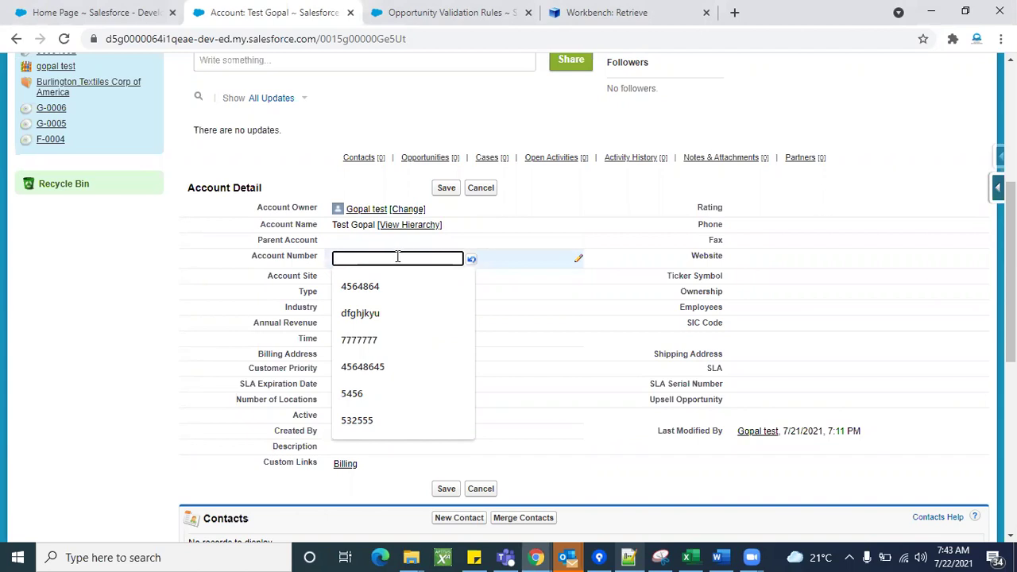
Discard the inline edit of the Account Number field on the account record and return to the account details.
click(165, 314)
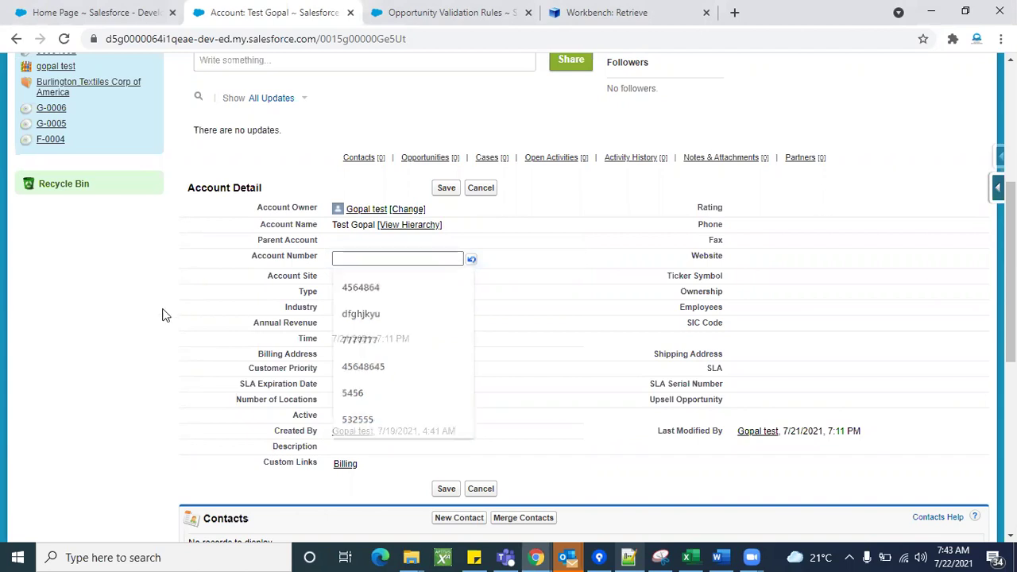
click(487, 189)
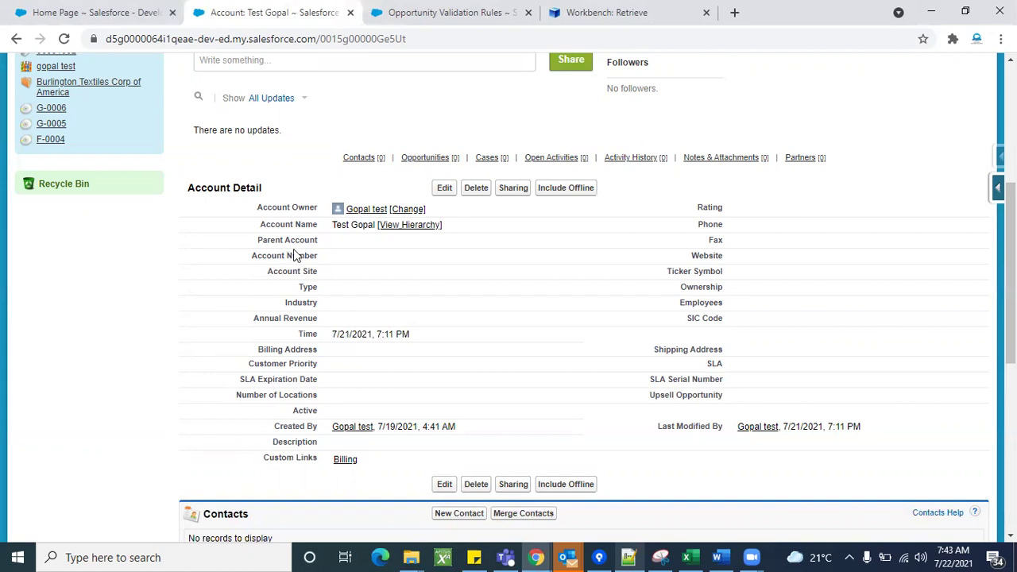
triple_click(280, 254)
scroll(343, 256, up, 4)
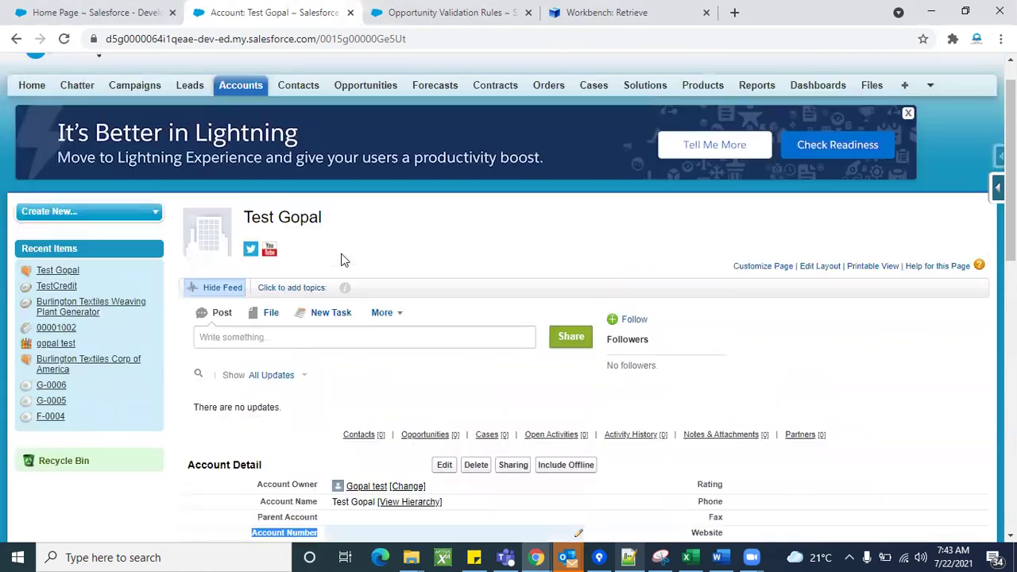
scroll(465, 315, down, 3)
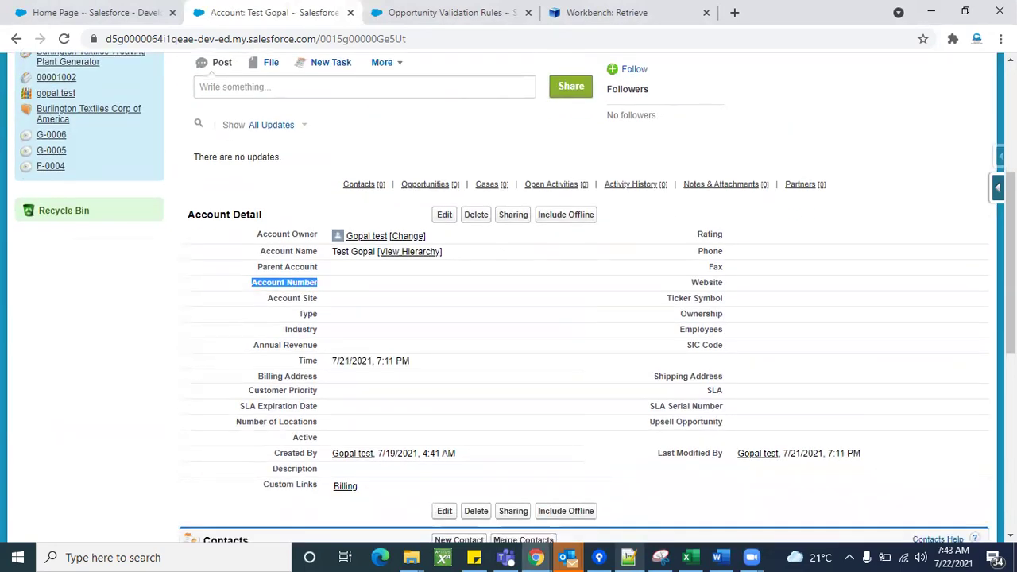
Open the Account object's field list and locate the AccountNumber entry among the standard fields.
click(998, 188)
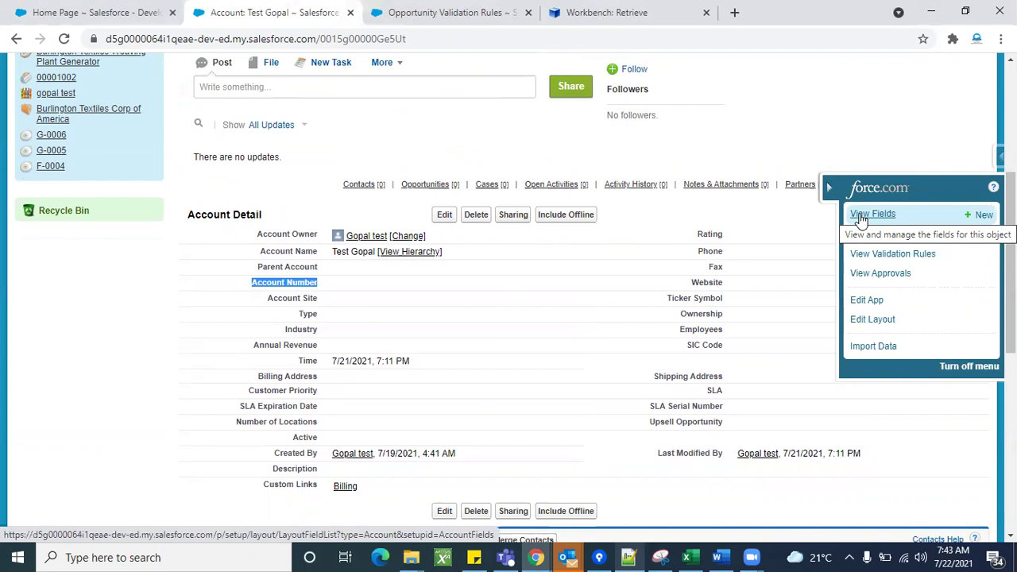
click(867, 215)
scroll(391, 365, down, 2)
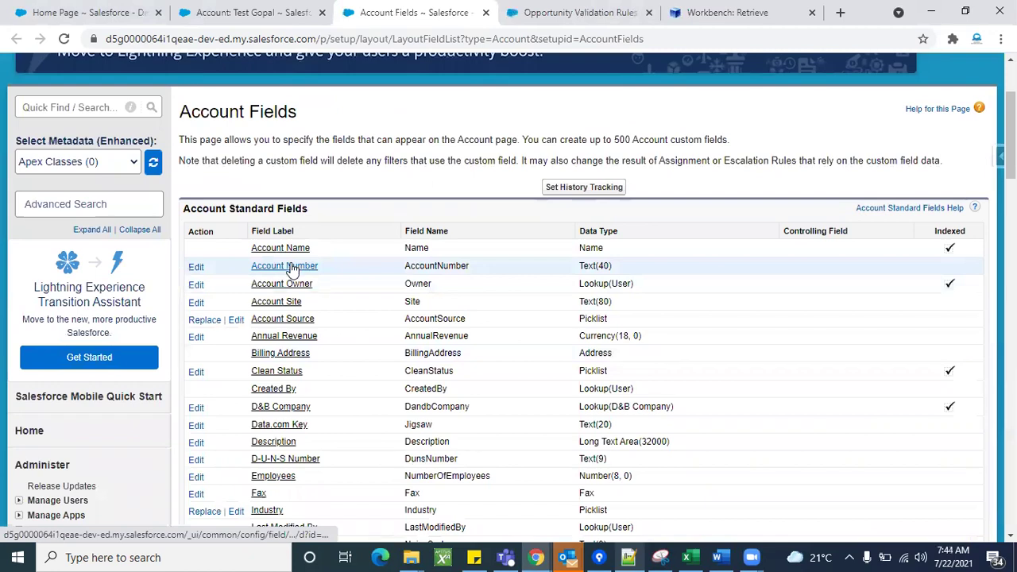
double_click(421, 268)
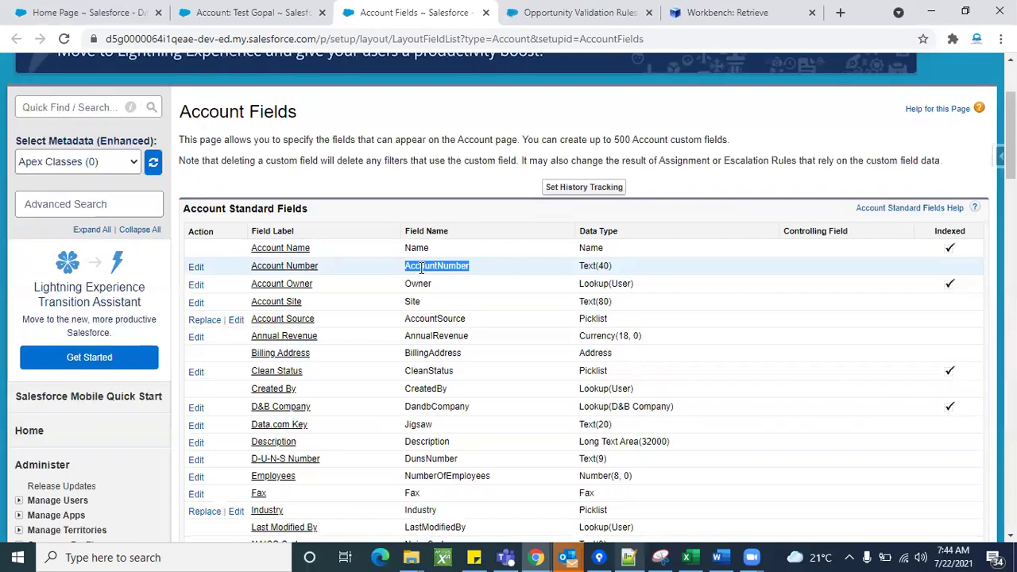
triple_click(263, 209)
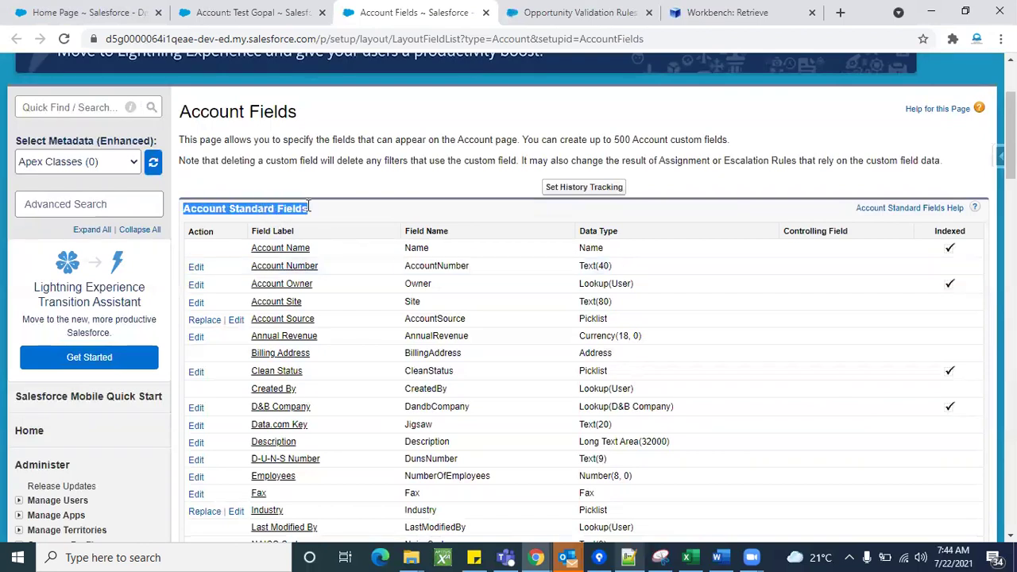
double_click(445, 263)
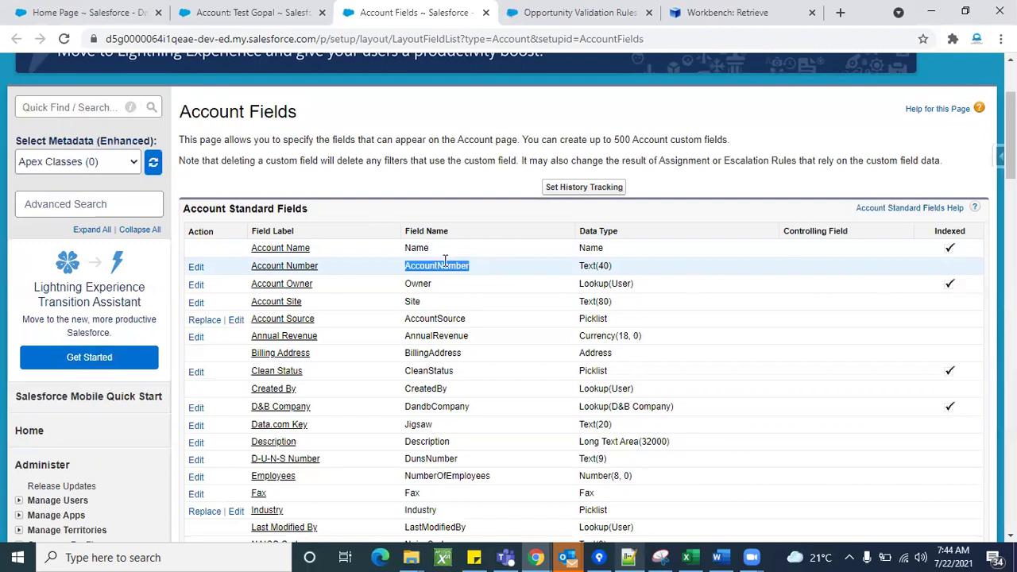
Review the editable settings in the Account Number field definition, leaving without saving, and return to the Account field list.
click(195, 269)
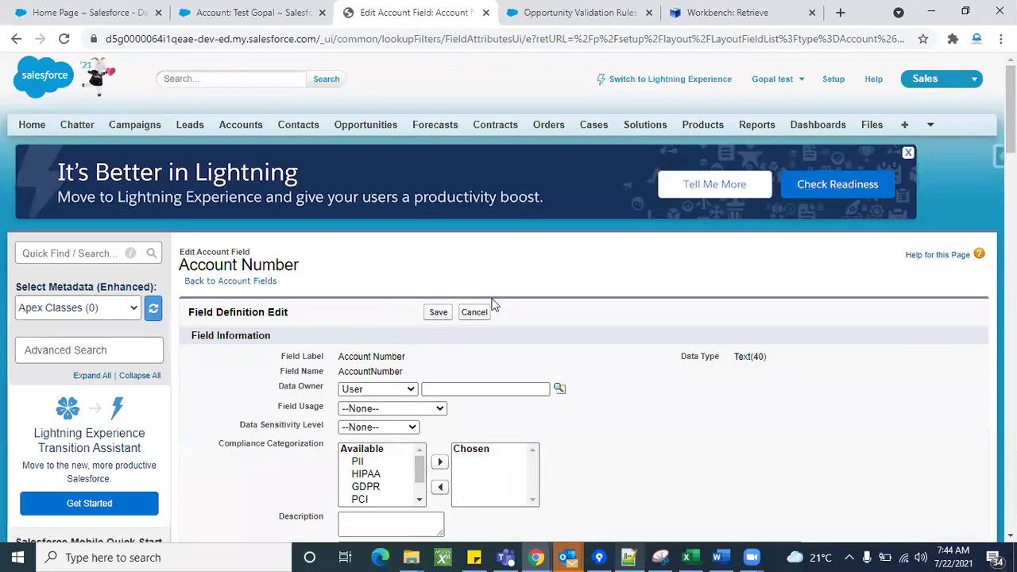
scroll(645, 344, down, 3)
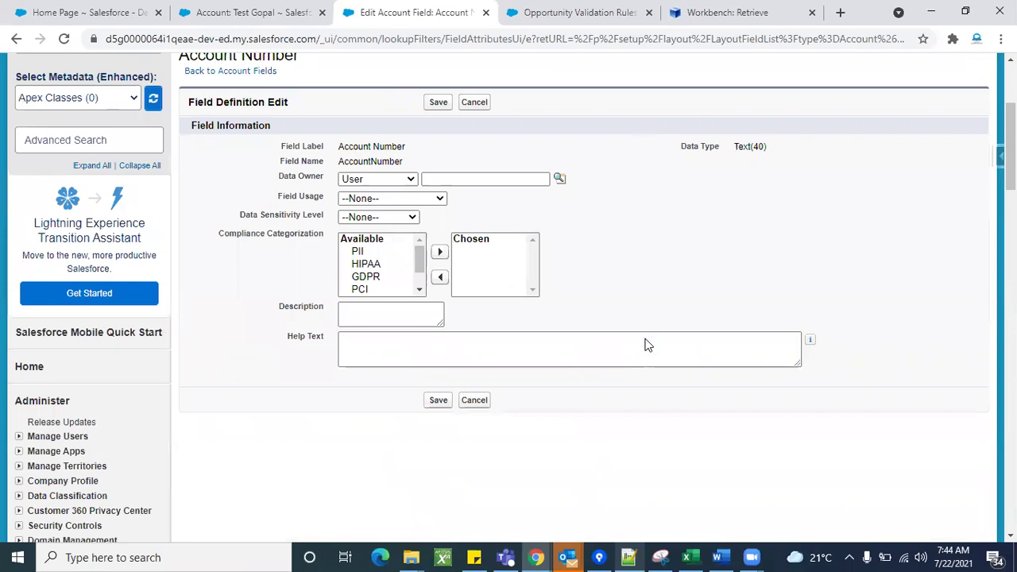
scroll(646, 344, up, 3)
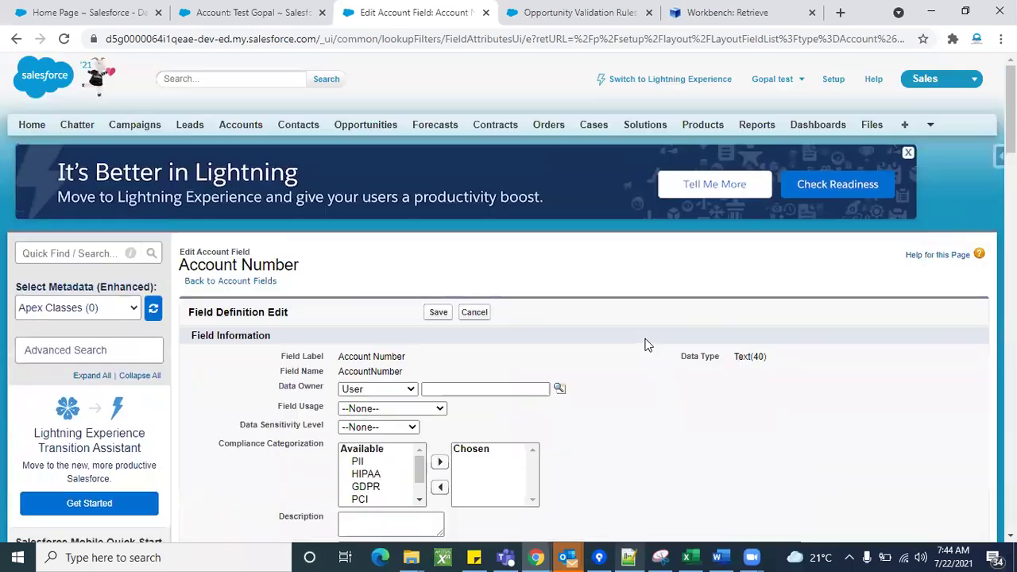
click(480, 312)
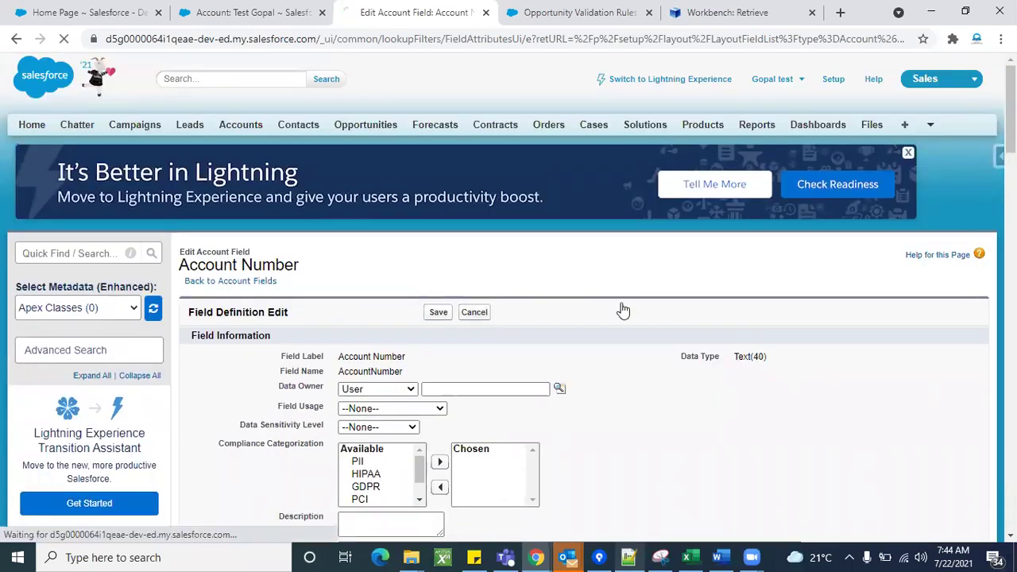
scroll(445, 330, down, 1)
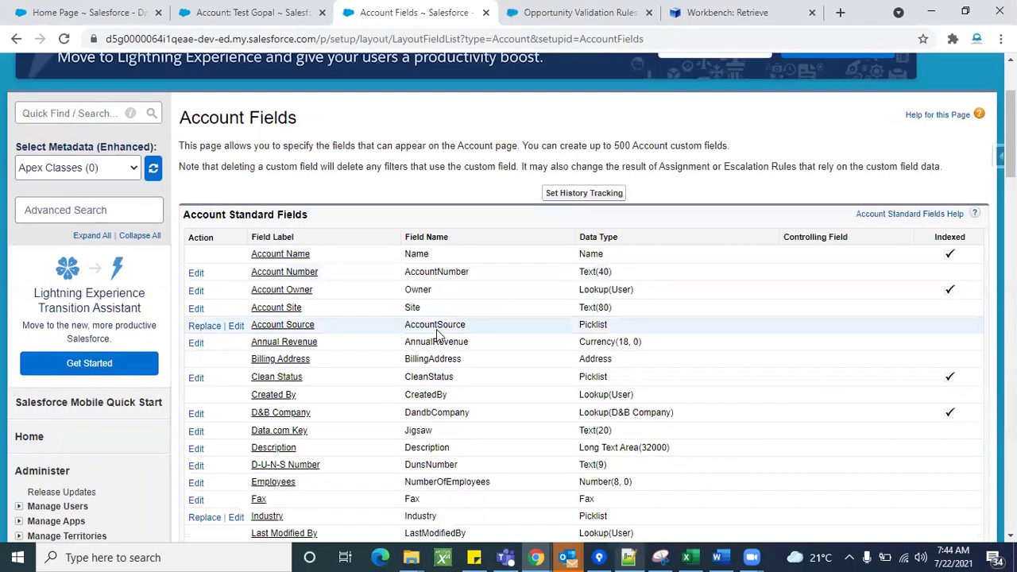
click(197, 274)
scroll(617, 380, down, 3)
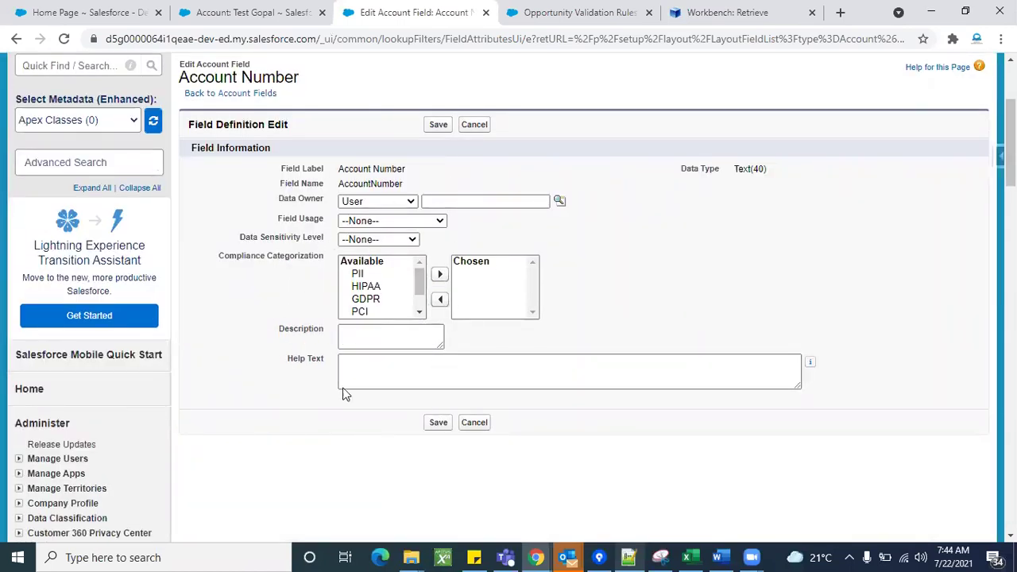
click(484, 127)
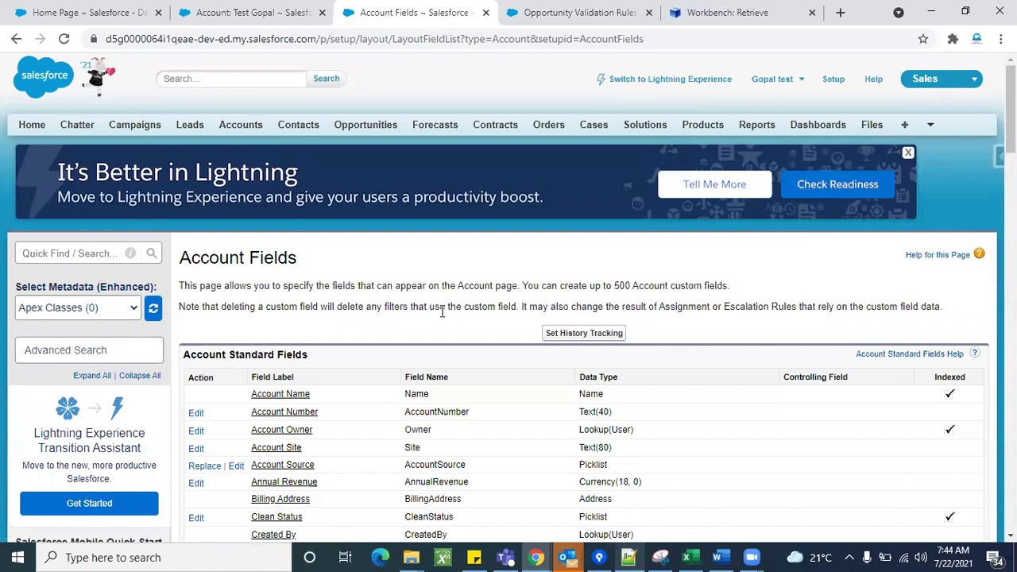
scroll(443, 312, down, 3)
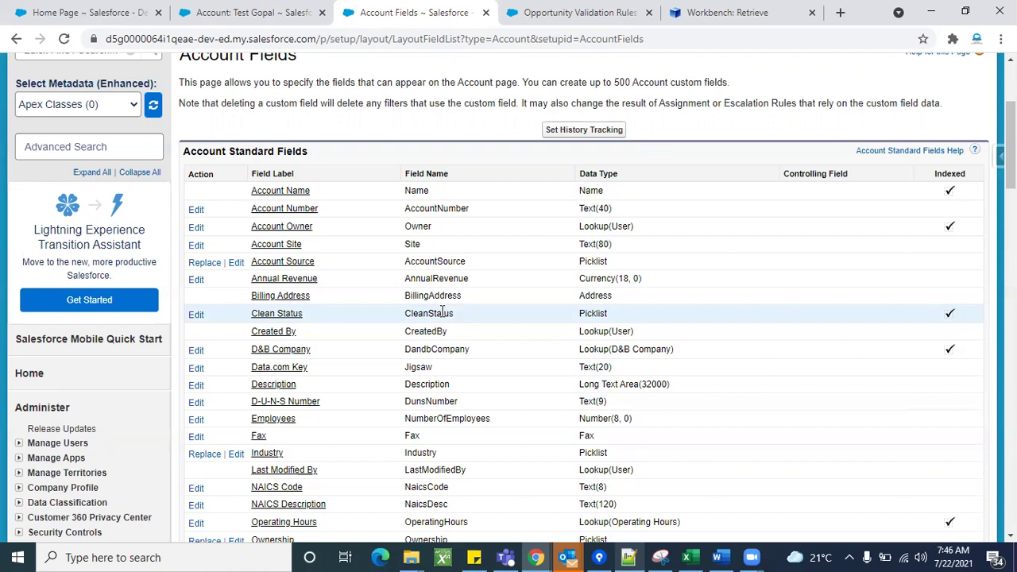
On the account record, check that Account Number can be edited inline and cancel the edit.
click(196, 10)
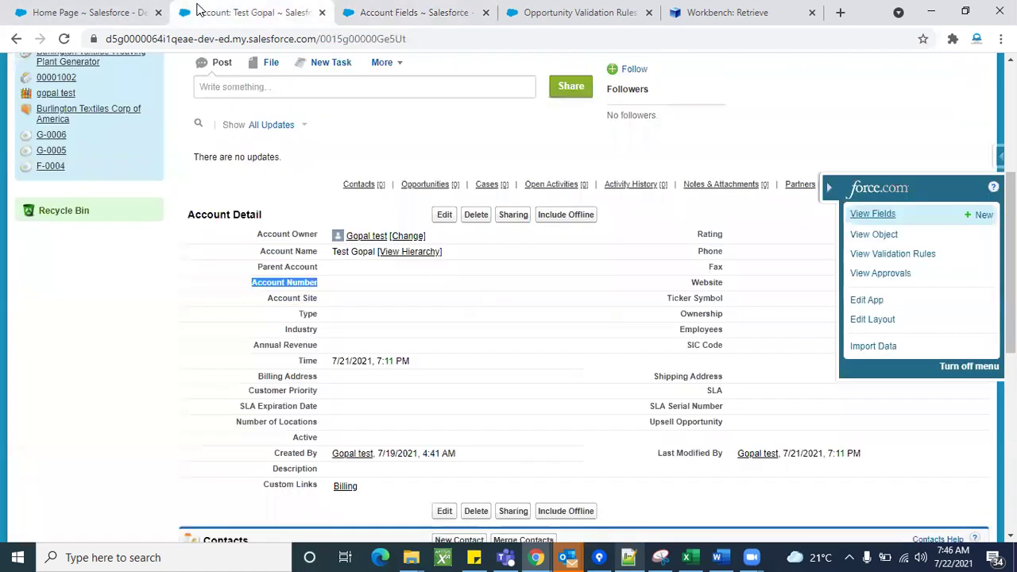
double_click(390, 283)
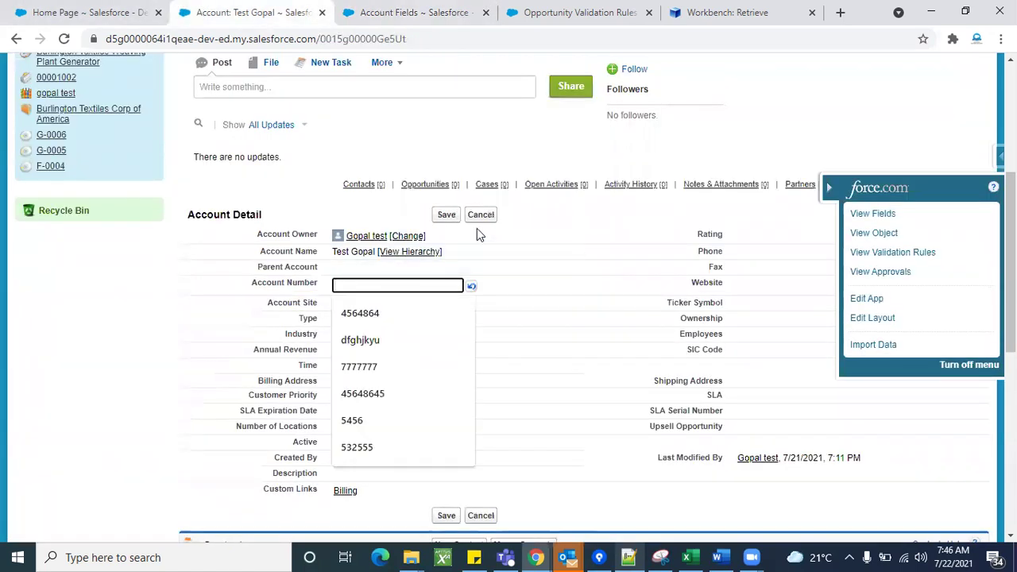
click(480, 215)
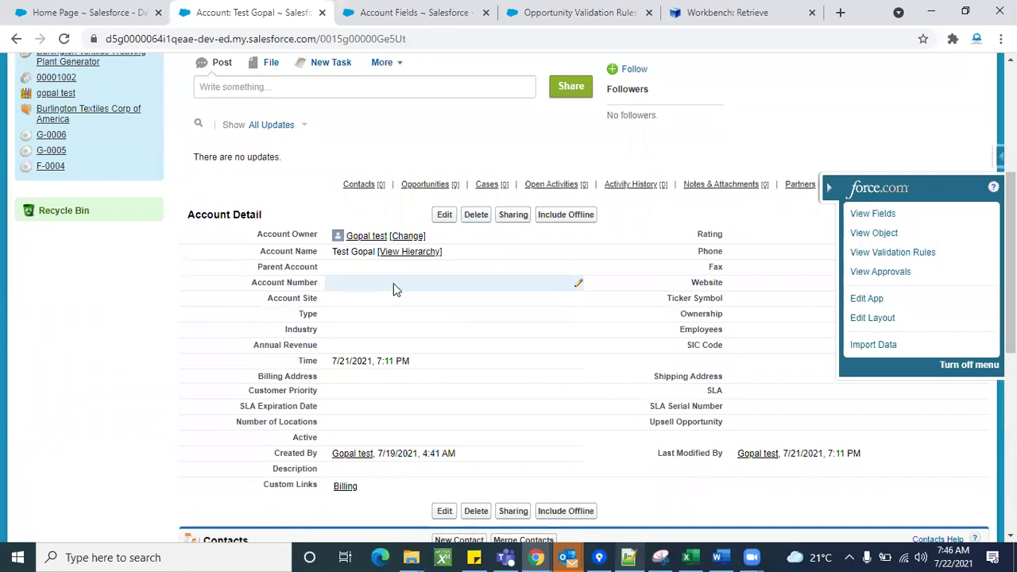
Open the validation rules of the Account object from setup and start a new rule.
click(420, 10)
scroll(343, 296, down, 10)
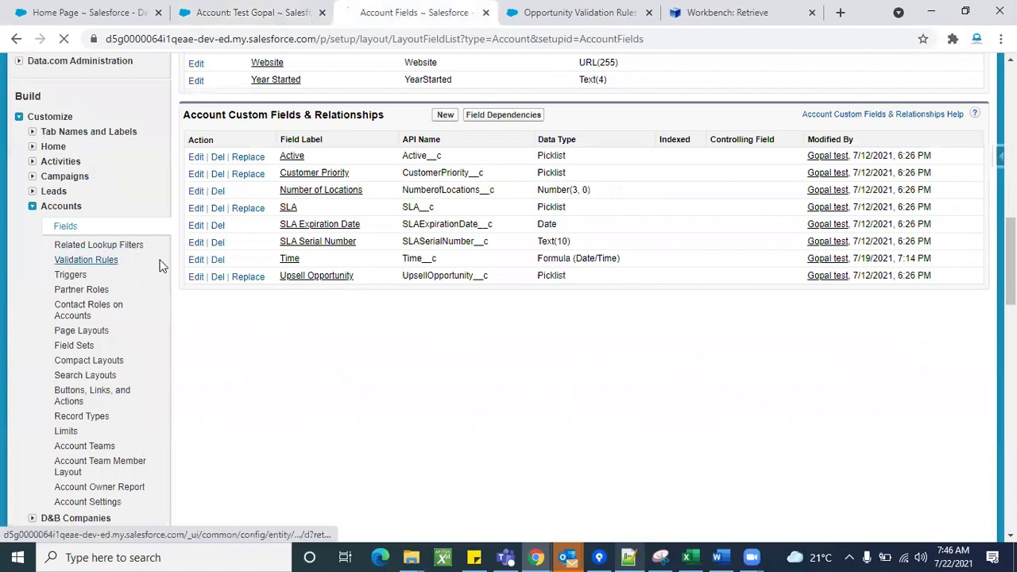
click(100, 263)
scroll(482, 345, down, 1)
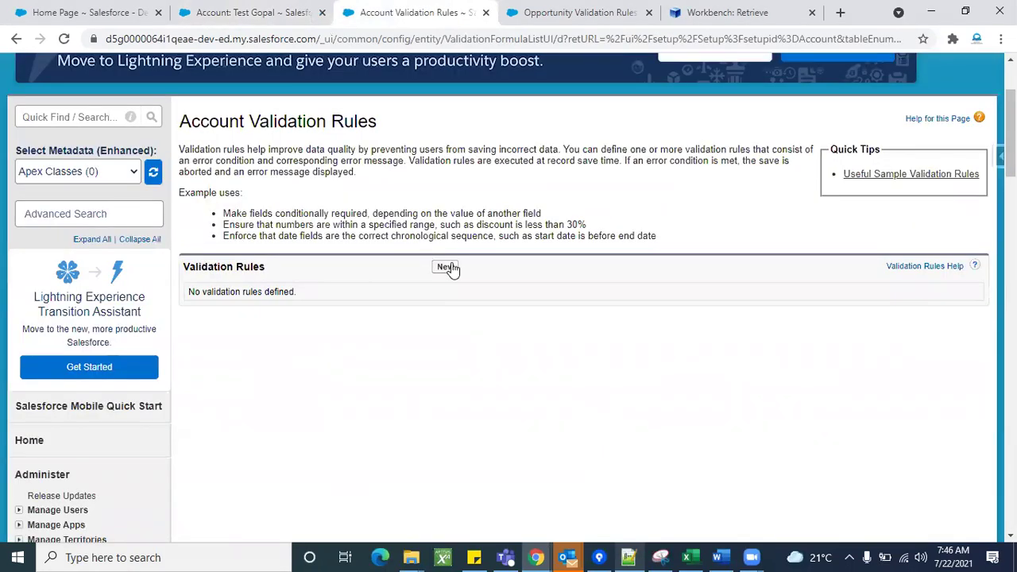
click(447, 267)
scroll(569, 251, down, 3)
Name the new validation rule Test_Account_validation.
click(326, 143)
text(Test)
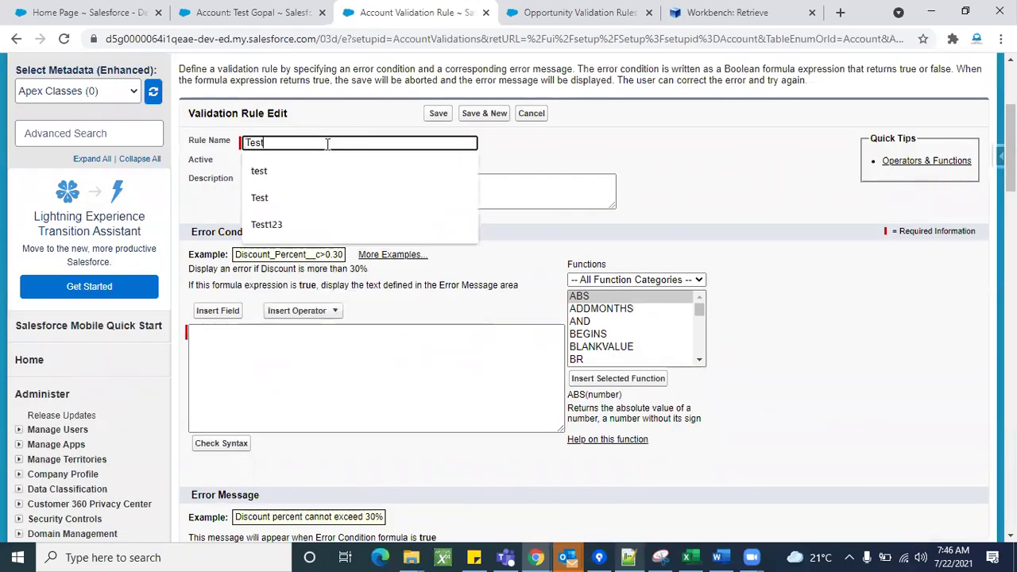
text( Account validation)
click(391, 191)
Enter "please enter account nbr" as the validation rule's error message.
scroll(391, 191, down, 2)
click(304, 379)
text(please check account)
text(ber)
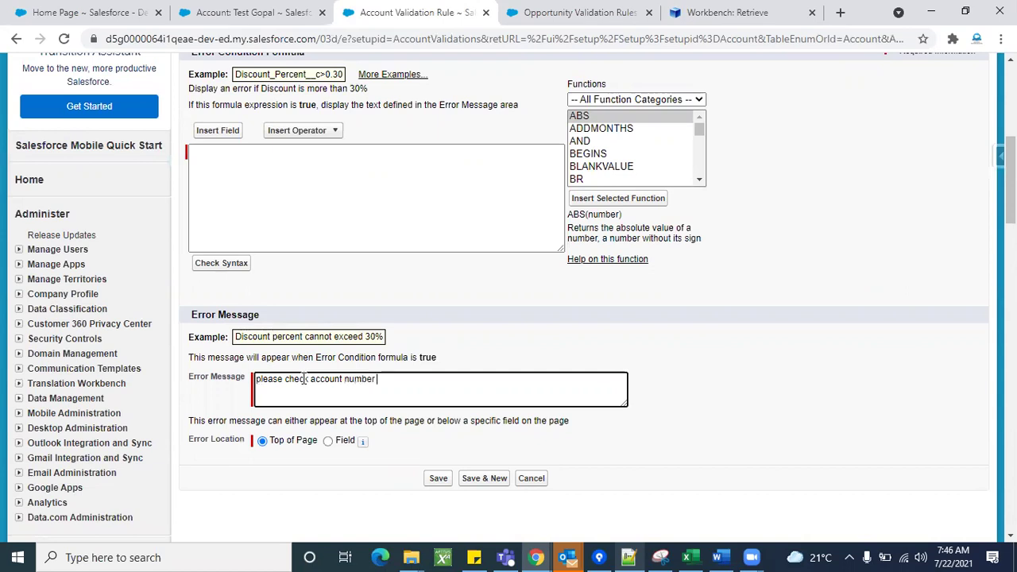
key(BackSpace)
key(BackSpace)
key(BackSpace)
key(BackSpace)
key(BackSpace)
key(BackSpace)
key(BackSpace)
key(BackSpace)
key(BackSpace)
key(BackSpace)
key(BackSpace)
key(BackSpace)
key(BackSpace)
key(BackSpace)
key(BackSpace)
key(BackSpace)
key(BackSpace)
key(BackSpace)
key(BackSpace)
key(BackSpace)
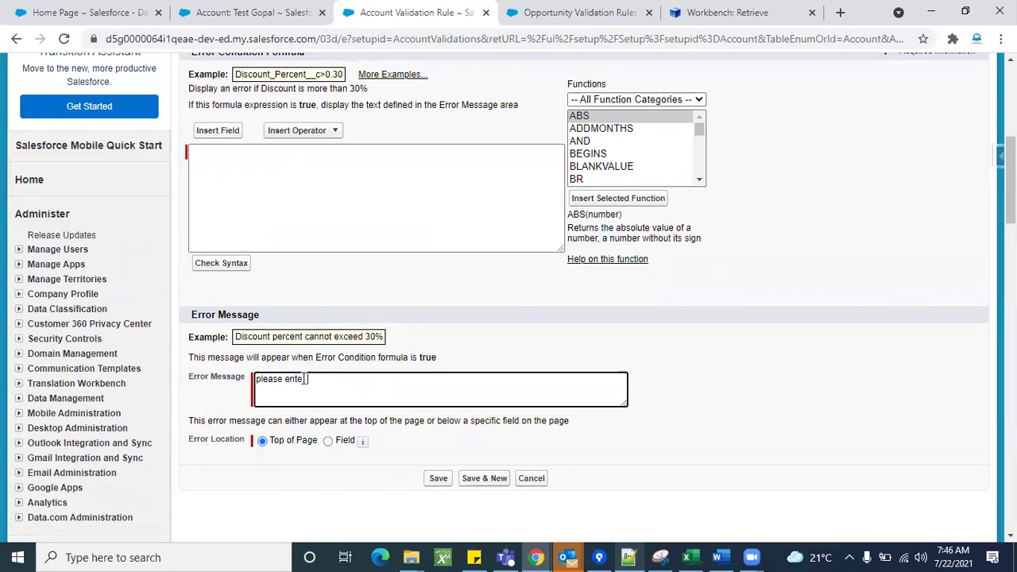
text(enter accpunt )
text(unt)
key(BackSpace)
text(br)
Set the error location to the Account Number field.
scroll(479, 334, down, 2)
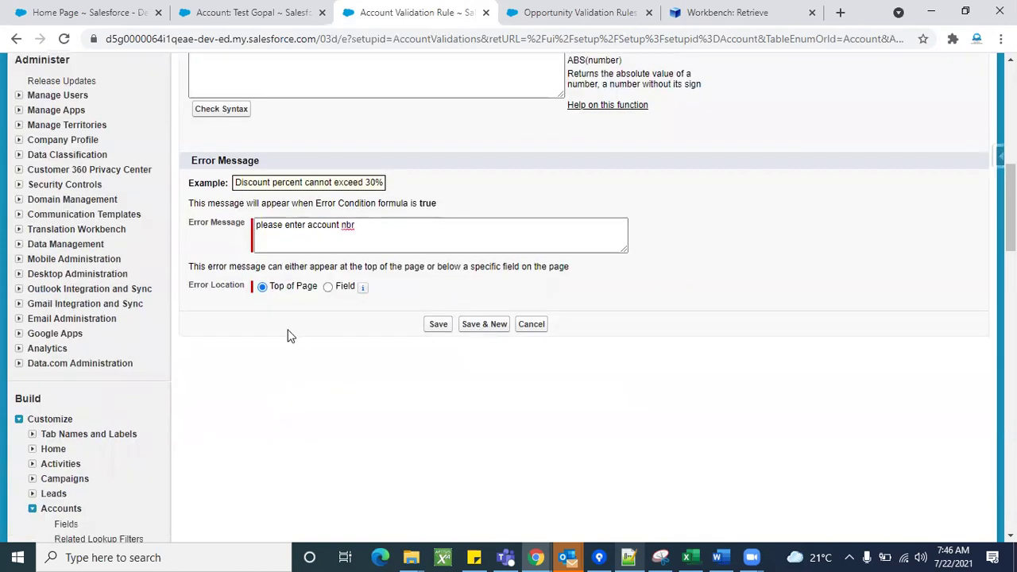
click(329, 287)
click(403, 288)
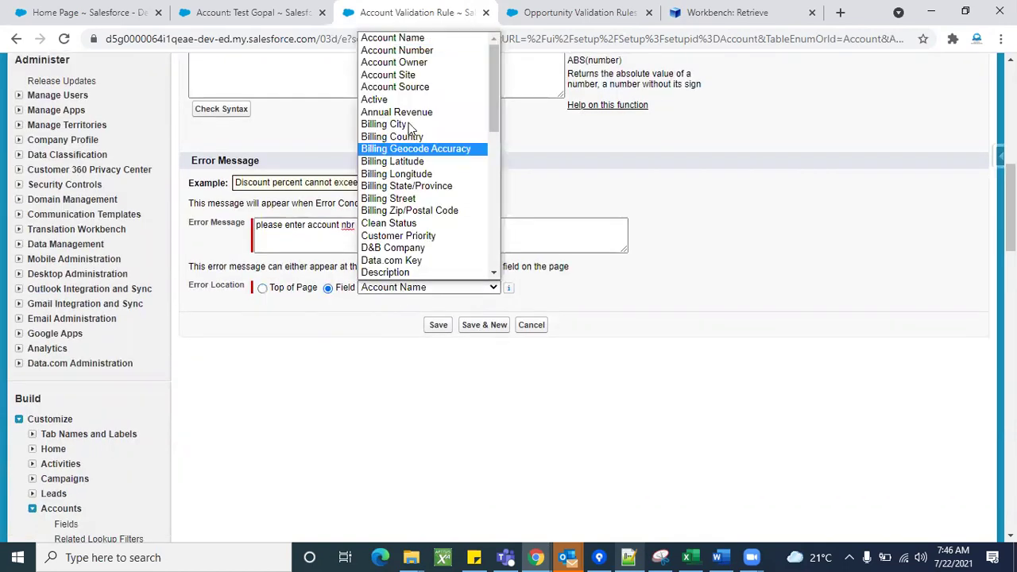
click(394, 47)
Correct the error message to "please enter account number" and try to save the validation rule.
click(378, 223)
key(BackSpace)
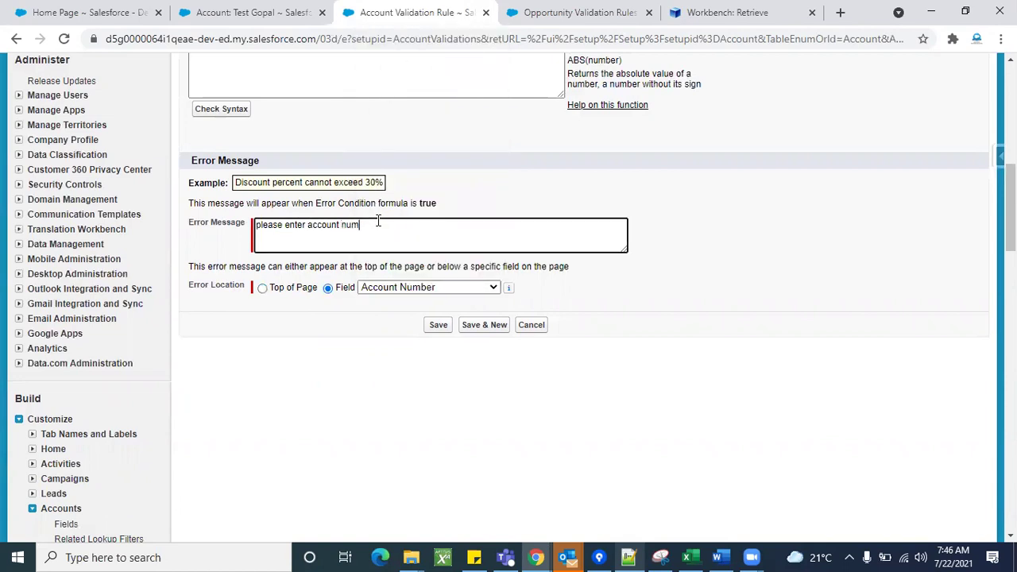
text(ber)
click(380, 288)
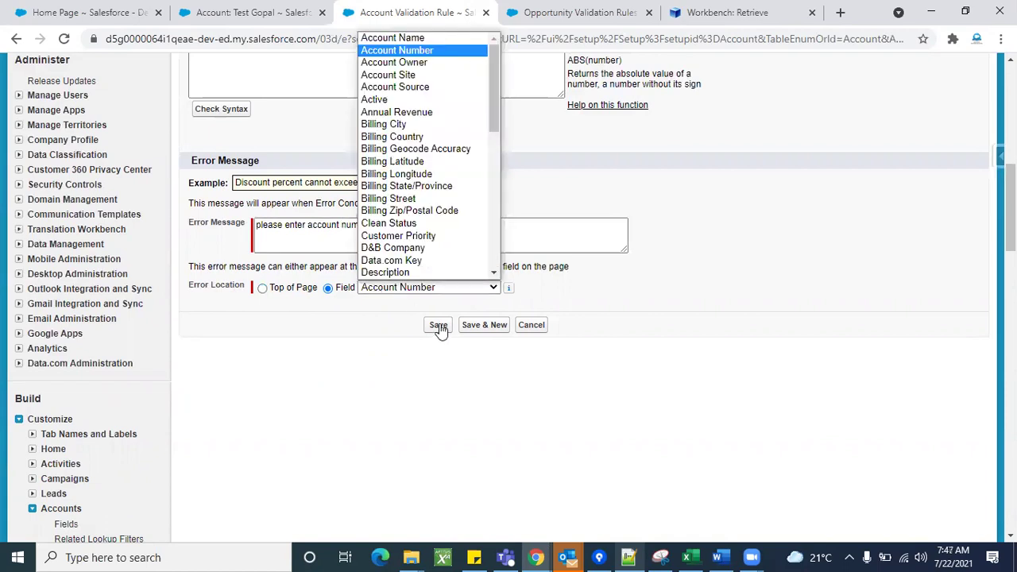
click(440, 326)
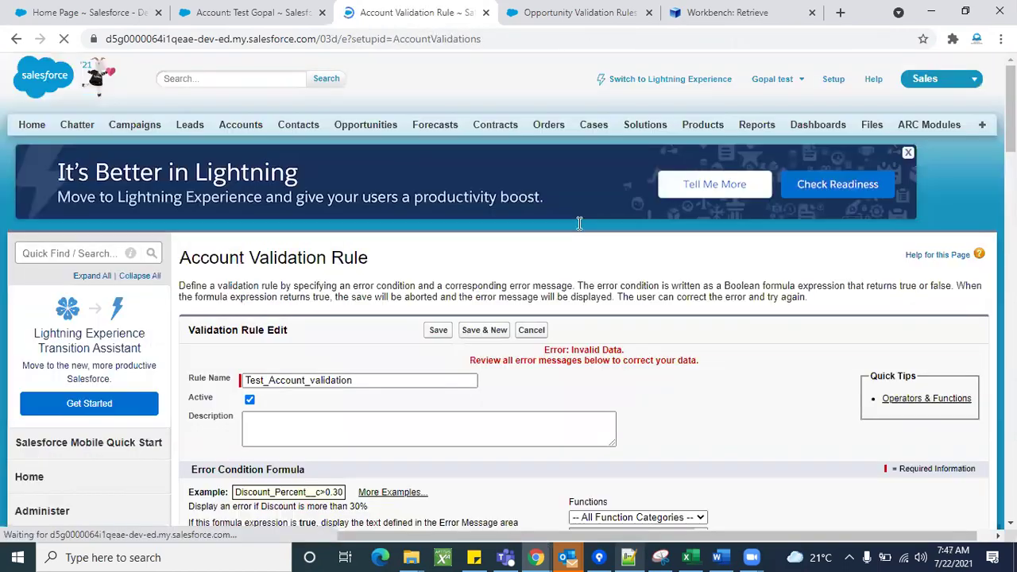
Go to the empty error condition formula, recheck the Account Number field on the account record and return to the rule.
scroll(548, 252, down, 4)
click(346, 262)
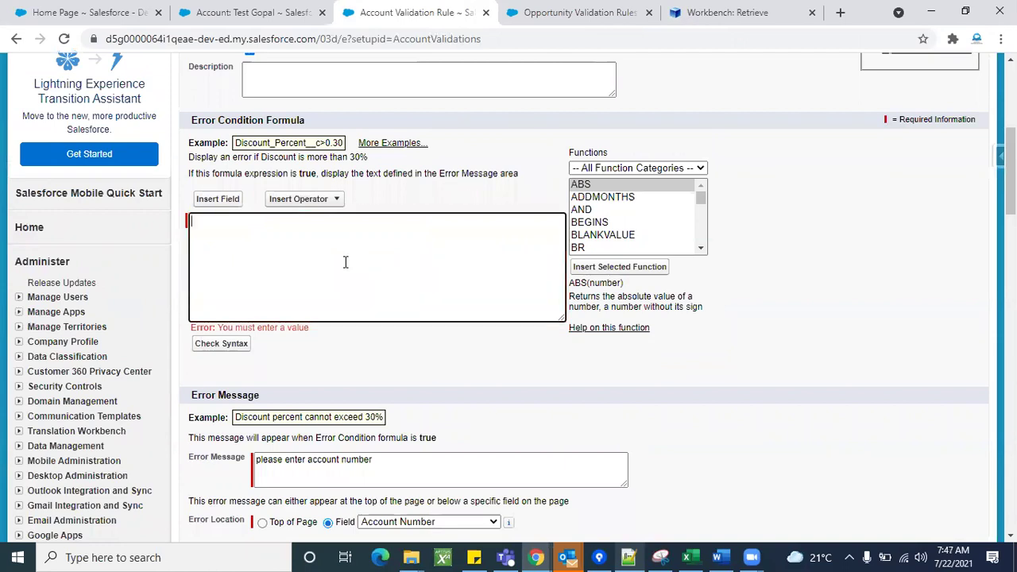
click(253, 12)
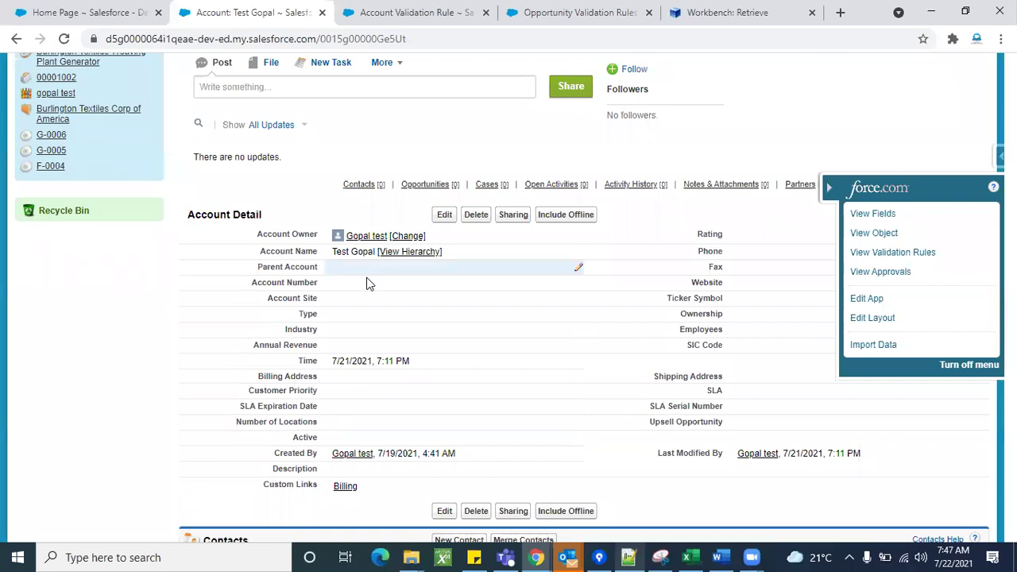
click(391, 14)
Insert the ISBLANK function into the validation rule's empty error condition formula.
scroll(693, 375, down, 1)
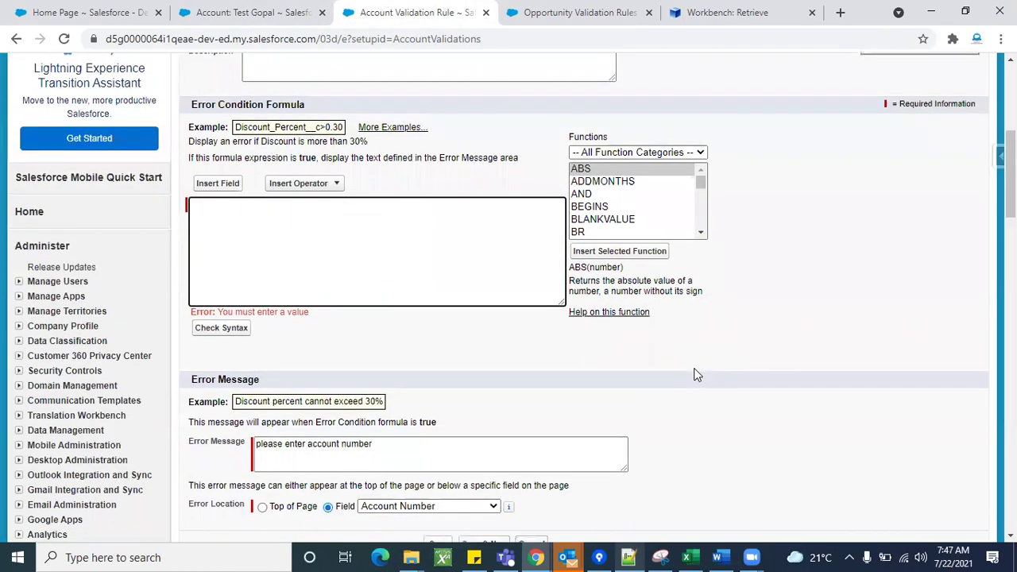
click(701, 234)
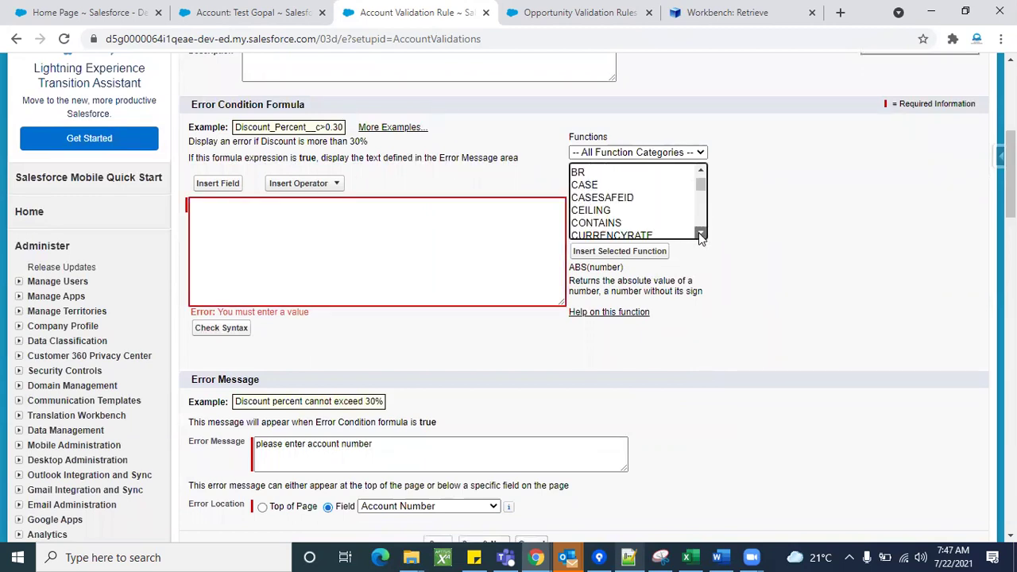
click(702, 233)
click(701, 234)
click(701, 234)
click(701, 234)
click(701, 233)
click(701, 234)
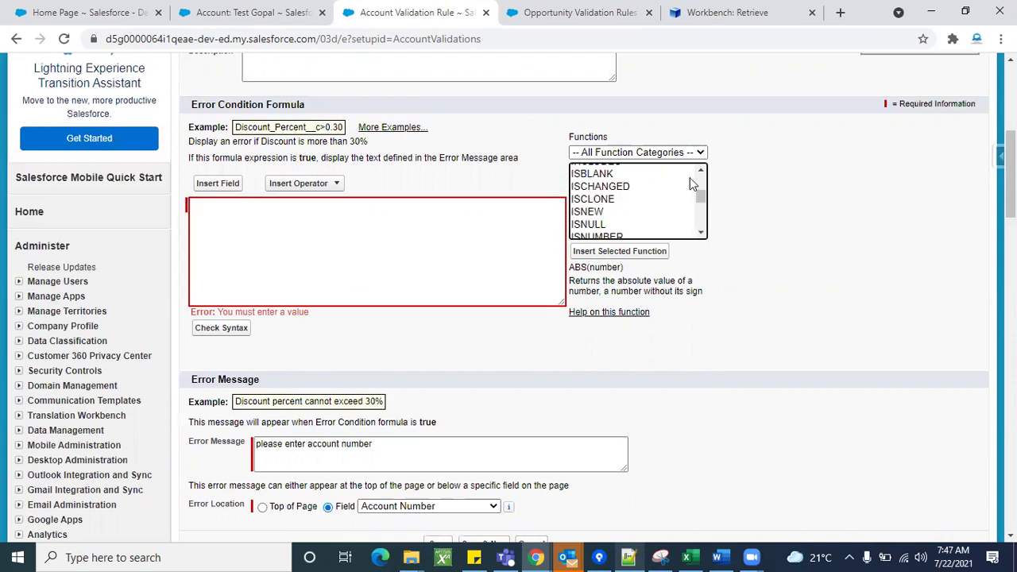
click(581, 177)
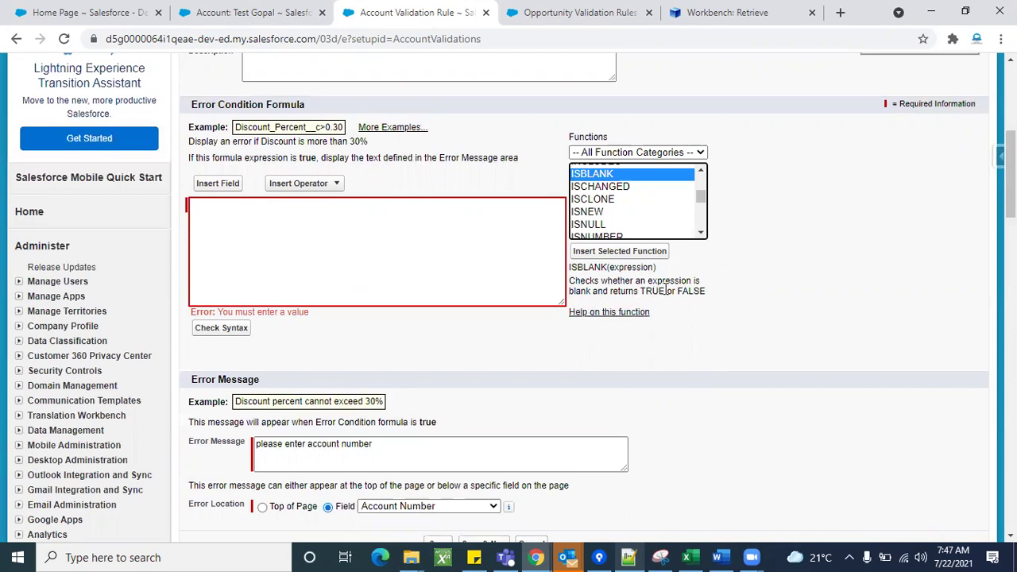
click(614, 252)
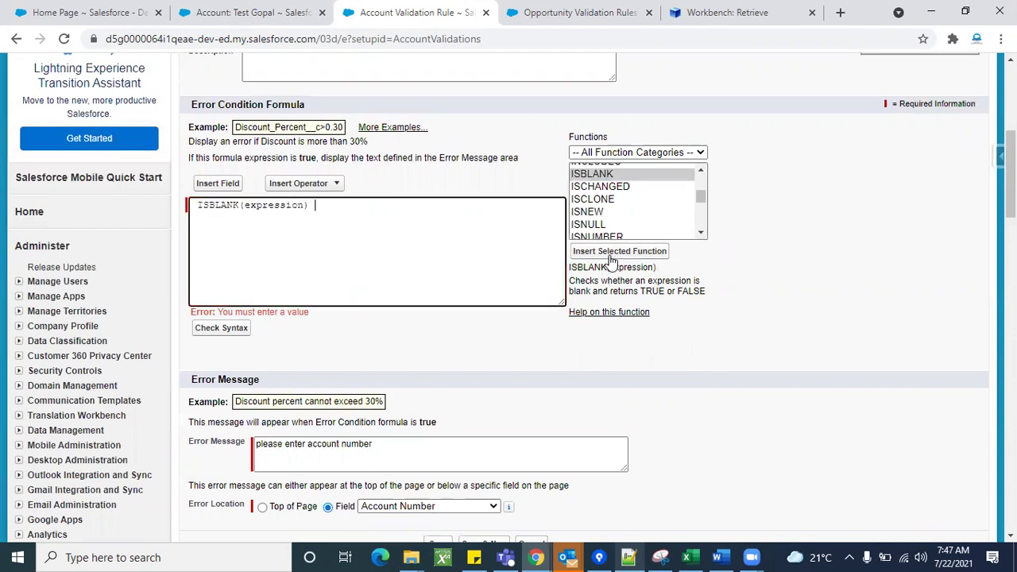
Remove the formula's leading space and replace the ISBLANK placeholder expression with the Account Number field.
click(197, 205)
key(BackSpace)
double_click(270, 205)
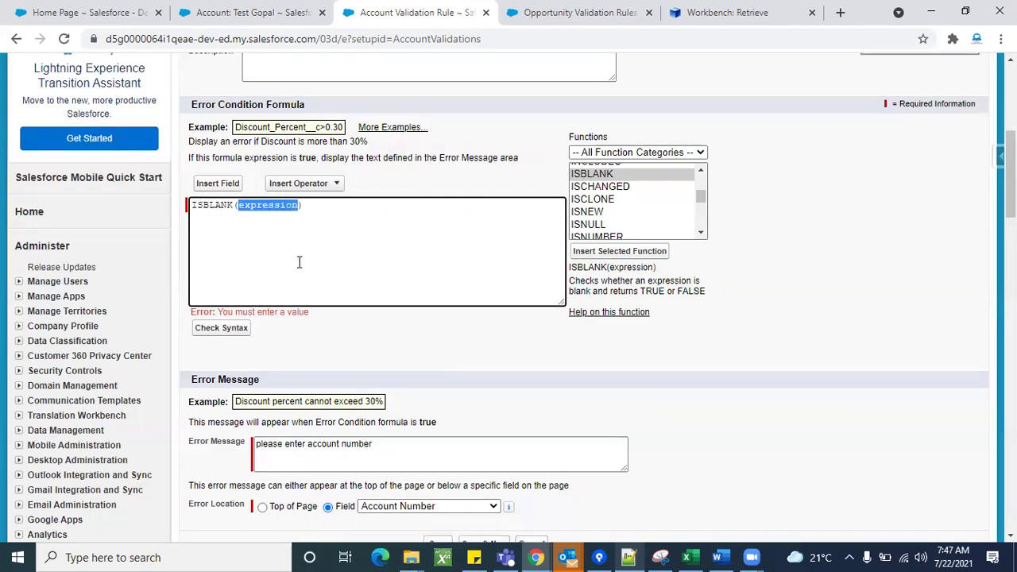
click(226, 182)
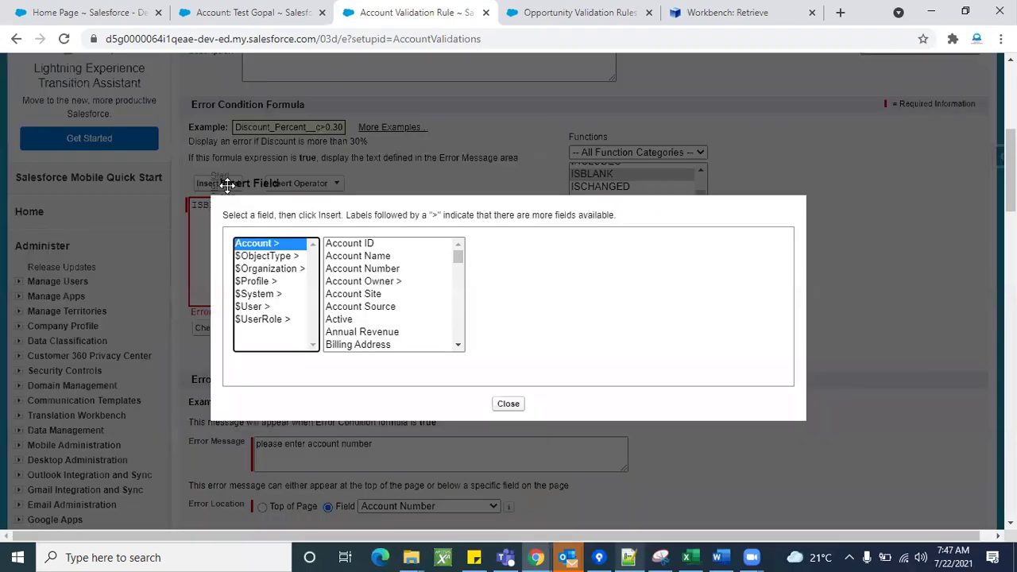
click(371, 270)
click(533, 329)
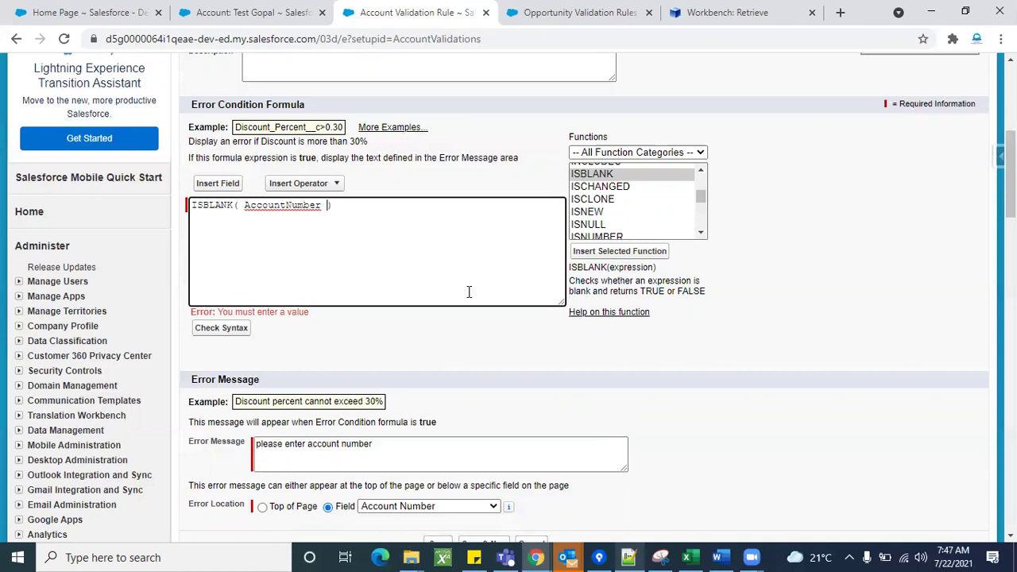
Check the syntax of the ISBLANK formula and save the validation rule.
double_click(223, 206)
double_click(292, 207)
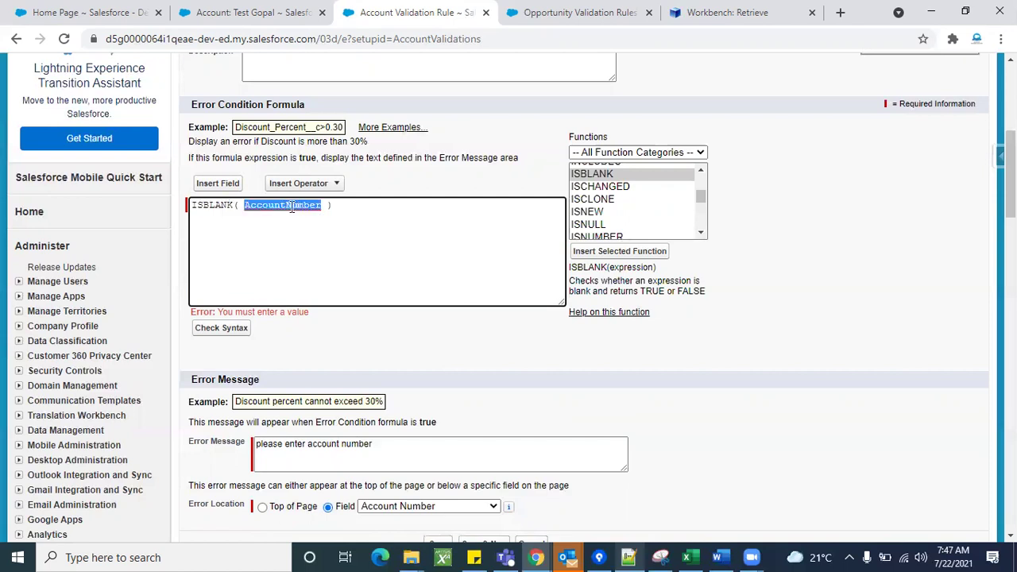
double_click(215, 206)
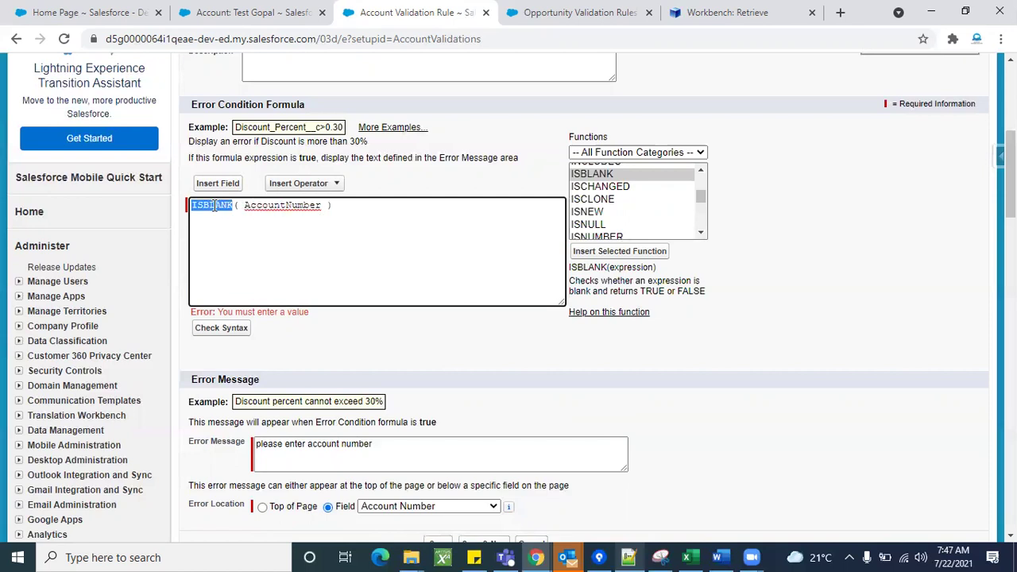
double_click(283, 206)
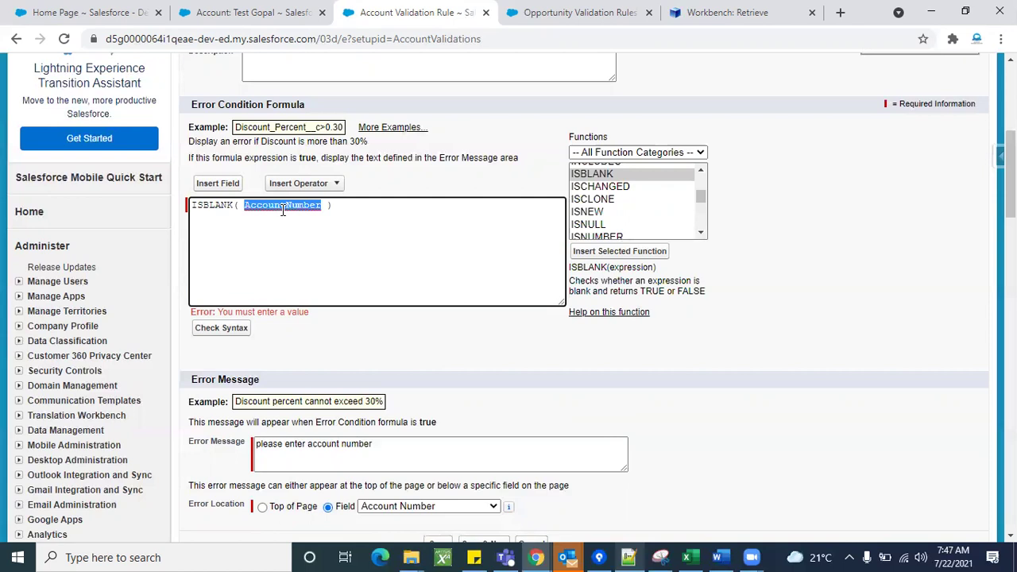
click(225, 329)
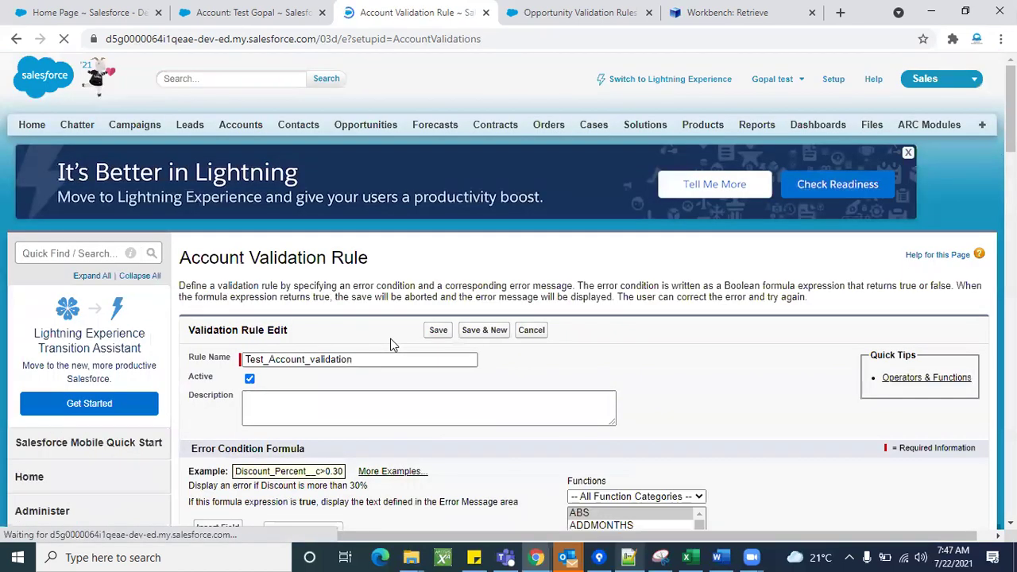
scroll(447, 329, up, 2)
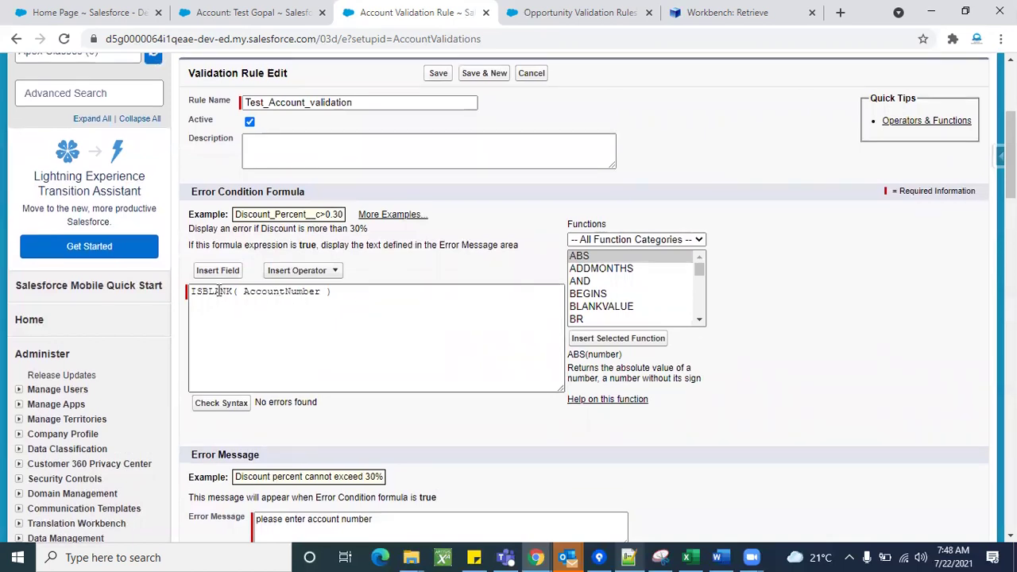
double_click(271, 293)
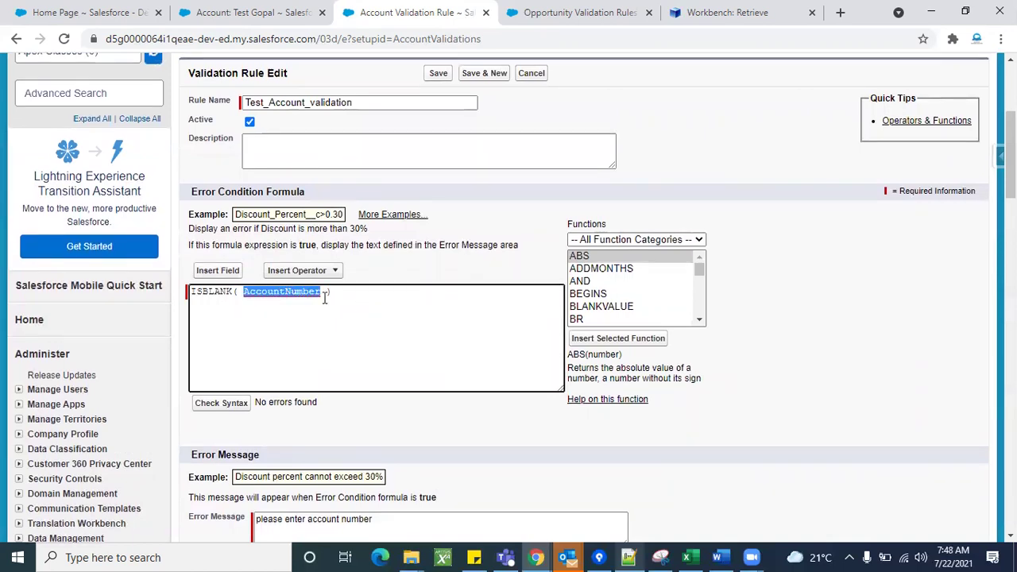
click(438, 75)
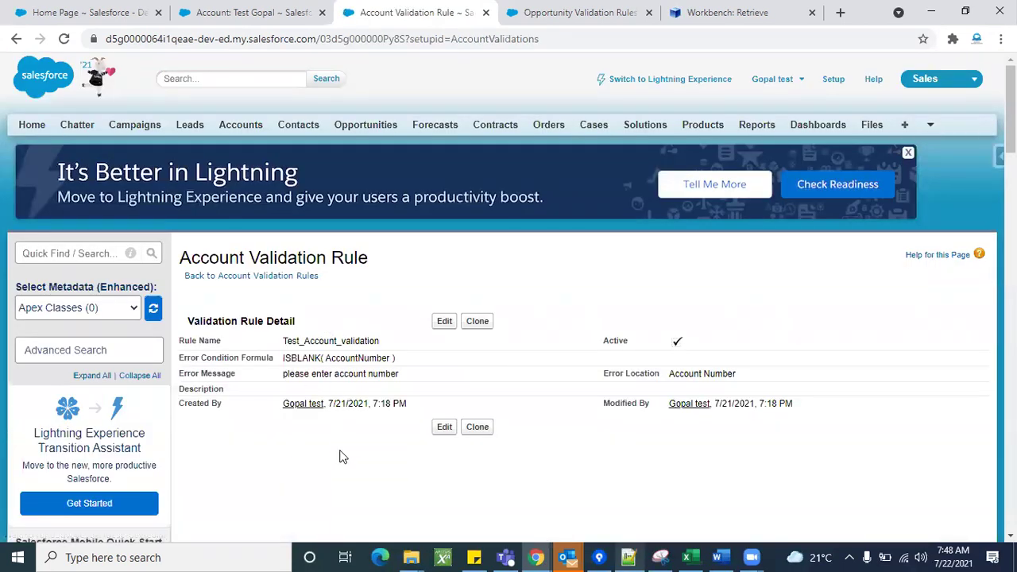
scroll(340, 454, down, 1)
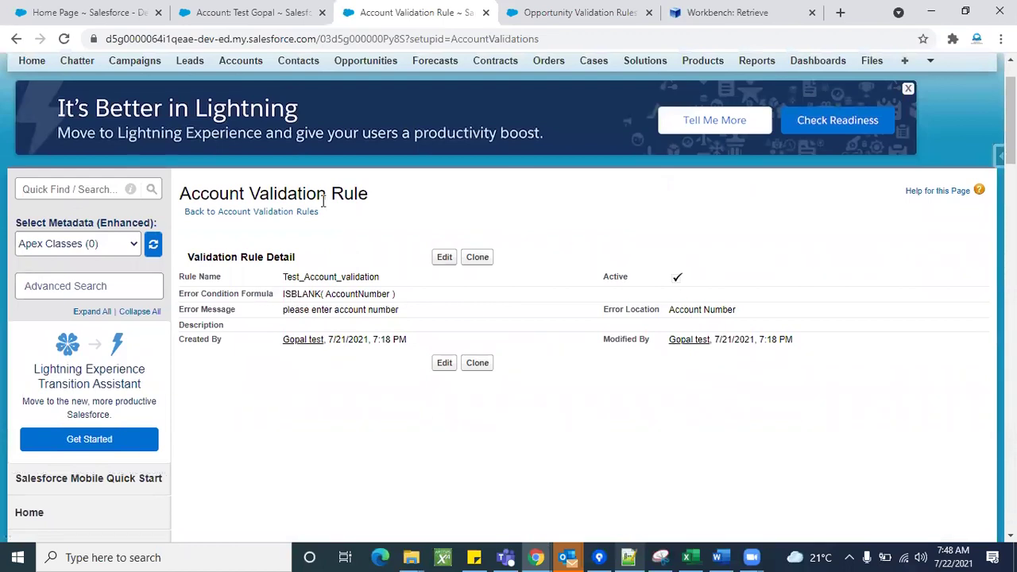
Try to save the test account record with Account Number left blank and examine the validation feedback at that field.
click(261, 22)
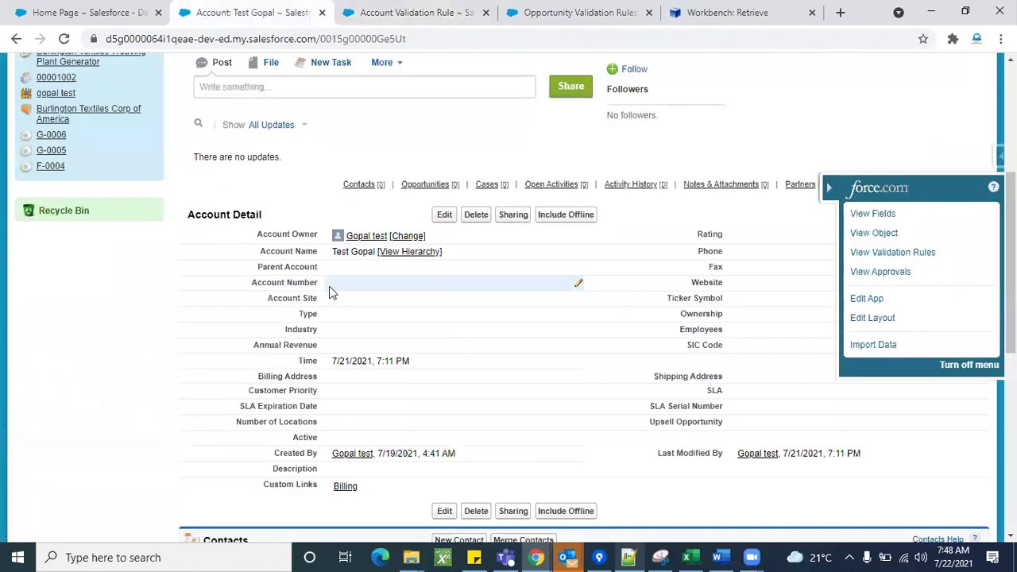
click(449, 217)
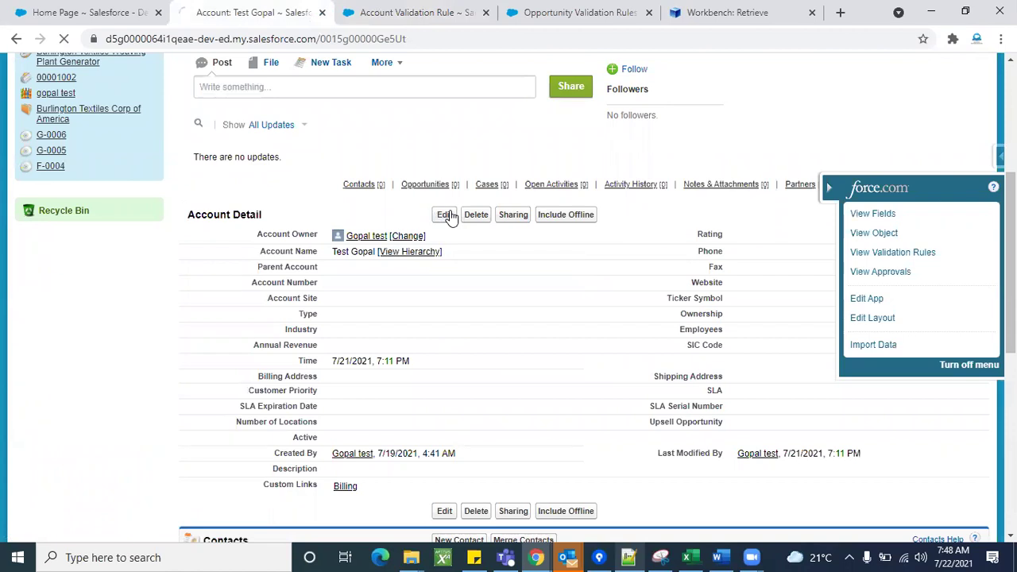
scroll(608, 411, down, 3)
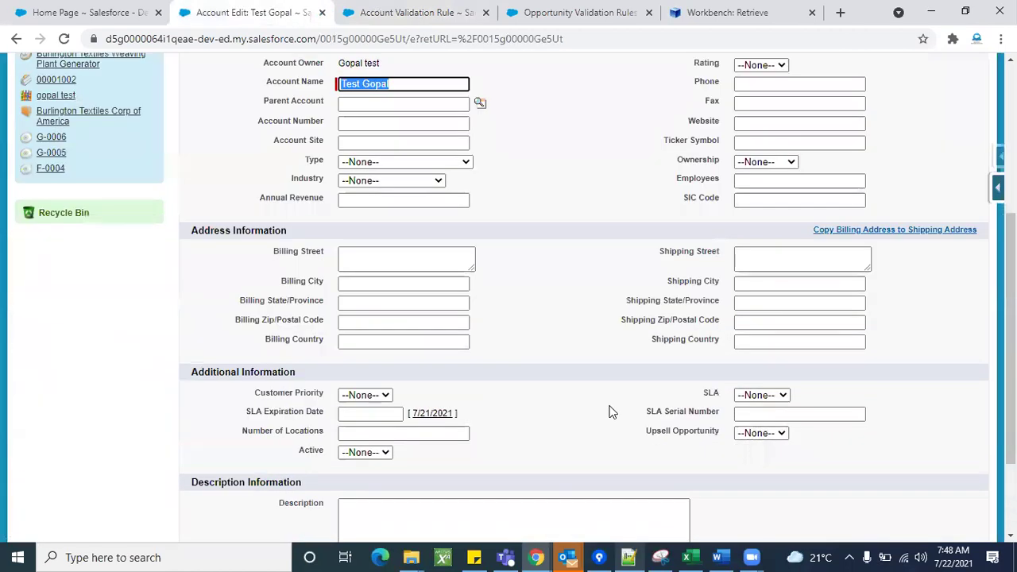
scroll(609, 411, up, 3)
scroll(612, 412, down, 1)
scroll(609, 411, down, 3)
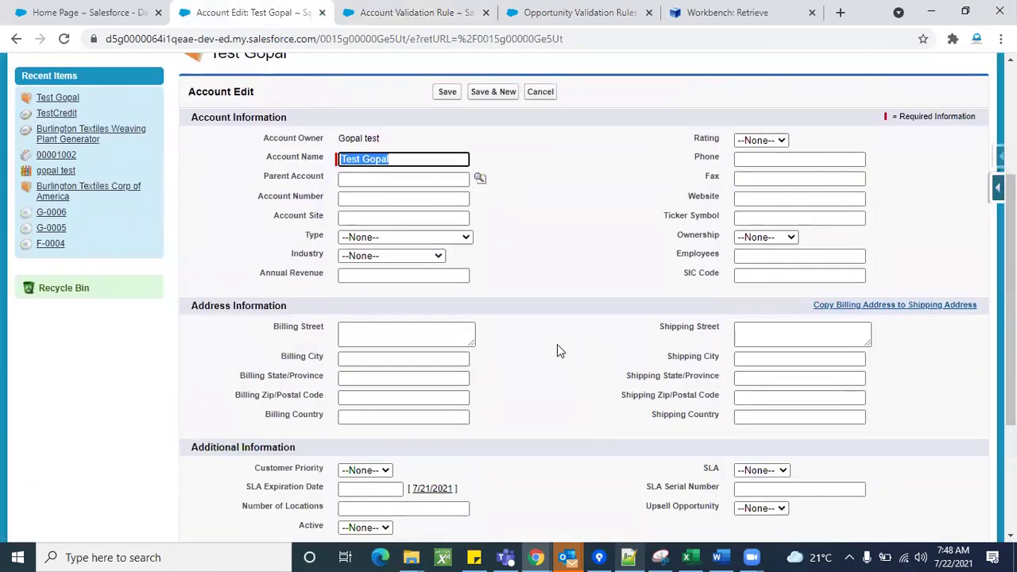
scroll(557, 345, up, 3)
click(450, 191)
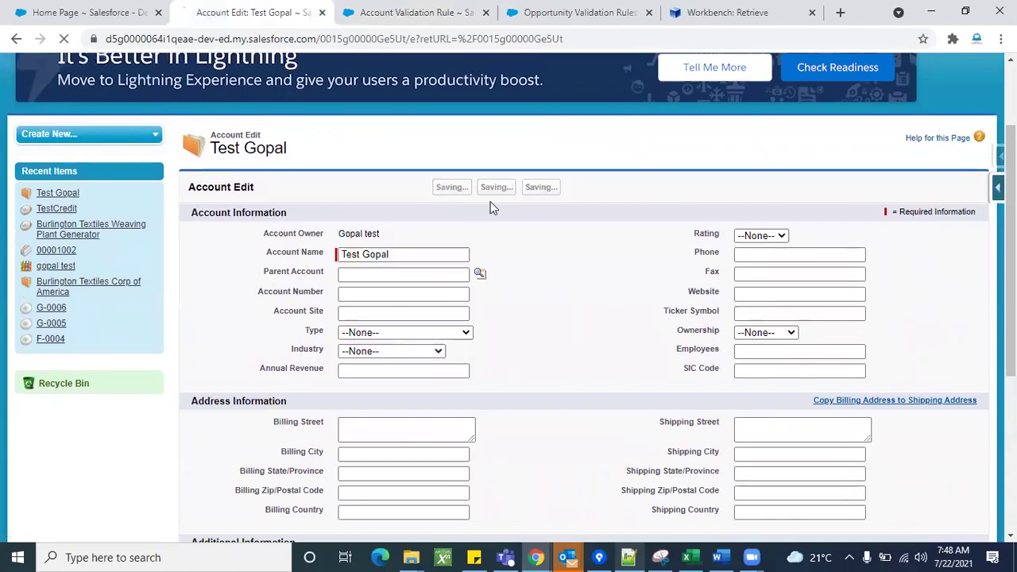
scroll(581, 405, down, 3)
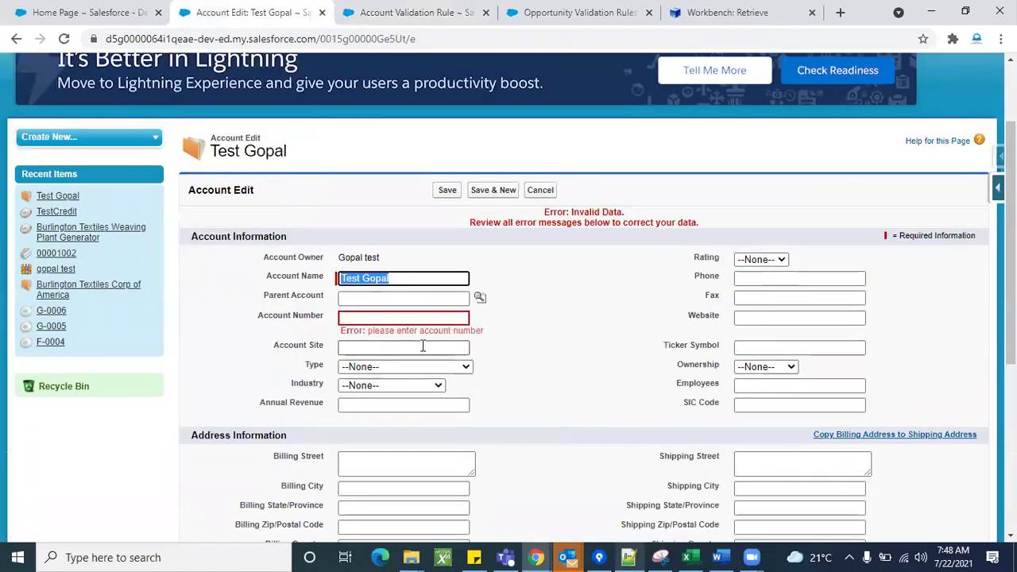
click(408, 327)
triple_click(408, 329)
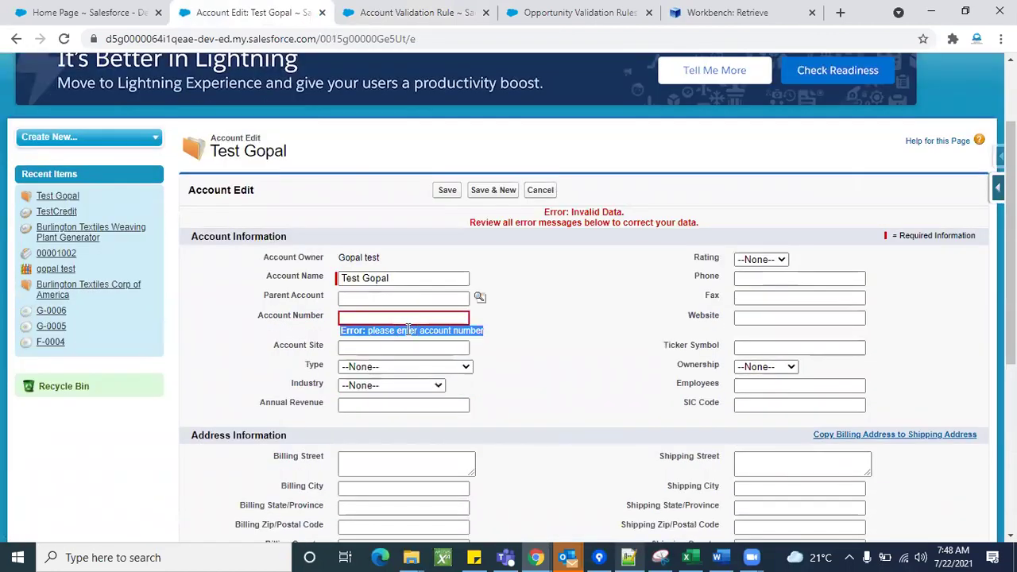
click(576, 357)
double_click(407, 330)
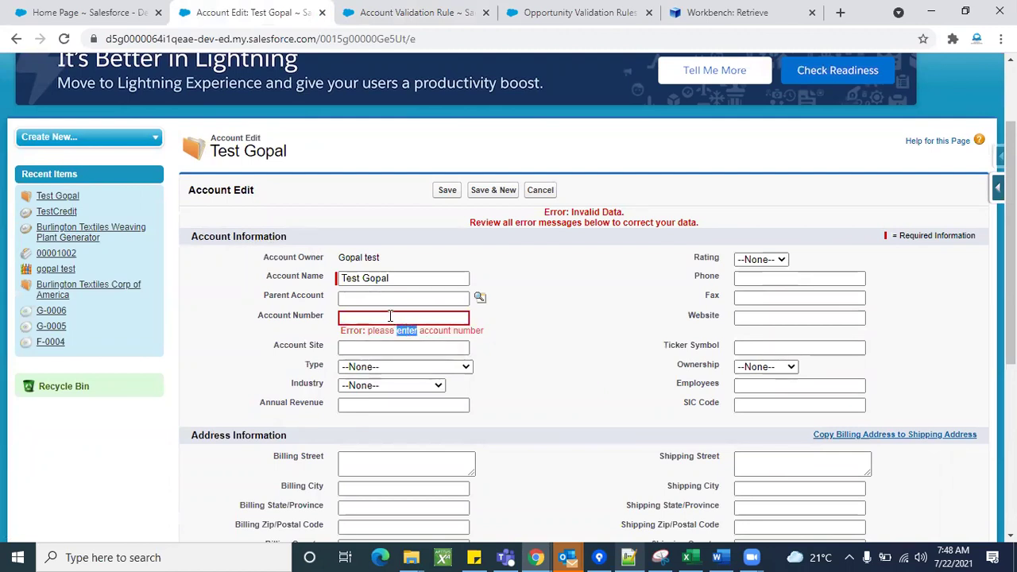
Fill in the test account's Account Number field with a numeric value and save the record.
click(390, 318)
text(532523)
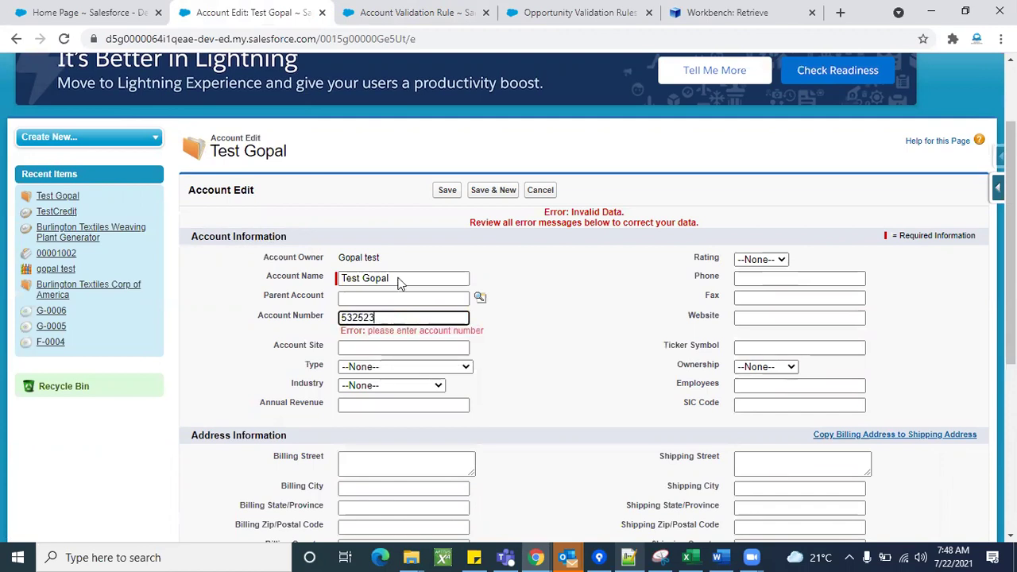
click(448, 190)
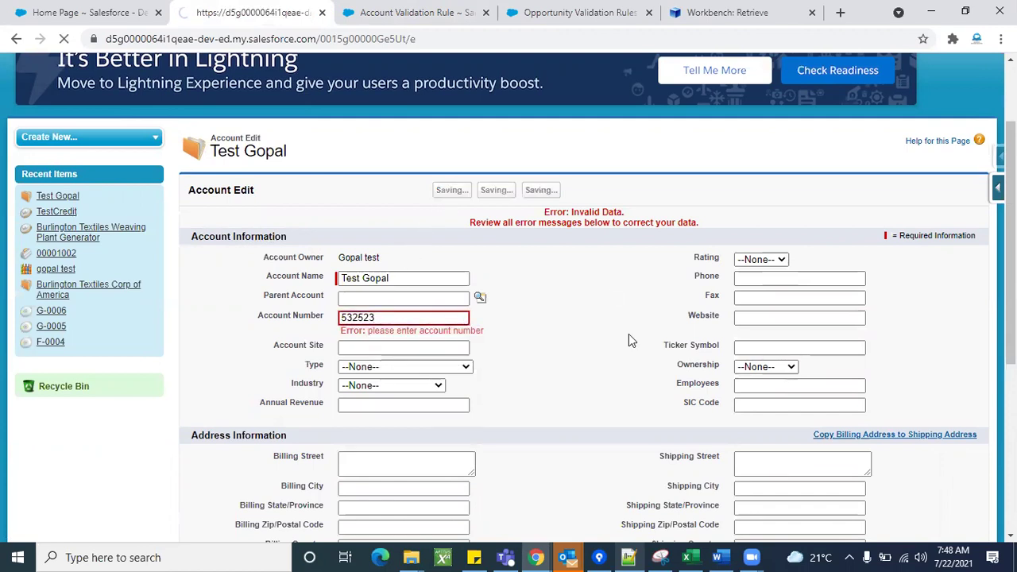
scroll(488, 404, down, 4)
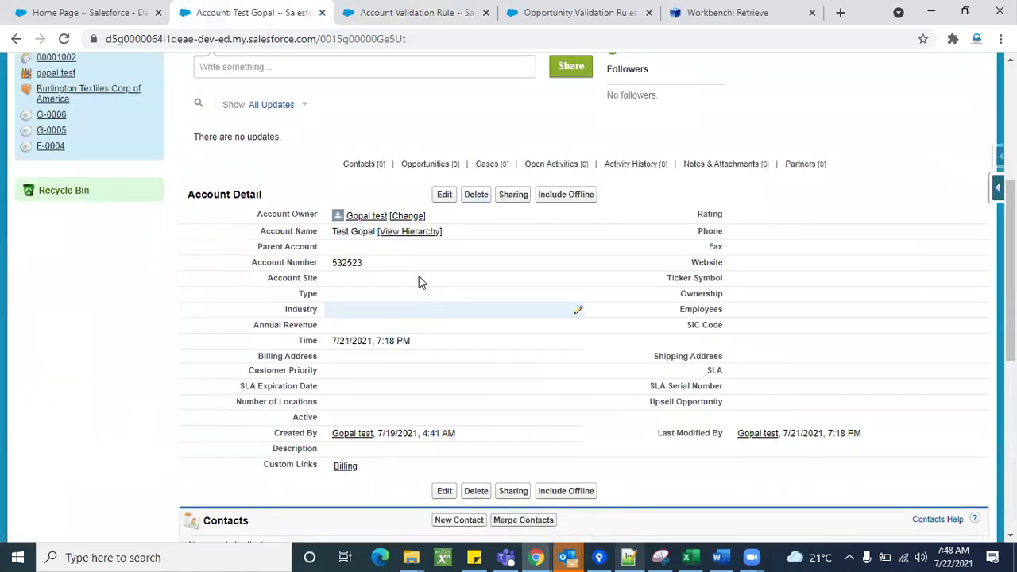
Replace the test account's Account Number with a string of random letters and save the record.
double_click(400, 263)
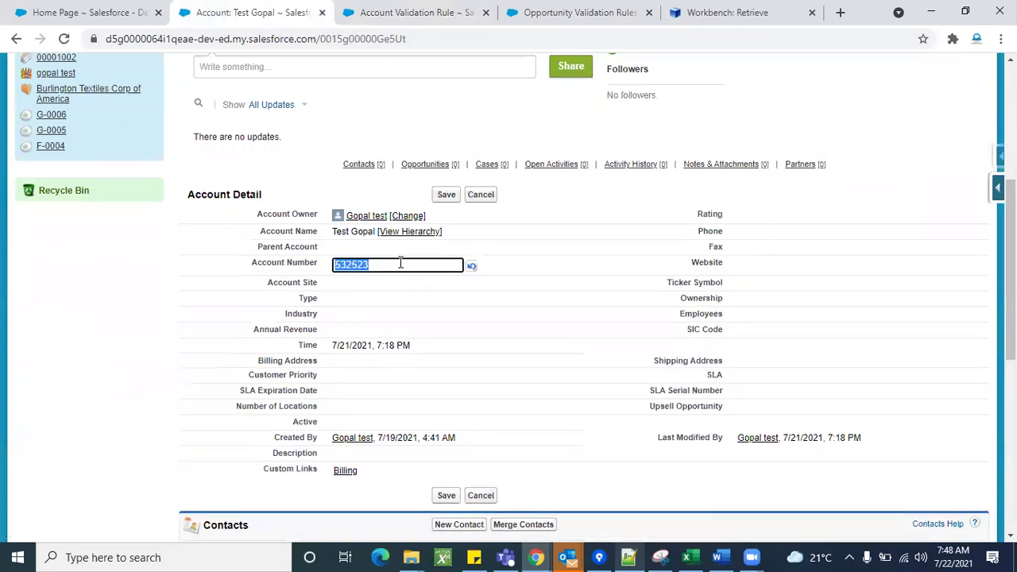
key(BackSpace)
text(gdshdhfhf)
click(446, 195)
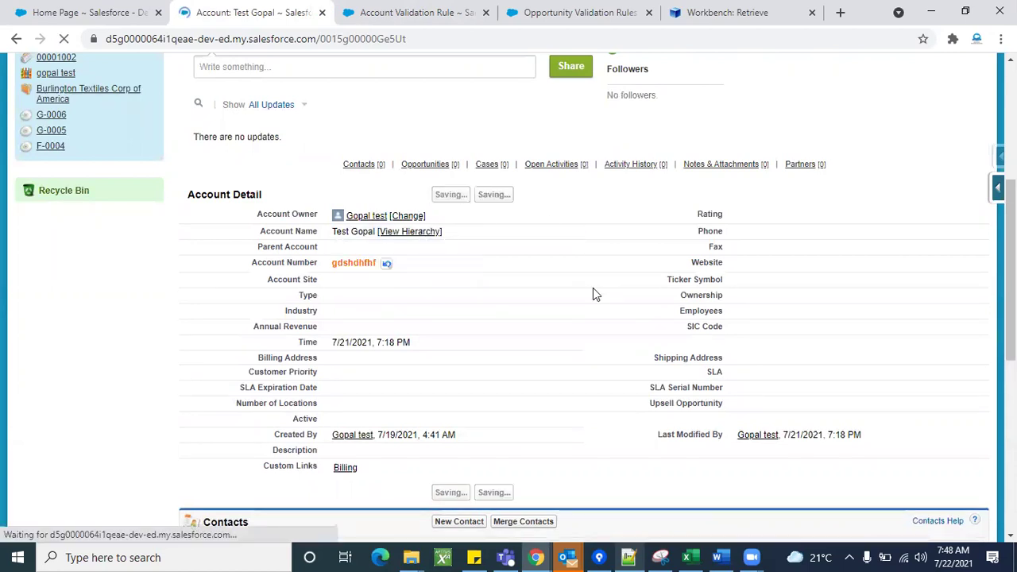
scroll(450, 360, down, 3)
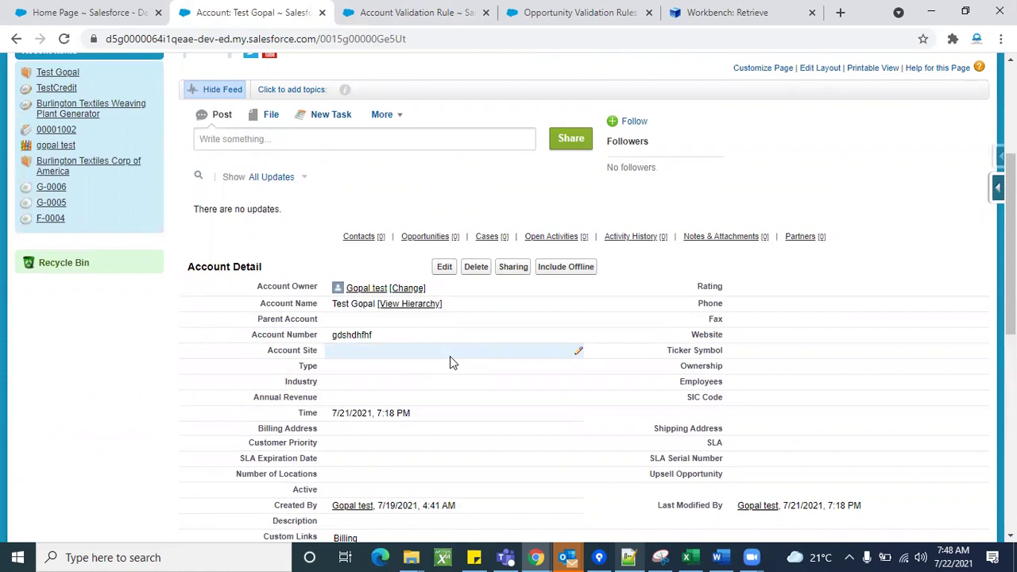
Return to the saved Account validation rule and review its error condition formula.
click(411, 16)
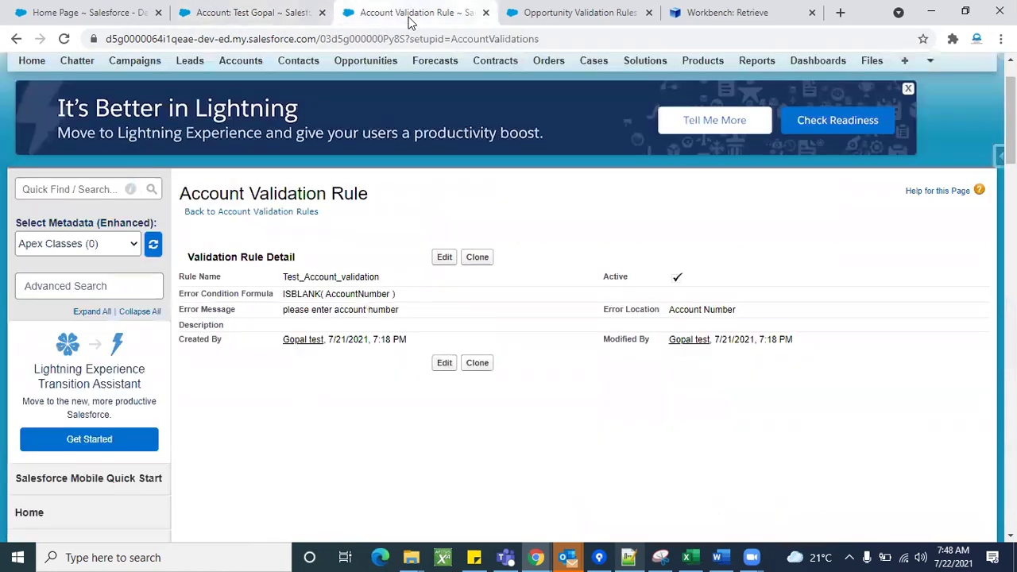
triple_click(337, 291)
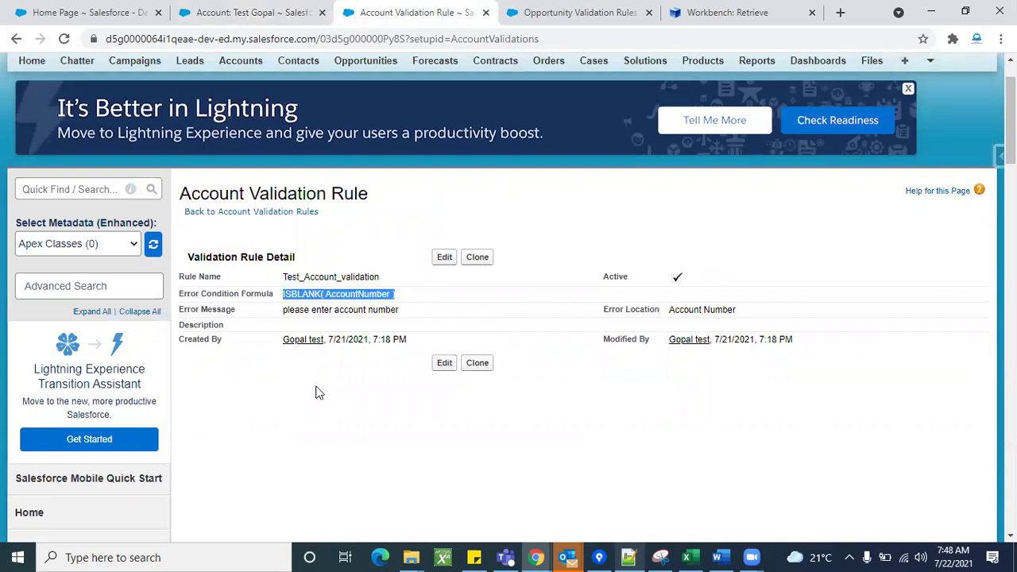
click(320, 392)
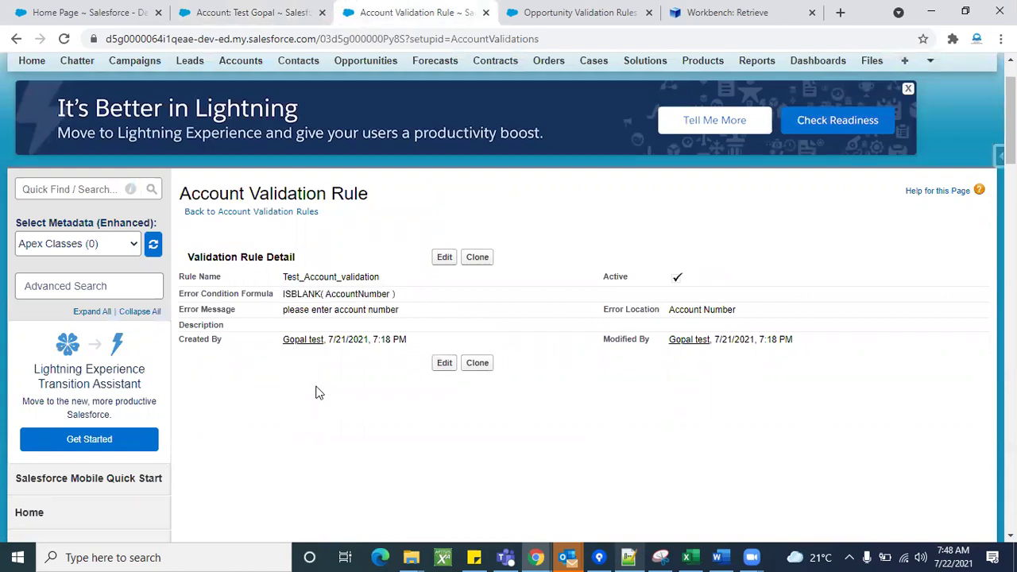
triple_click(321, 294)
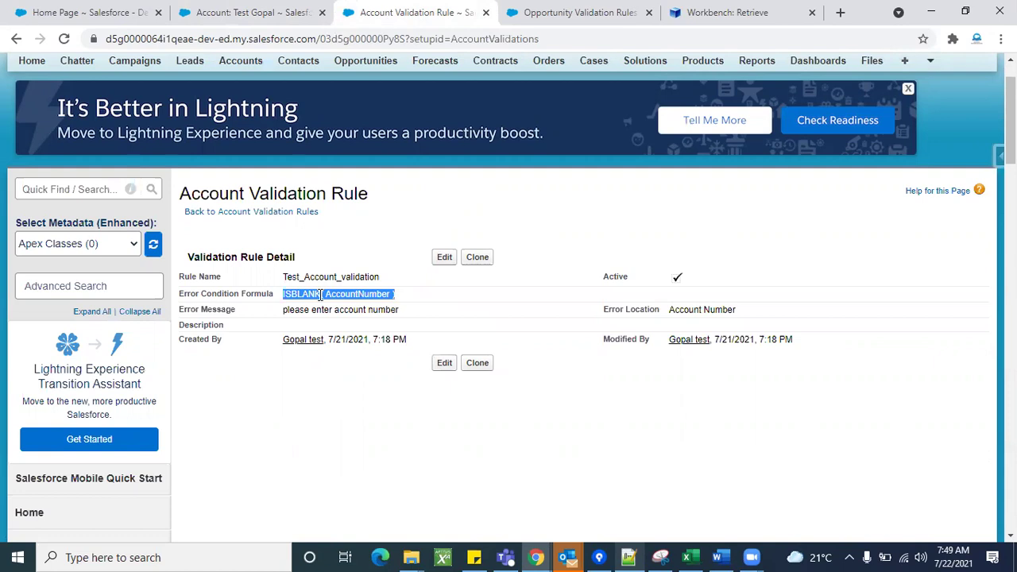
click(349, 411)
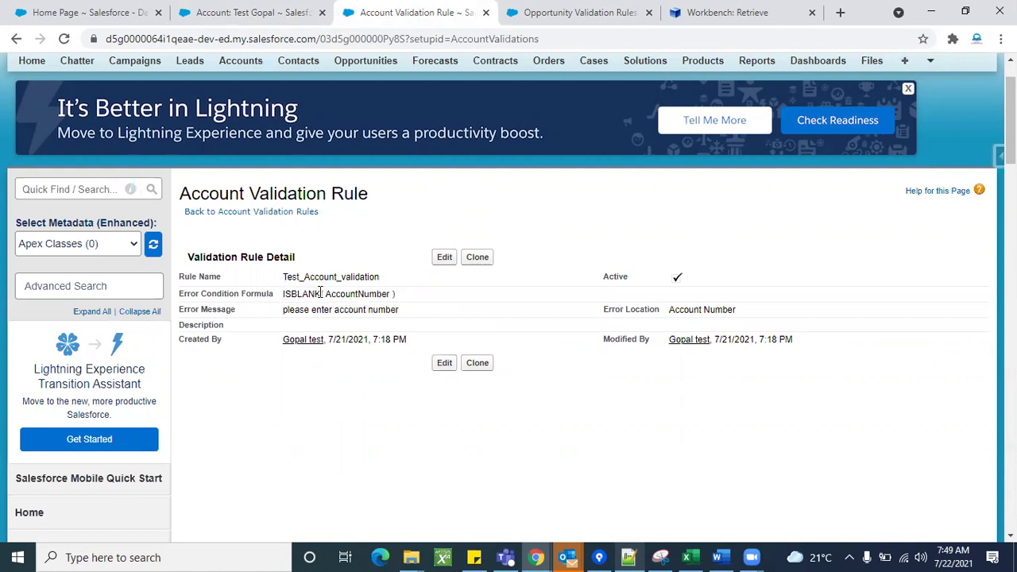
Replace the test account's Account Number with a numeric value and save the record.
triple_click(321, 292)
click(284, 18)
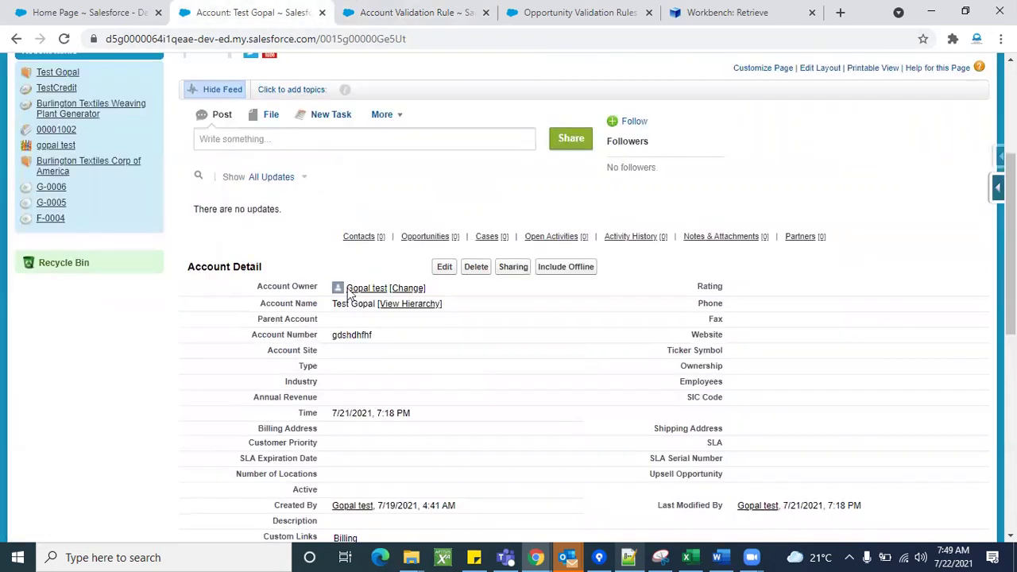
double_click(390, 335)
key(BackSpace)
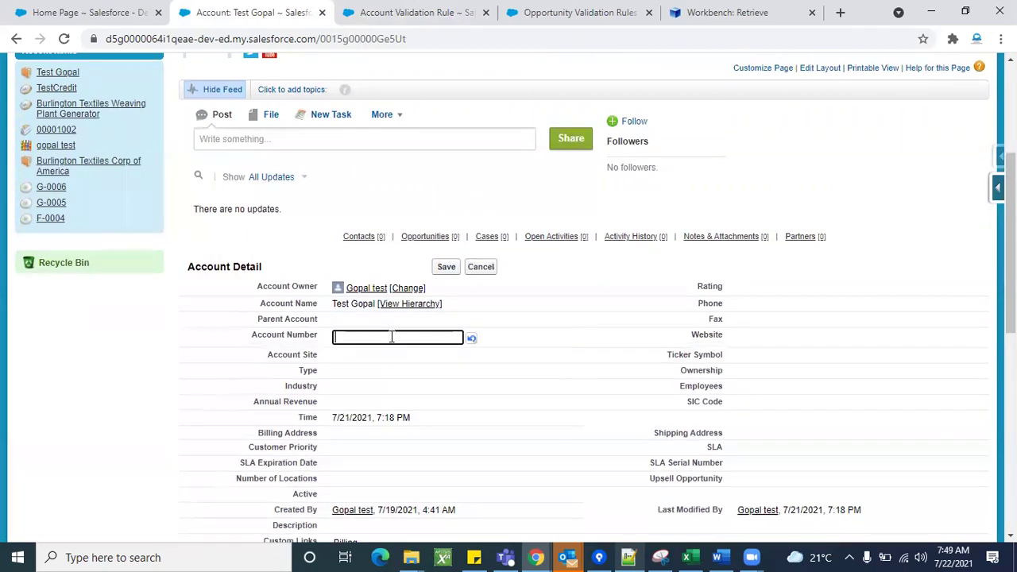
text(364634)
click(447, 267)
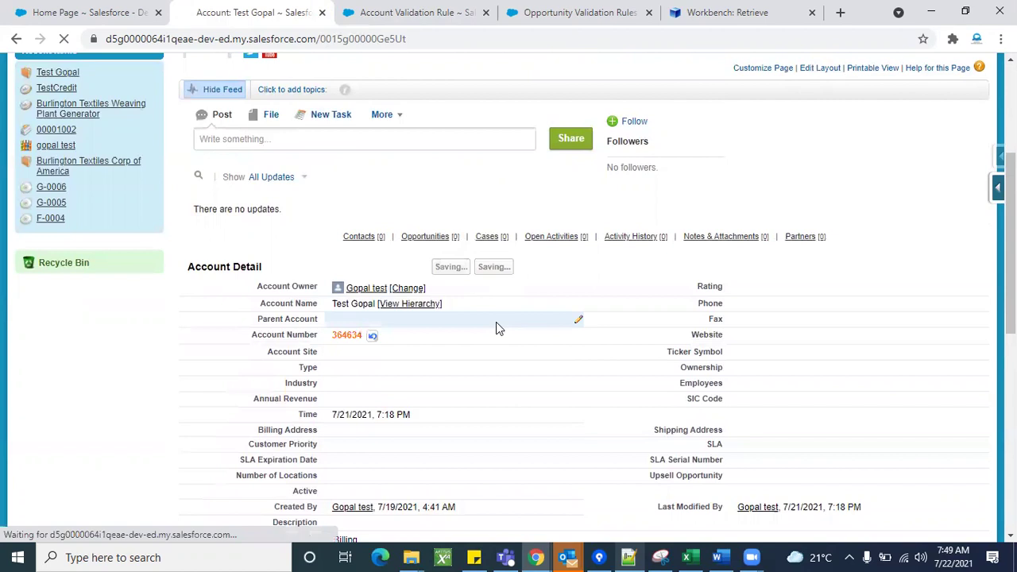
scroll(461, 294, down, 4)
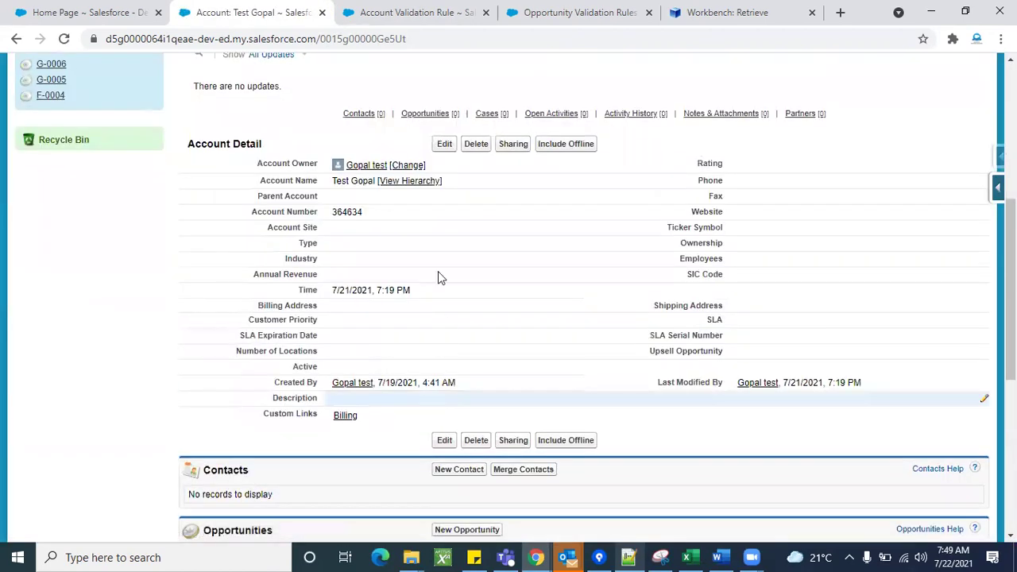
Compare the test account's Account Number field with the Account validation rule's formula, leaving the record unedited.
double_click(400, 216)
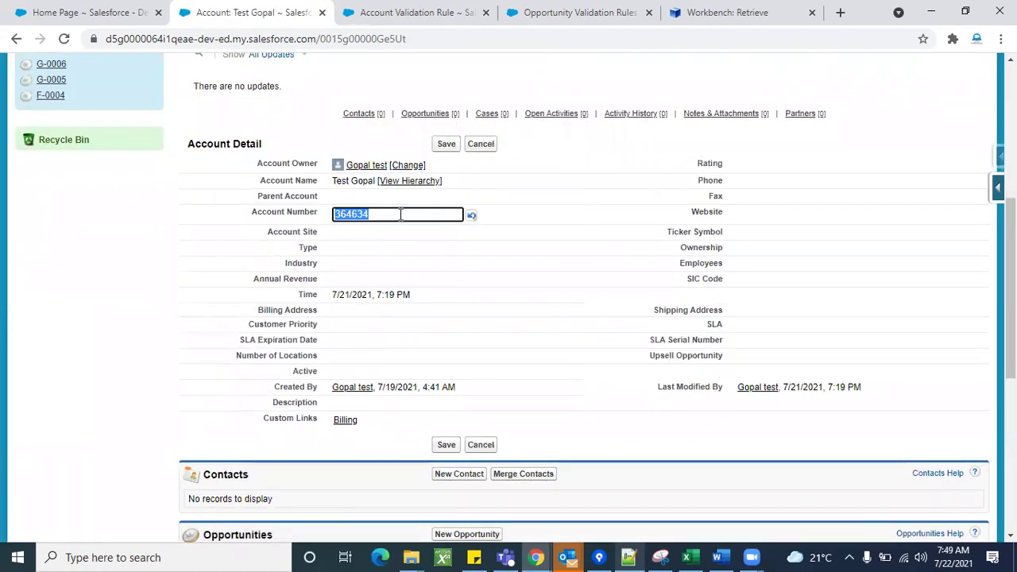
click(410, 13)
click(295, 381)
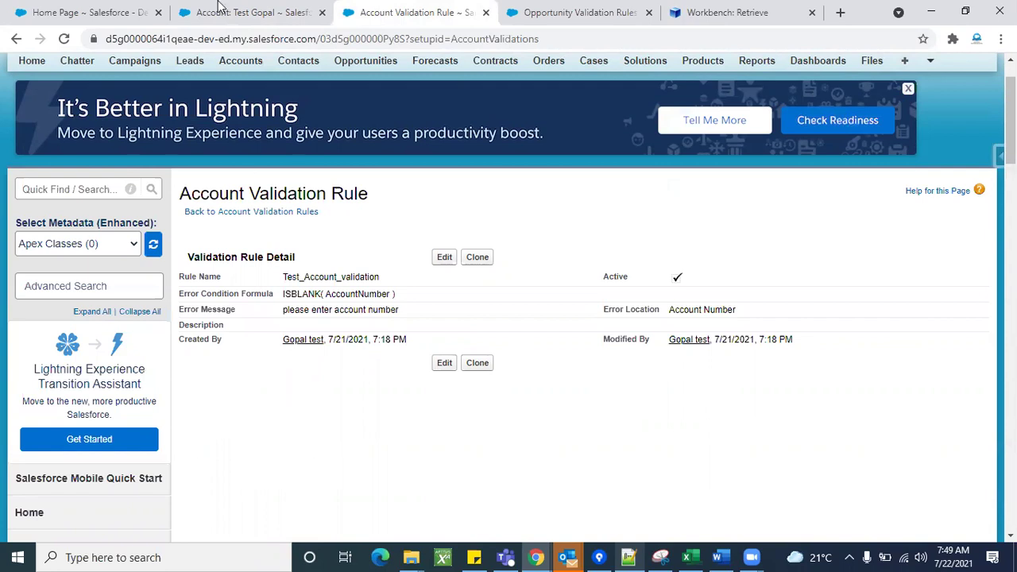
click(193, 12)
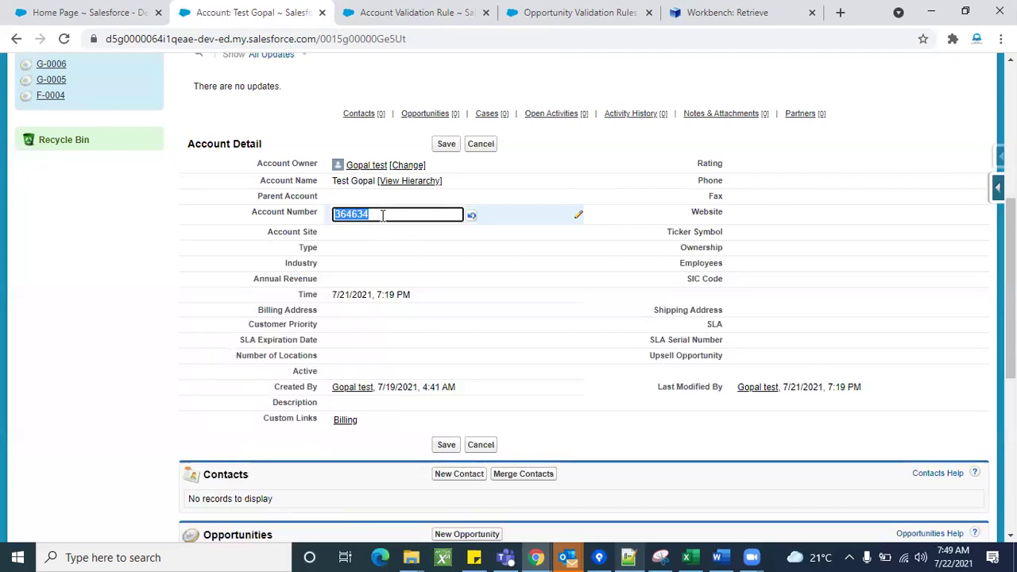
click(488, 145)
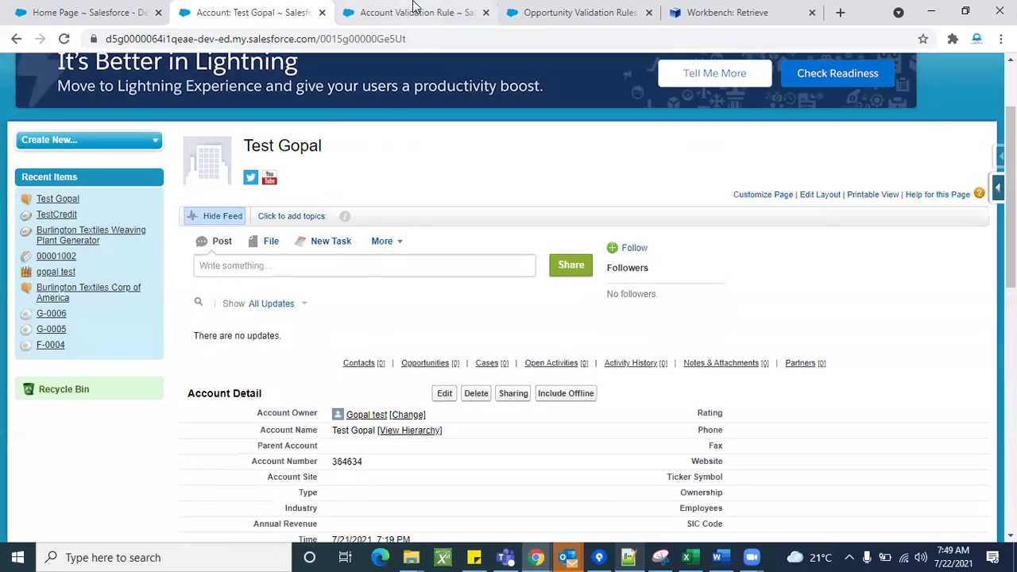
Open the TestCredit opportunity record from the recent opportunities.
click(416, 10)
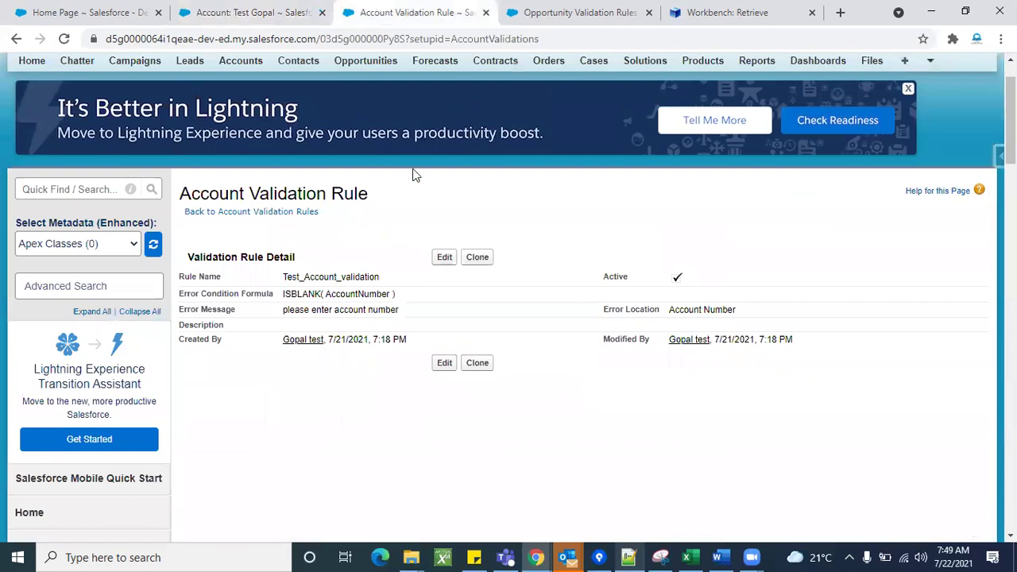
click(352, 67)
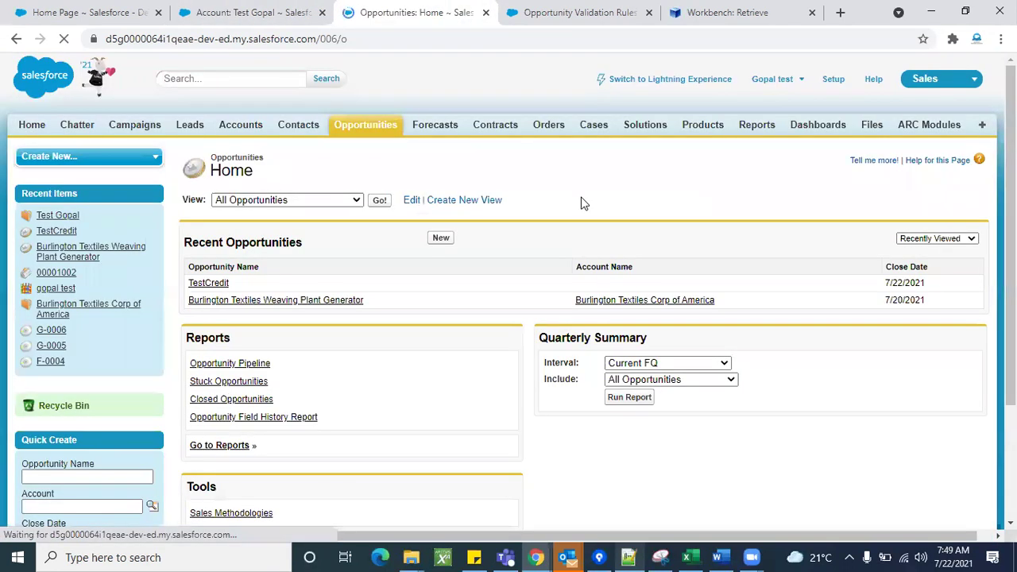
click(217, 284)
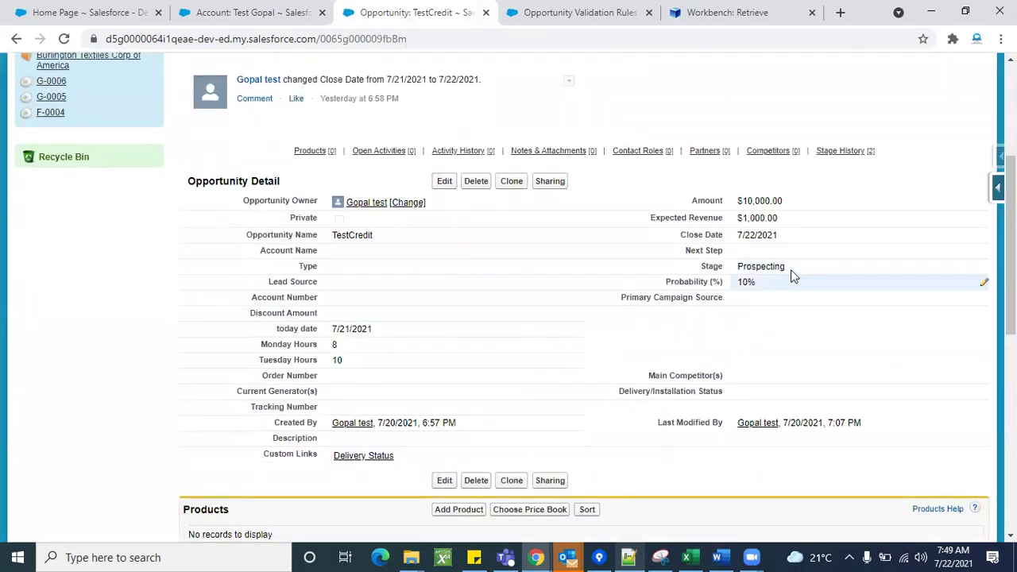
double_click(792, 270)
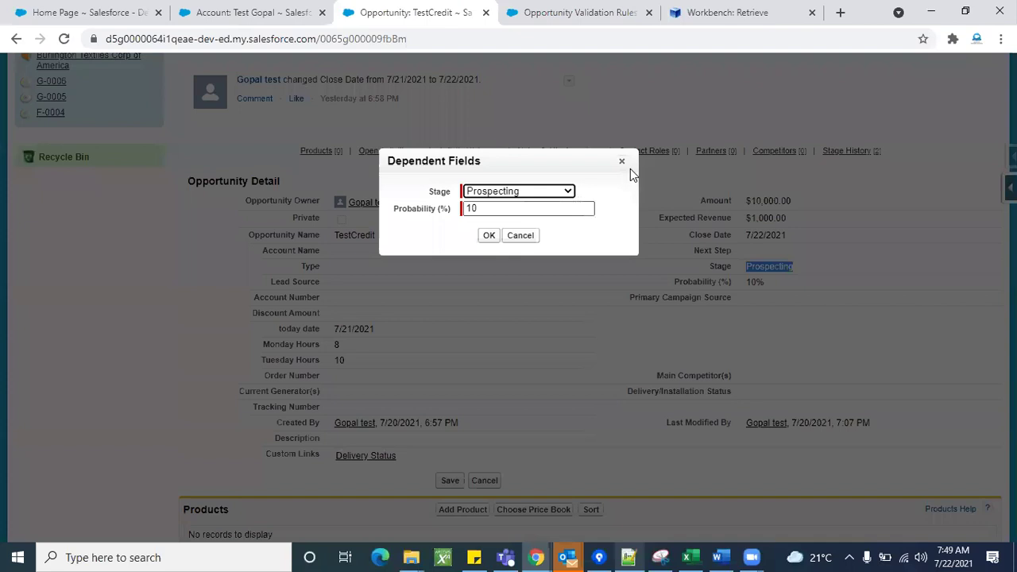
click(623, 162)
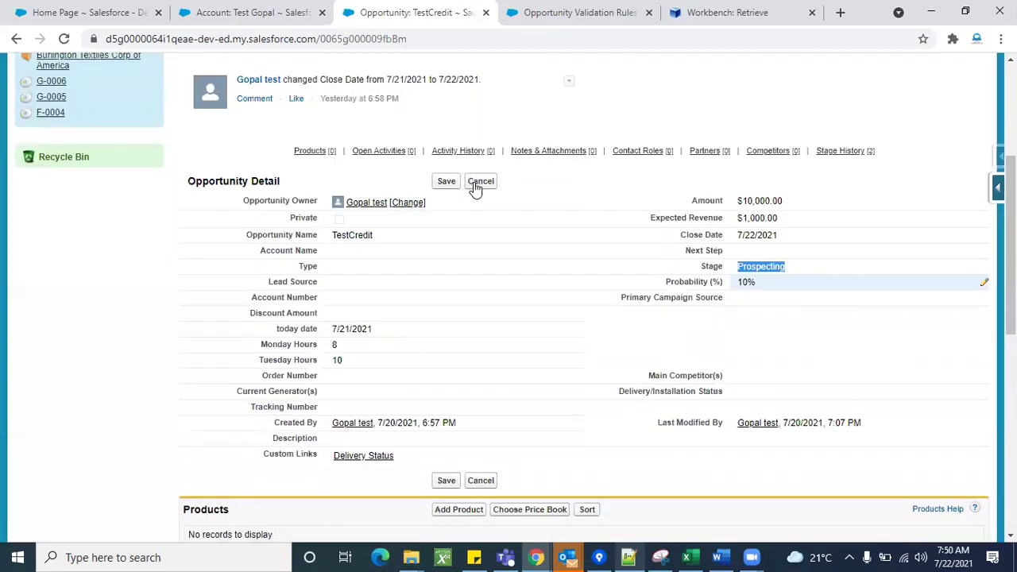
click(480, 181)
Try the Needs Analysis stage on the TestCredit opportunity and discard the unsaved change.
scroll(636, 223, down, 1)
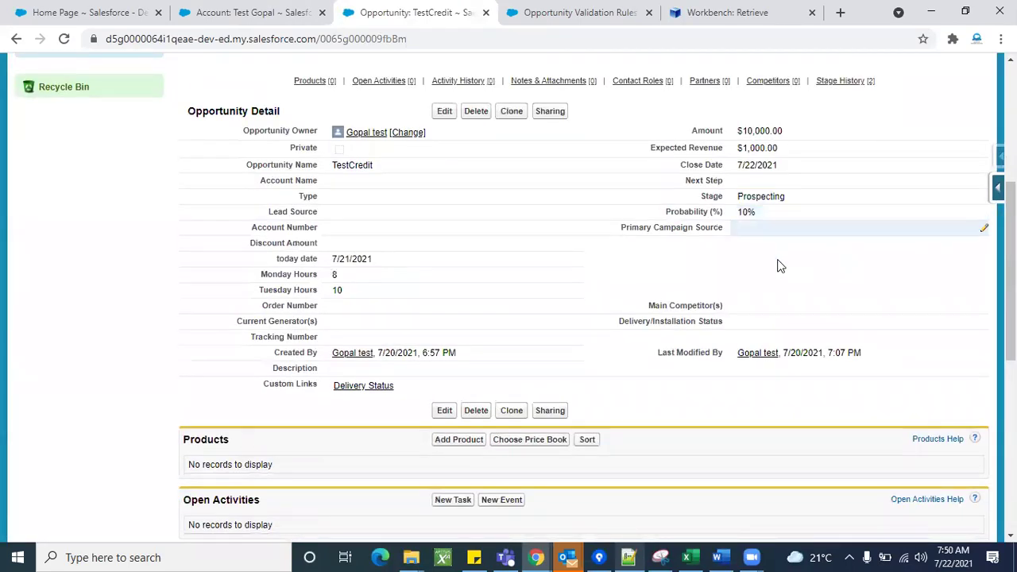
double_click(784, 199)
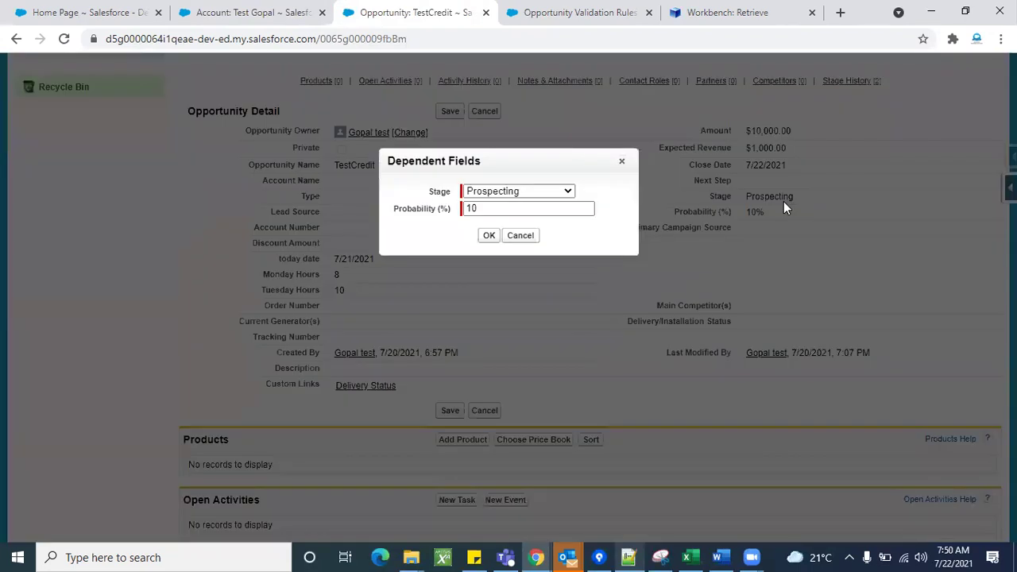
click(556, 192)
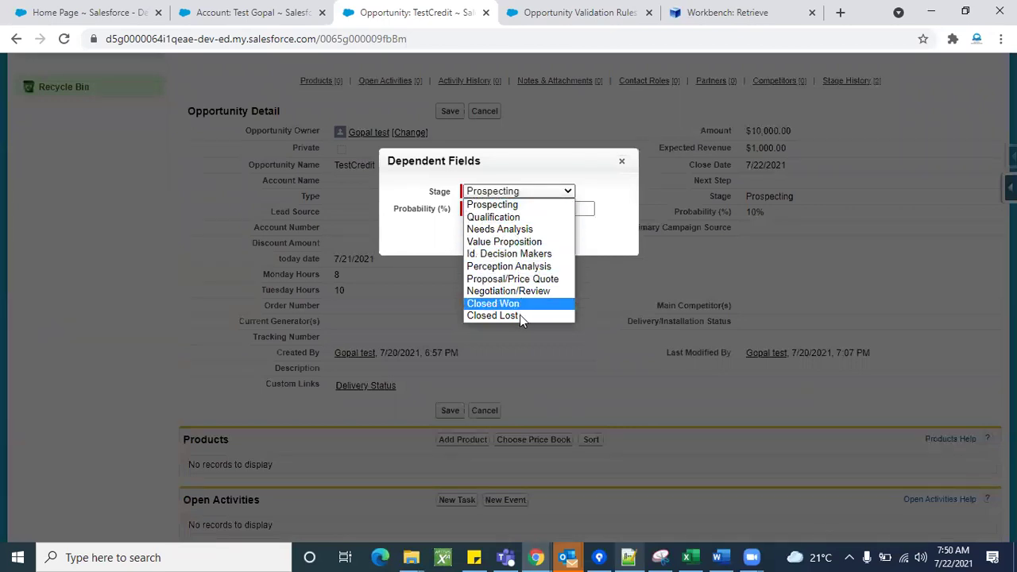
click(506, 231)
click(488, 237)
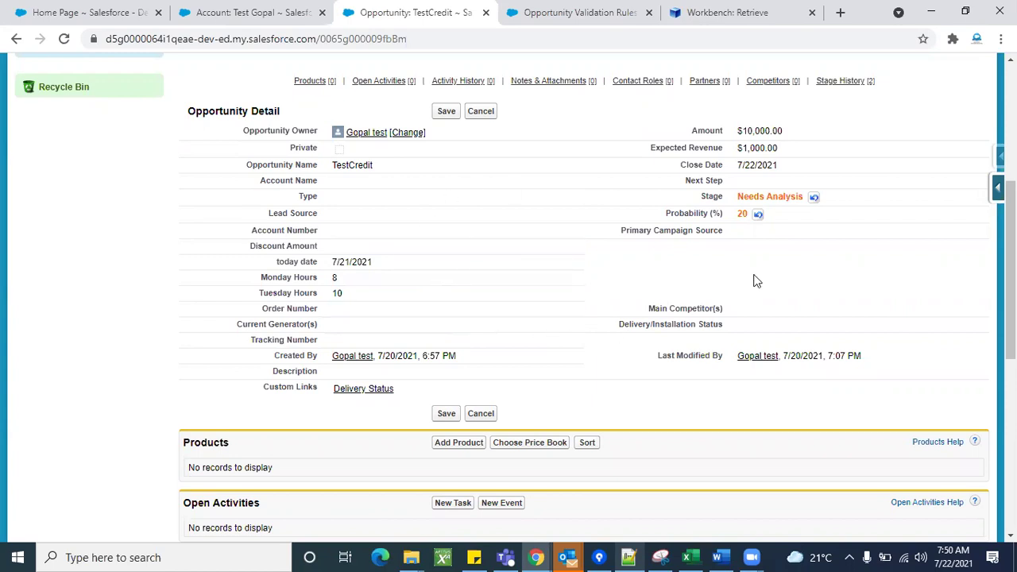
click(481, 111)
Open the Opportunity validation rules from the TestCredit record and start a new rule.
scroll(765, 273, up, 1)
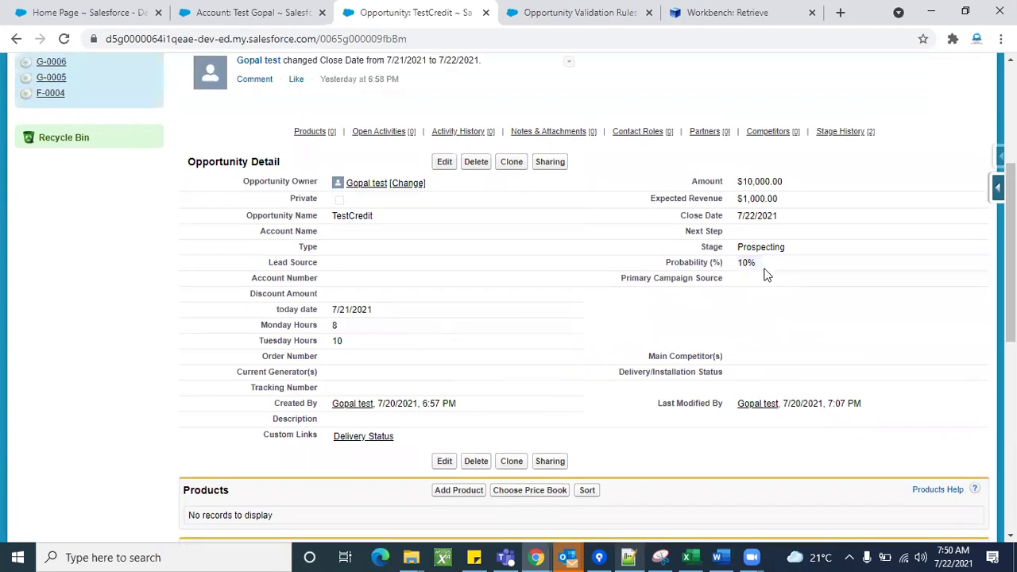
scroll(764, 274, down, 1)
click(999, 187)
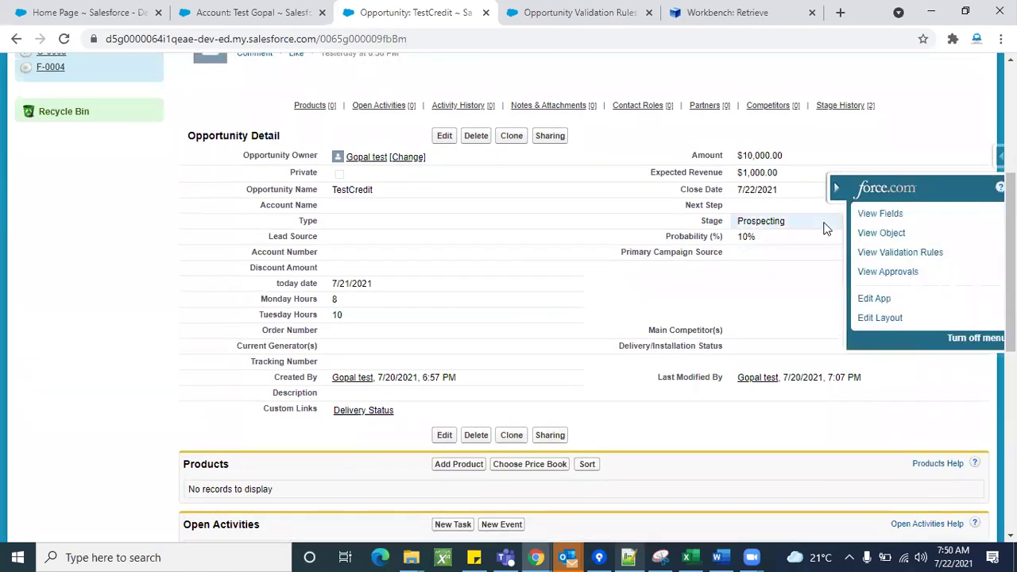
click(877, 252)
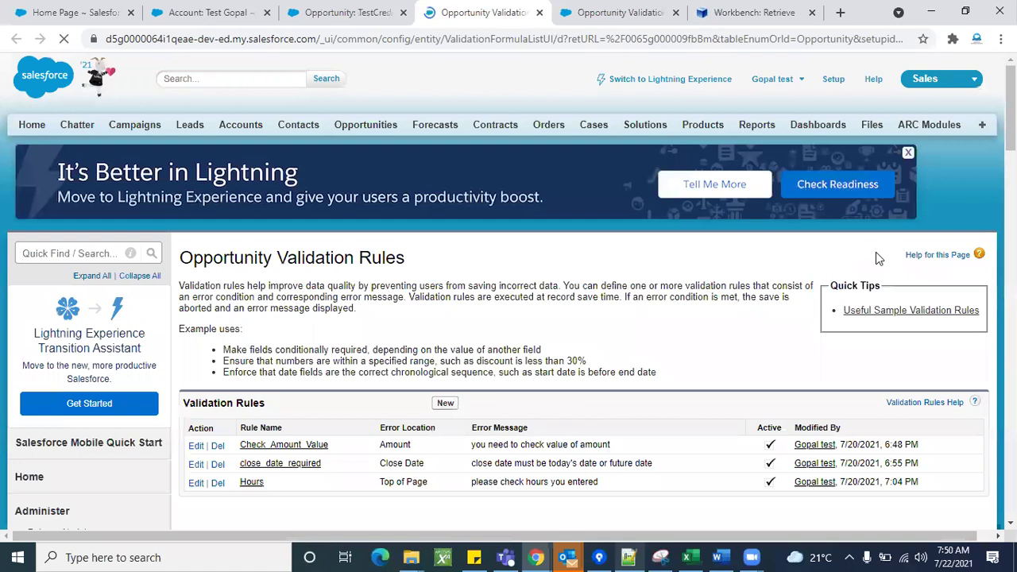
scroll(709, 334, down, 1)
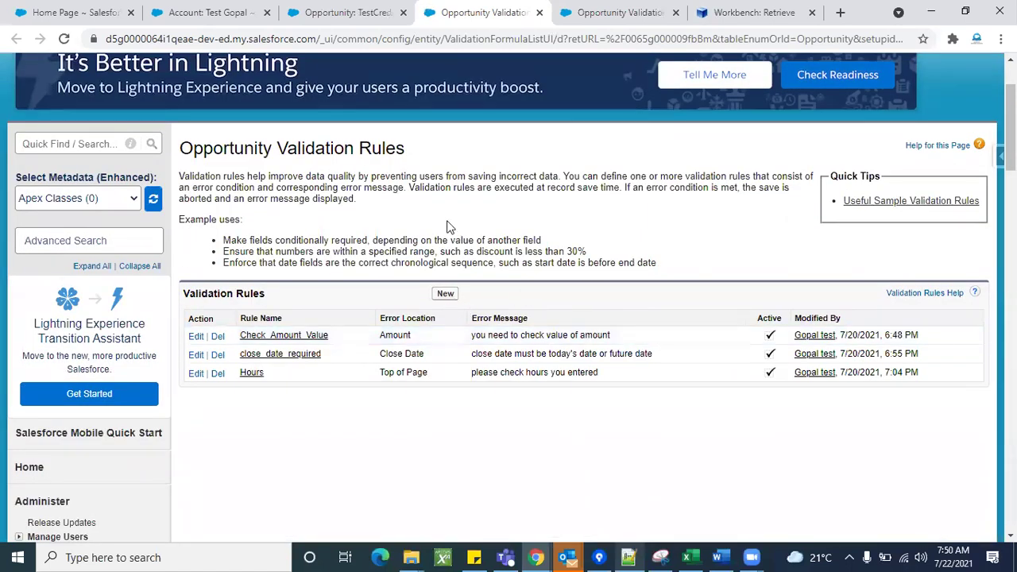
click(447, 297)
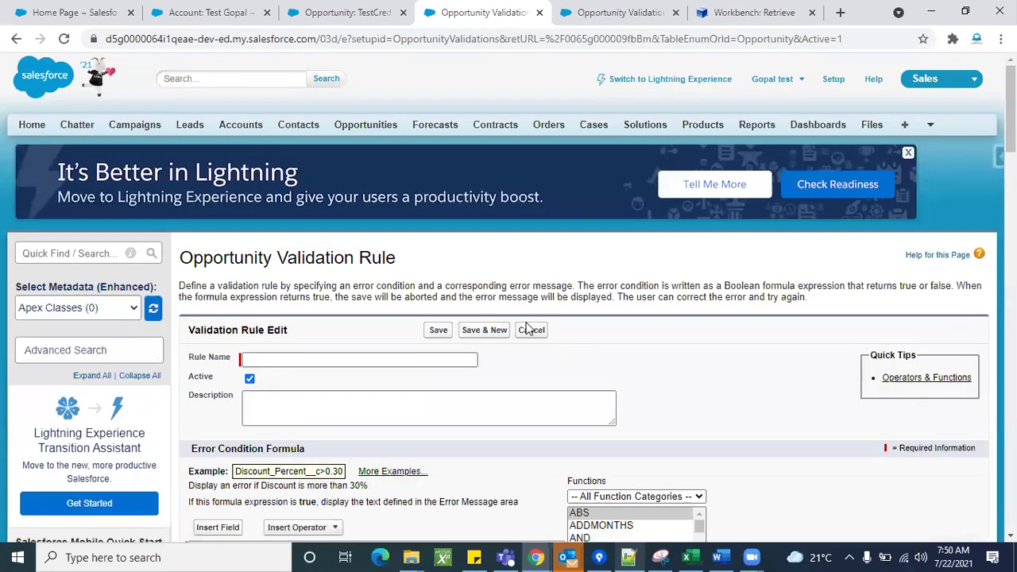
Name the new Opportunity validation rule Stage_Validation, keeping it active.
scroll(709, 331, down, 3)
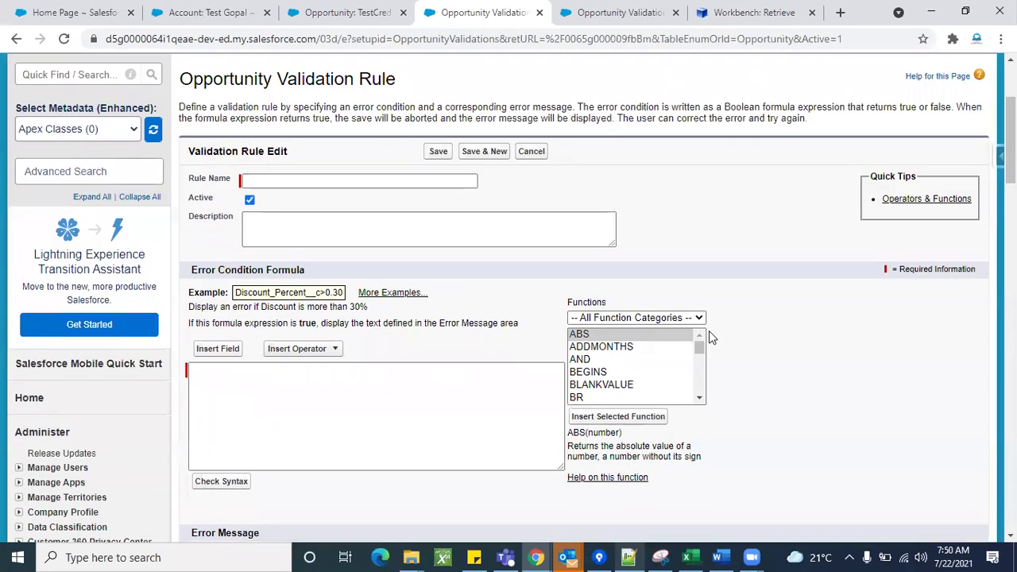
scroll(782, 349, down, 1)
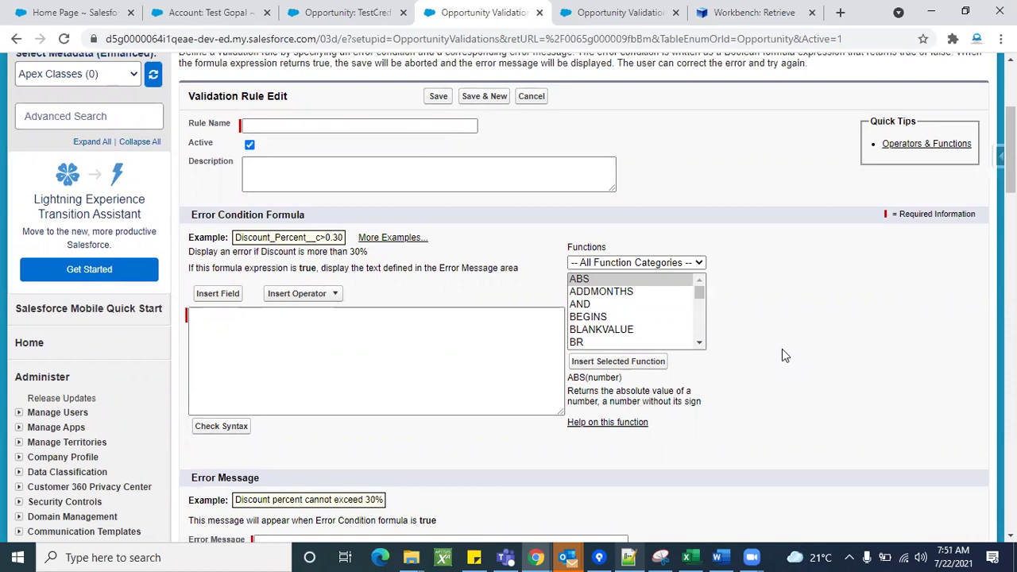
click(422, 126)
text(Stage)
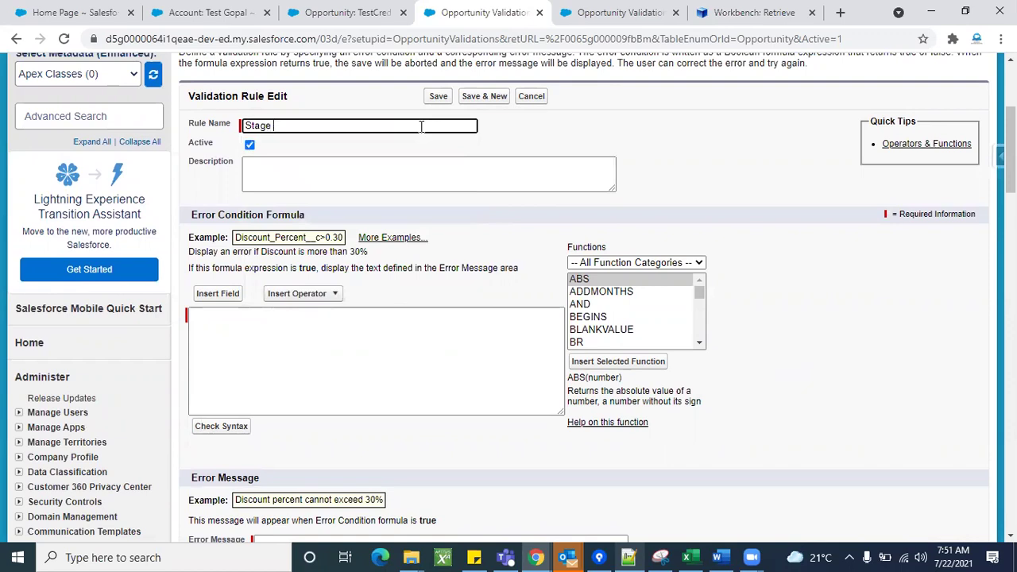
text( Validation)
click(450, 202)
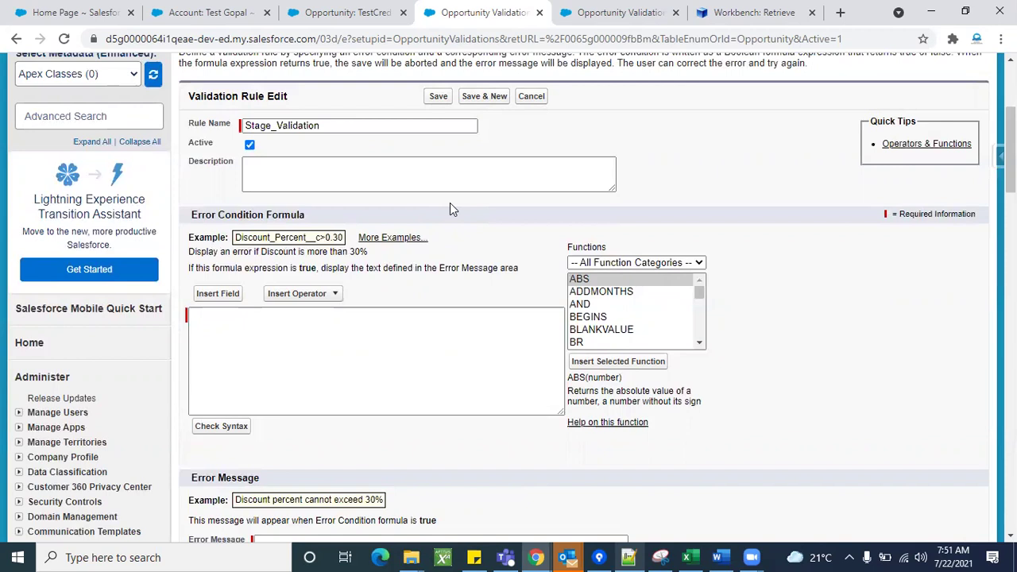
Review the available Stage values on the TestCredit opportunity and close the field editor without changing it.
click(358, 9)
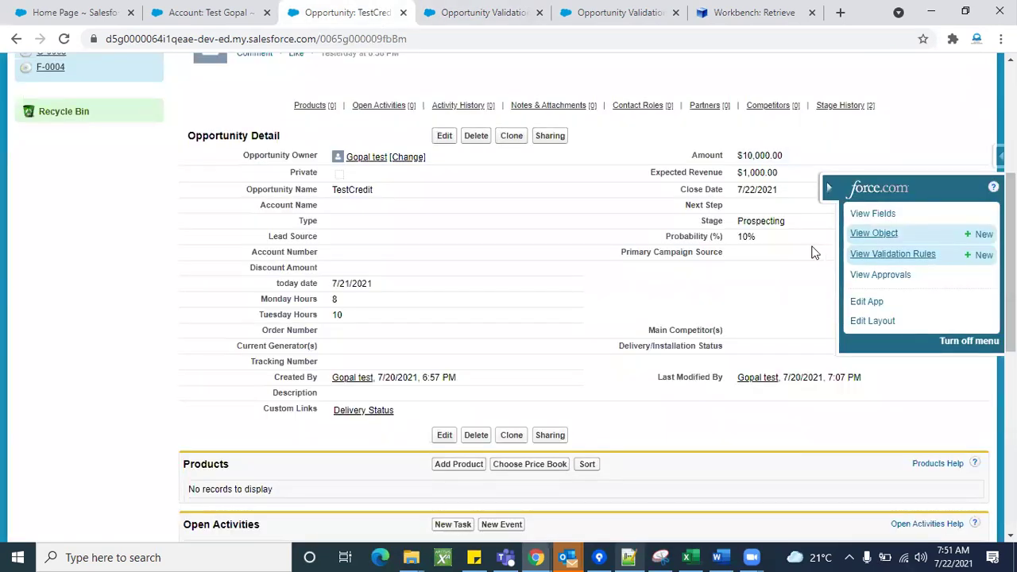
double_click(806, 221)
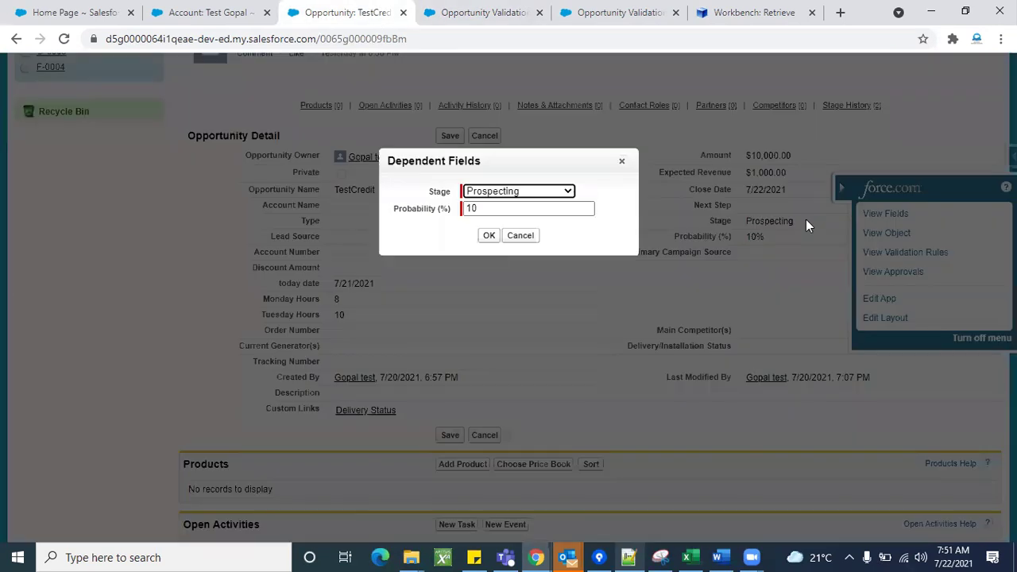
click(560, 193)
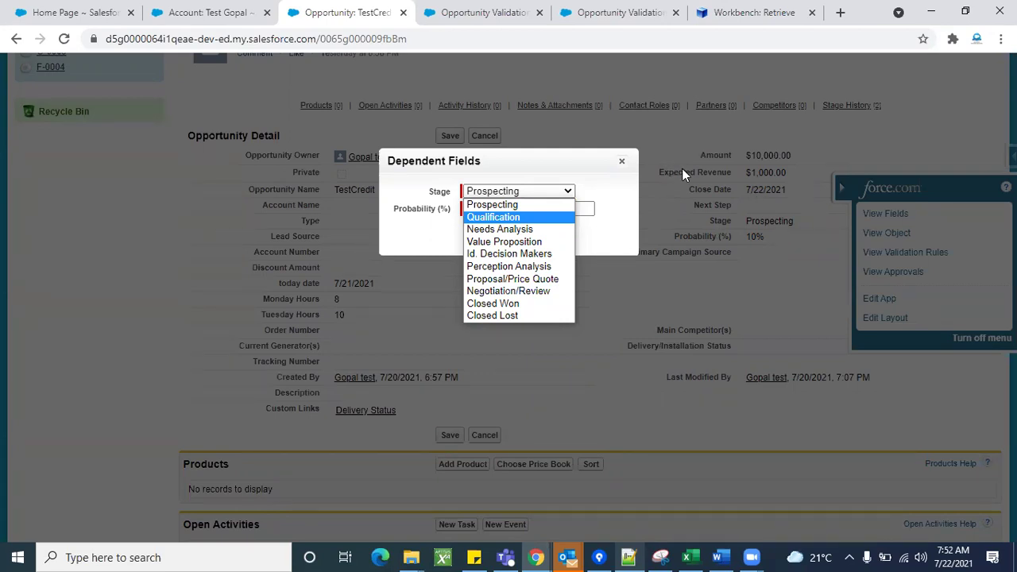
click(622, 166)
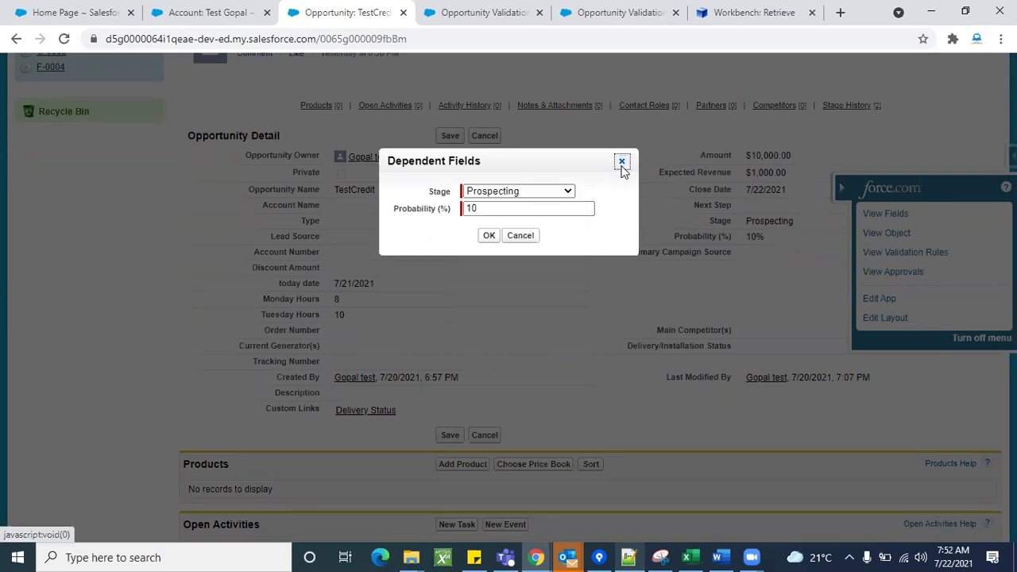
Deactivate the close_date_required Opportunity validation rule and save it.
click(874, 252)
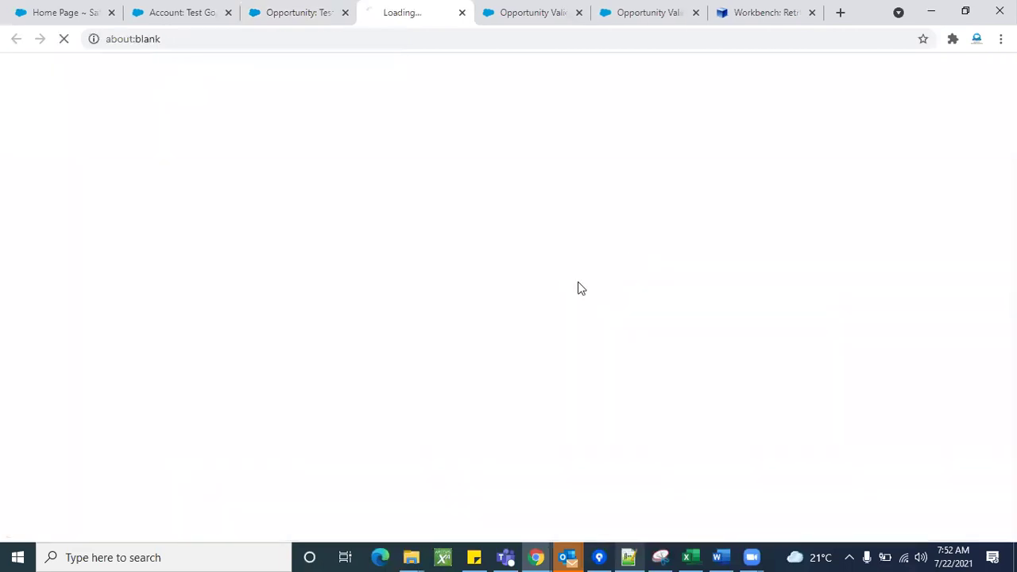
scroll(334, 314, down, 2)
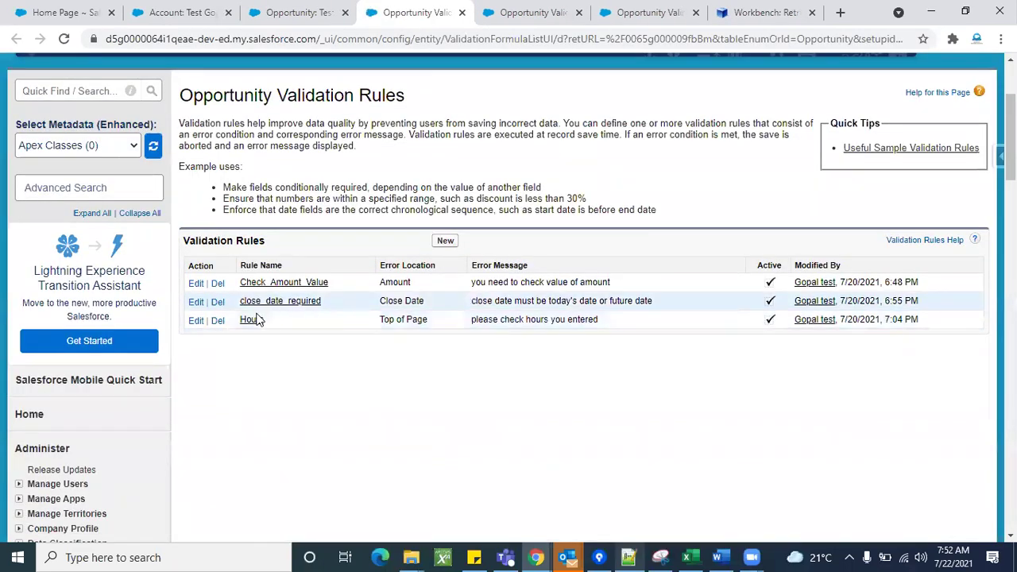
click(197, 302)
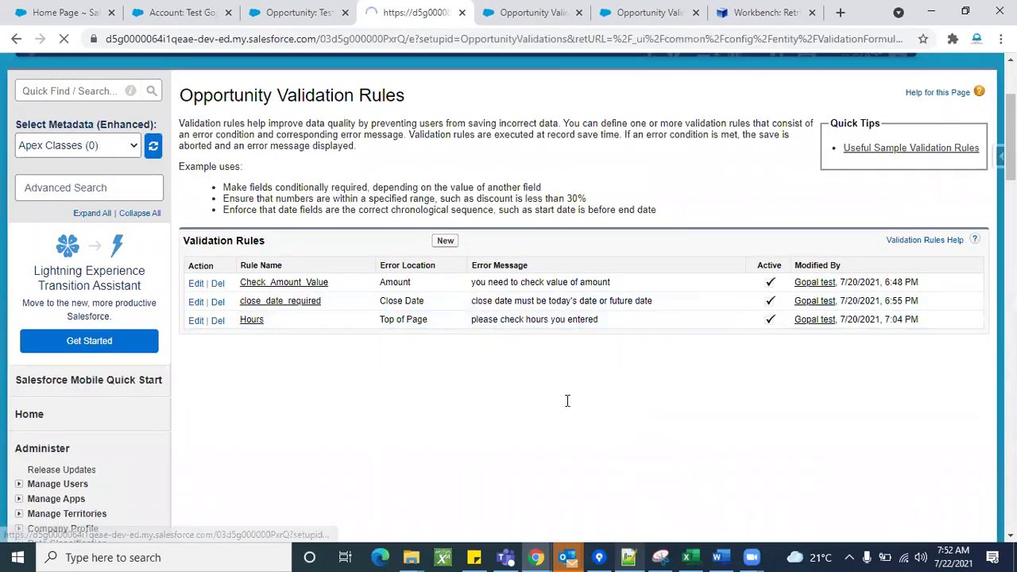
scroll(538, 379, down, 3)
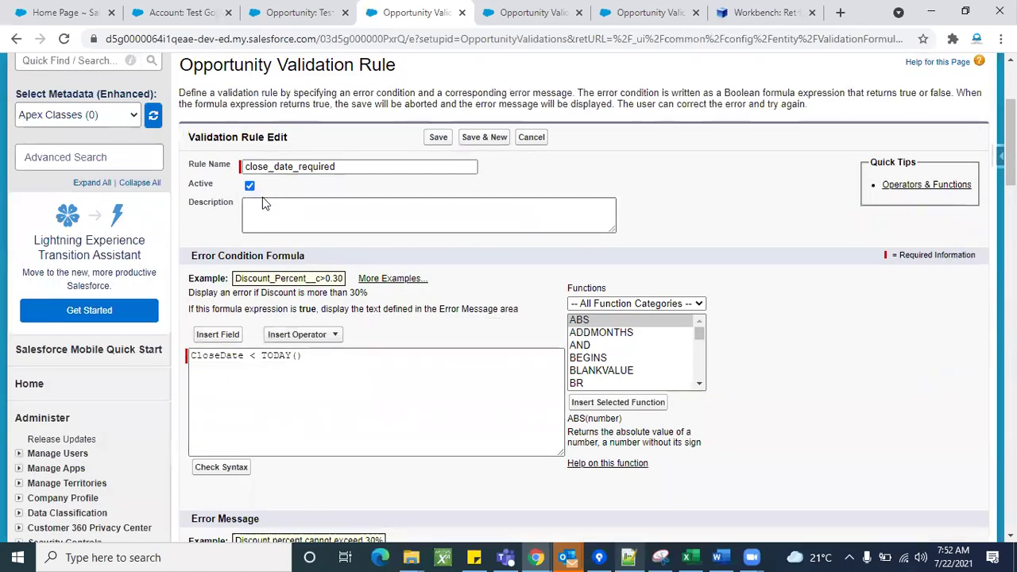
click(250, 185)
click(438, 138)
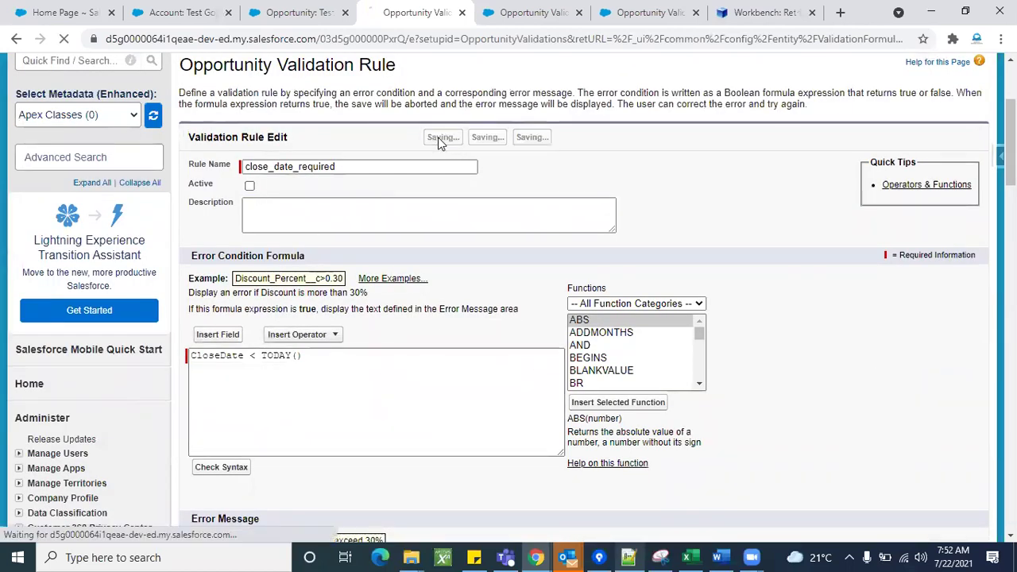
Check the Stage options on the TestCredit opportunity again and close the dependent-fields editor without changing the stage.
click(306, 12)
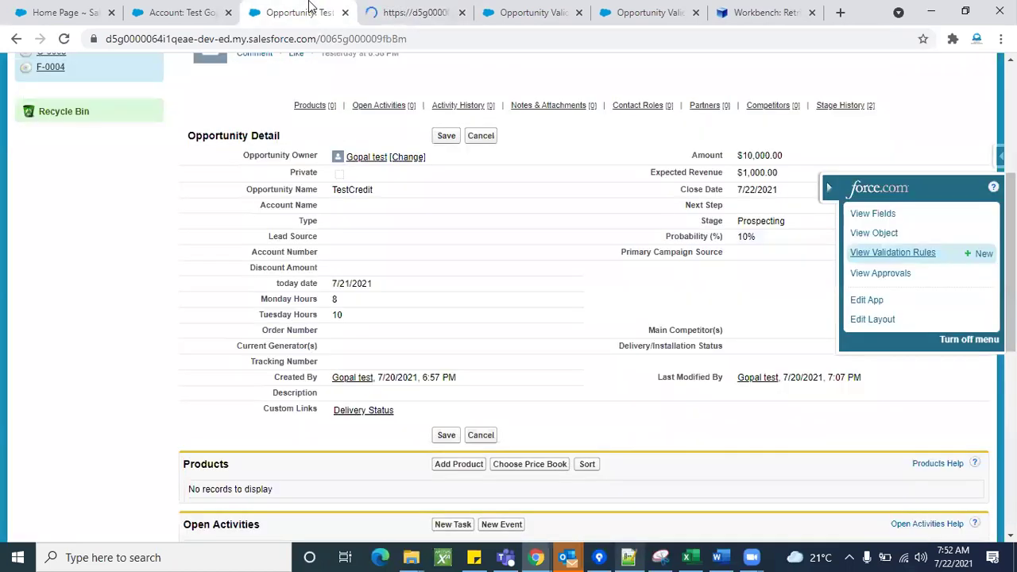
double_click(771, 221)
click(567, 194)
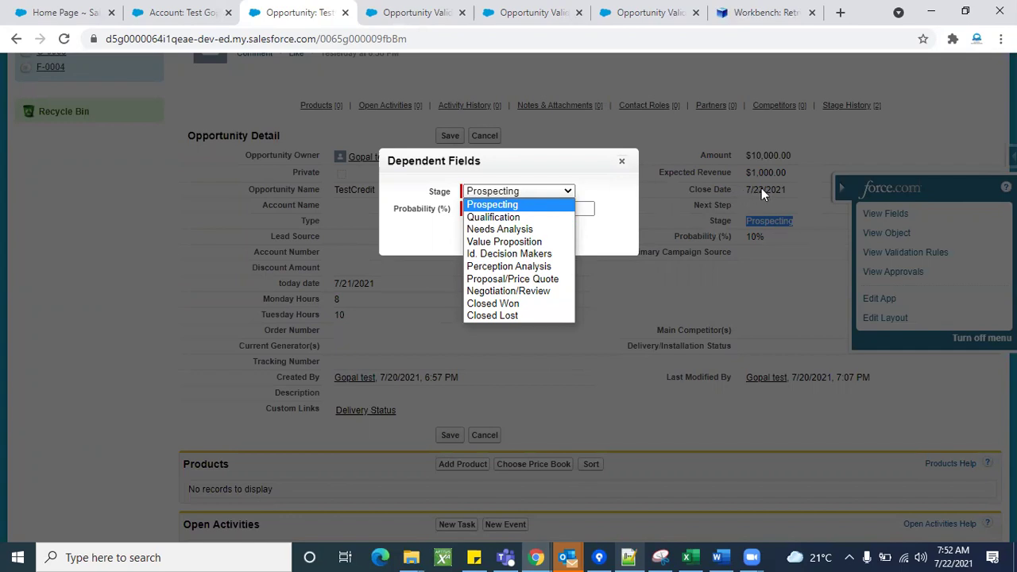
click(623, 166)
click(624, 166)
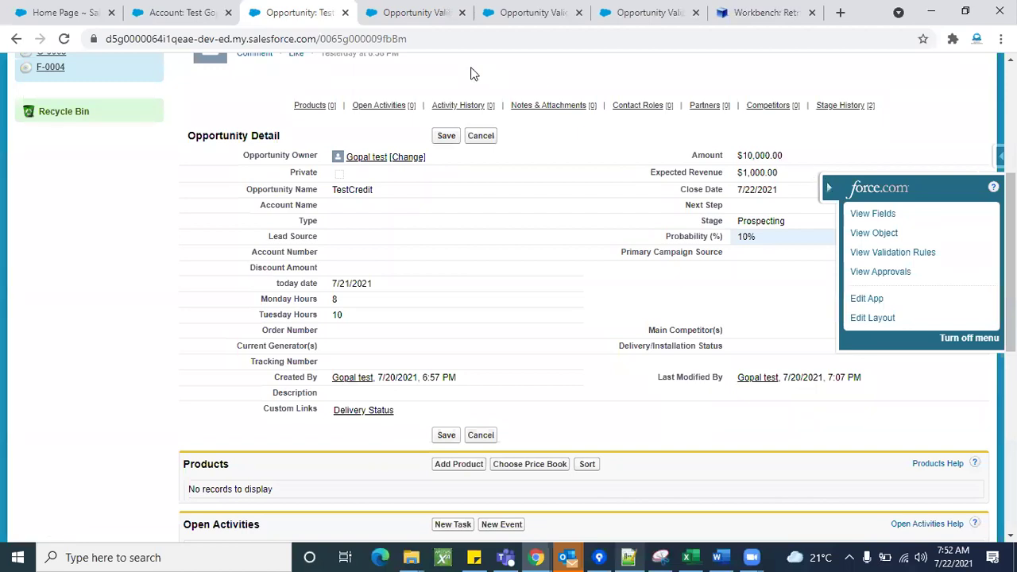
Return to the unsaved Stage_Validation rule and place the cursor in its error condition formula.
click(424, 11)
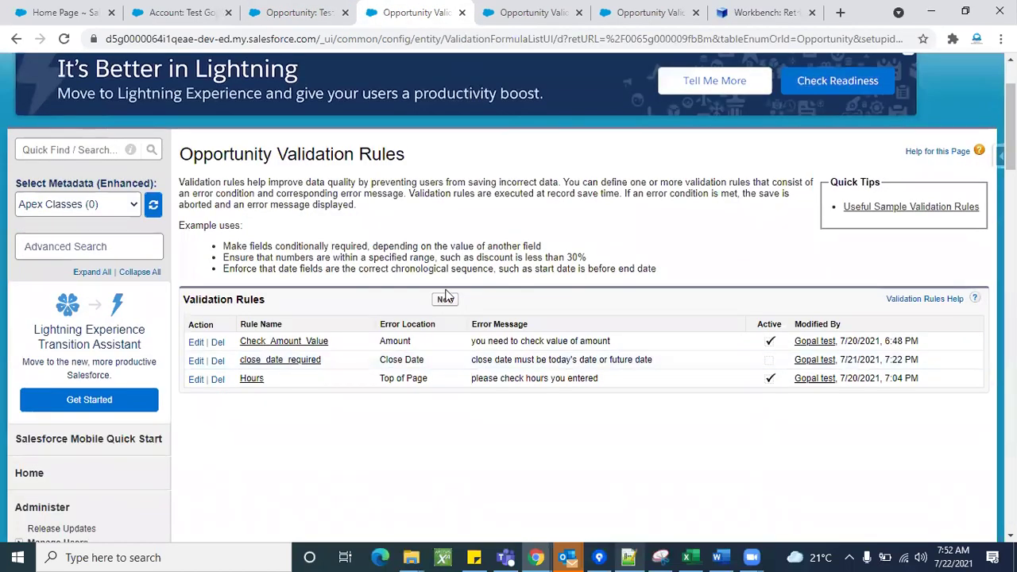
drag(546, 20, 445, 8)
scroll(446, 330, down, 1)
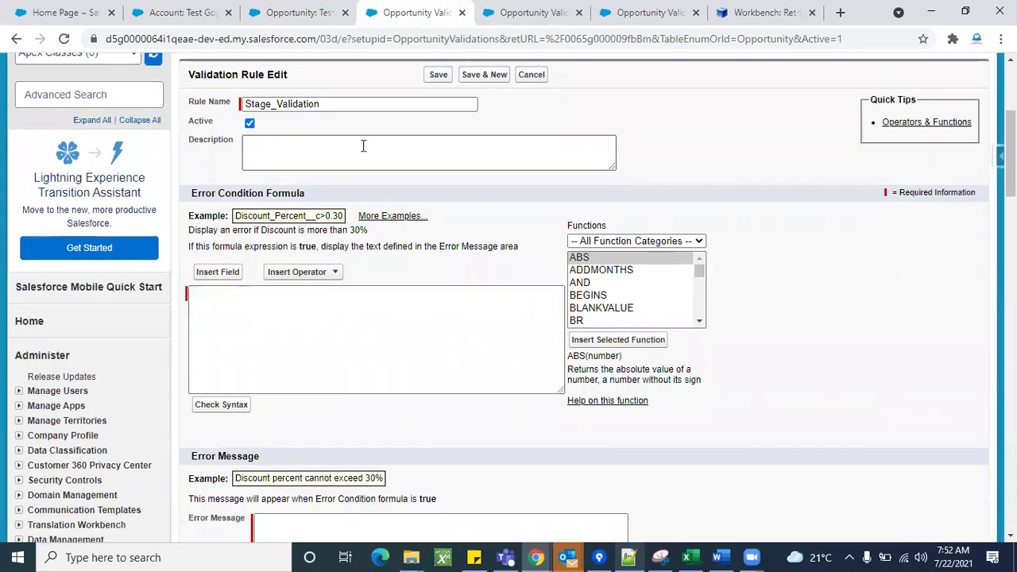
click(334, 104)
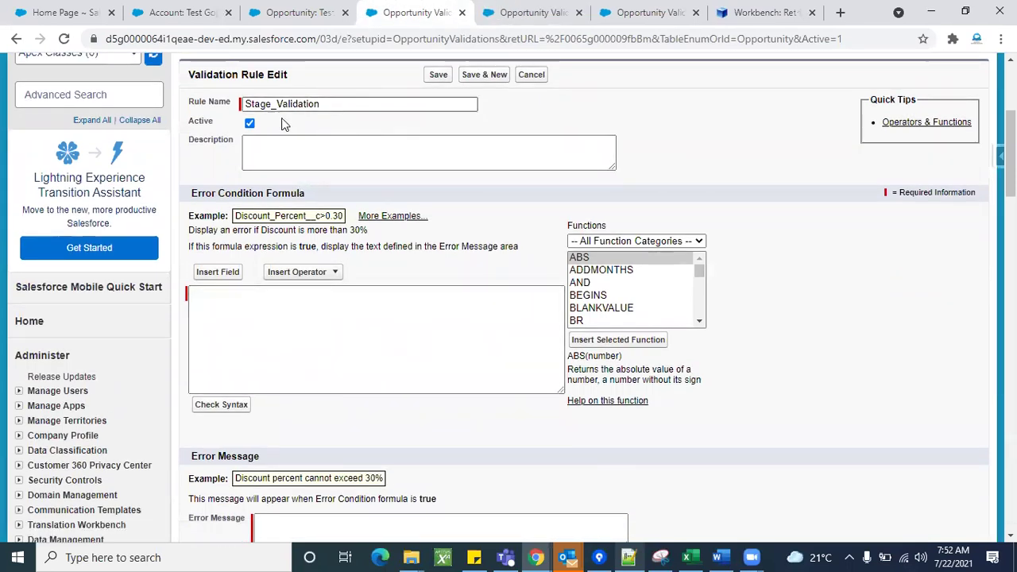
click(353, 340)
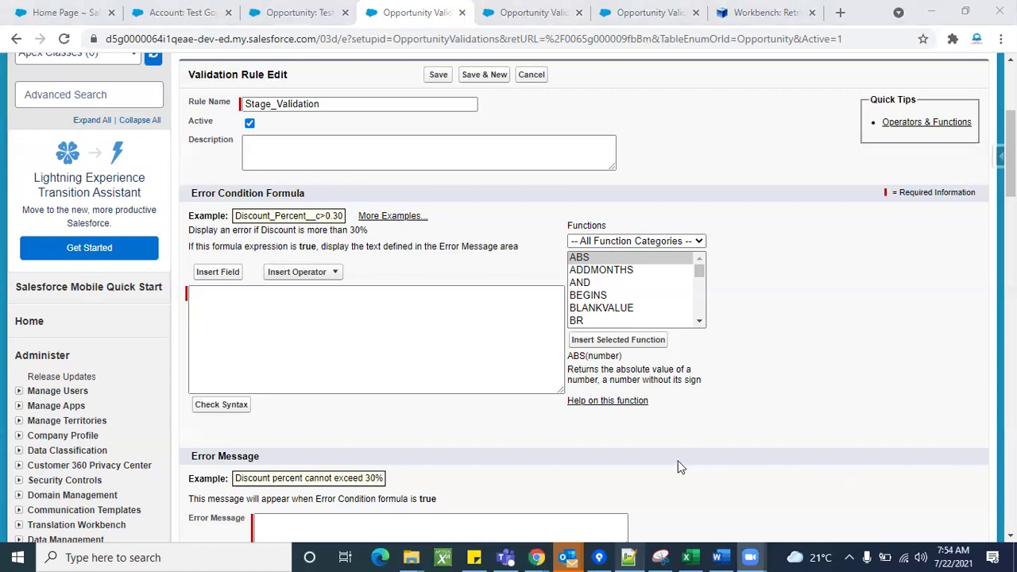
scroll(811, 410, up, 2)
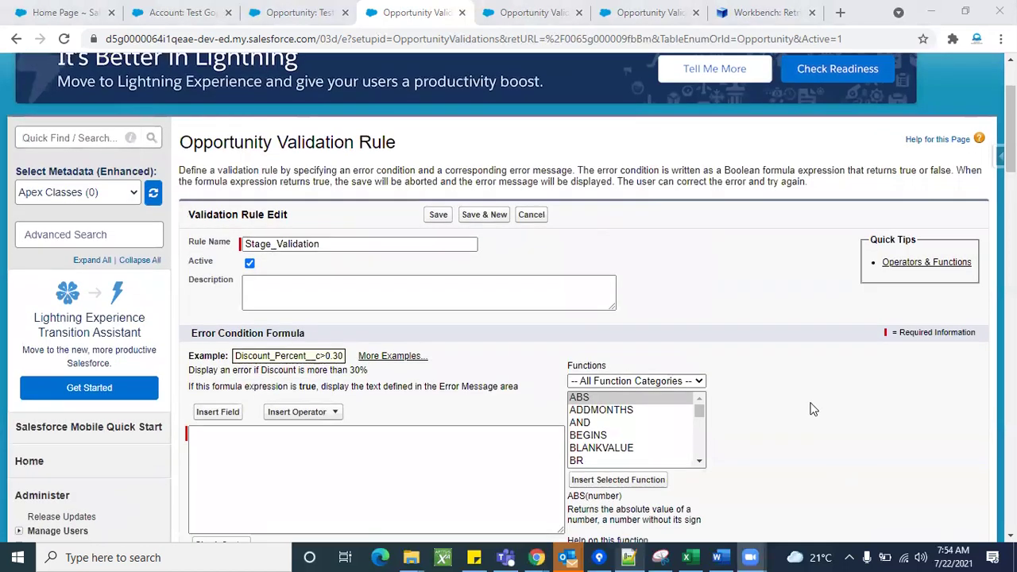
scroll(811, 410, down, 1)
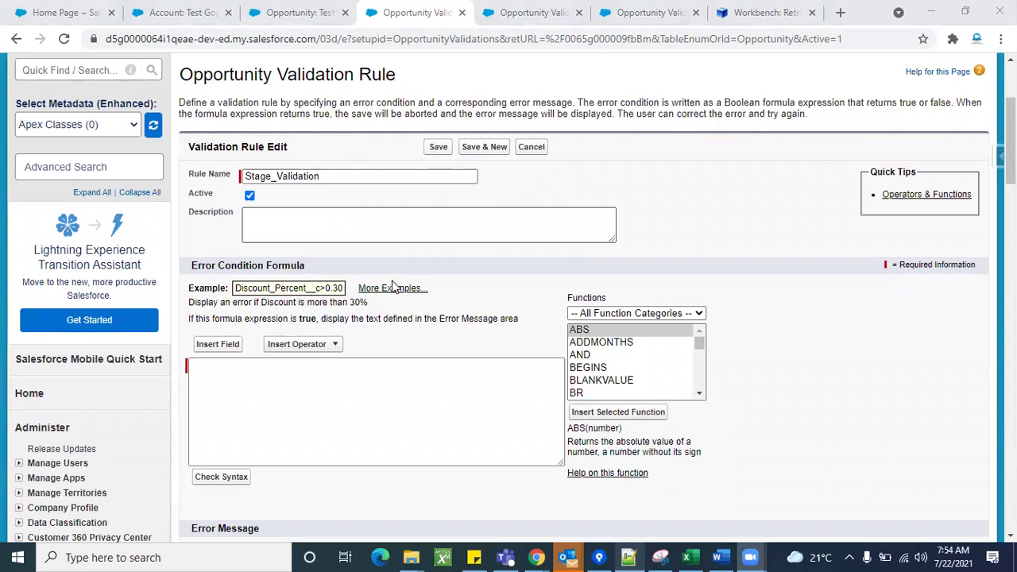
scroll(390, 287, up, 2)
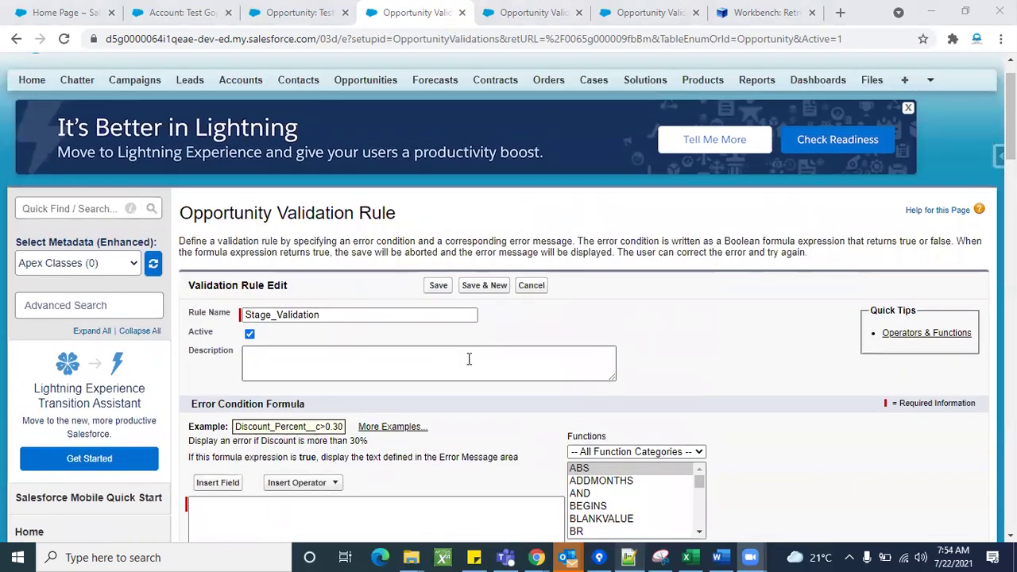
triple_click(251, 215)
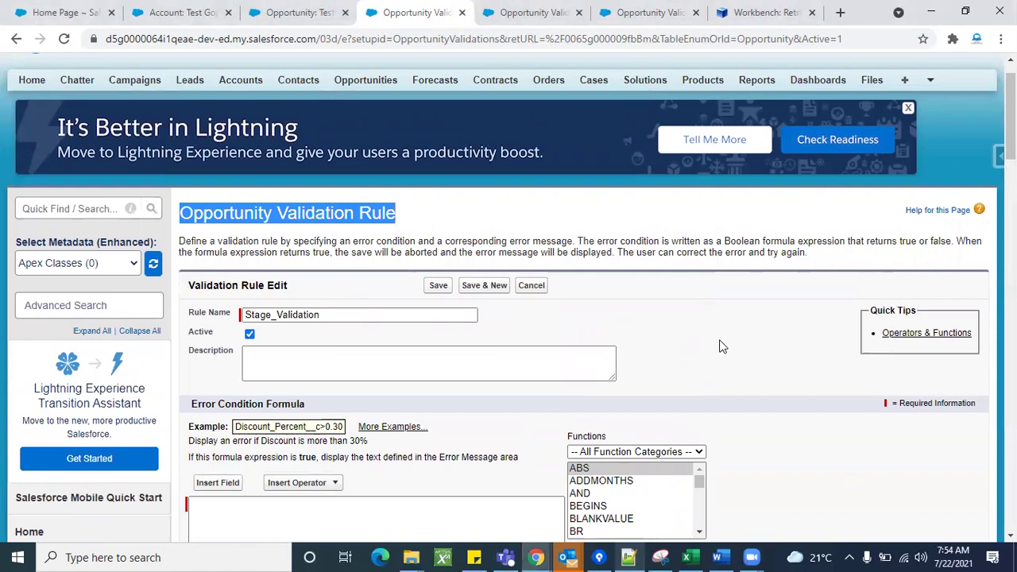
scroll(721, 347, down, 3)
scroll(722, 347, up, 4)
scroll(722, 347, down, 2)
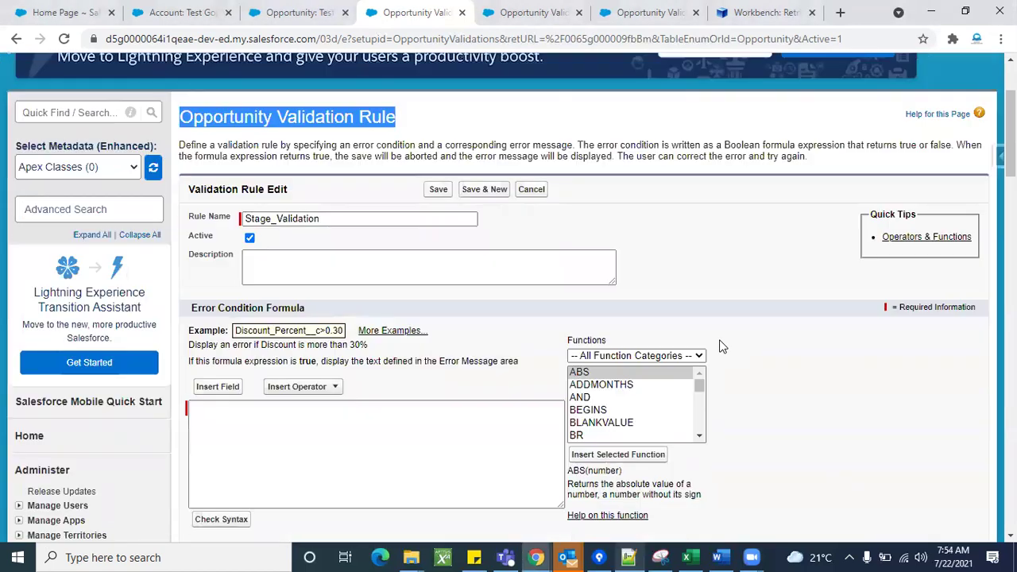
scroll(760, 380, down, 1)
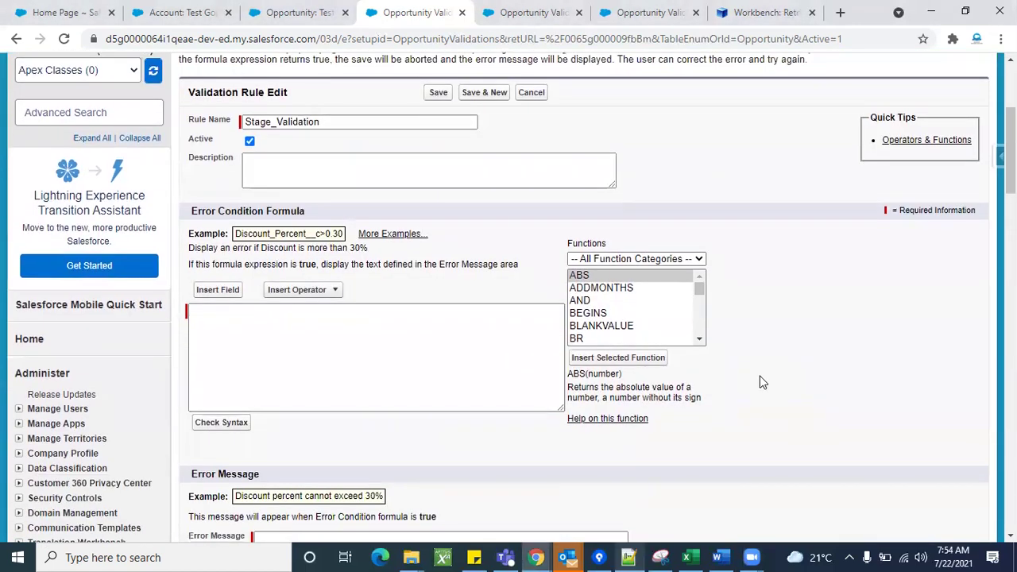
Try the IF function as the error condition formula with its arguments moved onto a lower line, and clear the formula.
scroll(760, 382, down, 1)
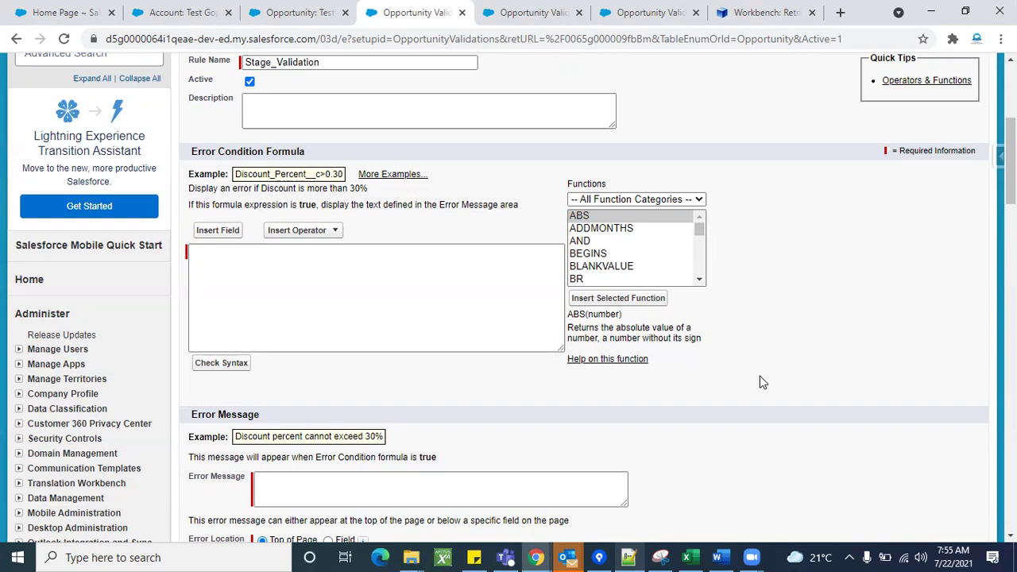
click(700, 279)
click(699, 279)
click(700, 279)
click(699, 279)
click(699, 279)
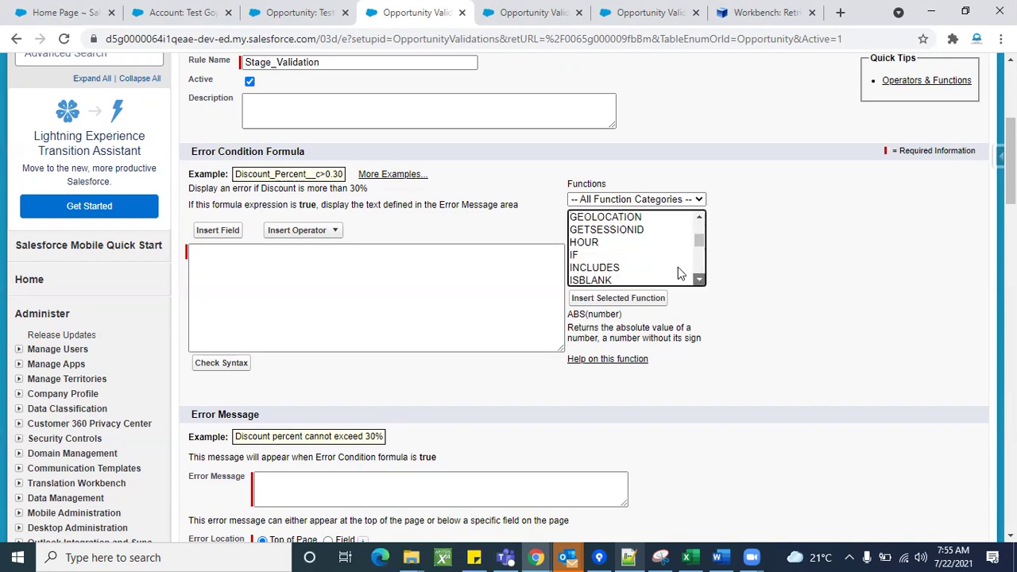
click(605, 256)
click(635, 299)
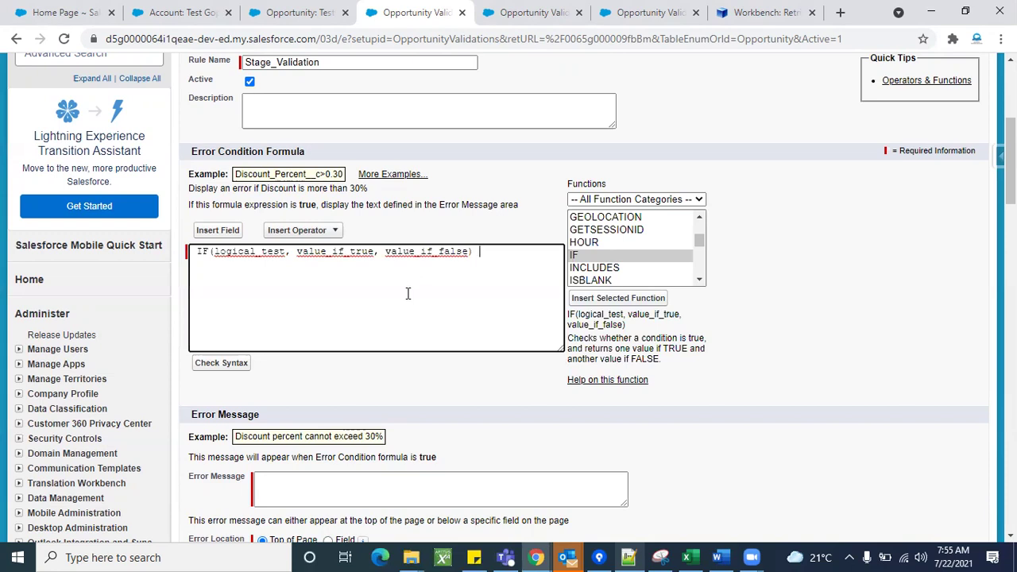
click(197, 252)
key(BackSpace)
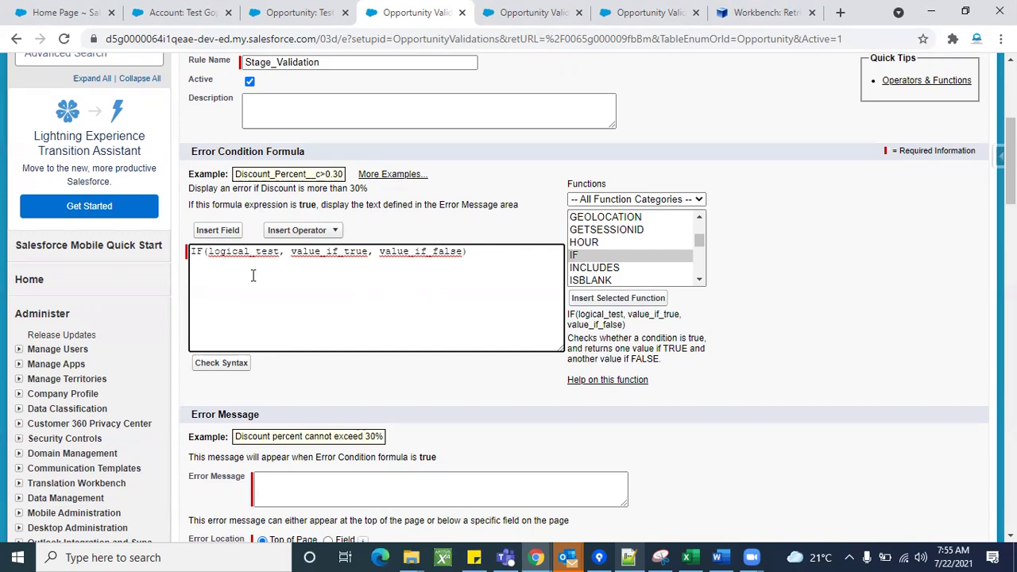
click(209, 251)
key(Return)
key(Return)
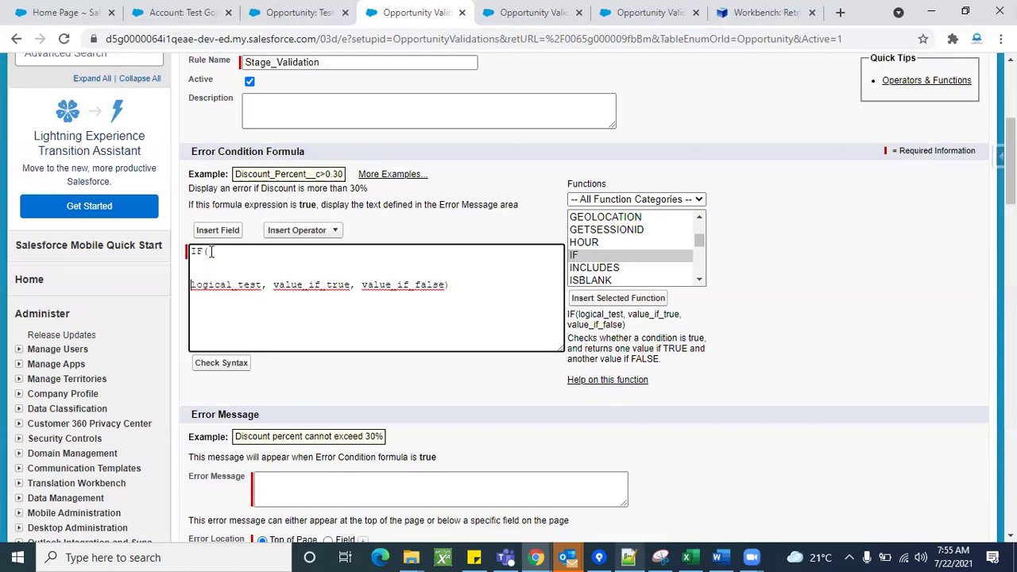
key(Return)
key(Return)
key(Up)
key(Up)
key(Up)
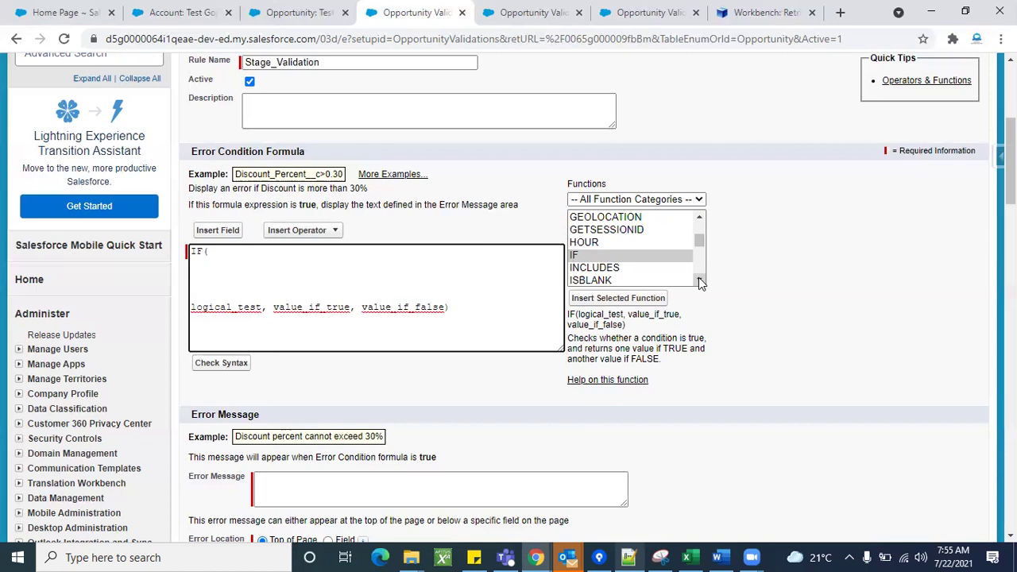
drag(456, 306, 193, 251)
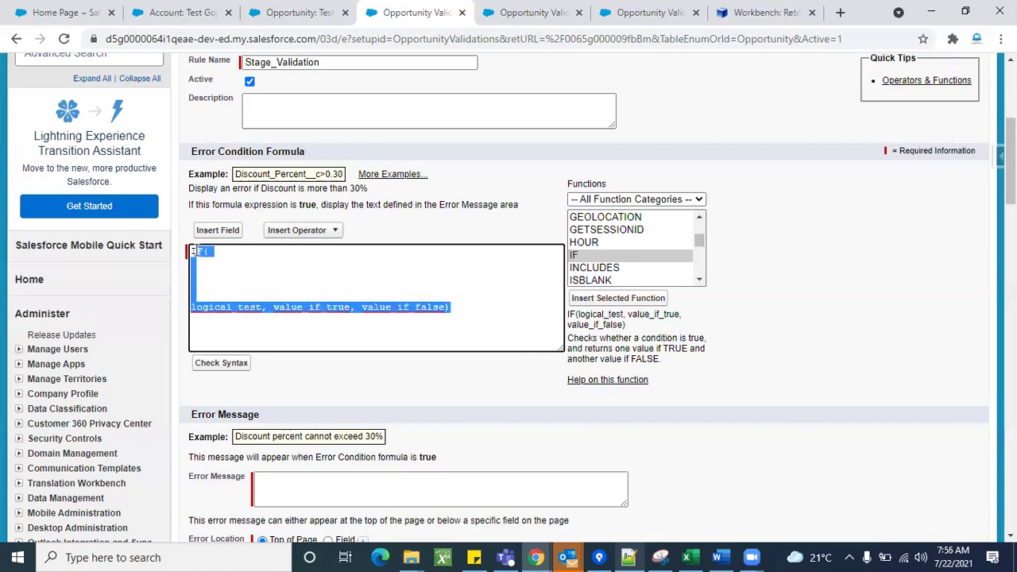
key(Delete)
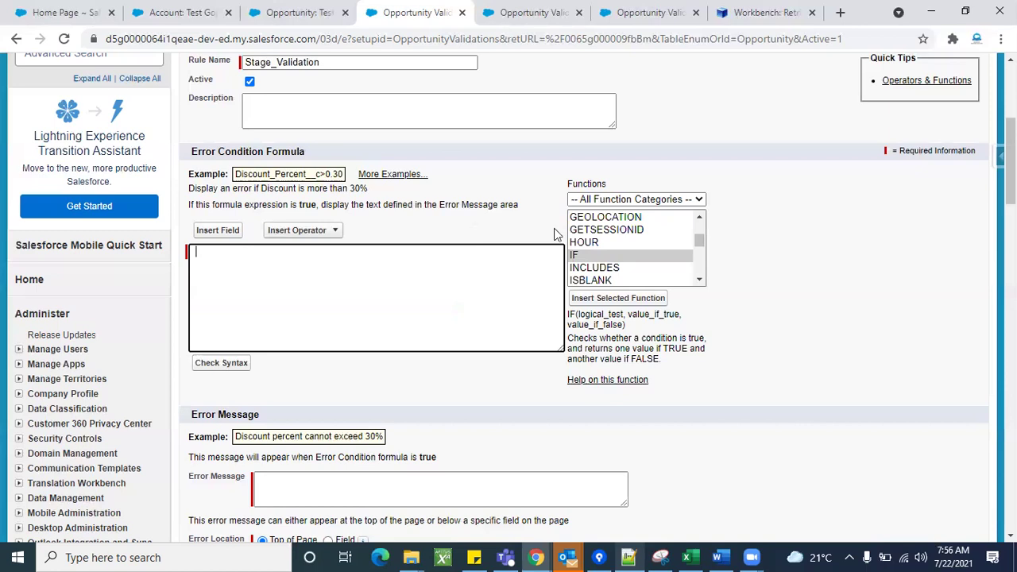
Insert the AND function into the empty error condition formula.
scroll(626, 252, down, 3)
scroll(628, 258, up, 3)
scroll(628, 258, up, 6)
scroll(625, 252, up, 2)
click(589, 241)
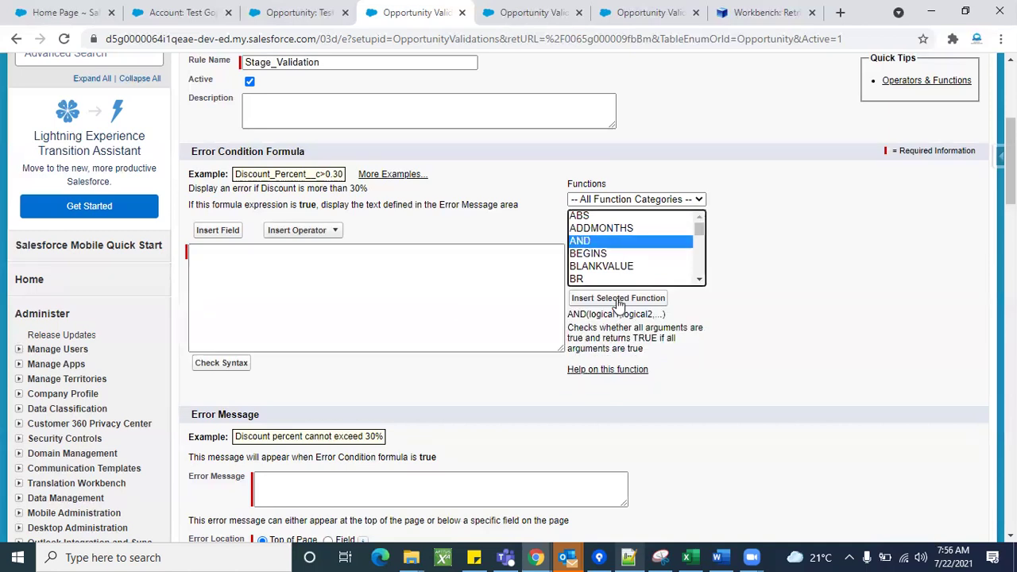
click(617, 299)
Space the AND formula with blank lines between its opening parenthesis and the placeholder arguments, keeping the function name intact.
key(BackSpace)
key(Delete)
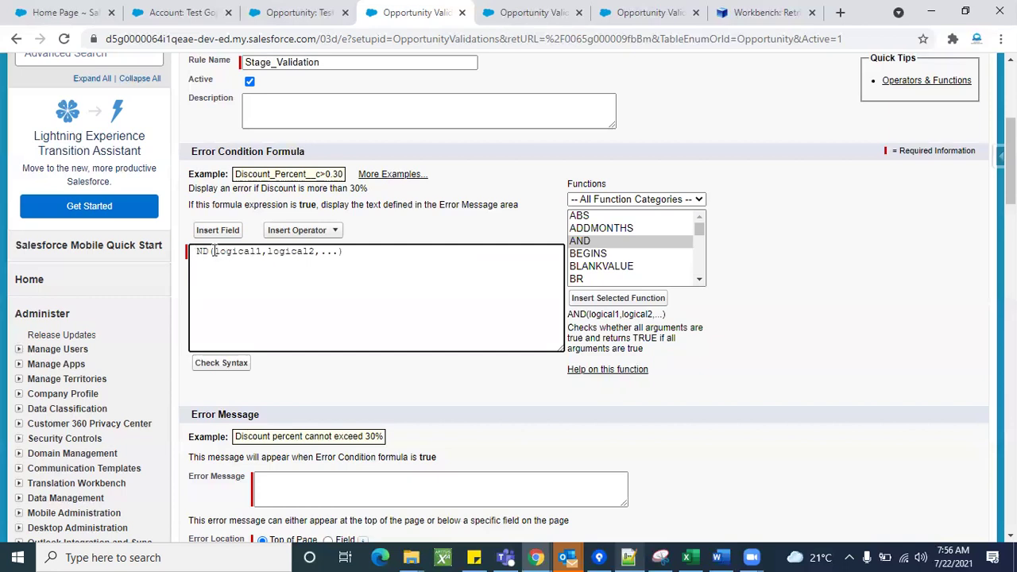
key(Return)
key(Return)
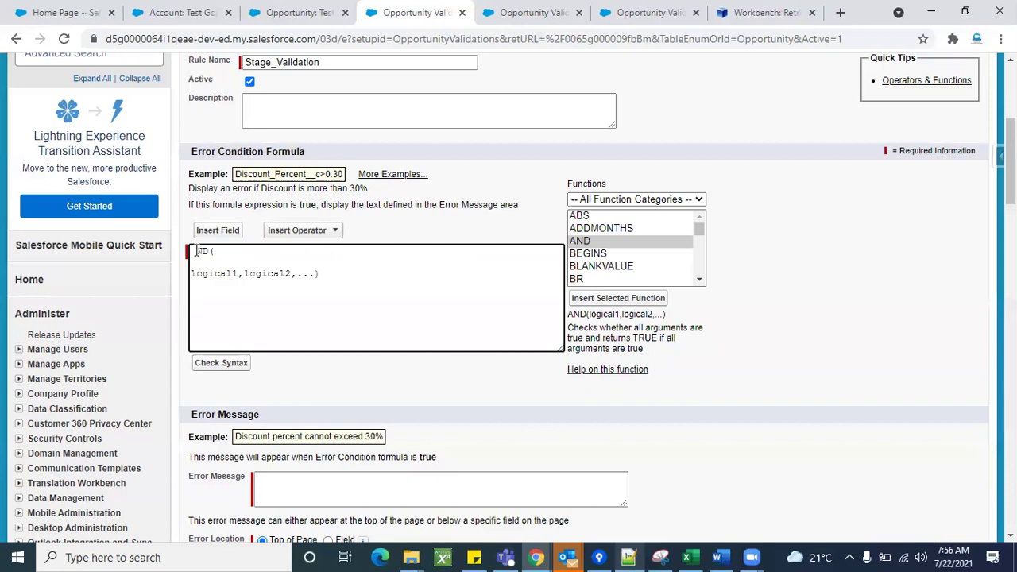
click(195, 251)
text(E)
key(BackSpace)
text(A)
key(Return)
key(Return)
key(Up)
key(Up)
key(Up)
key(Return)
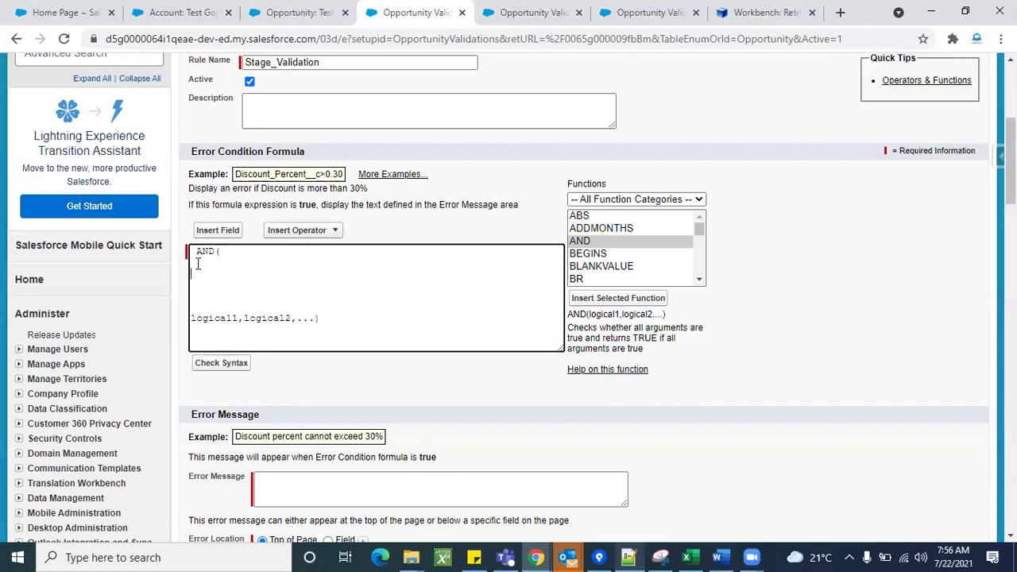
Insert the ISPICKVAL function inside AND, placed on the line directly below the opening parenthesis.
scroll(636, 234, down, 2)
scroll(638, 240, down, 5)
scroll(636, 243, down, 4)
scroll(604, 275, down, 1)
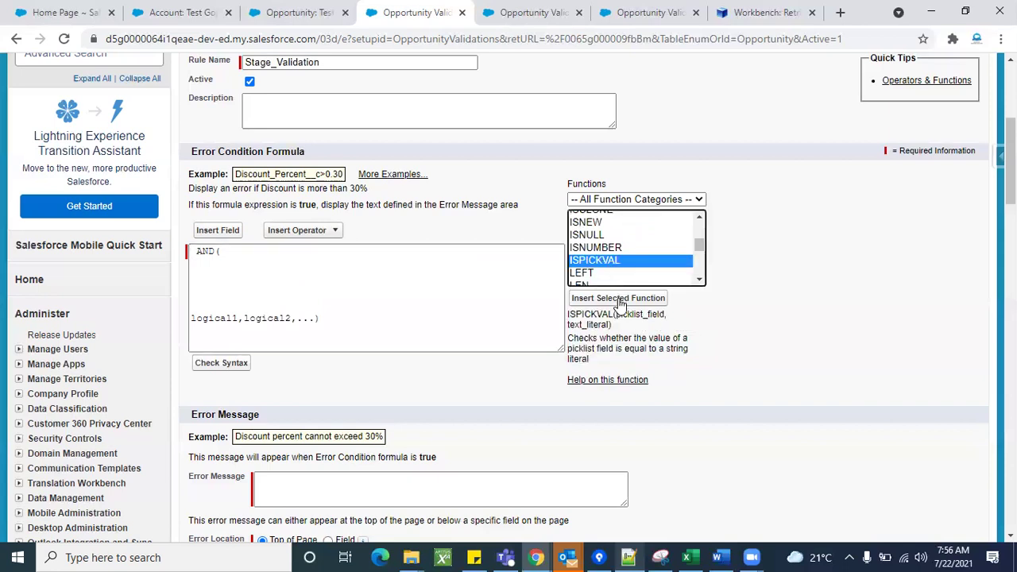
click(617, 299)
click(198, 273)
key(BackSpace)
key(BackSpace)
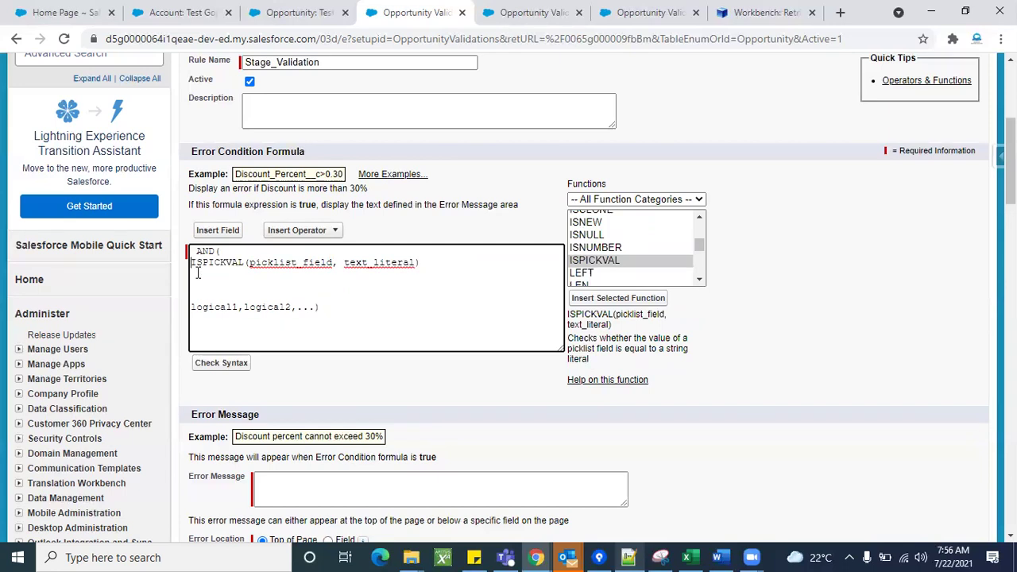
Replace the picklist_field placeholder in ISPICKVAL with the Opportunity Stage field, StageName.
double_click(288, 263)
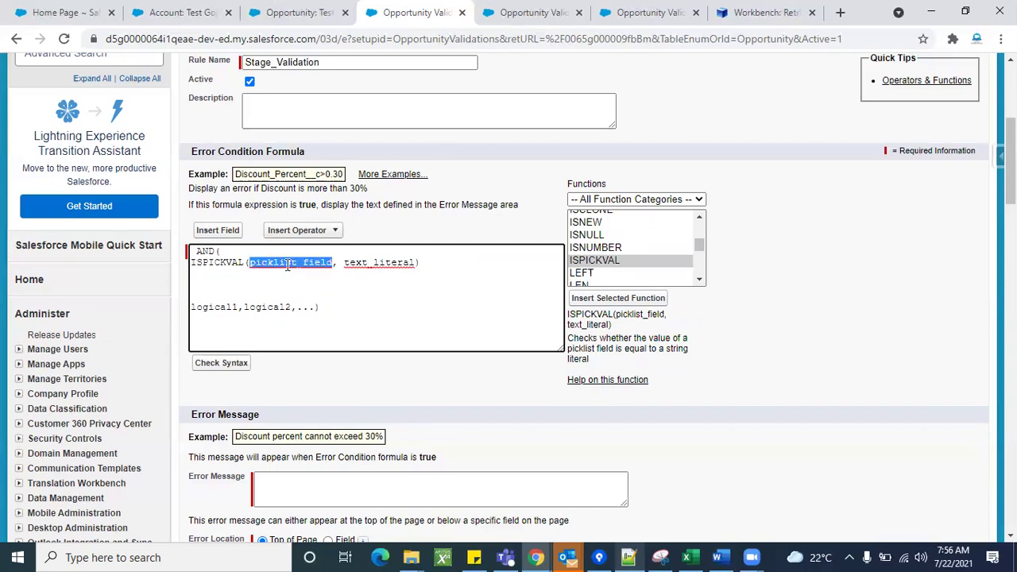
click(217, 230)
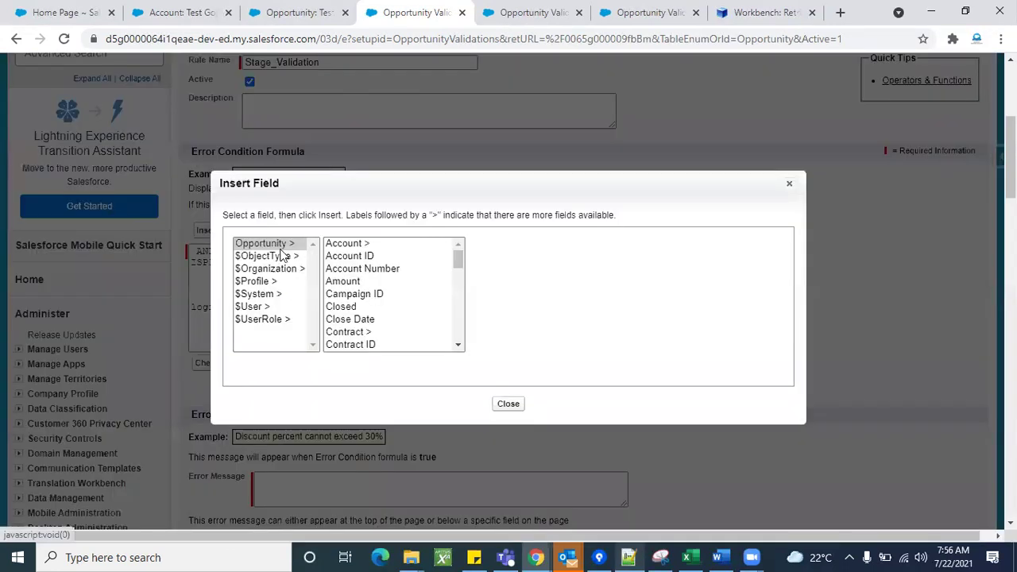
scroll(387, 309, down, 2)
scroll(386, 309, down, 8)
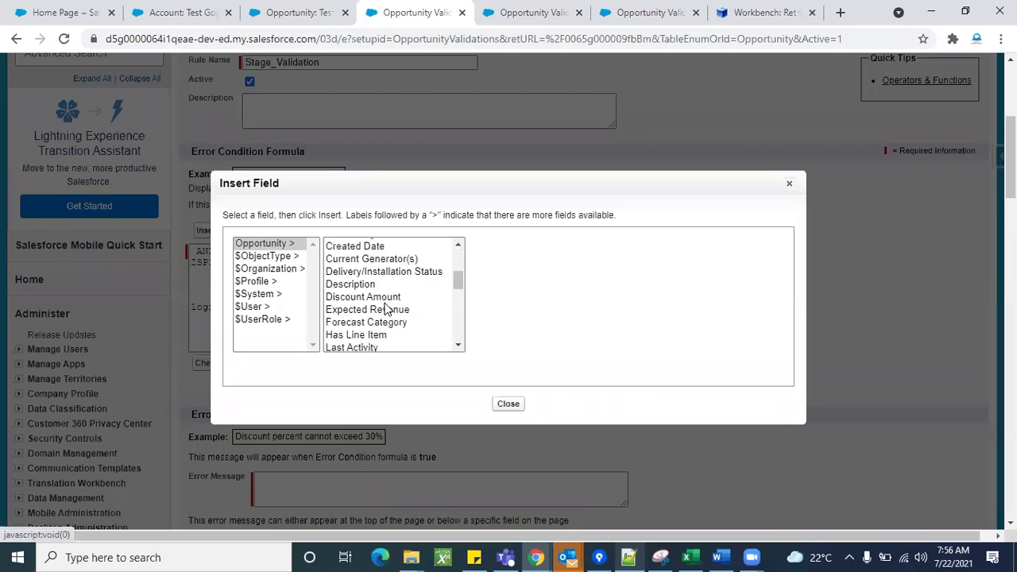
scroll(387, 309, down, 4)
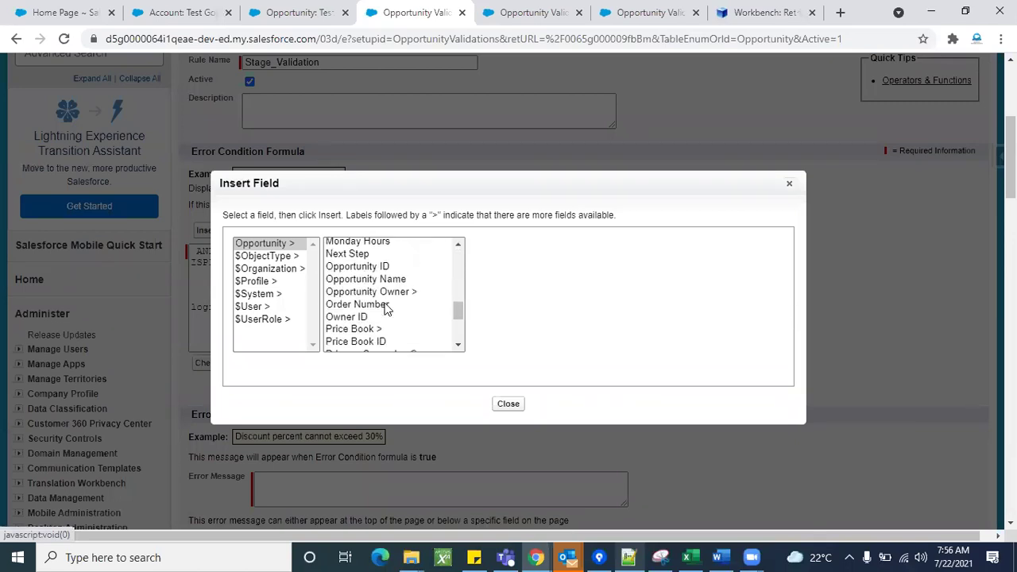
click(355, 310)
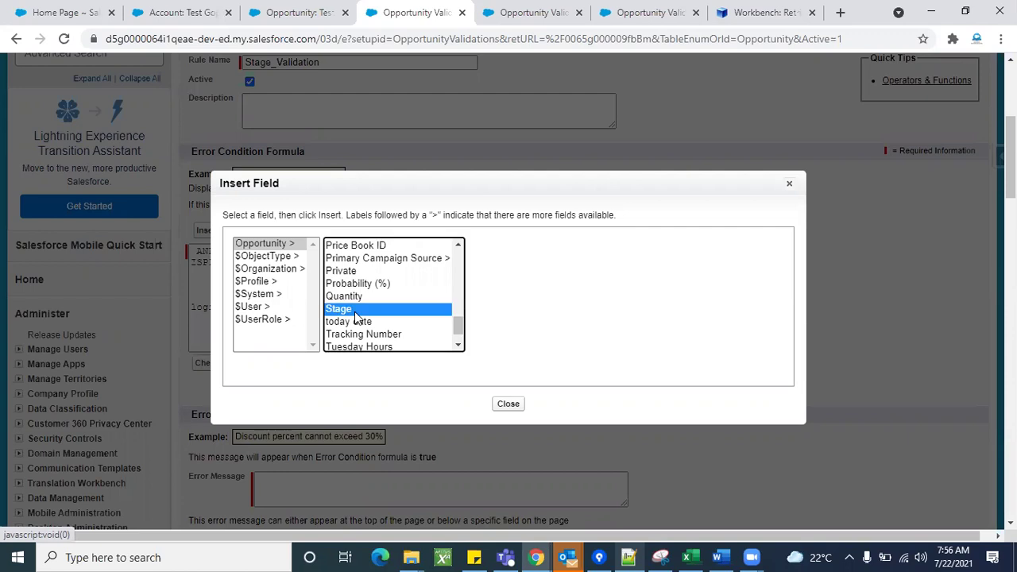
click(509, 322)
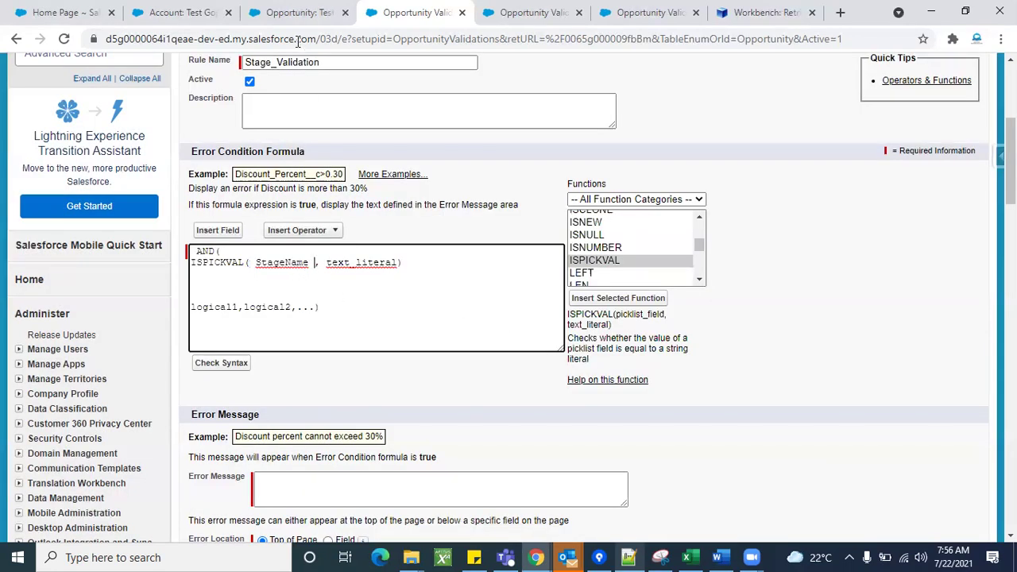
Look up the Stage field's name in the Opportunity standard fields and return to the Stage_Validation rule.
click(295, 14)
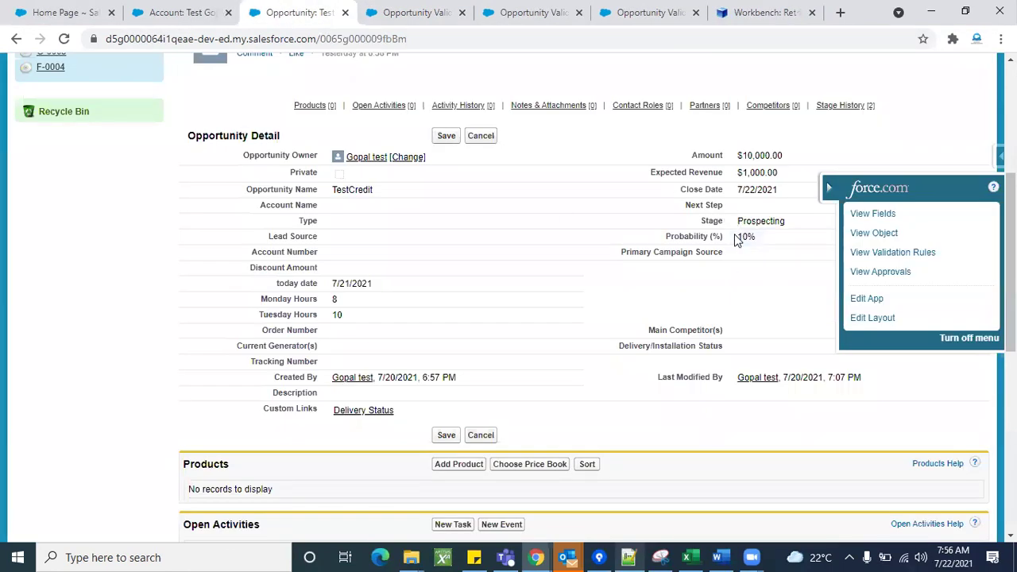
click(874, 215)
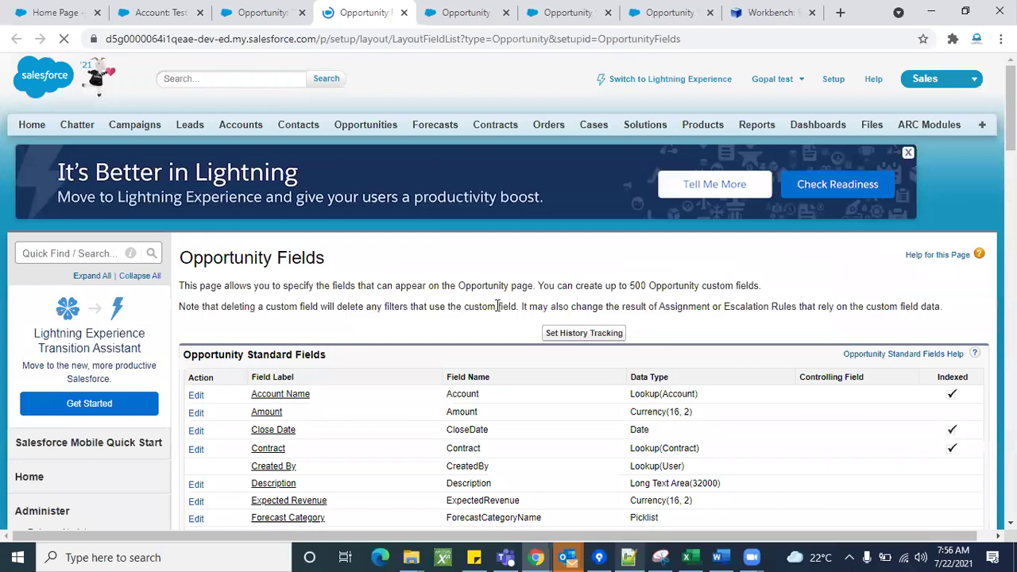
scroll(421, 217, down, 5)
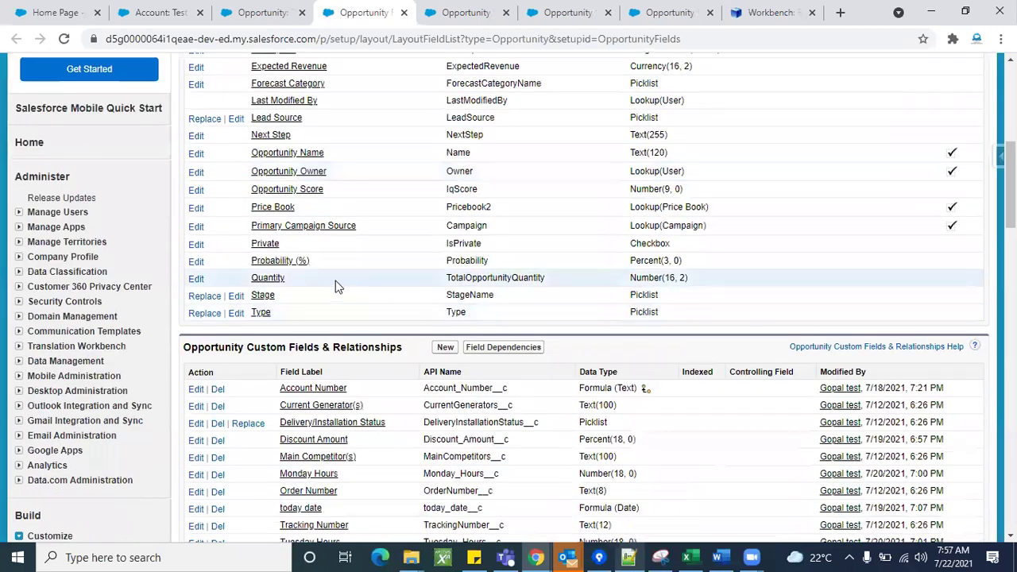
double_click(469, 295)
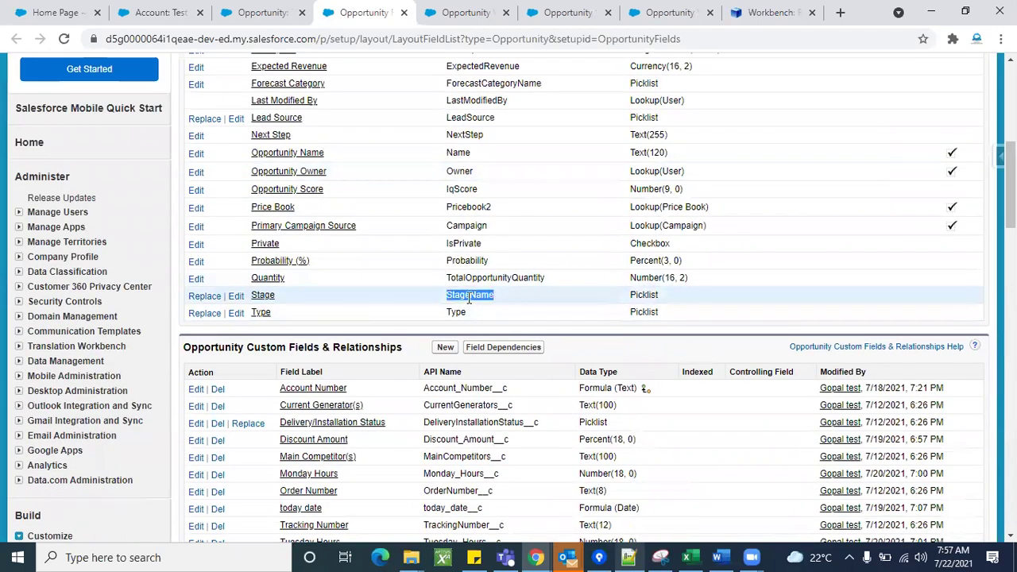
click(436, 11)
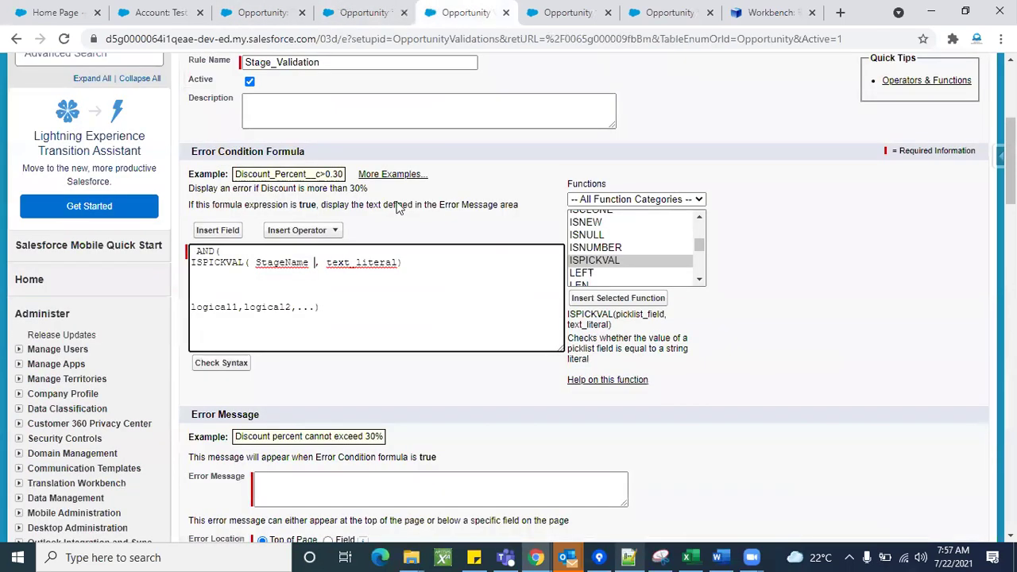
Replace the text_literal placeholder in ISPICKVAL with "Prospecting" in double quotes, copying the API name from the Stage picklist values.
double_click(368, 262)
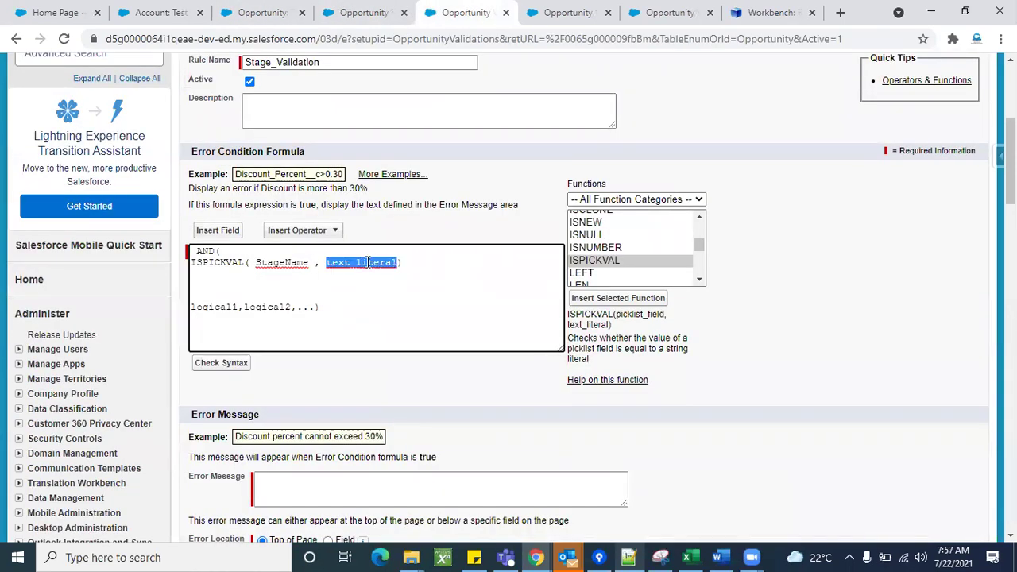
key(BackSpace)
text("")
click(360, 12)
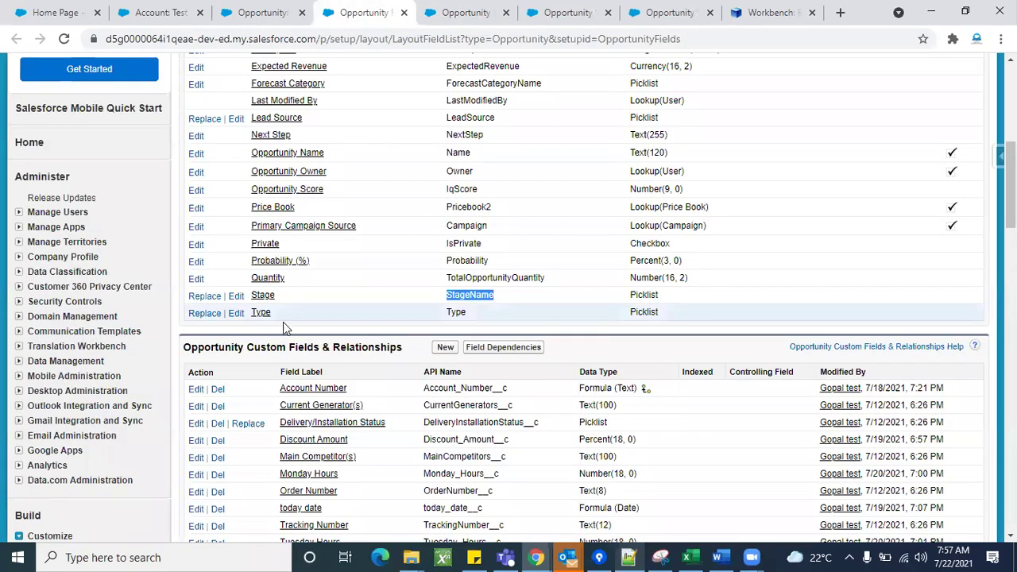
click(264, 297)
scroll(410, 340, down, 5)
scroll(410, 340, down, 3)
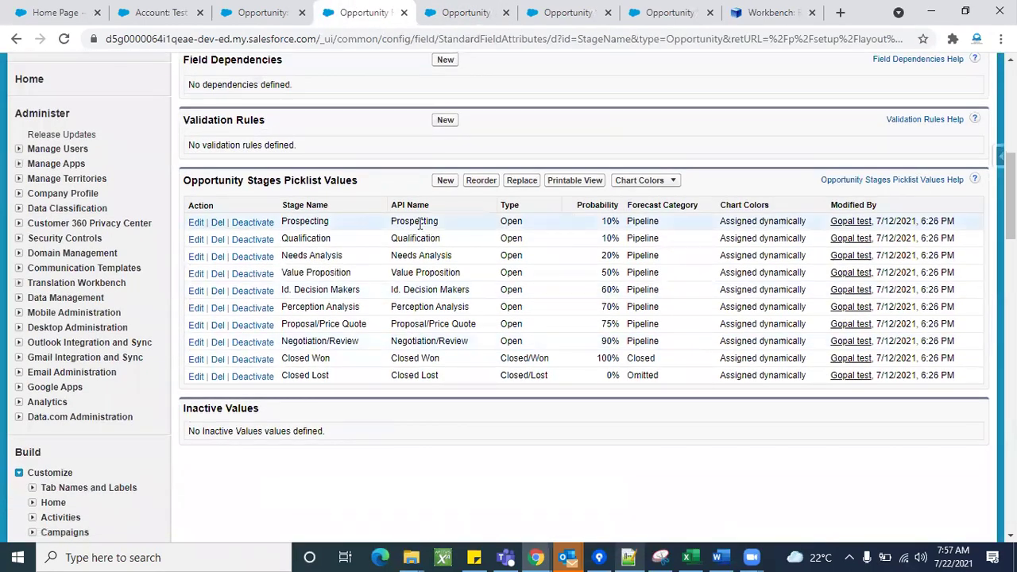
double_click(419, 222)
key(ctrl+c)
click(466, 12)
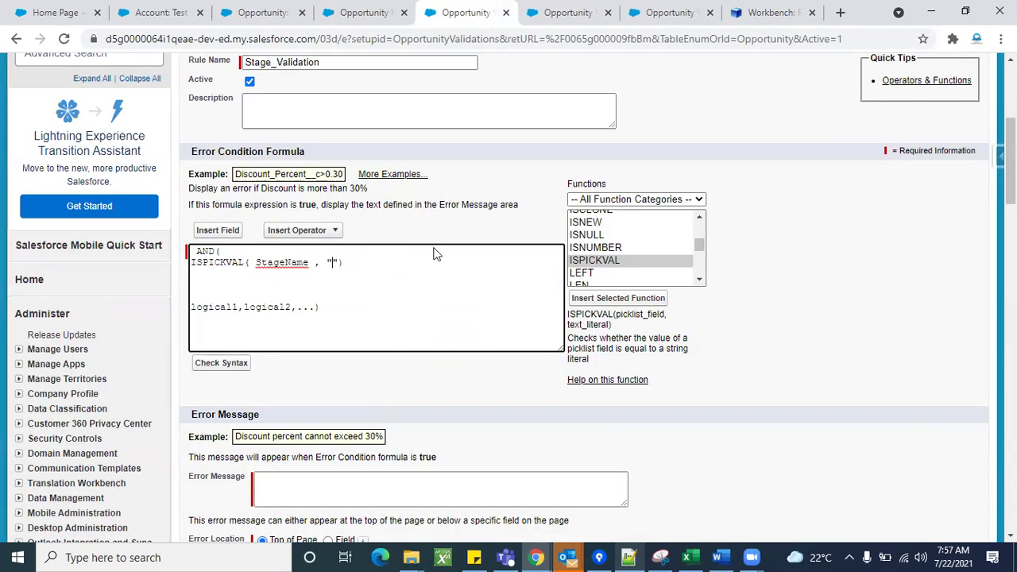
key(ctrl+v)
Duplicate the complete ISPICKVAL condition directly after the first one, separated by a comma.
drag(415, 264, 190, 262)
key(ctrl+c)
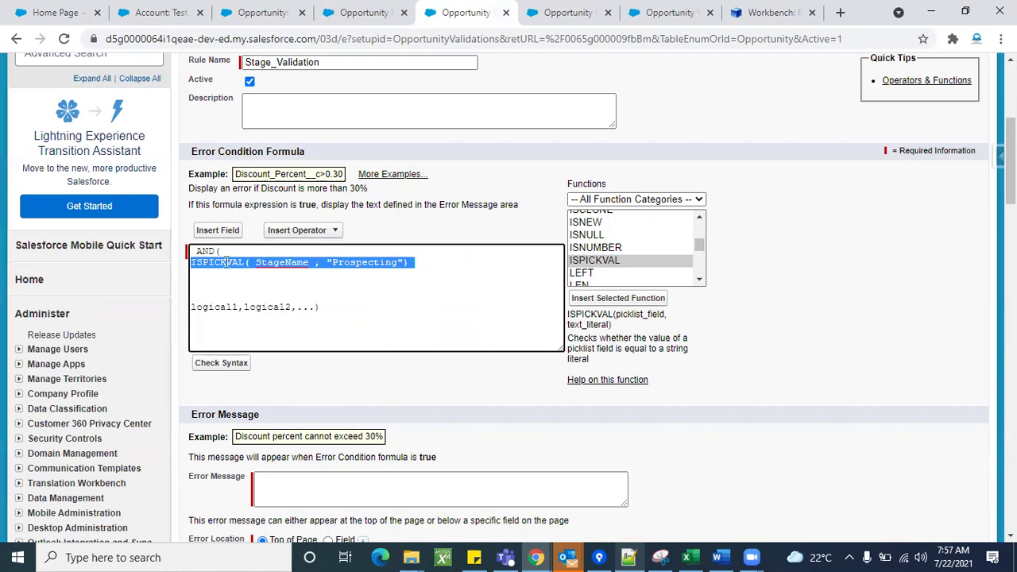
click(416, 270)
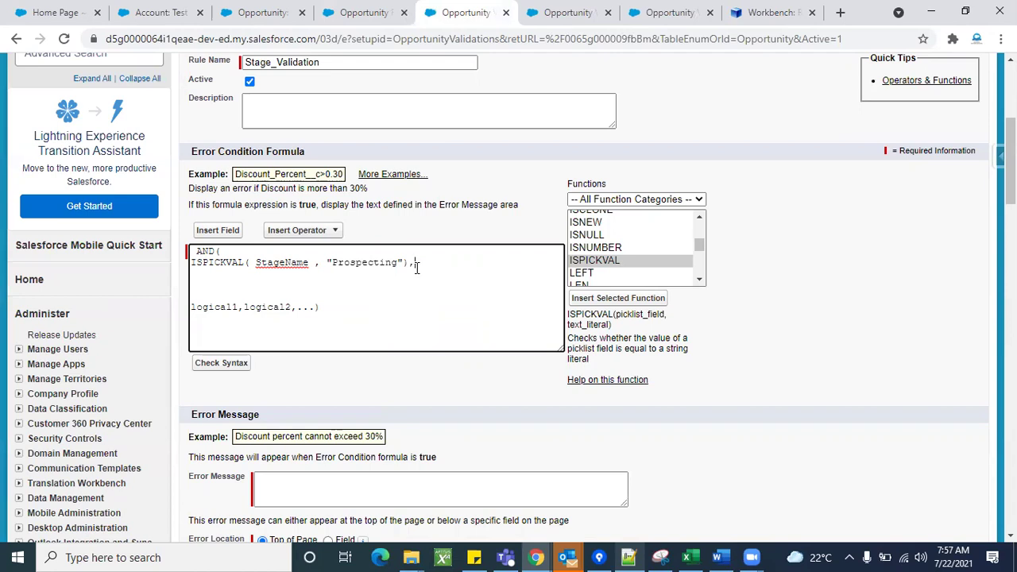
key(ctrl+v)
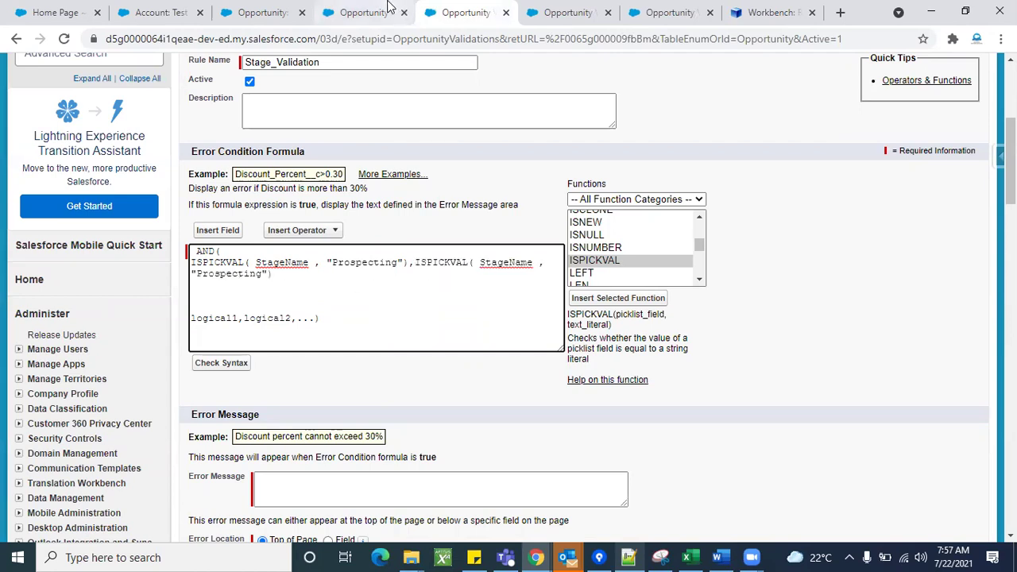
Change the second ISPICKVAL value to the Stage API name "Qualification" and add a comma after the condition.
click(362, 12)
scroll(454, 325, down, 1)
double_click(415, 186)
key(ctrl+c)
click(431, 12)
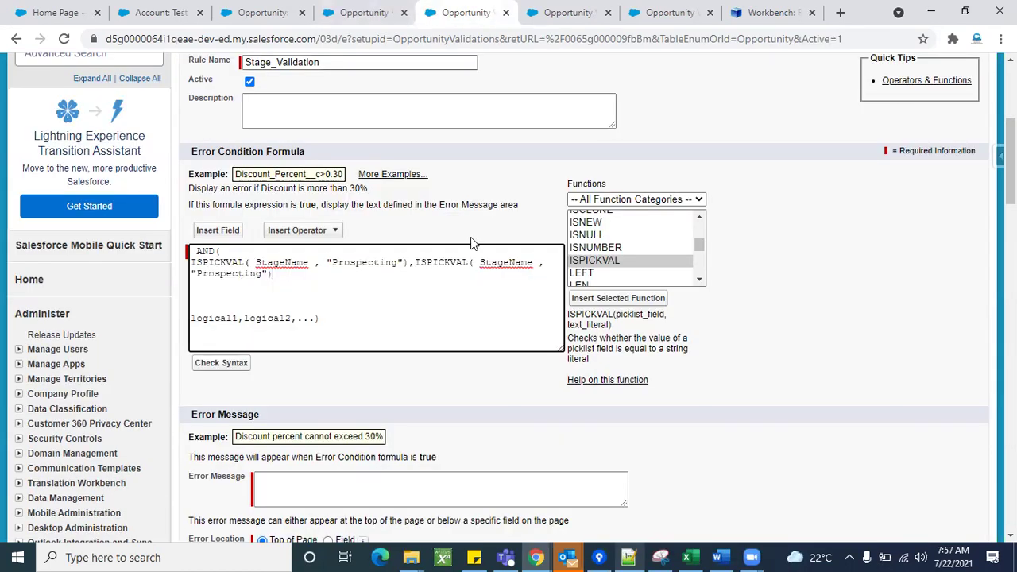
double_click(247, 273)
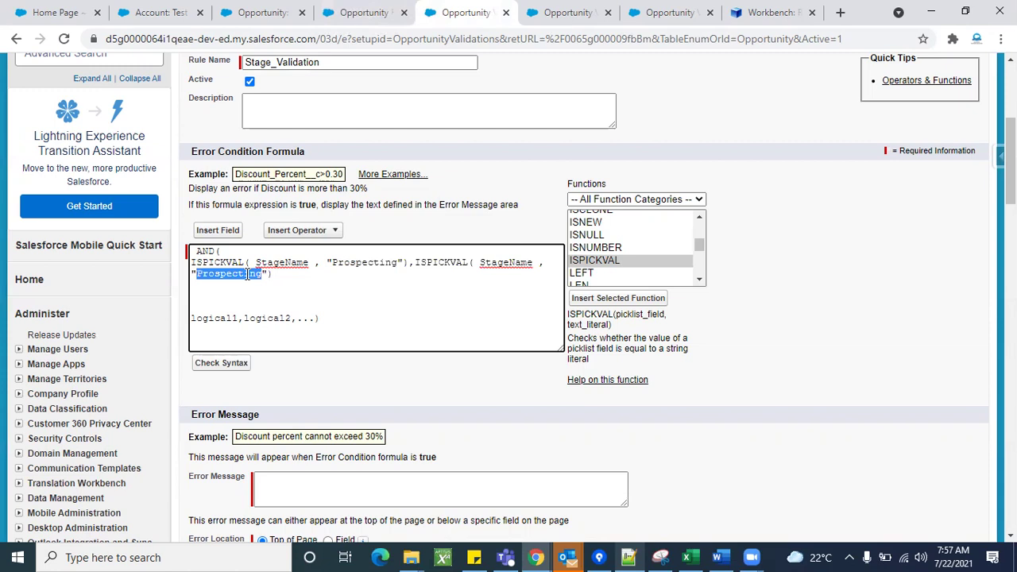
key(ctrl+v)
text(,)
Insert the ISNULL function after the second ISPICKVAL condition in the error condition formula.
click(285, 9)
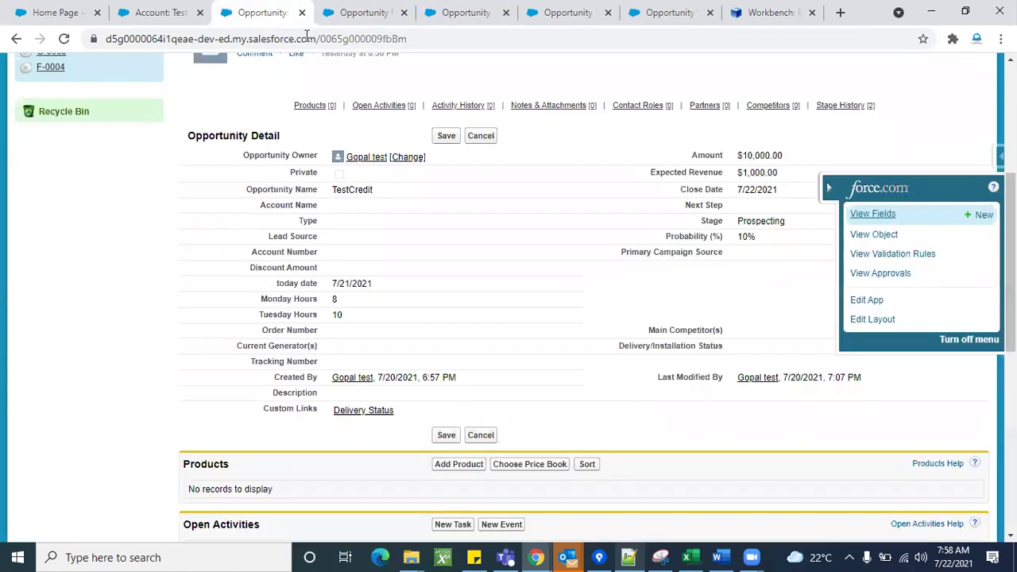
click(393, 8)
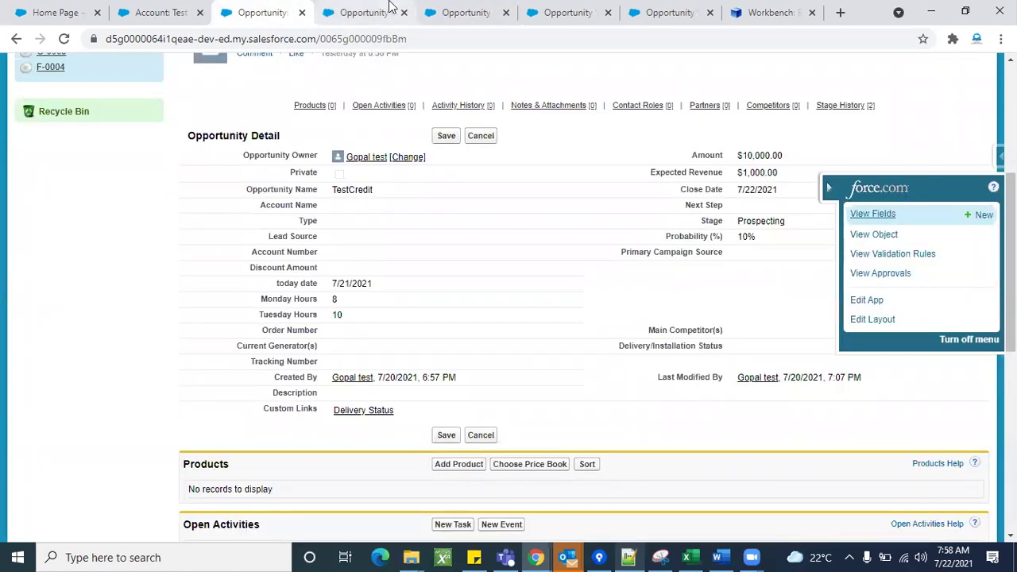
click(441, 6)
scroll(450, 347, down, 1)
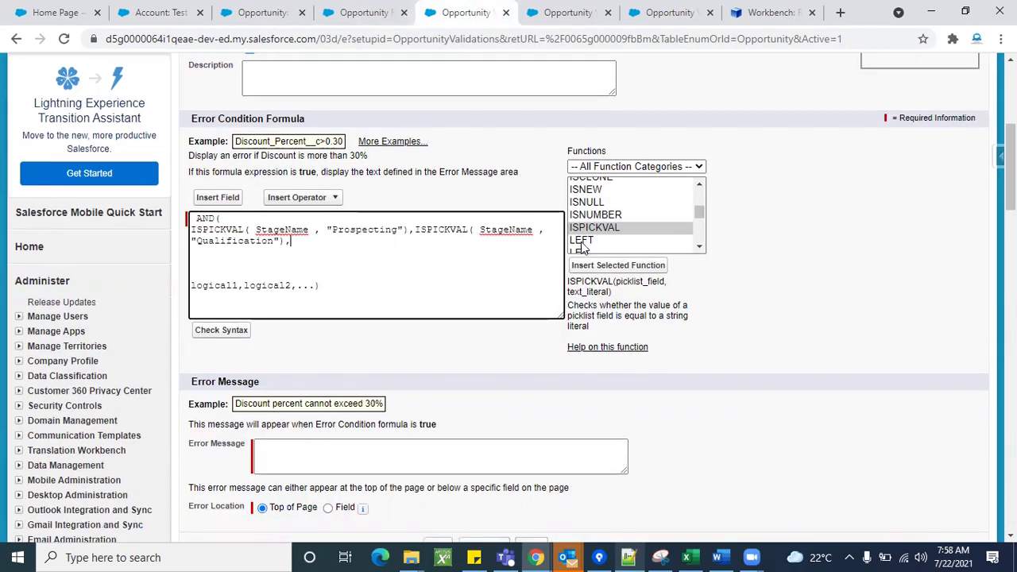
click(597, 204)
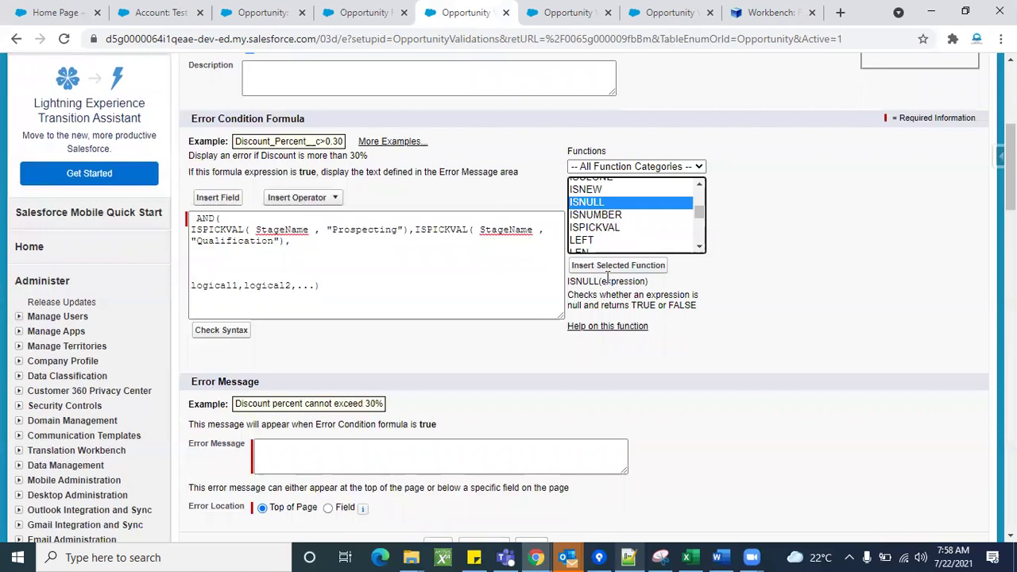
click(604, 266)
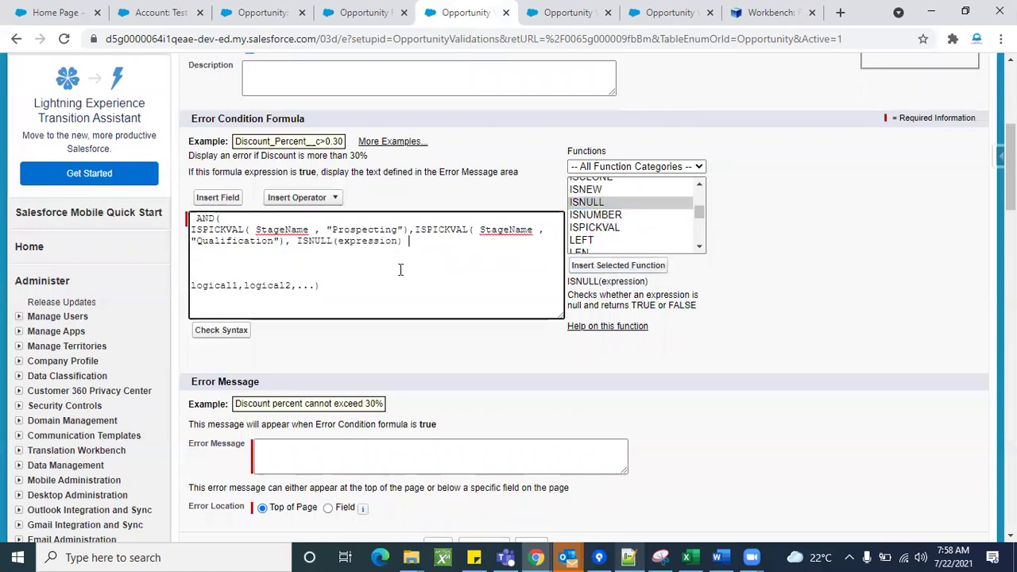
Replace the expression placeholder in ISNULL with the Opportunity Close Date field, CloseDate.
double_click(362, 242)
click(223, 198)
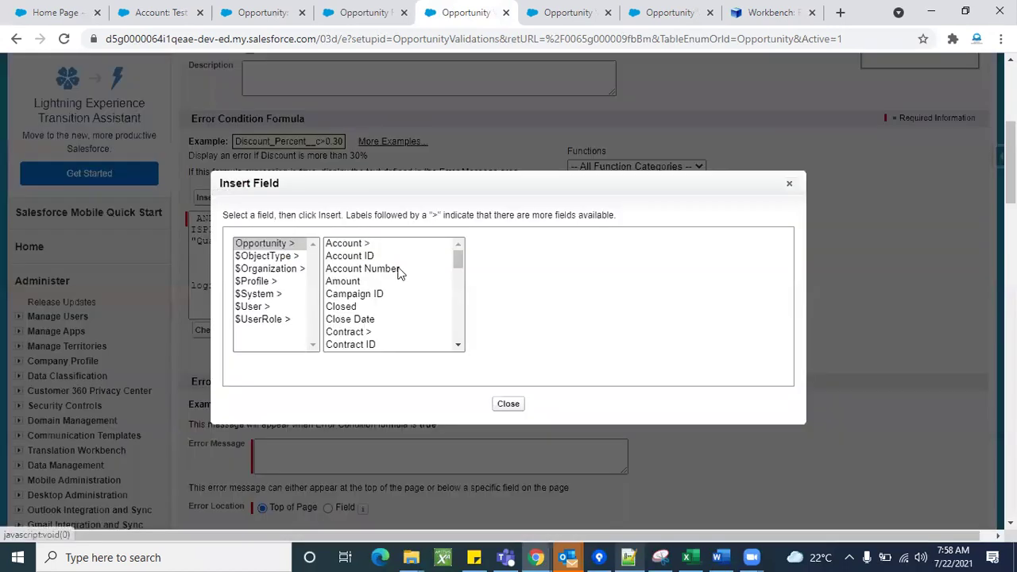
scroll(396, 297, down, 5)
scroll(397, 294, up, 3)
click(367, 267)
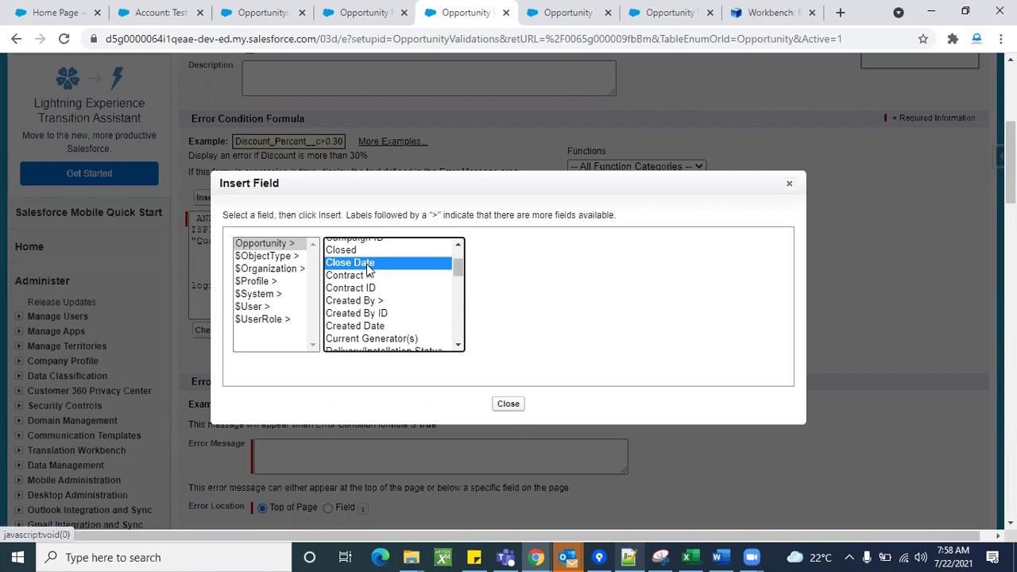
click(511, 324)
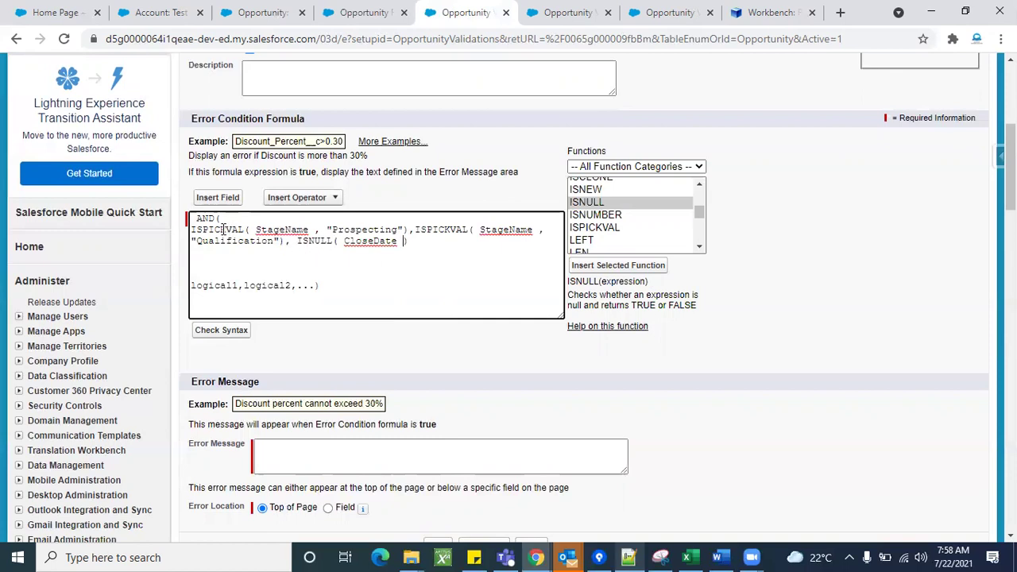
Wrap the two ISPICKVAL conditions in an OR function inside AND, with "OR(" on its own line and its parenthesis closed before ISNULL.
double_click(390, 230)
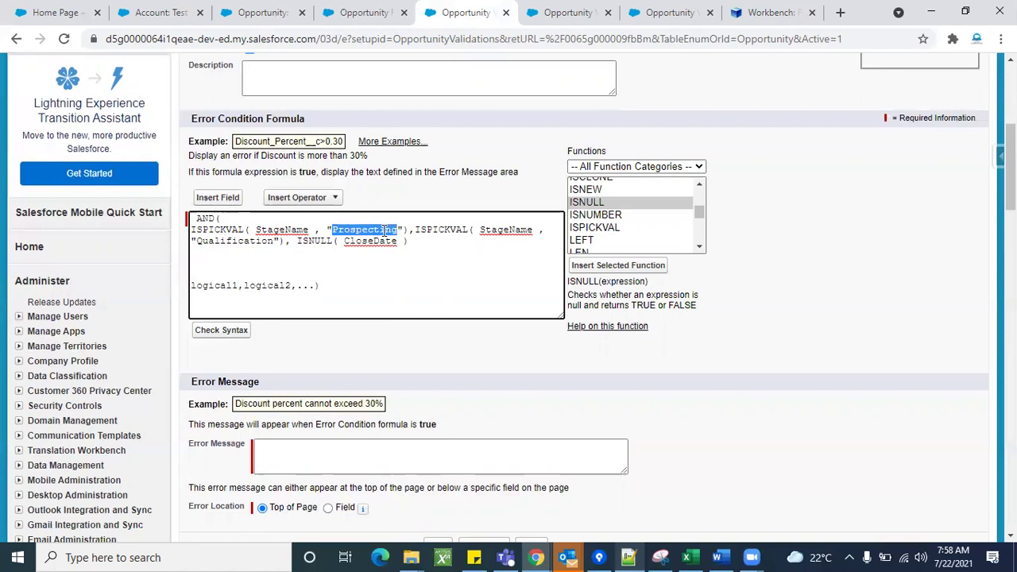
double_click(262, 241)
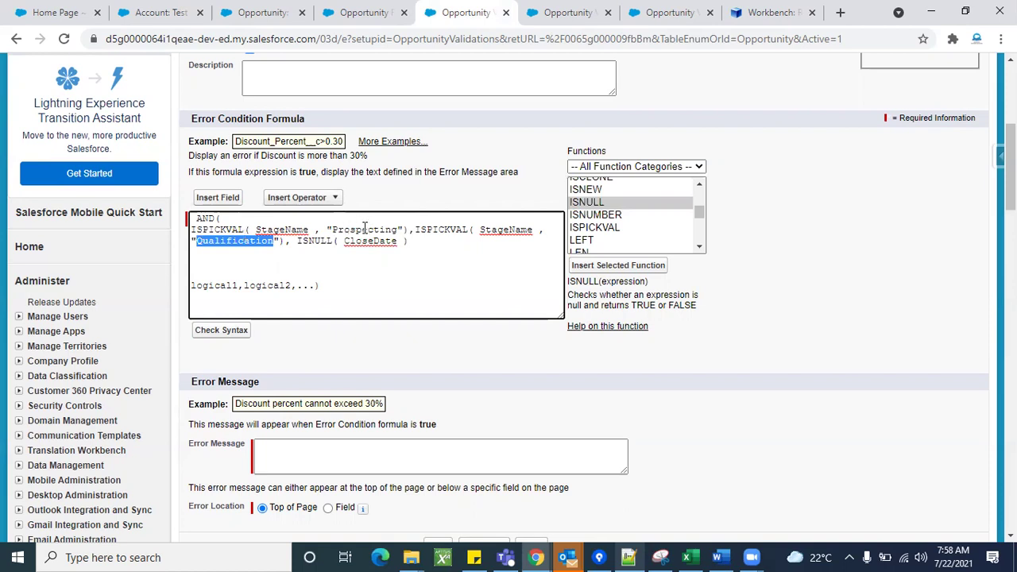
click(229, 219)
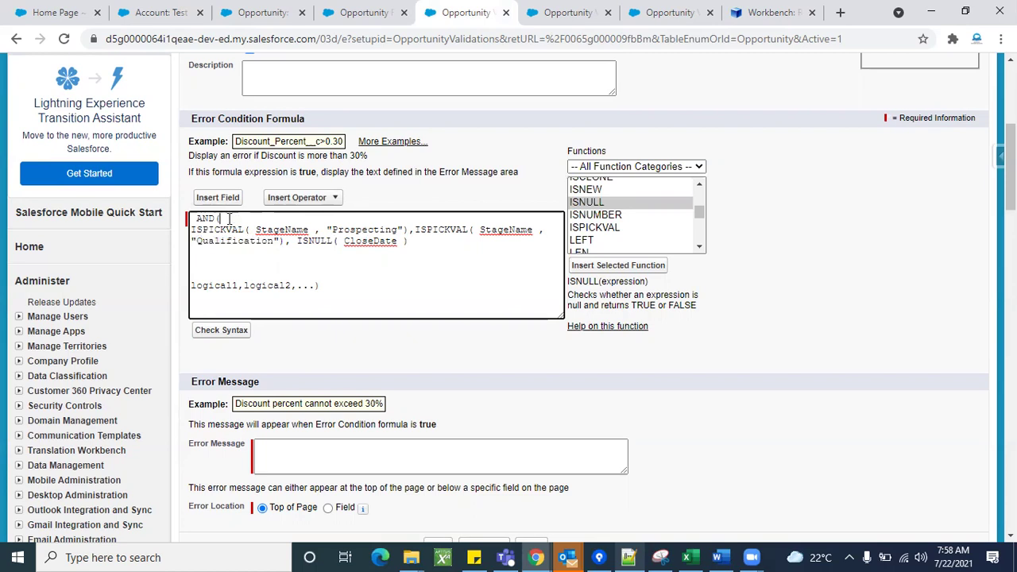
text(OR()
click(223, 219)
key(Return)
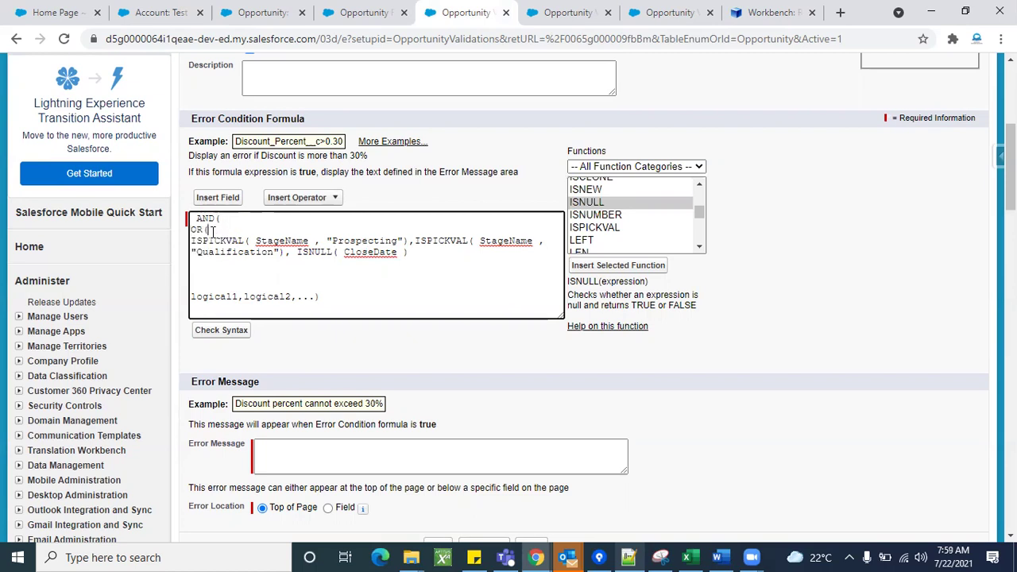
click(209, 230)
text())
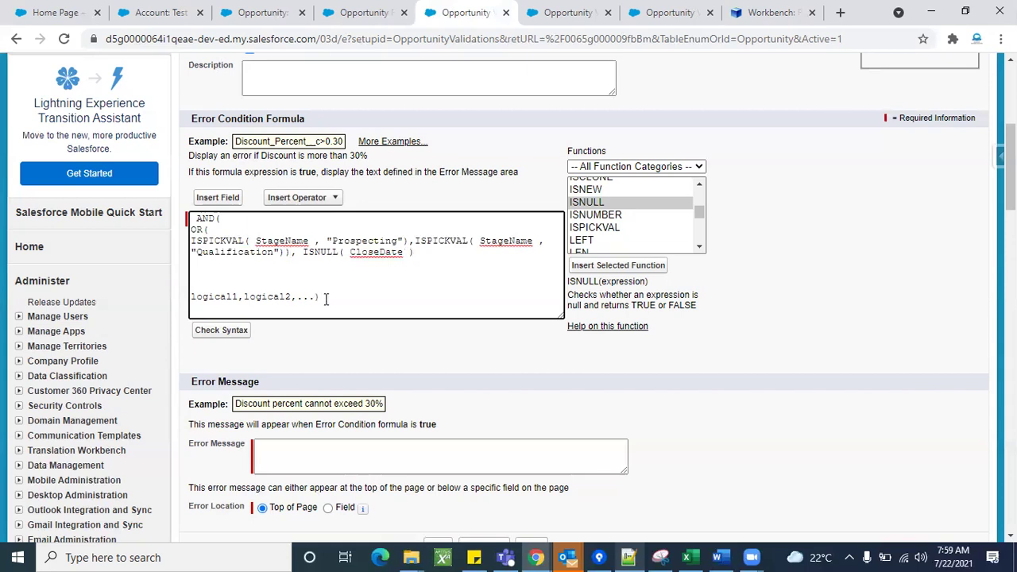
Delete the leftover logical1,logical2,... placeholder text from the end of the formula and check the syntax.
drag(326, 298, 193, 287)
key(BackSpace)
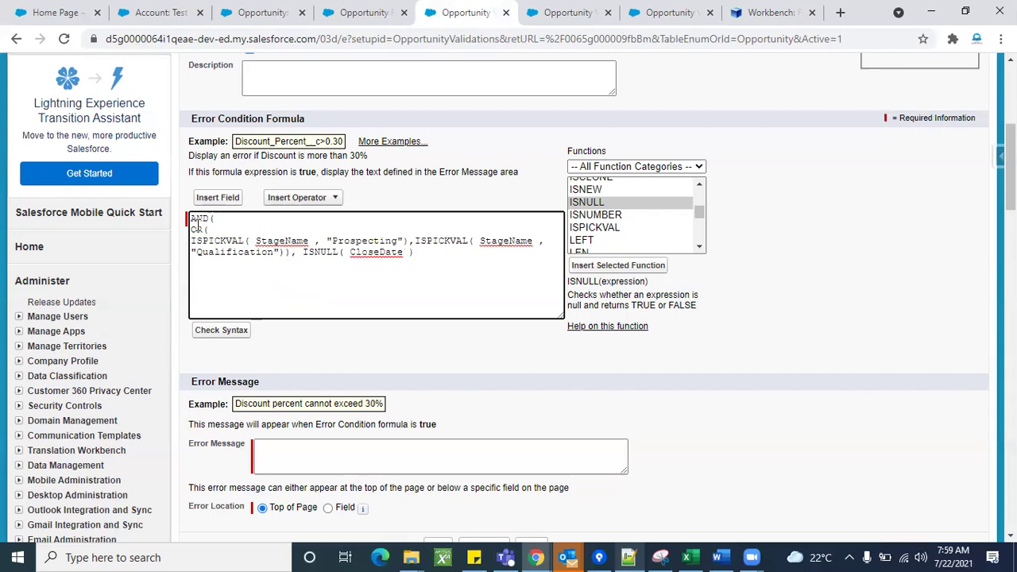
click(215, 333)
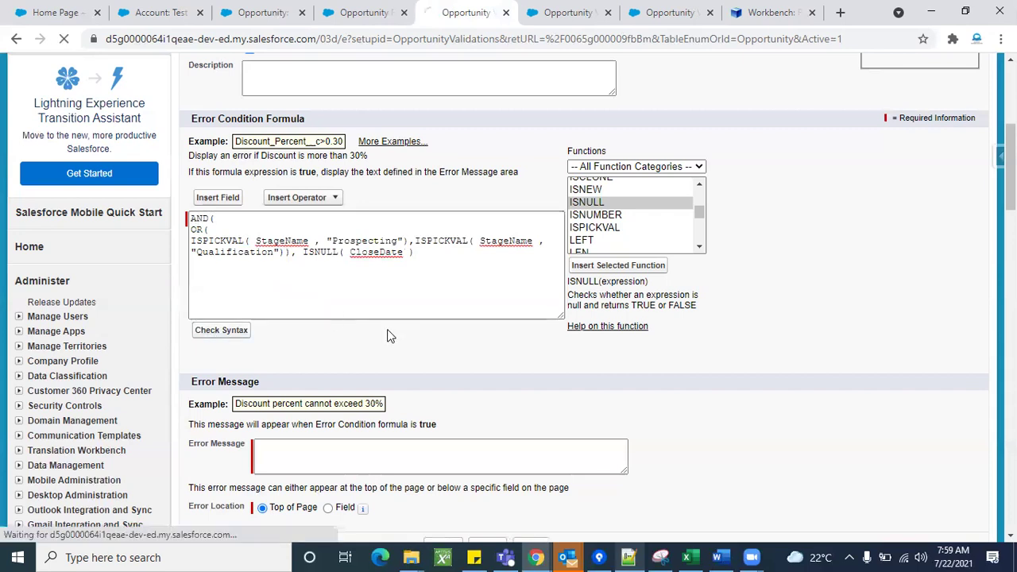
scroll(432, 341, down, 1)
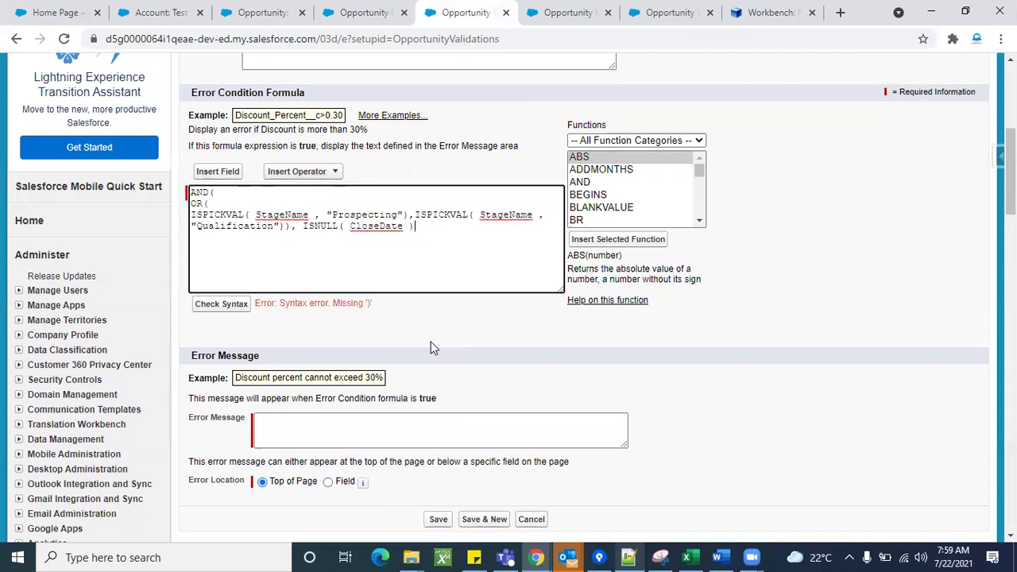
Add the closing parenthesis of AND after ISNULL( CloseDate ) and check the formula syntax again.
click(301, 226)
drag(291, 227, 193, 213)
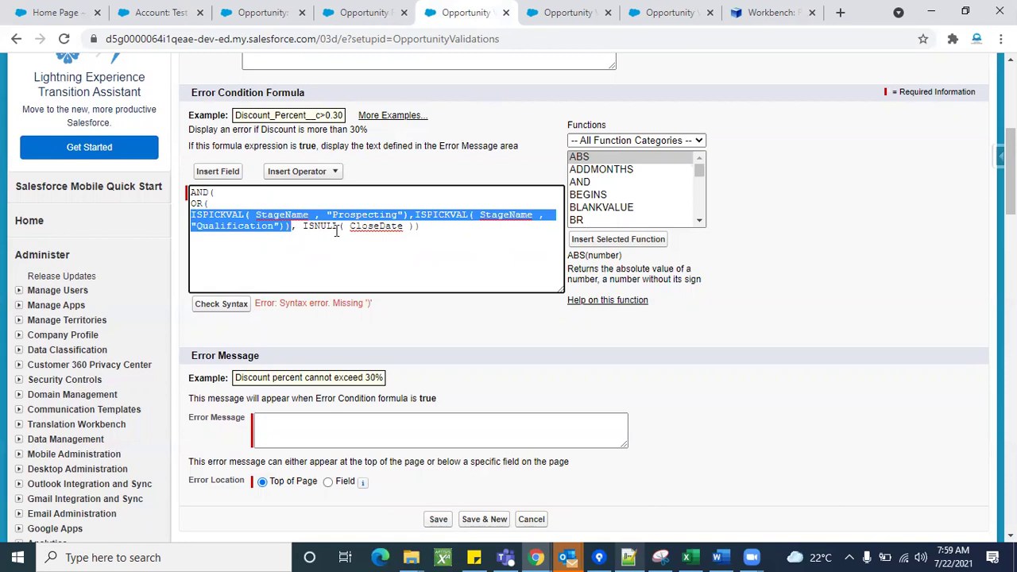
drag(323, 235, 303, 229)
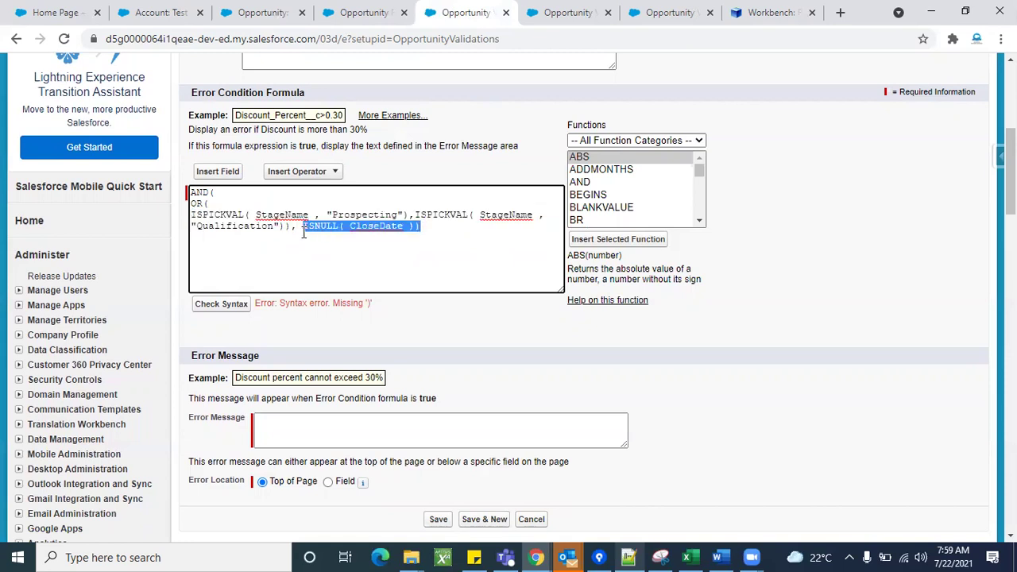
click(205, 203)
text(()
drag(288, 226, 205, 205)
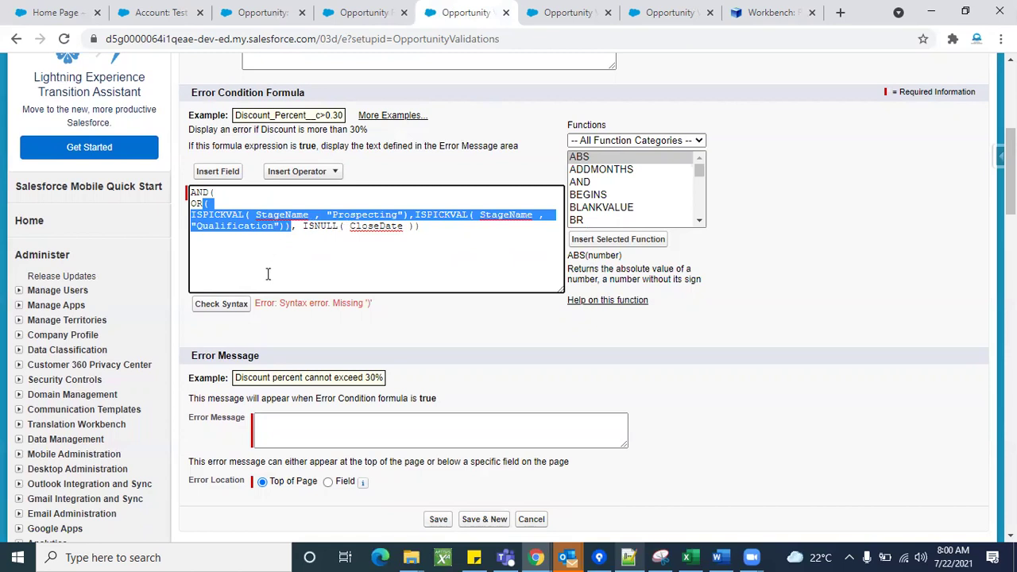
click(240, 305)
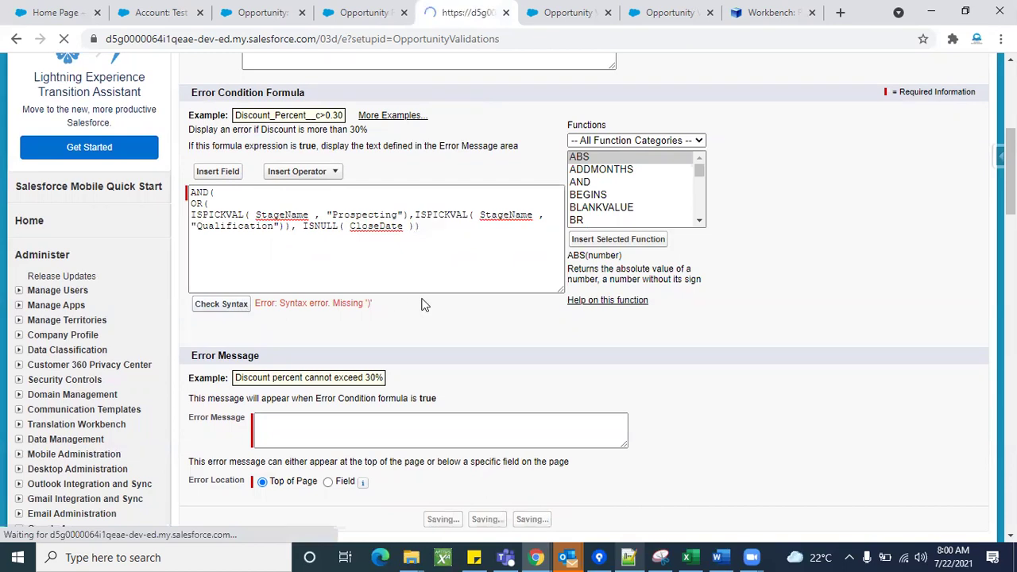
scroll(460, 309, down, 5)
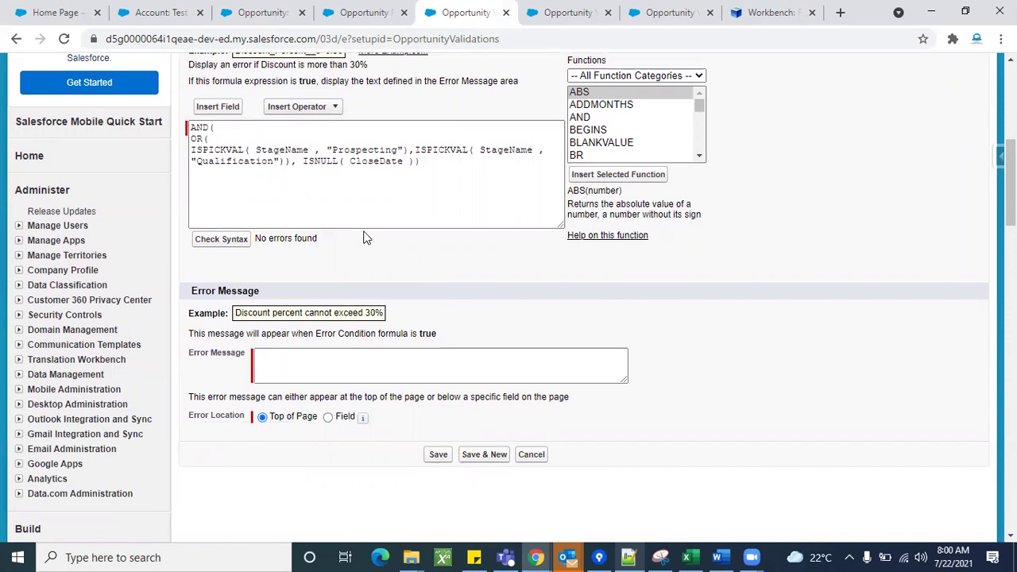
Enter "Please check close date" as the validation rule's error message.
click(322, 362)
click(322, 362)
text(Pleqse)
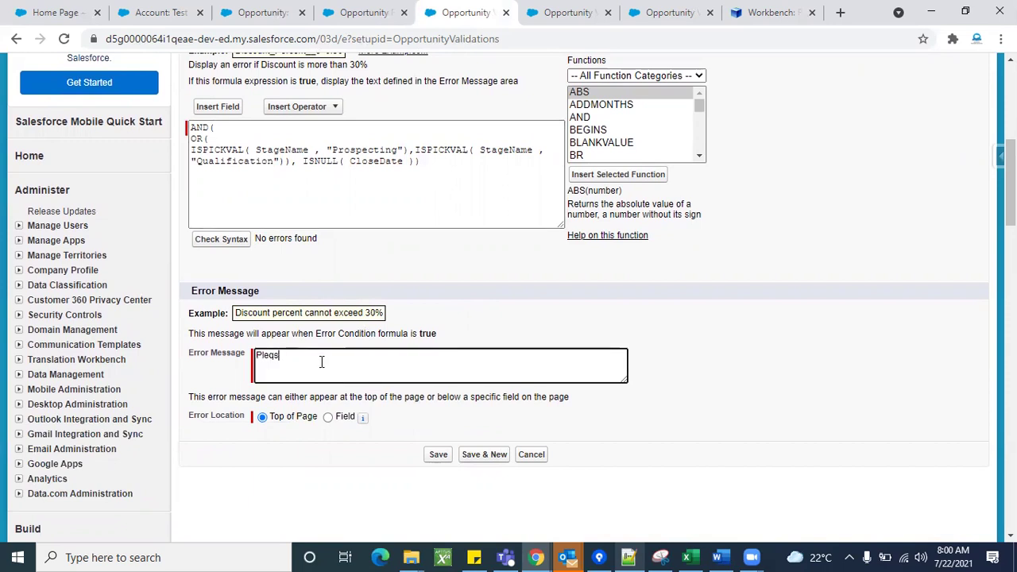
key(BackSpace)
key(BackSpace)
key(BackSpace)
key(BackSpace)
key(BackSpace)
key(BackSpace)
text(Please check close date)
Place the error message at the Close Date field and save the Stage_Validation rule.
click(328, 419)
click(421, 417)
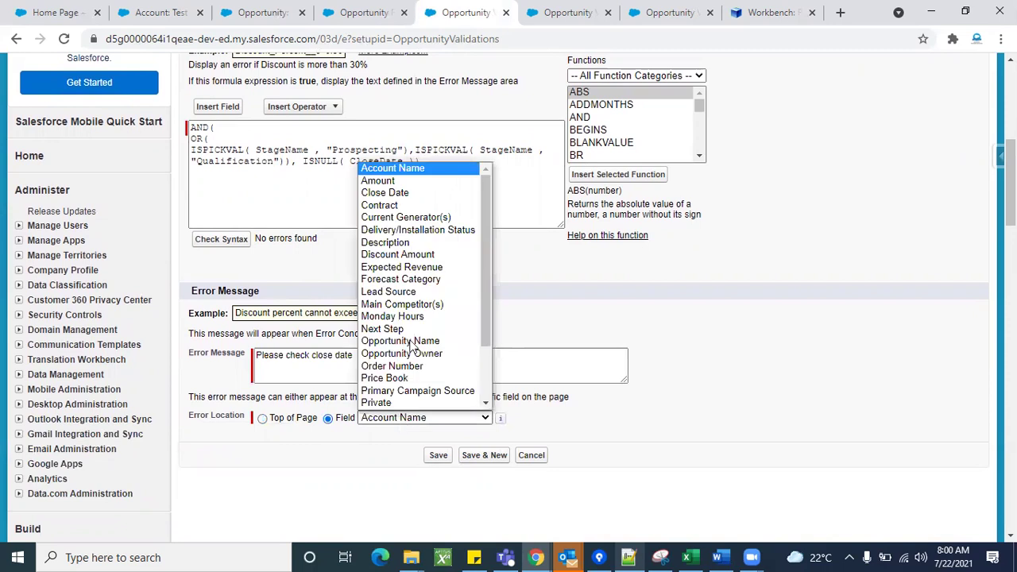
click(408, 195)
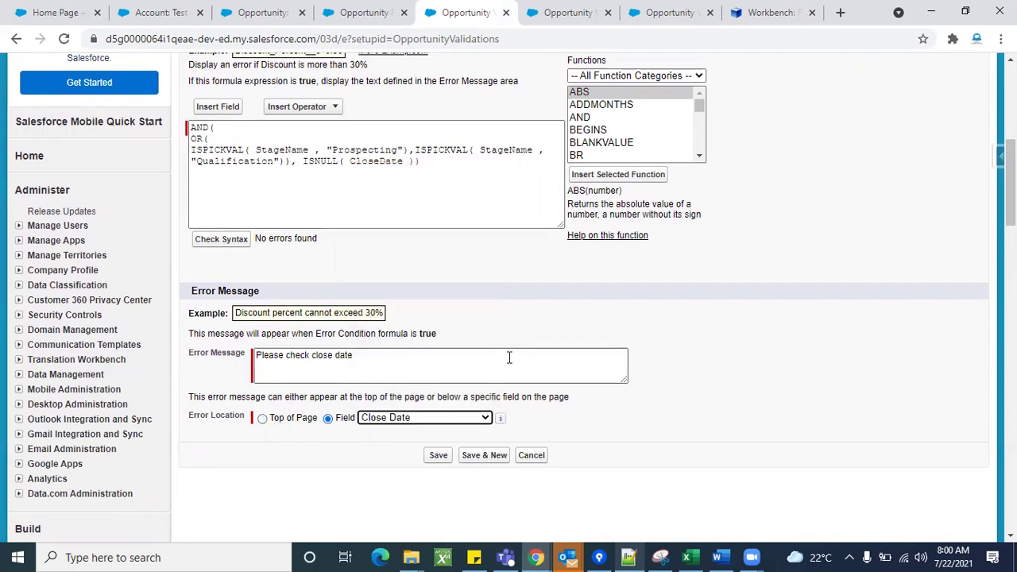
scroll(509, 357, up, 5)
click(439, 331)
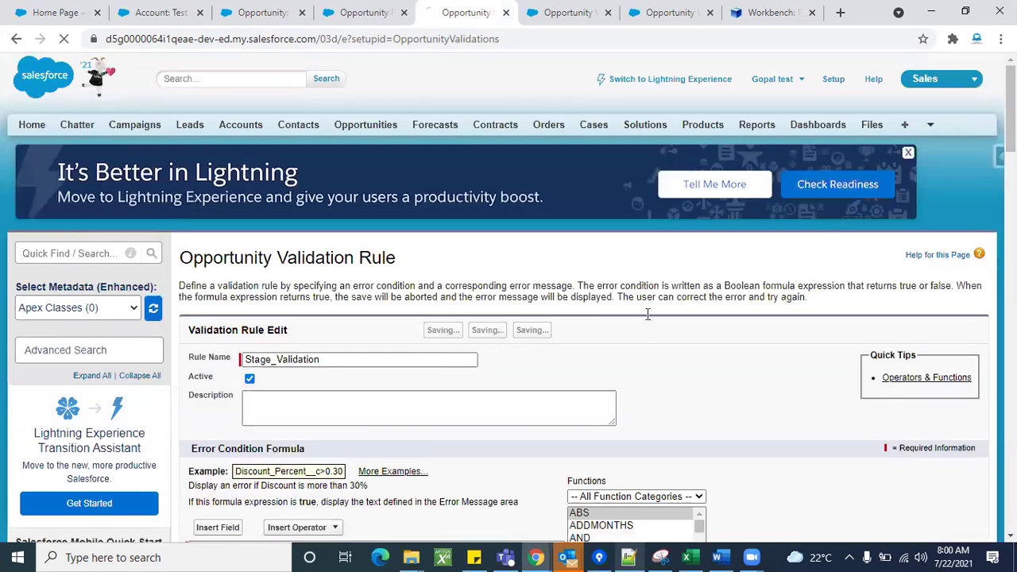
scroll(640, 334, down, 3)
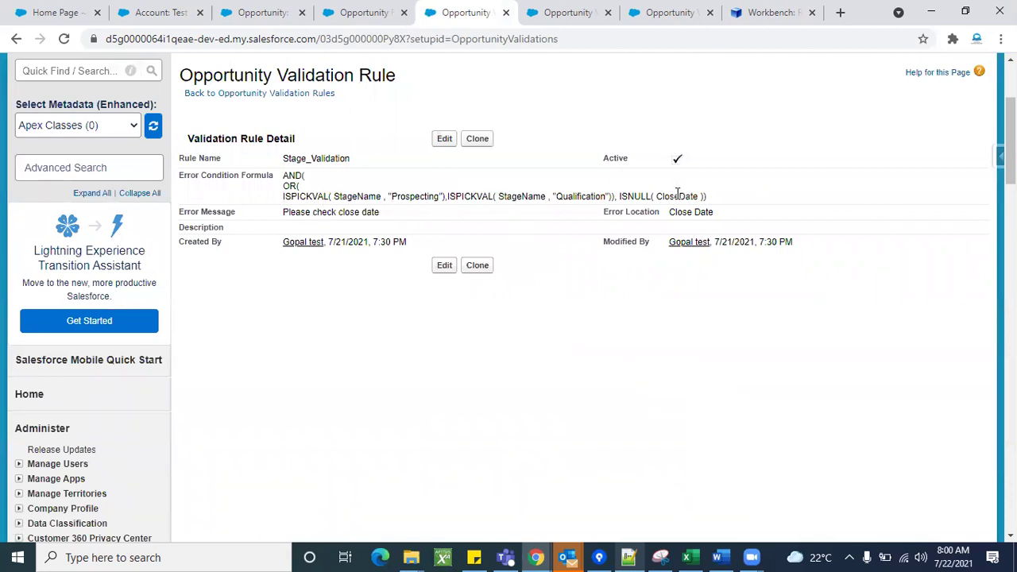
Try to save the TestCredit opportunity with its Close Date cleared, and cancel the edit.
click(376, 10)
click(266, 15)
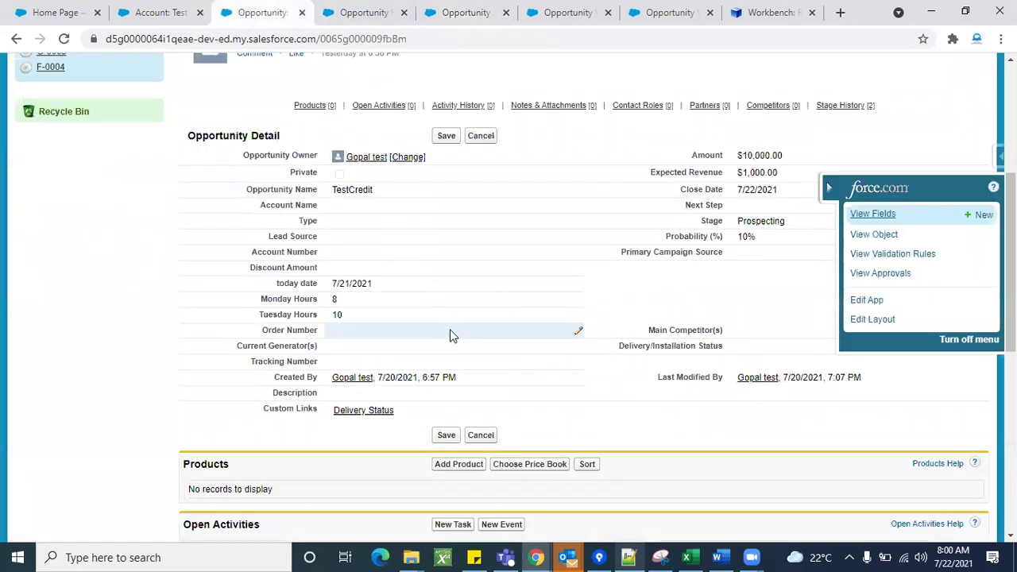
scroll(450, 329, up, 1)
scroll(803, 235, up, 2)
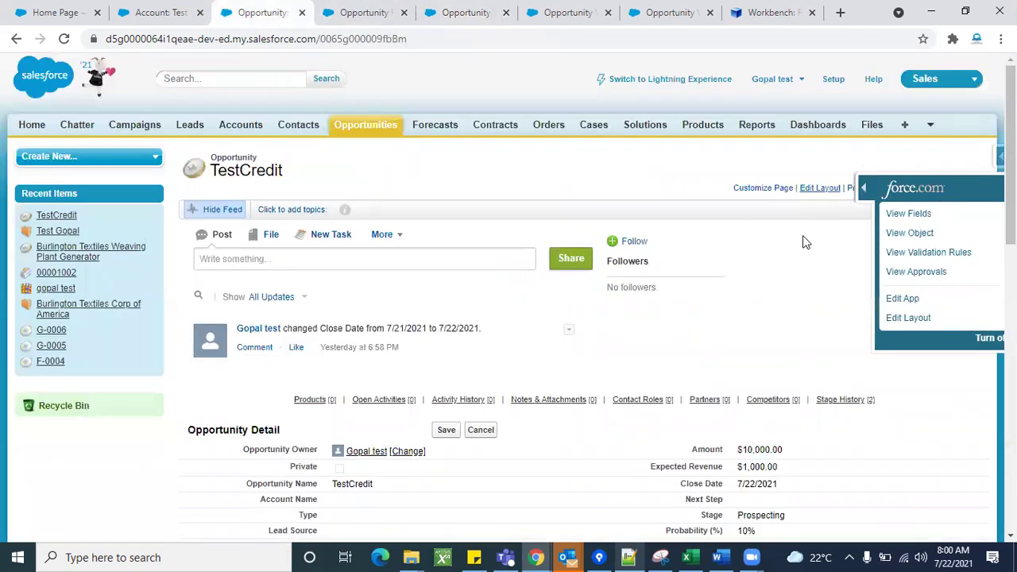
scroll(795, 239, down, 3)
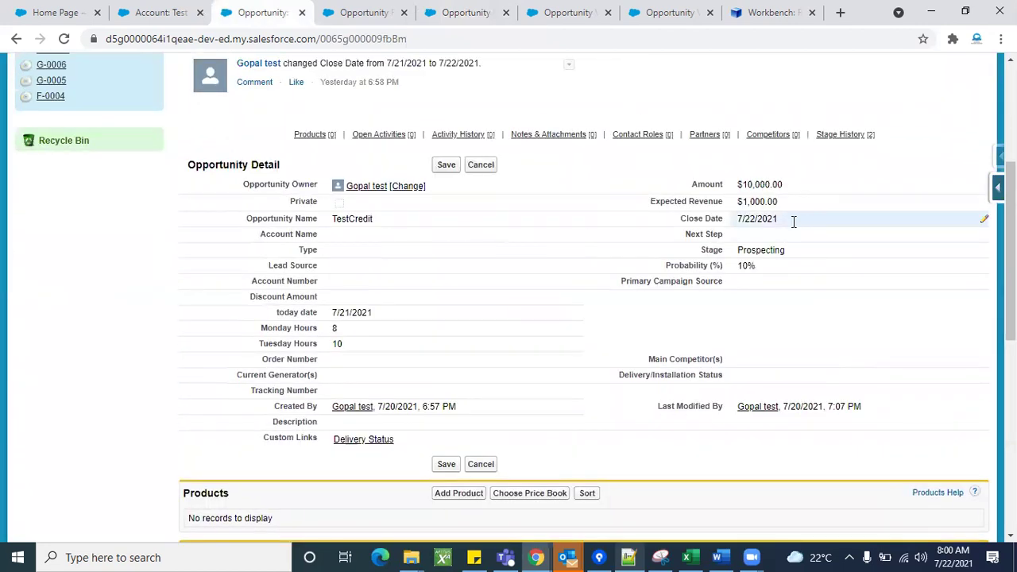
double_click(792, 225)
key(BackSpace)
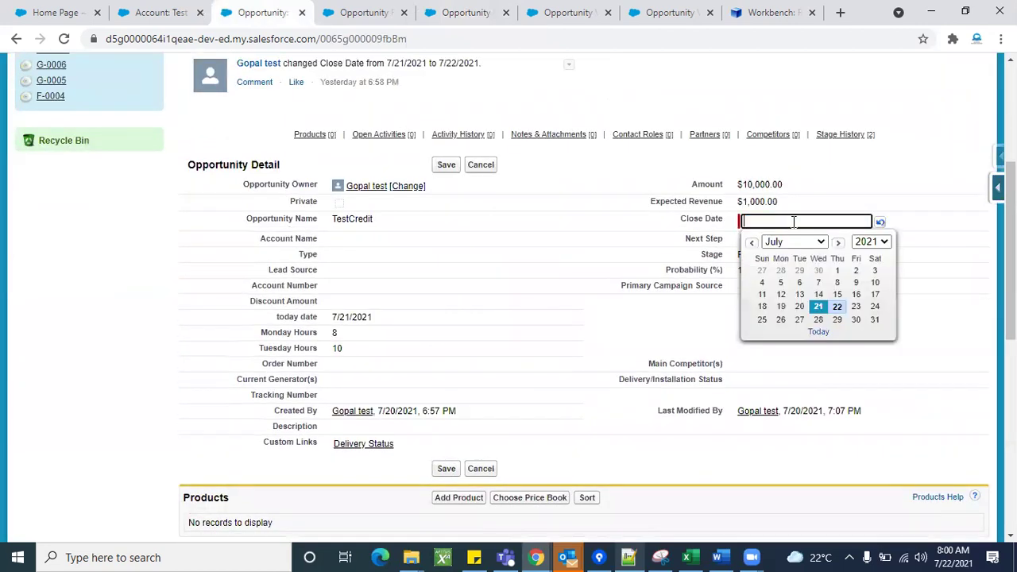
click(708, 345)
click(447, 168)
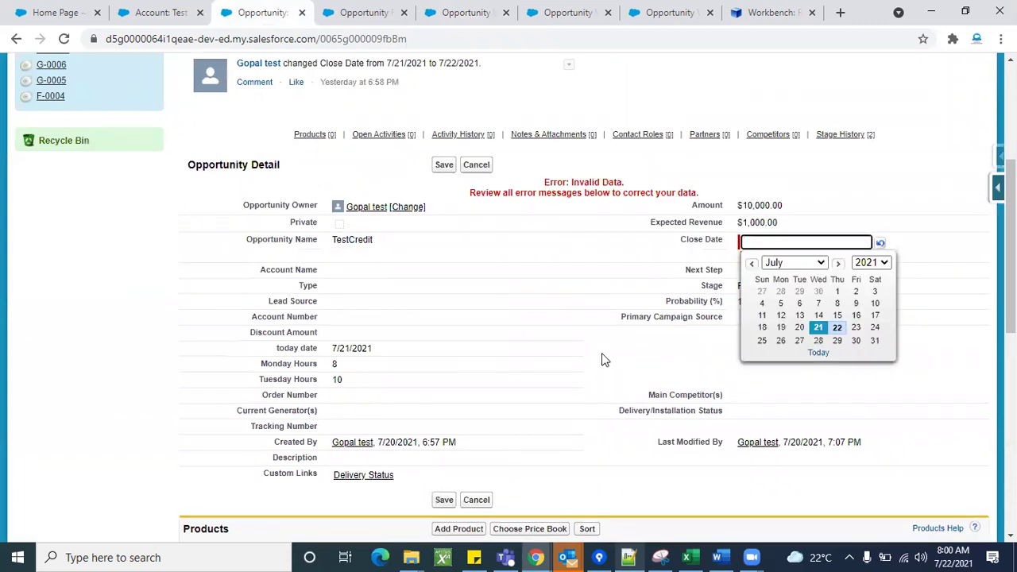
click(678, 355)
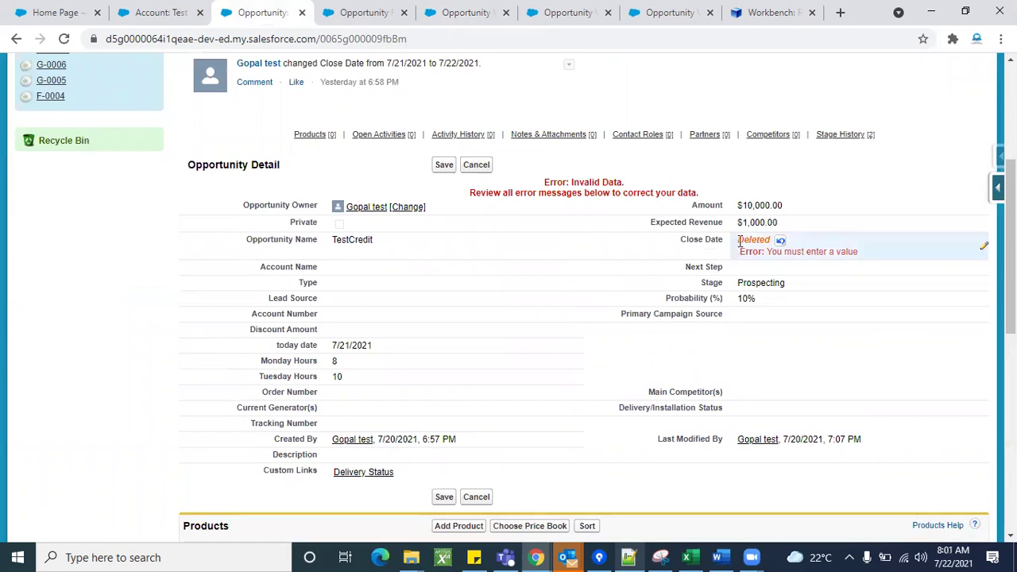
click(477, 165)
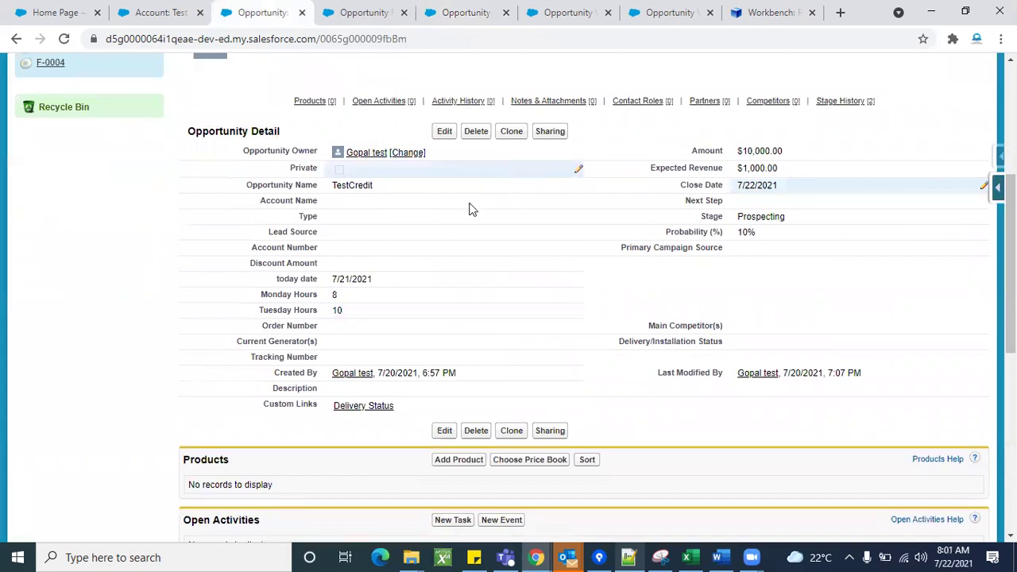
Open the Stage_Validation rule on Opportunity for editing.
click(370, 6)
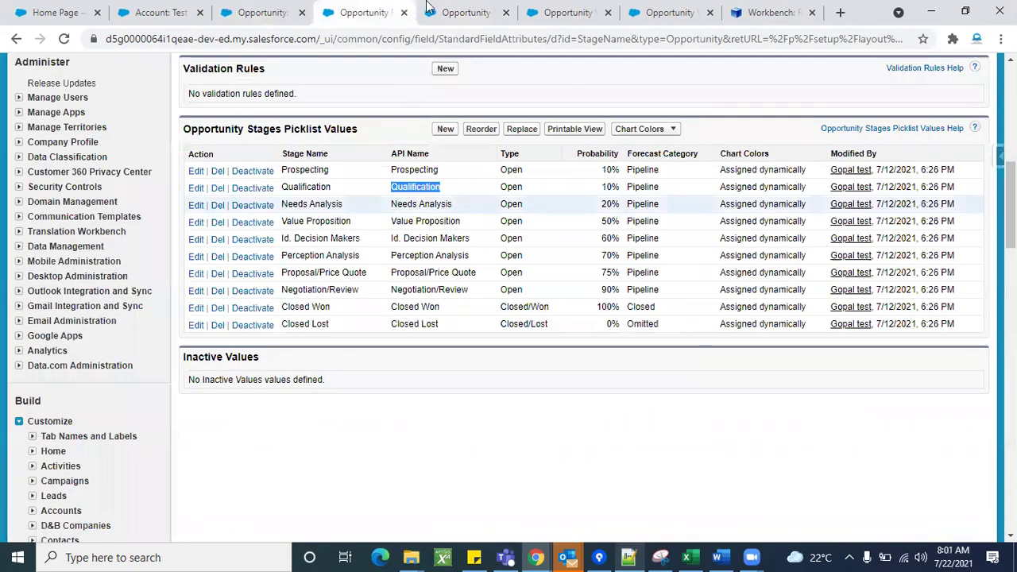
click(466, 12)
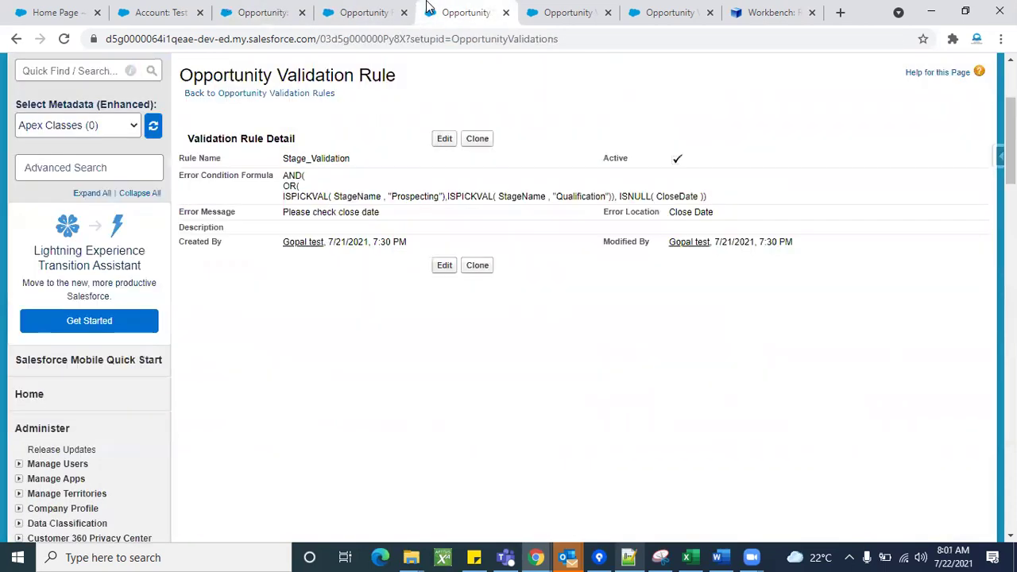
click(446, 139)
Open the TestCredit opportunity for editing and examine which fields are not required, such as Discount Amount and Order Number.
click(259, 10)
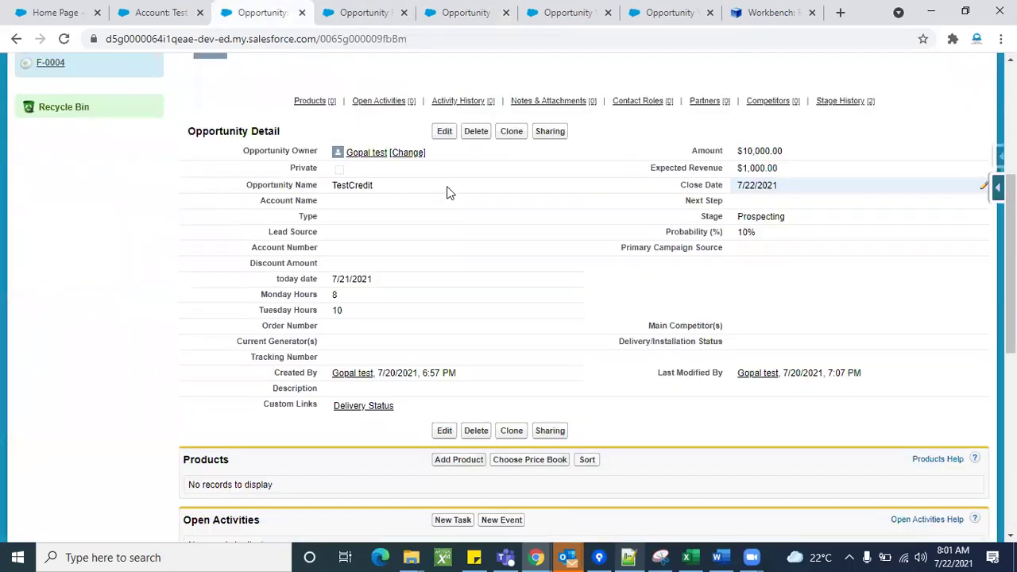
click(443, 133)
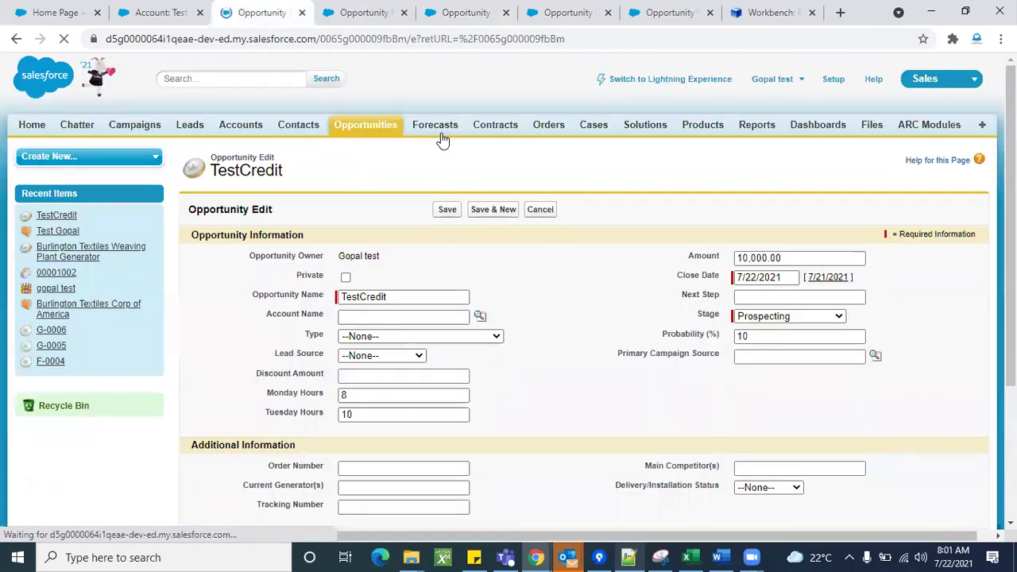
scroll(668, 344, down, 2)
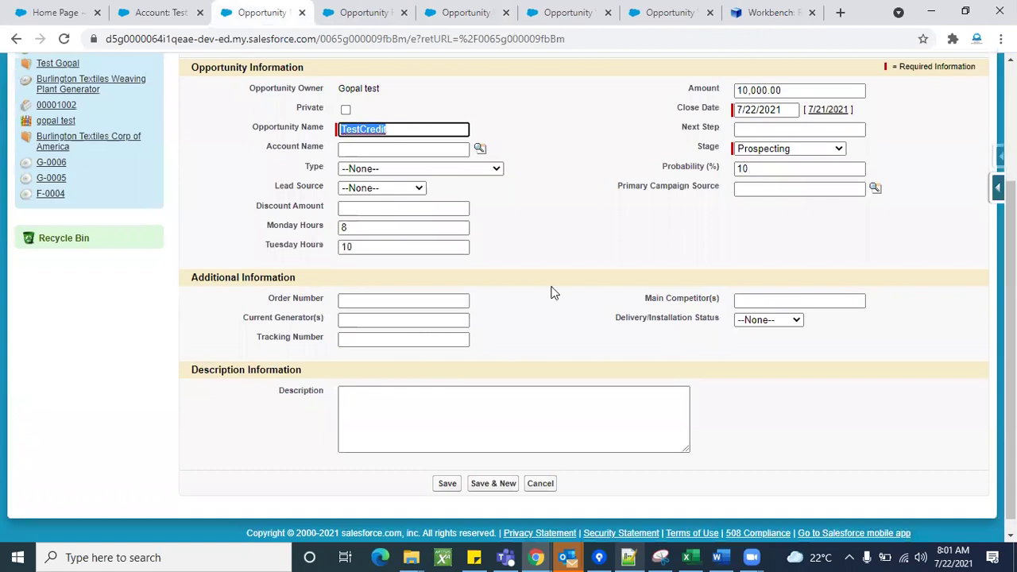
triple_click(316, 208)
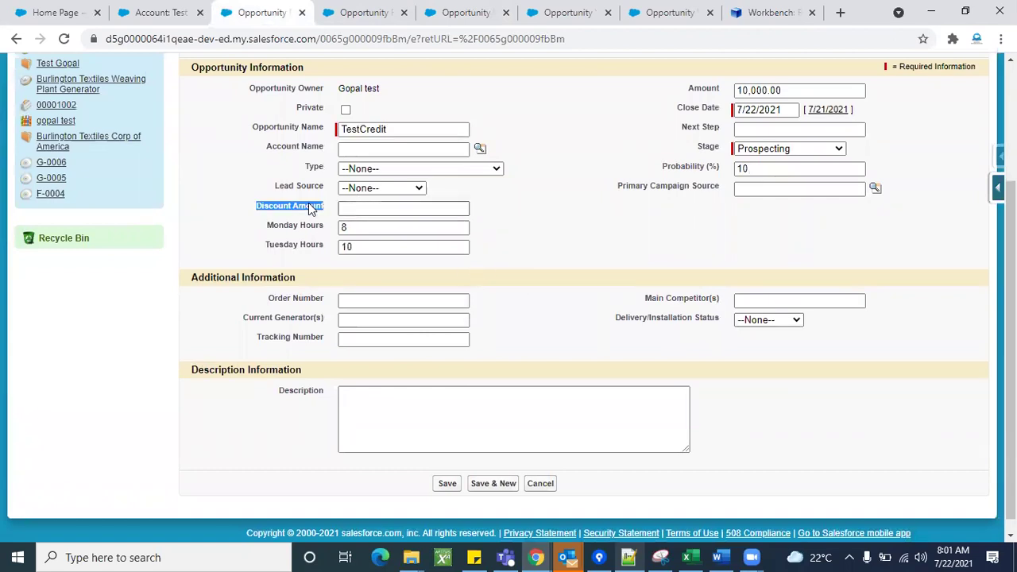
click(324, 308)
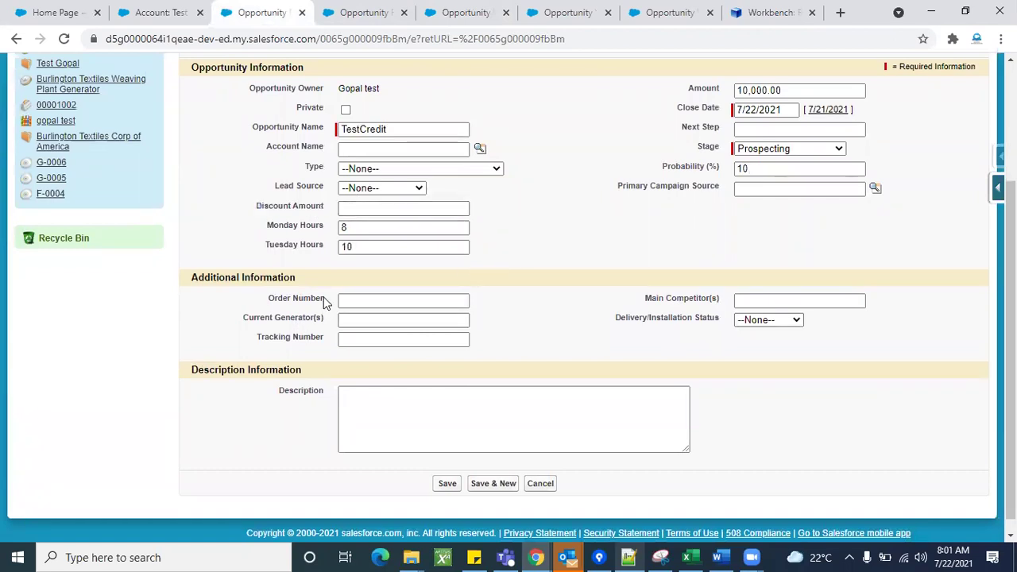
Replace CloseDate inside ISNULL with the Opportunity Order Number field, OrderNumber__c, and save the Stage_Validation rule.
click(357, 14)
click(457, 12)
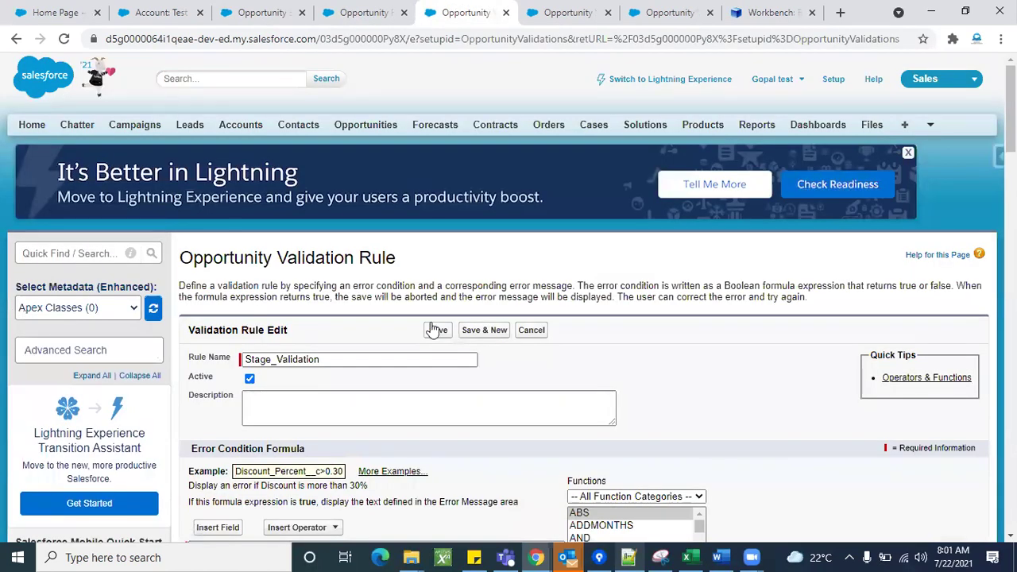
scroll(429, 318, down, 3)
scroll(382, 231, down, 1)
double_click(376, 226)
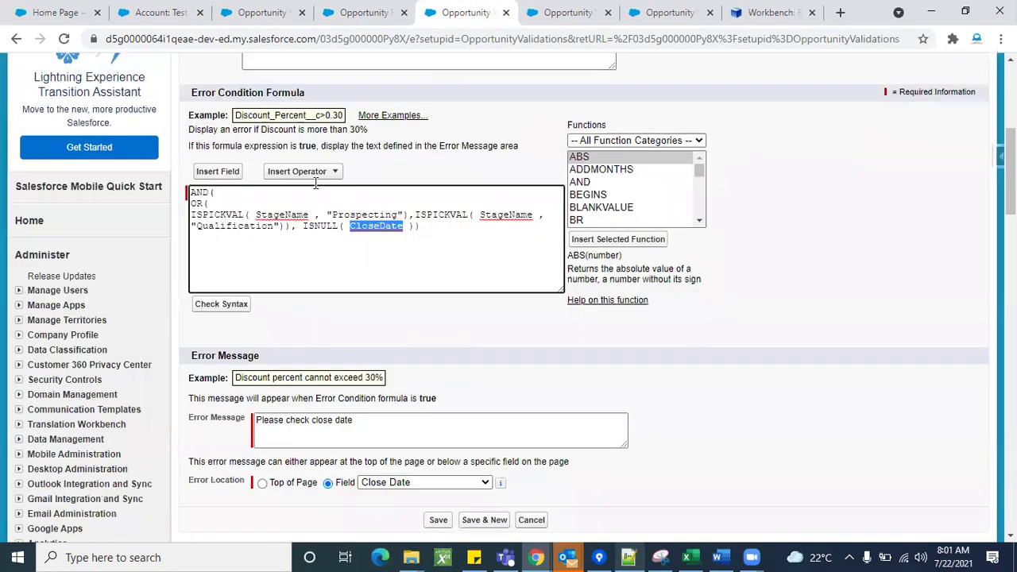
click(236, 176)
scroll(402, 284, down, 3)
scroll(402, 283, down, 5)
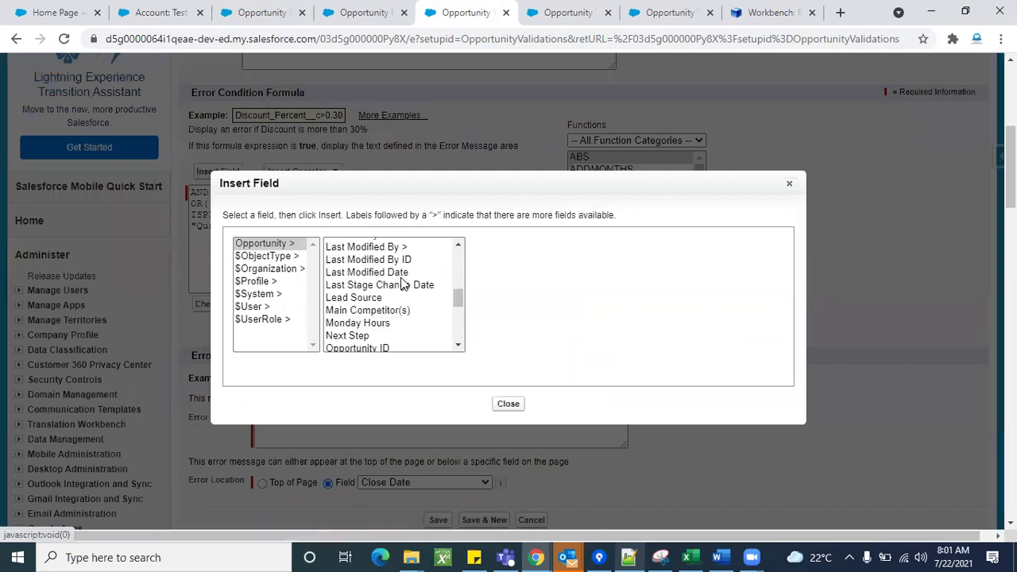
scroll(402, 284, down, 6)
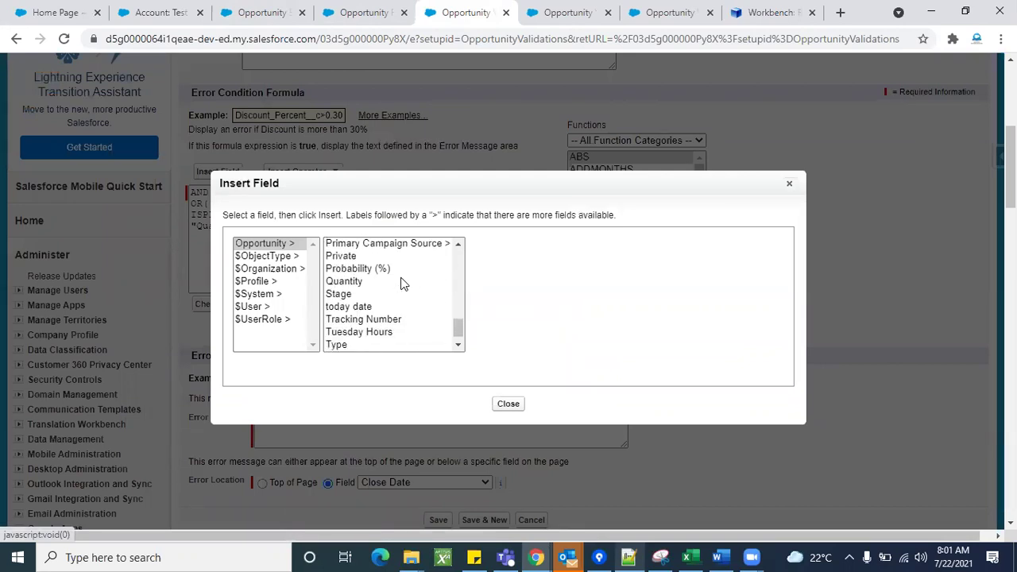
scroll(402, 284, up, 2)
scroll(403, 283, up, 1)
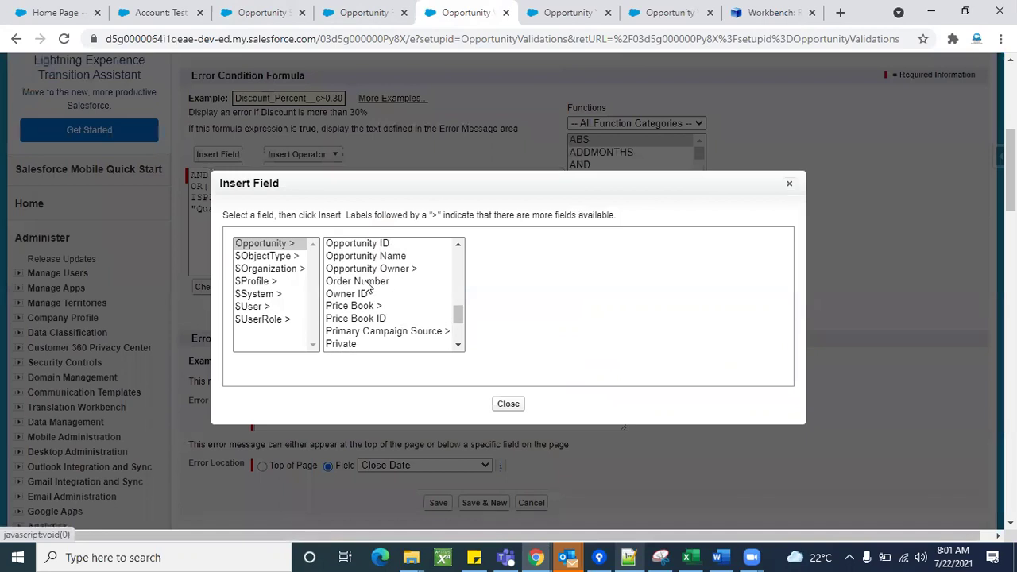
click(369, 283)
click(531, 325)
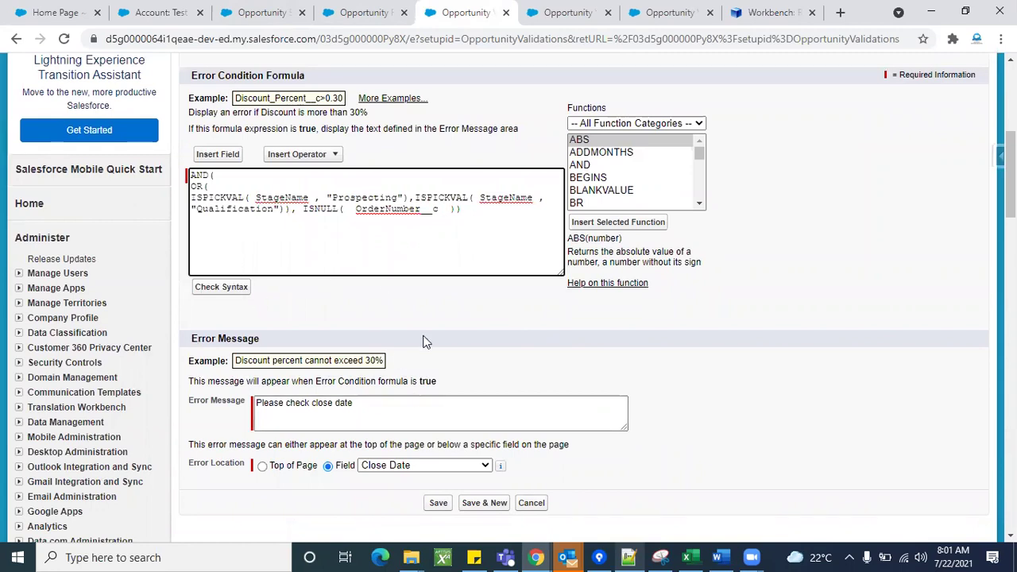
scroll(422, 341, down, 1)
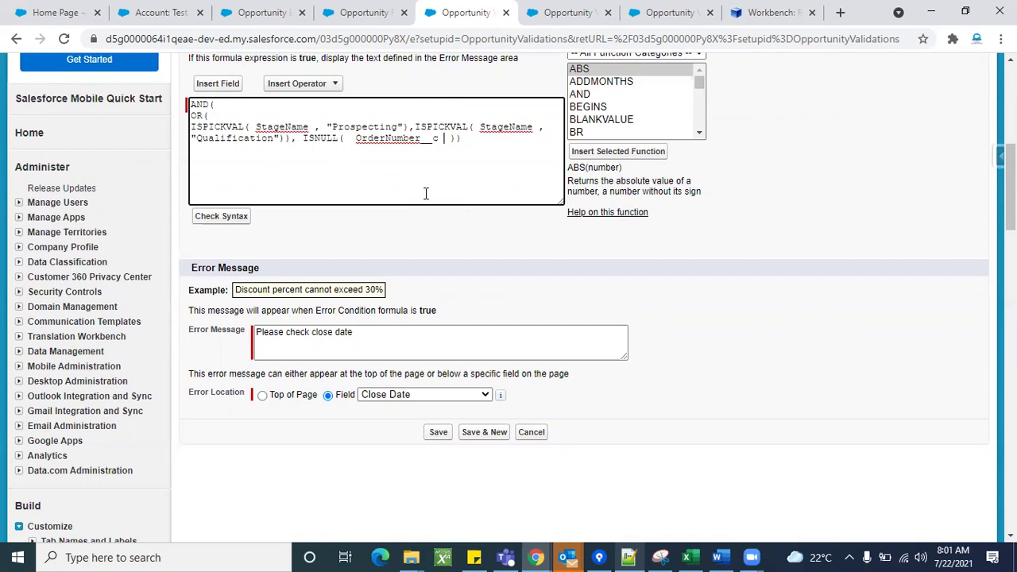
click(430, 432)
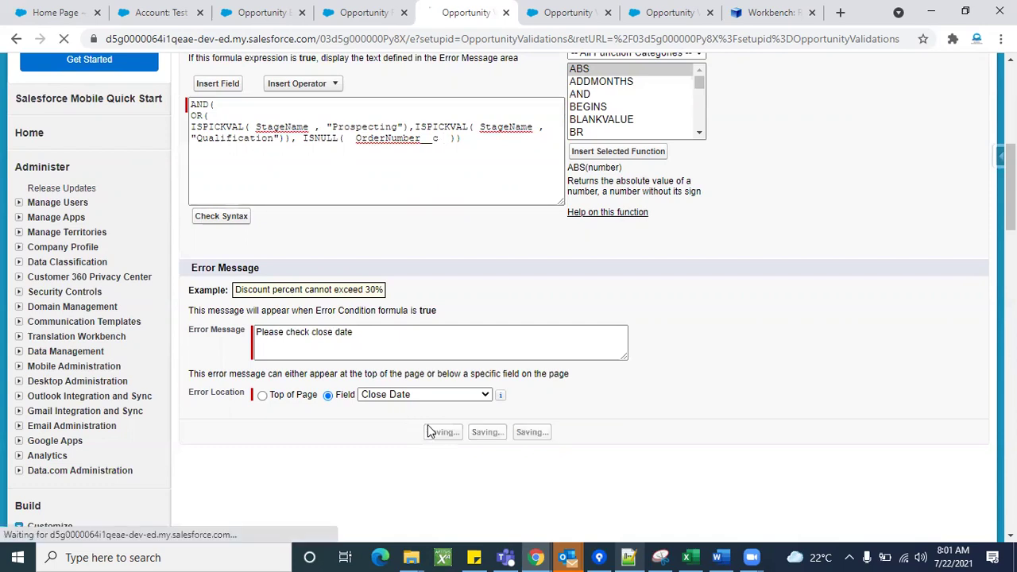
Review the saved Stage_Validation rule, checking the field used inside ISNULL in its error condition formula.
click(375, 10)
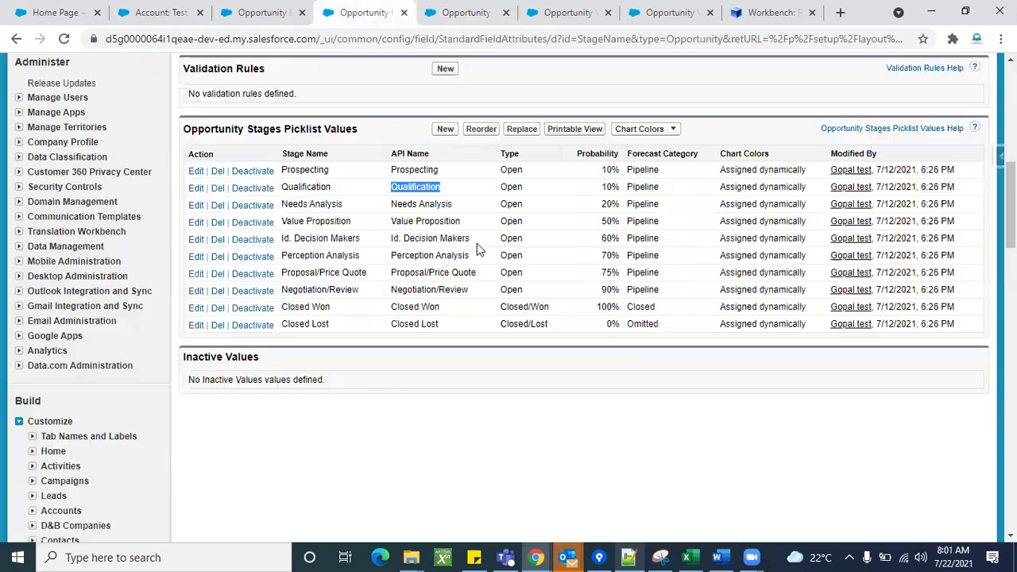
click(264, 8)
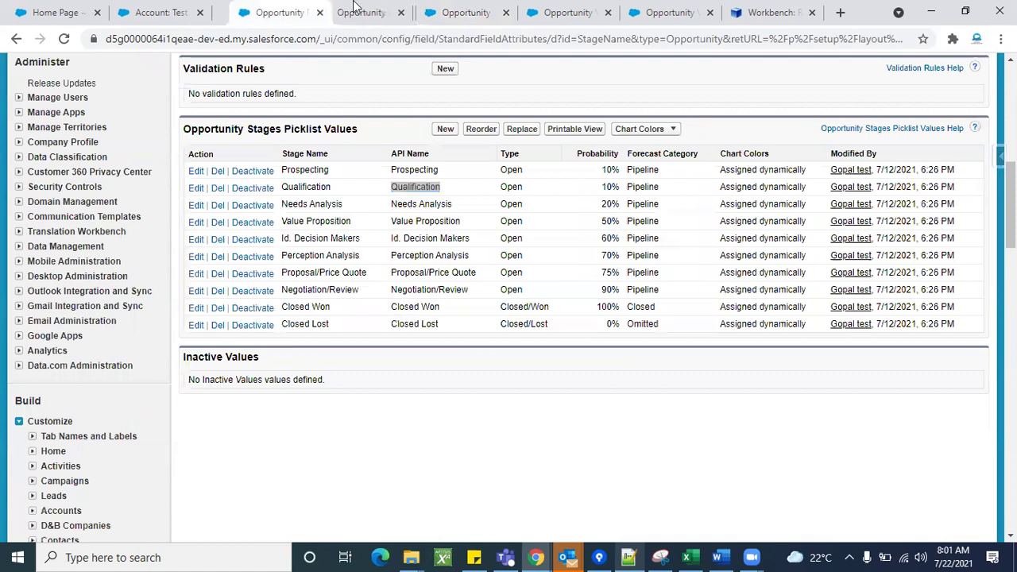
click(466, 12)
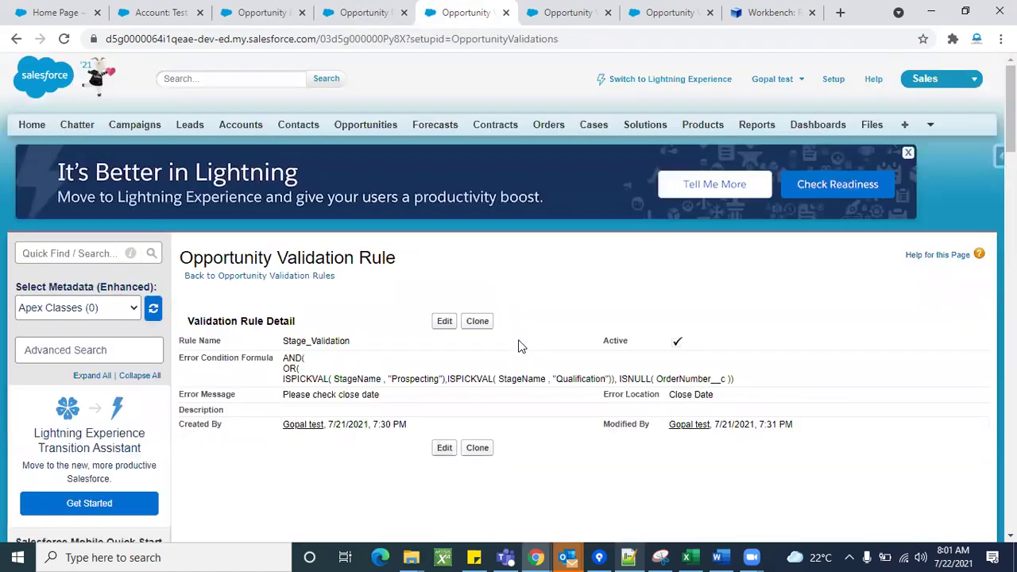
scroll(521, 346, down, 3)
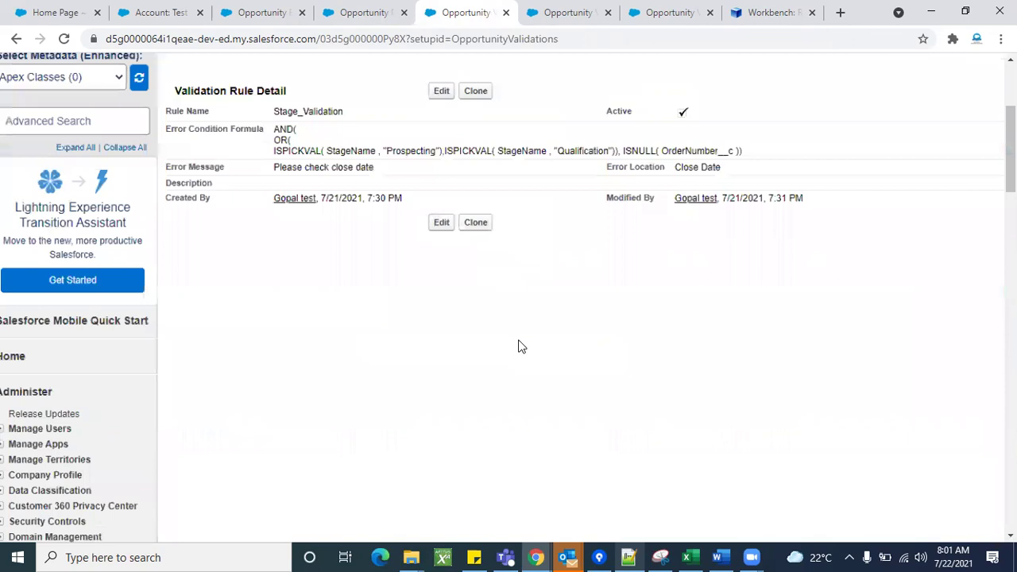
scroll(520, 347, up, 3)
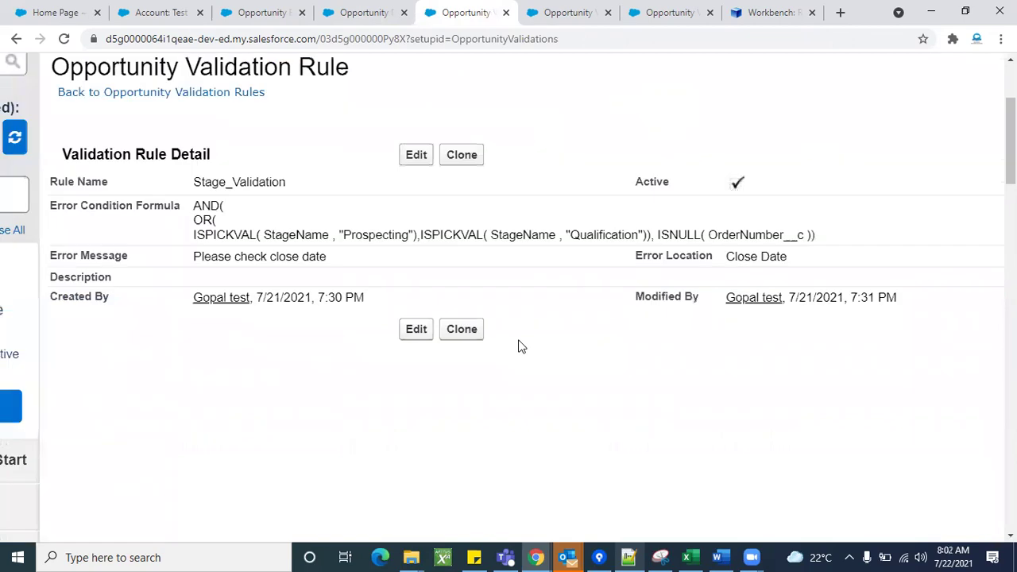
double_click(757, 235)
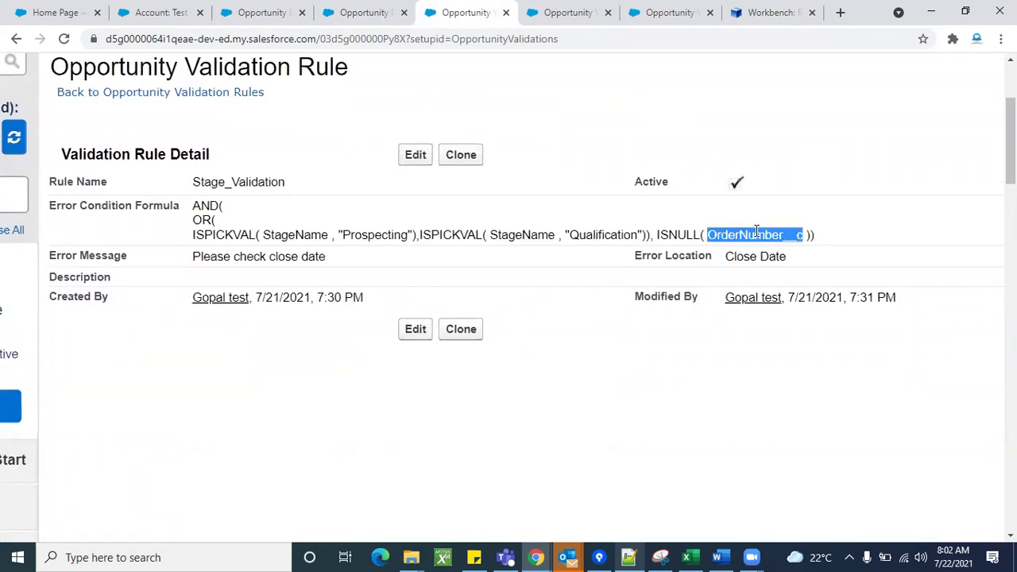
Set the Stage_Validation rule's error location to the Order Number field and save the rule.
click(414, 155)
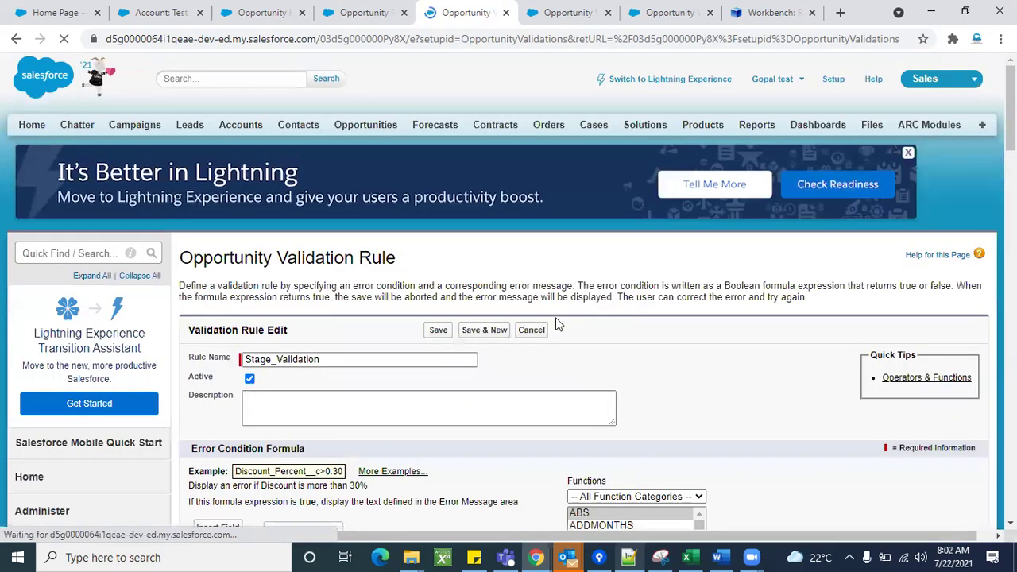
scroll(555, 318, down, 8)
scroll(554, 324, up, 1)
click(445, 246)
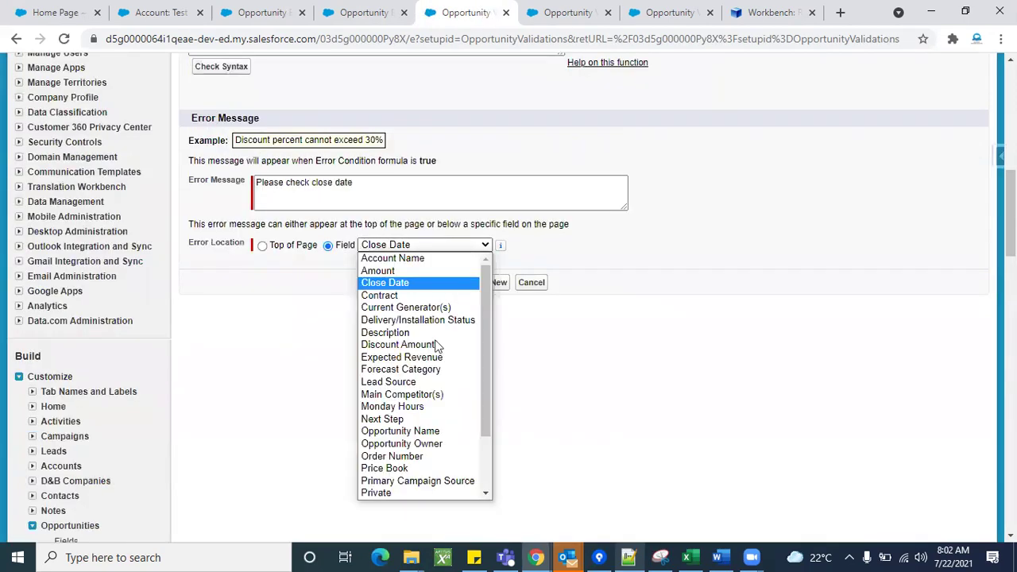
click(431, 421)
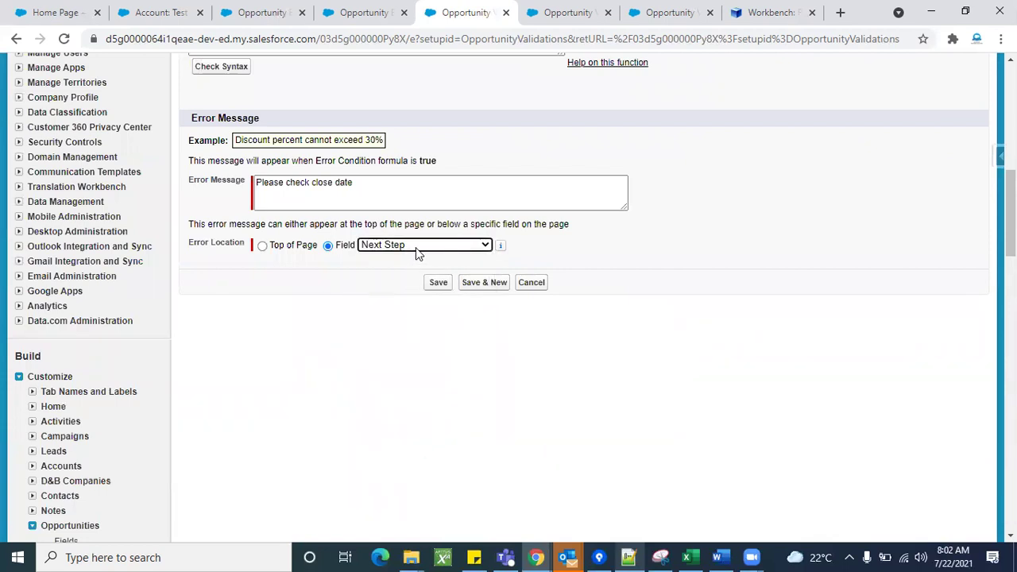
click(418, 248)
click(392, 456)
click(442, 284)
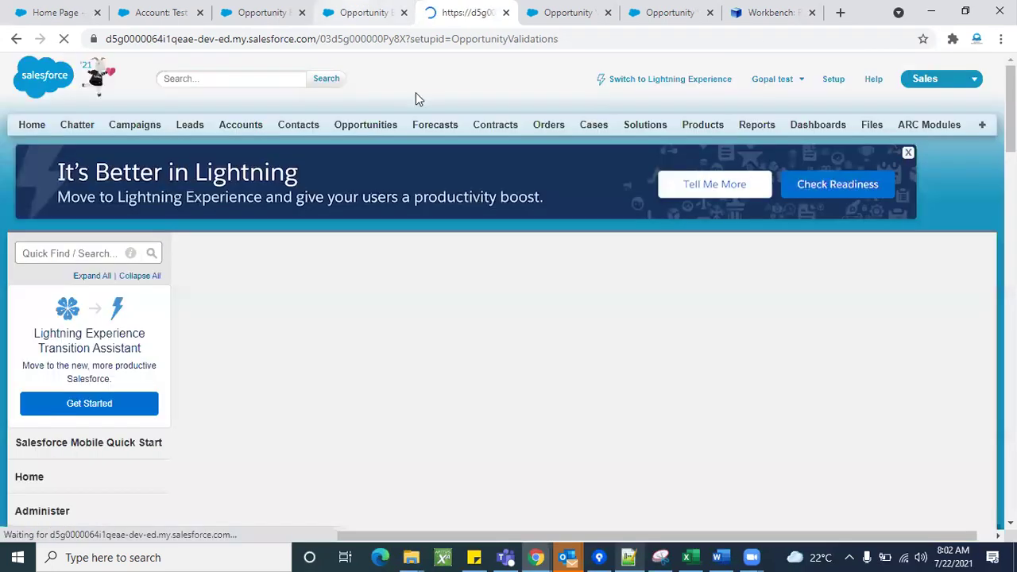
Change the TestCredit opportunity's stage to Qualification, leave Order Number blank, and save the record to test the rule.
click(361, 12)
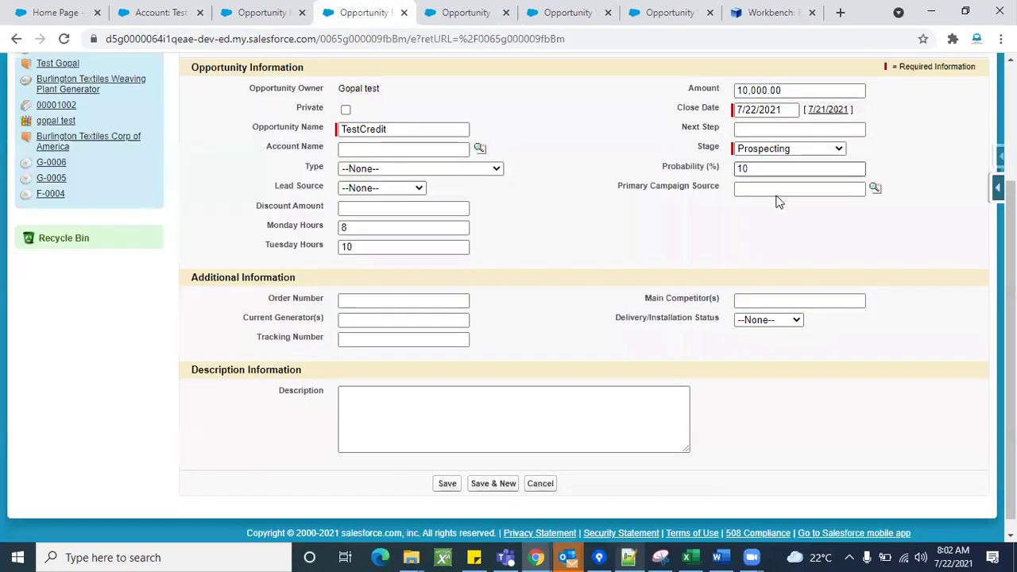
click(780, 150)
click(778, 175)
scroll(602, 218, up, 3)
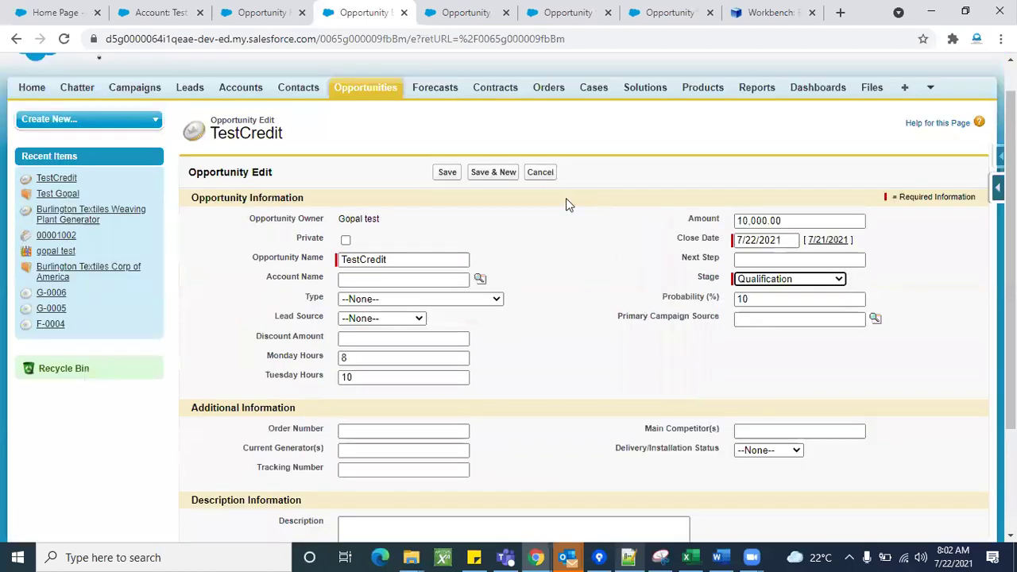
click(450, 178)
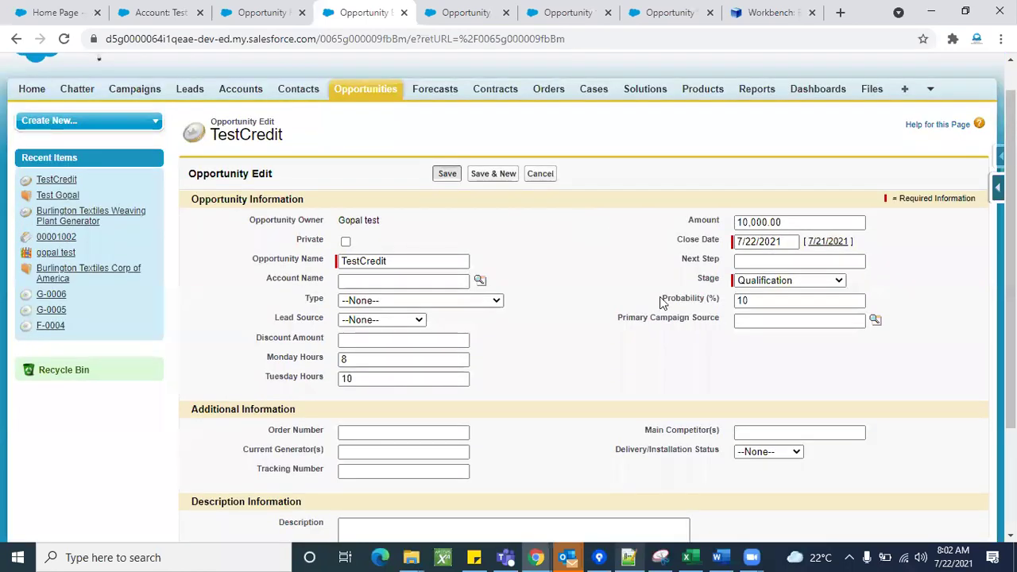
scroll(587, 340, down, 3)
scroll(585, 342, up, 3)
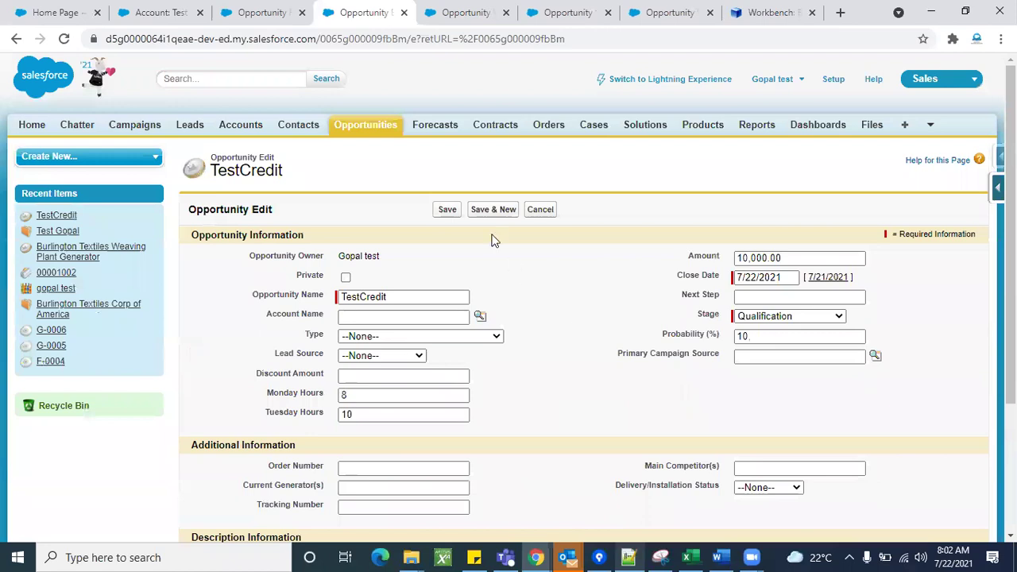
click(448, 211)
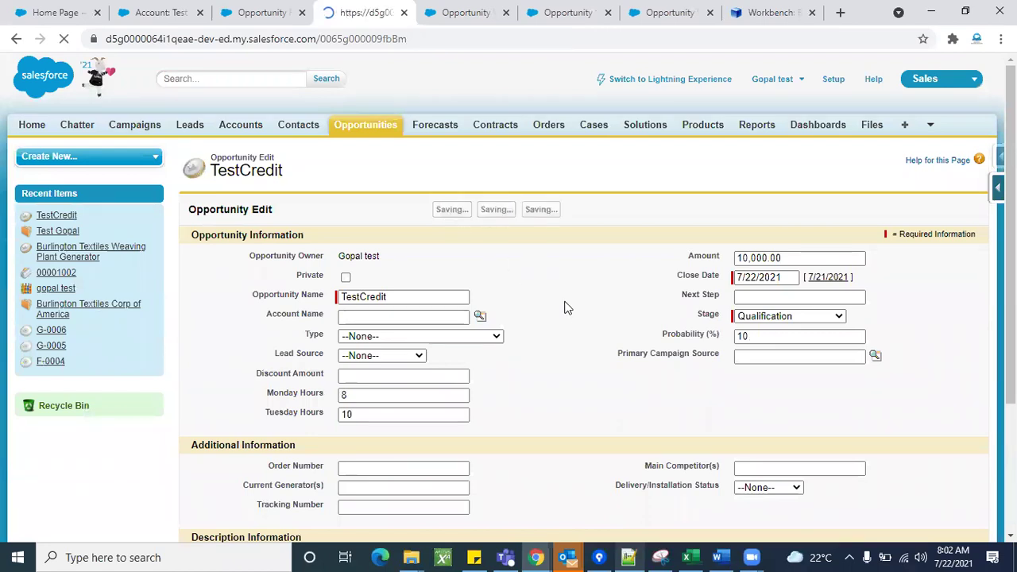
scroll(566, 307, down, 4)
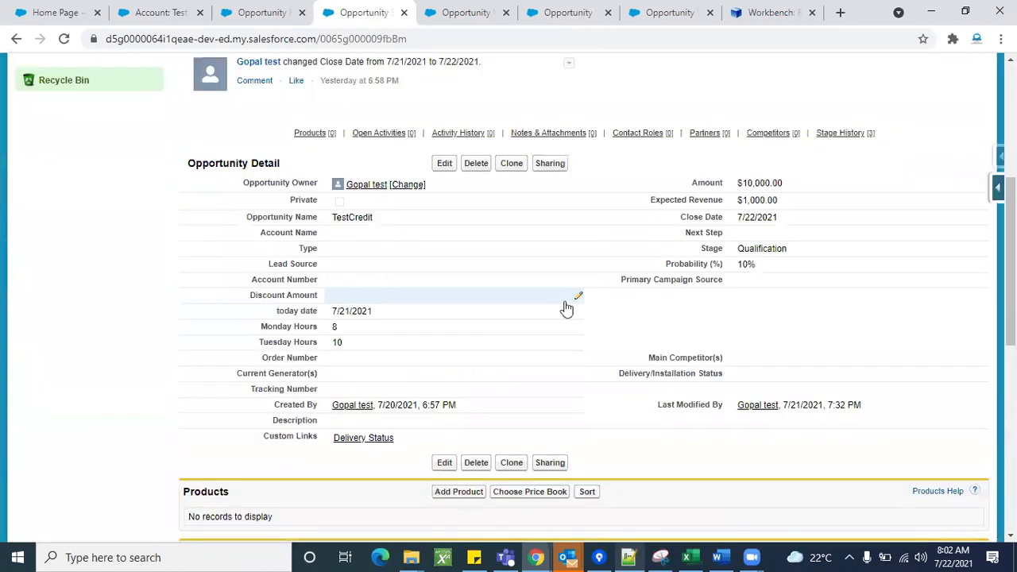
scroll(566, 309, down, 2)
scroll(365, 262, up, 1)
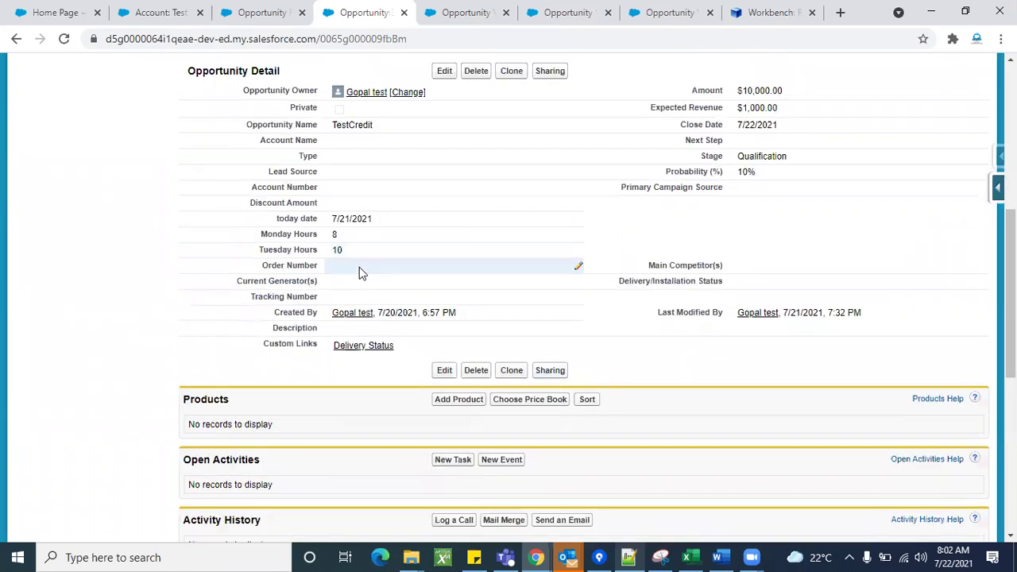
Cancel the inline edit of TestCredit's Order Number and open the full record for editing.
double_click(359, 267)
click(481, 72)
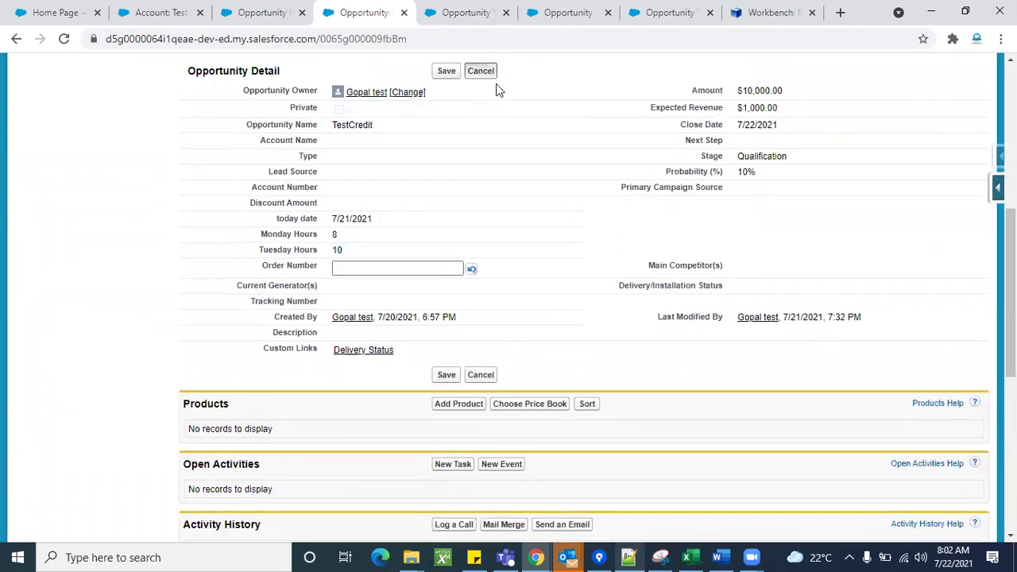
click(444, 71)
Review the Stage_Validation error condition formula, checking its Prospecting and Qualification stage values and the OrderNumber__c field inside ISNULL.
click(467, 12)
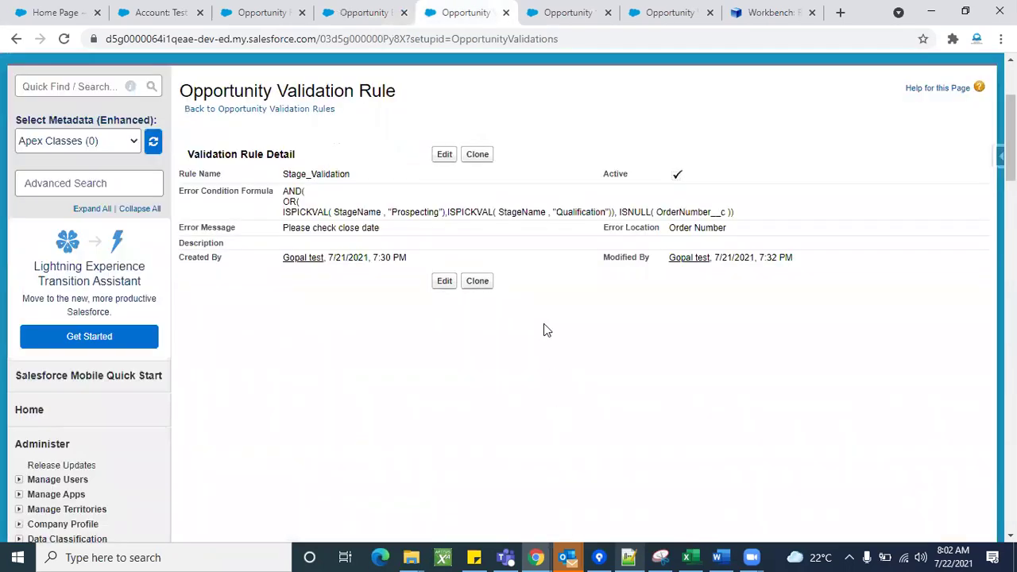
double_click(415, 213)
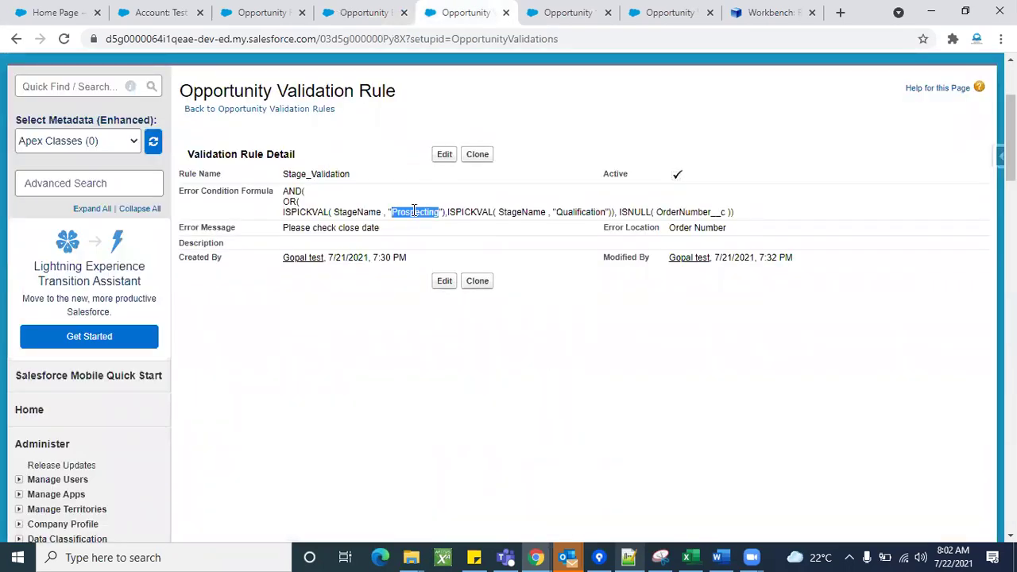
double_click(567, 213)
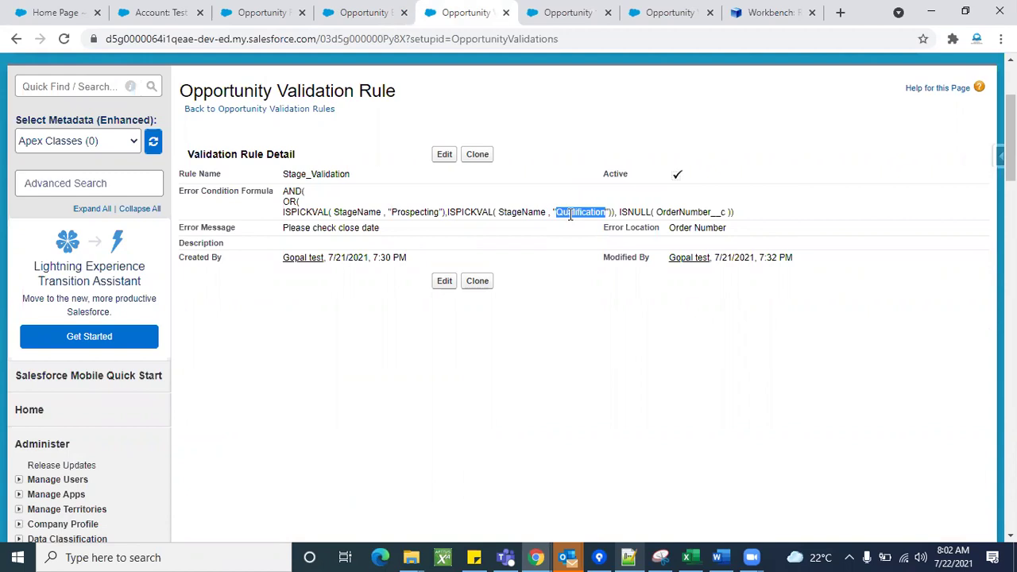
triple_click(673, 211)
click(586, 322)
double_click(691, 211)
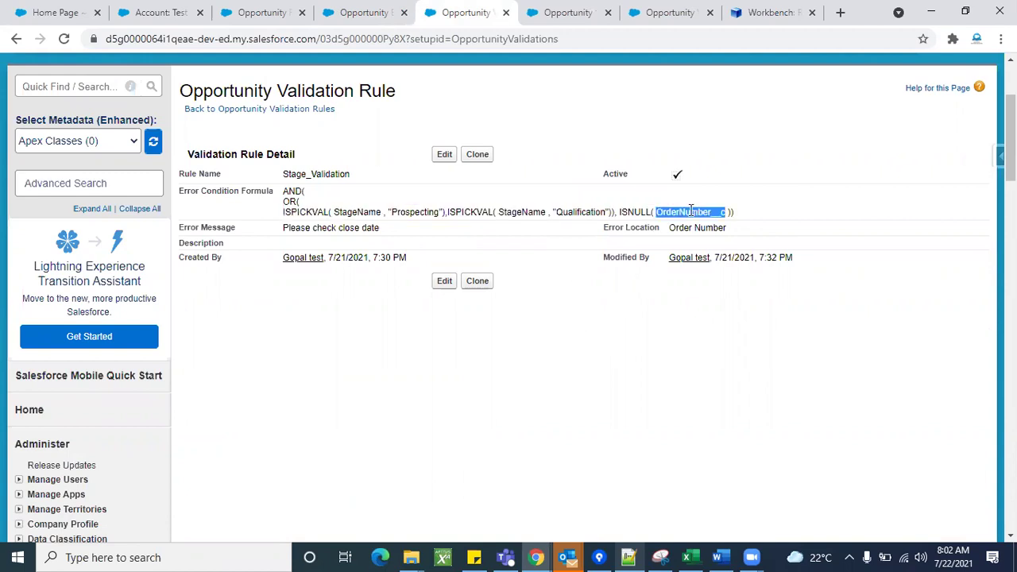
click(581, 355)
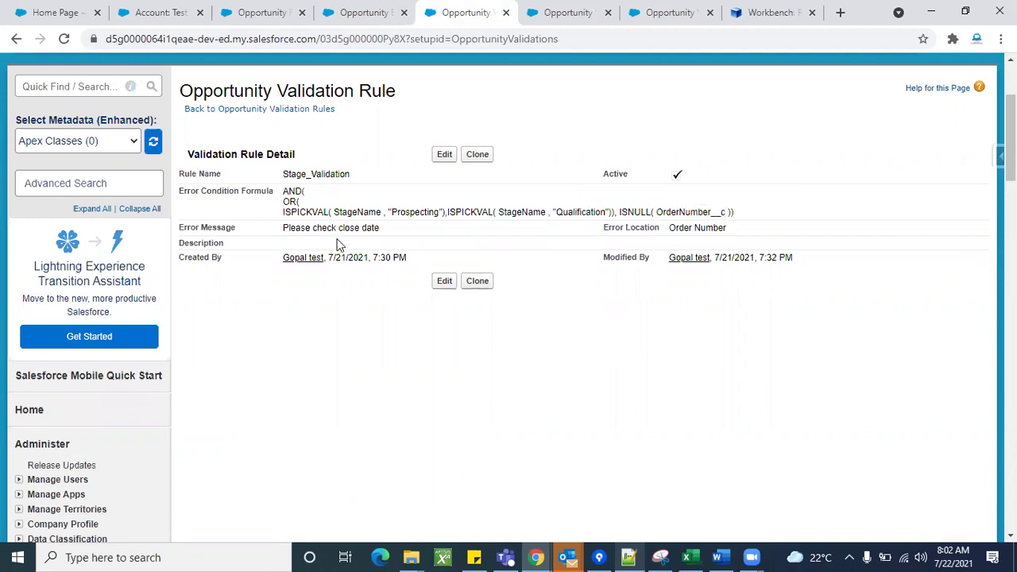
Edit the Stage_Validation formula, starting it with IF( before the AND expression and adding ,TRUE,False at the end.
click(446, 157)
scroll(626, 374, down, 3)
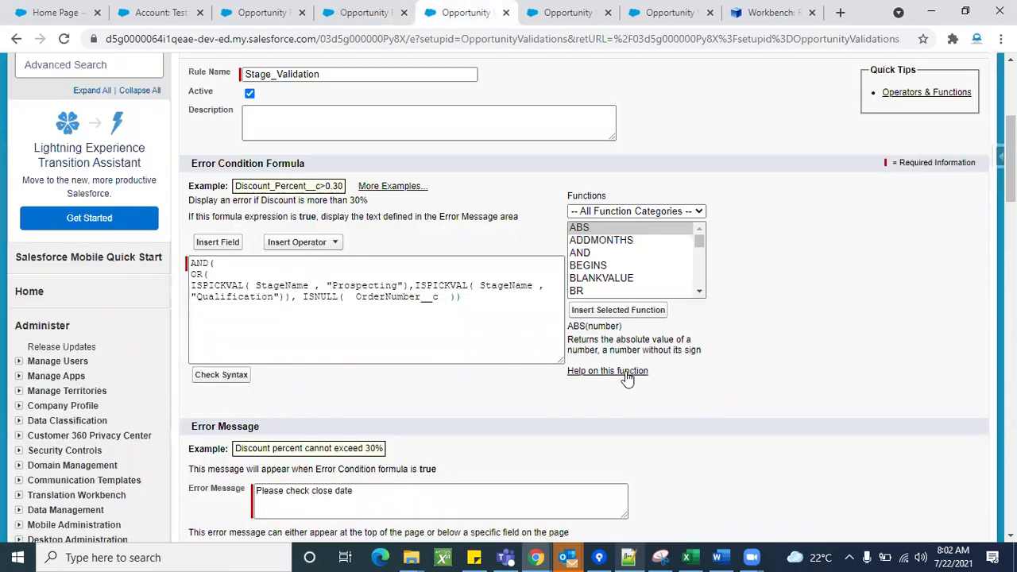
scroll(628, 379, down, 1)
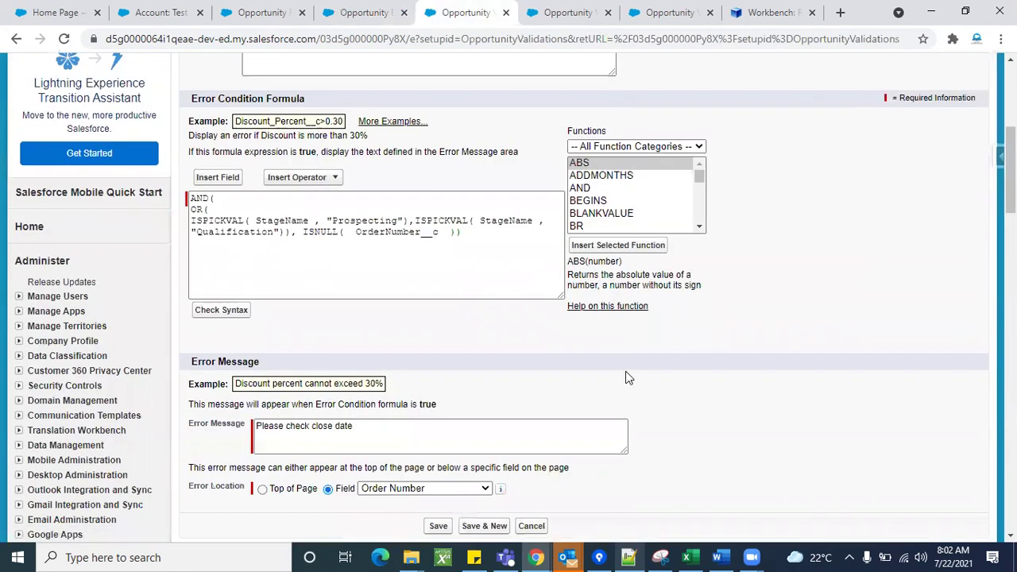
click(191, 198)
key(Return)
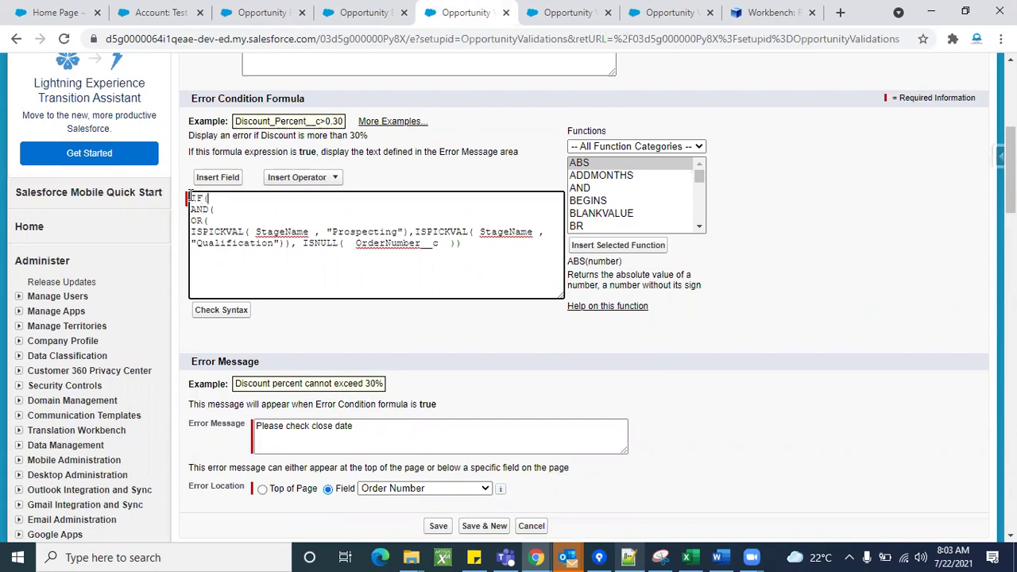
scroll(273, 274, down, 1)
scroll(273, 275, up, 1)
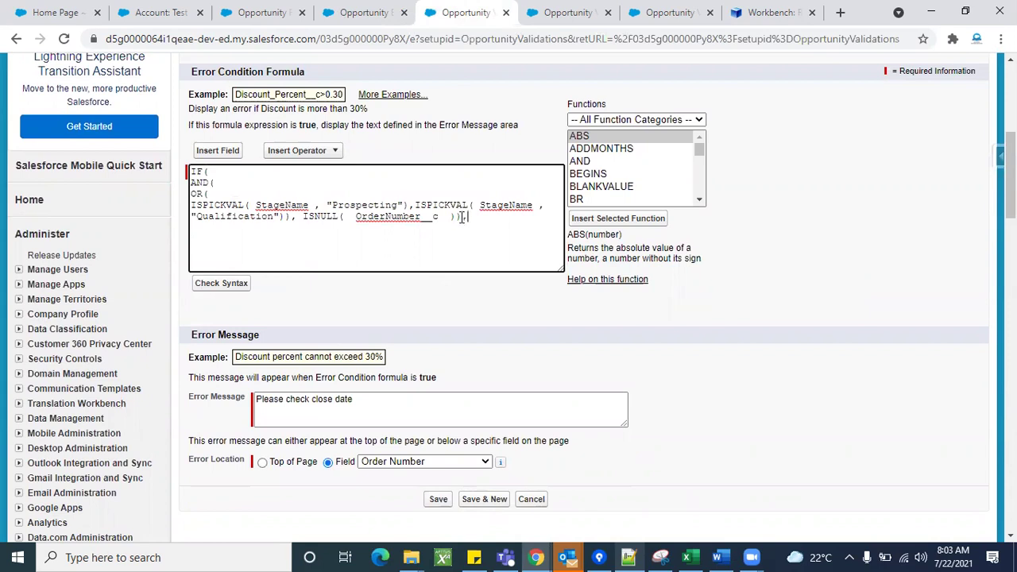
text(,TRUE,False)
Add the closing parenthesis to the IF formula, check its syntax, and save the Stage_Validation rule.
click(221, 283)
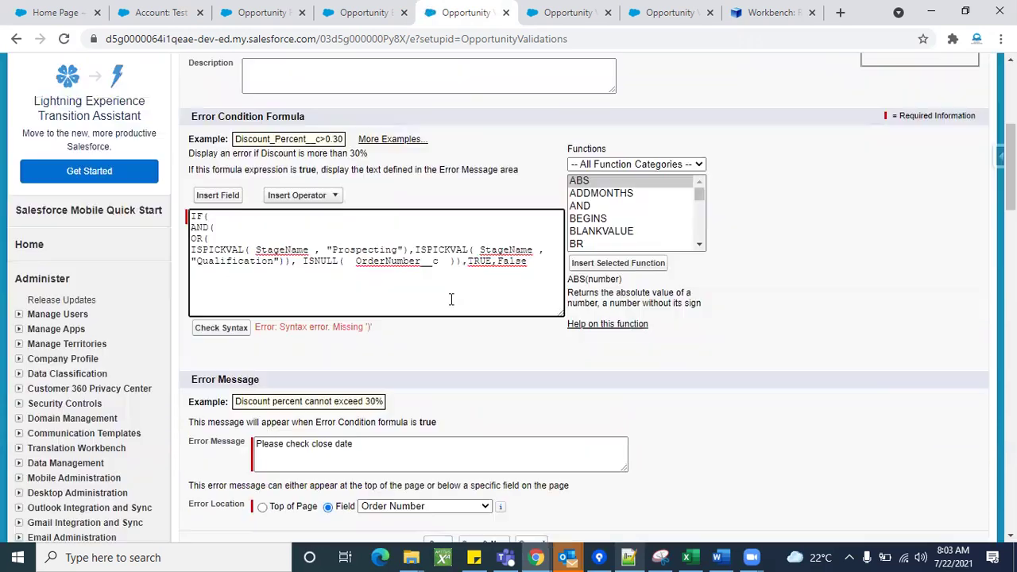
click(222, 330)
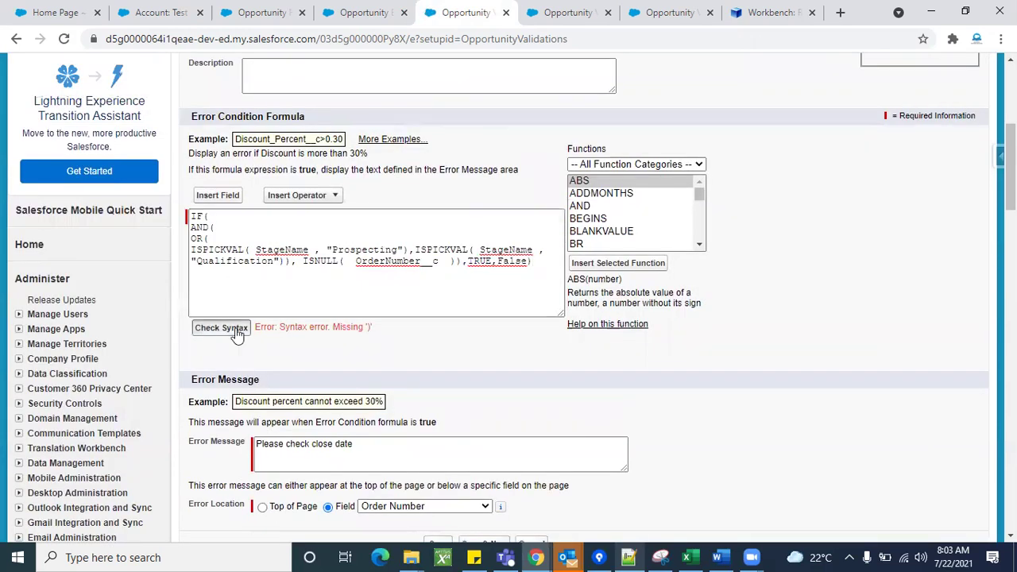
scroll(434, 345, down, 2)
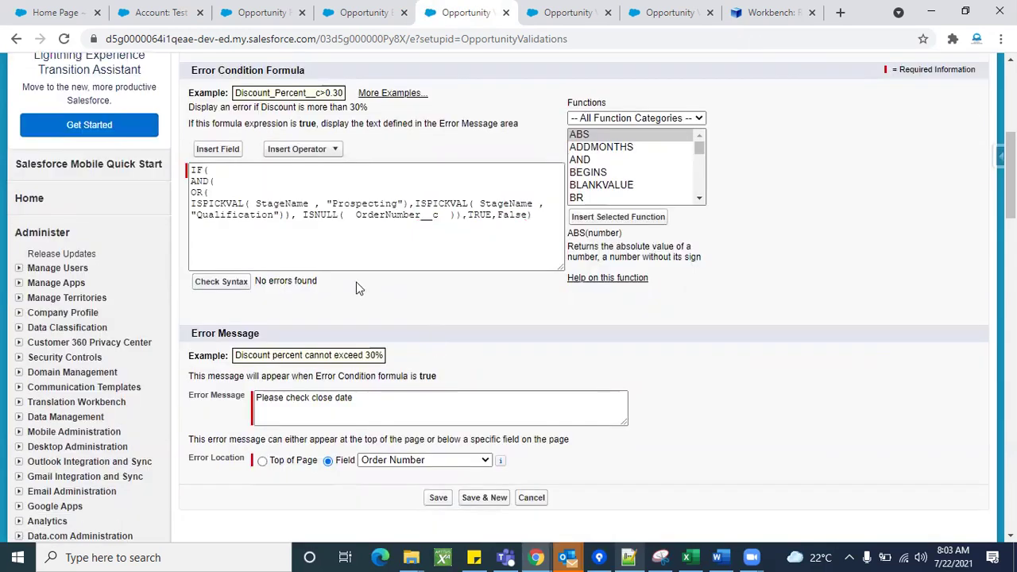
scroll(446, 173, up, 3)
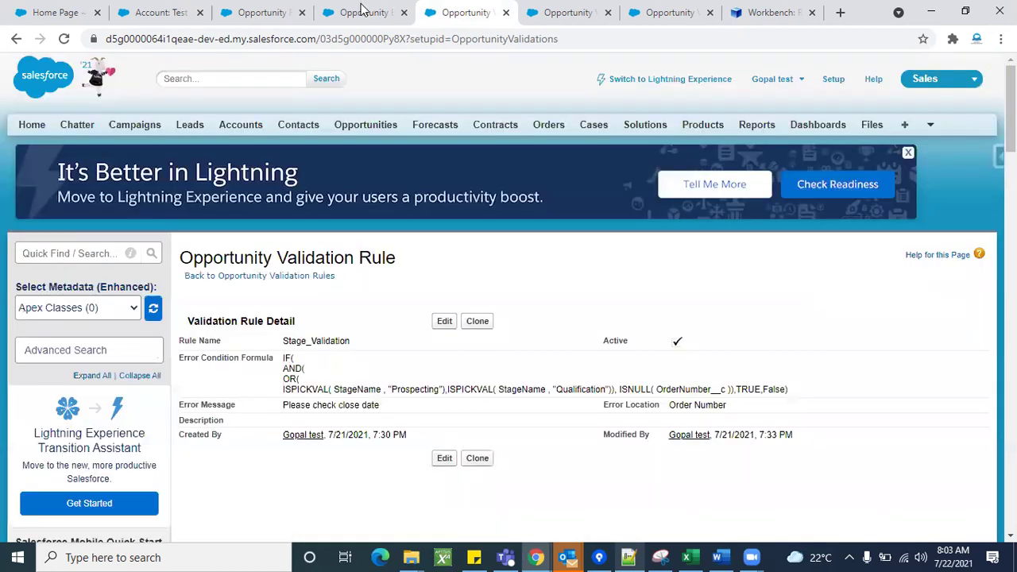
Save the TestCredit opportunity again with stage Qualification and a blank Order Number to retest the rule.
click(361, 10)
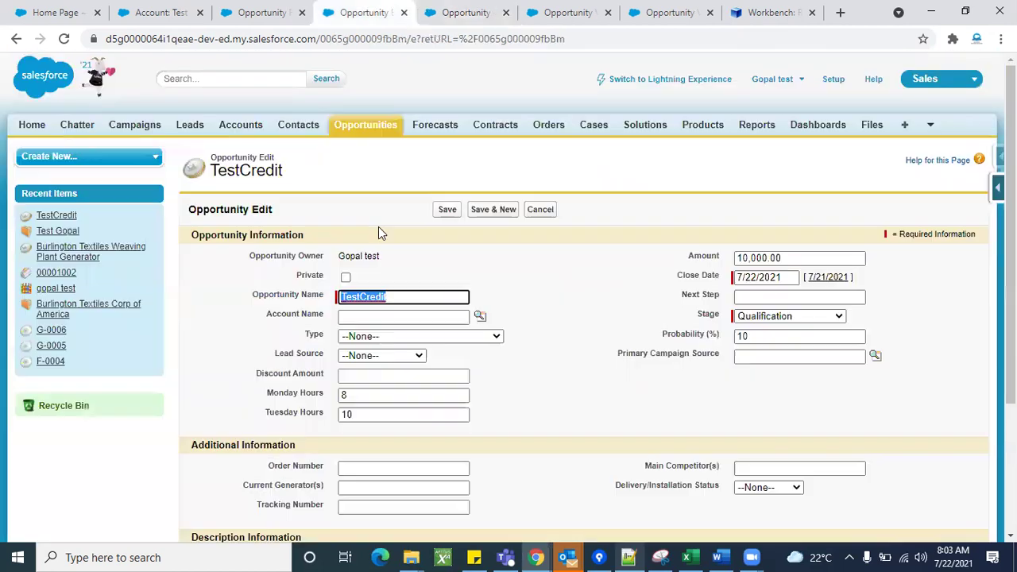
scroll(447, 79, down, 2)
click(447, 62)
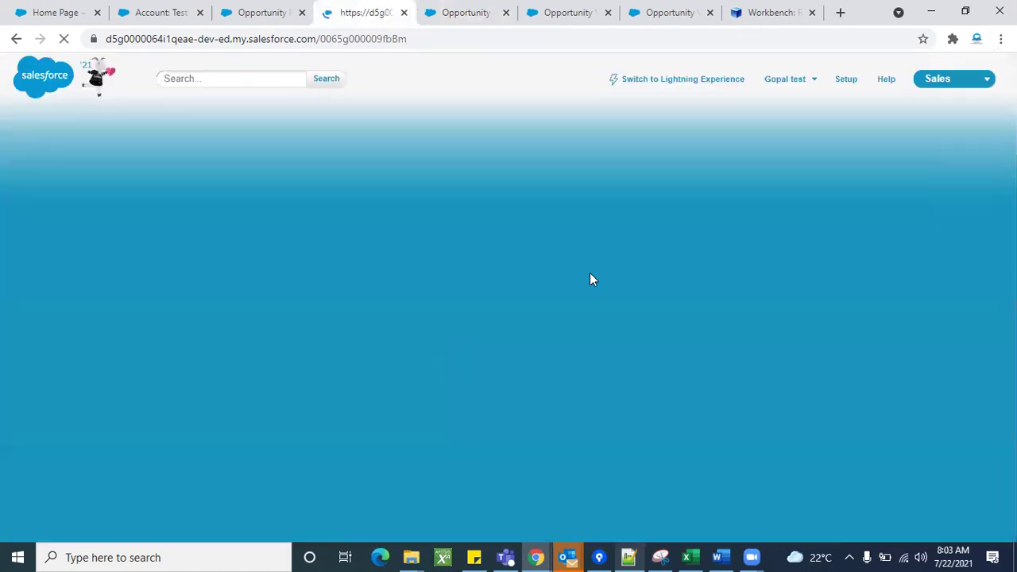
scroll(595, 361, down, 5)
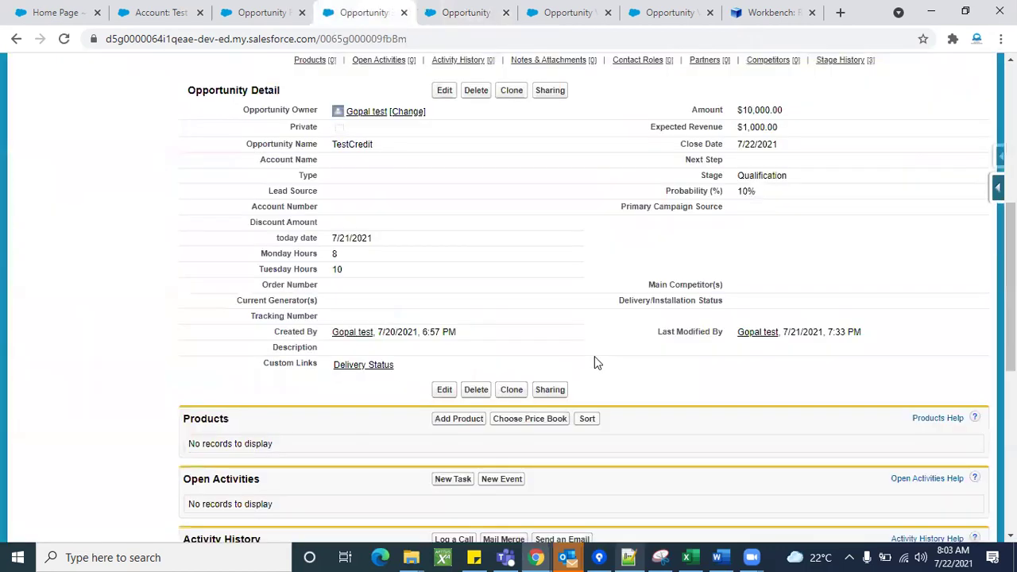
scroll(389, 255, down, 1)
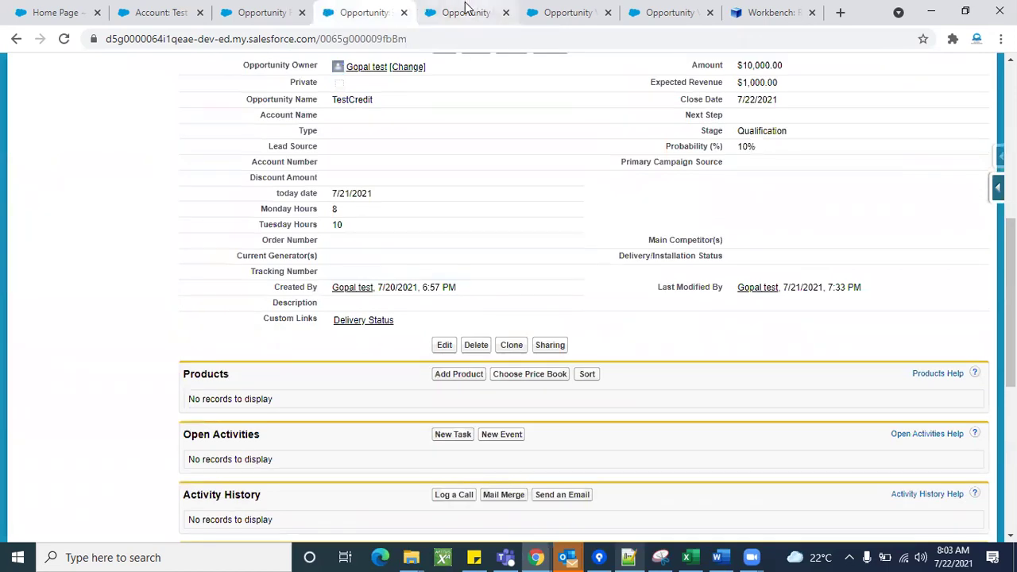
Open the Opportunity fields list and check the API name of the Order Number custom field.
click(572, 11)
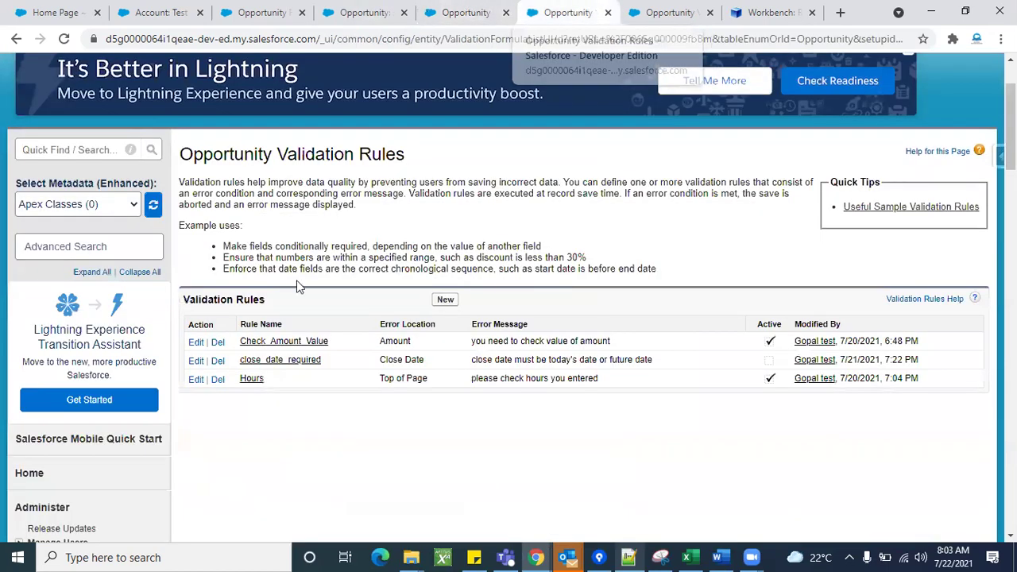
scroll(78, 389, down, 8)
click(73, 382)
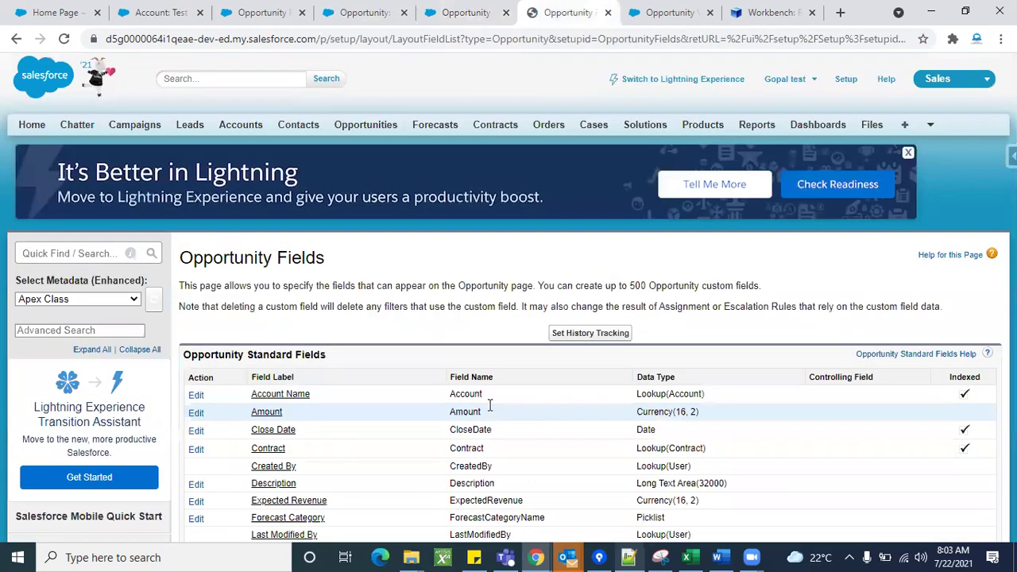
scroll(481, 277, down, 10)
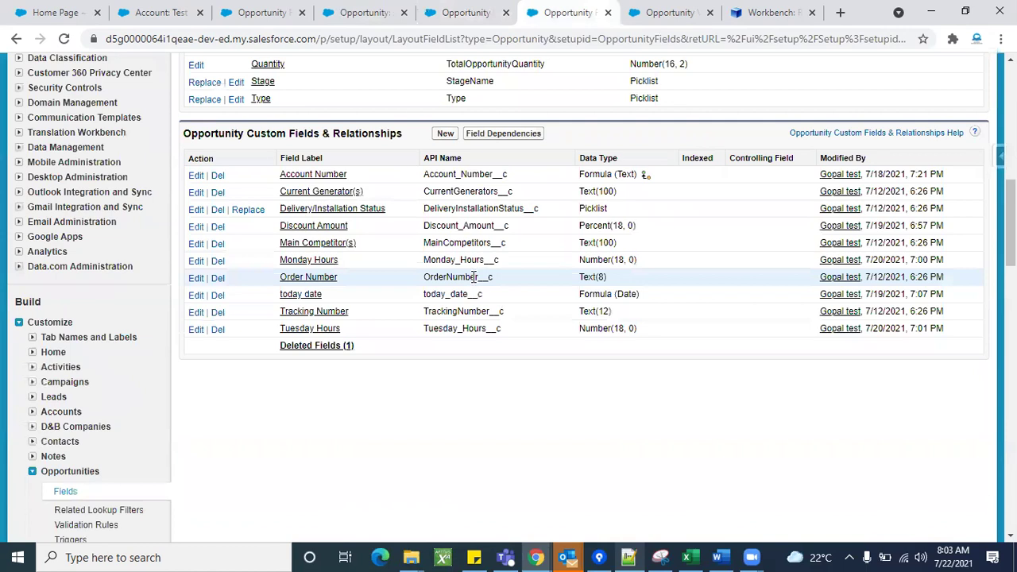
double_click(474, 277)
click(462, 276)
double_click(458, 276)
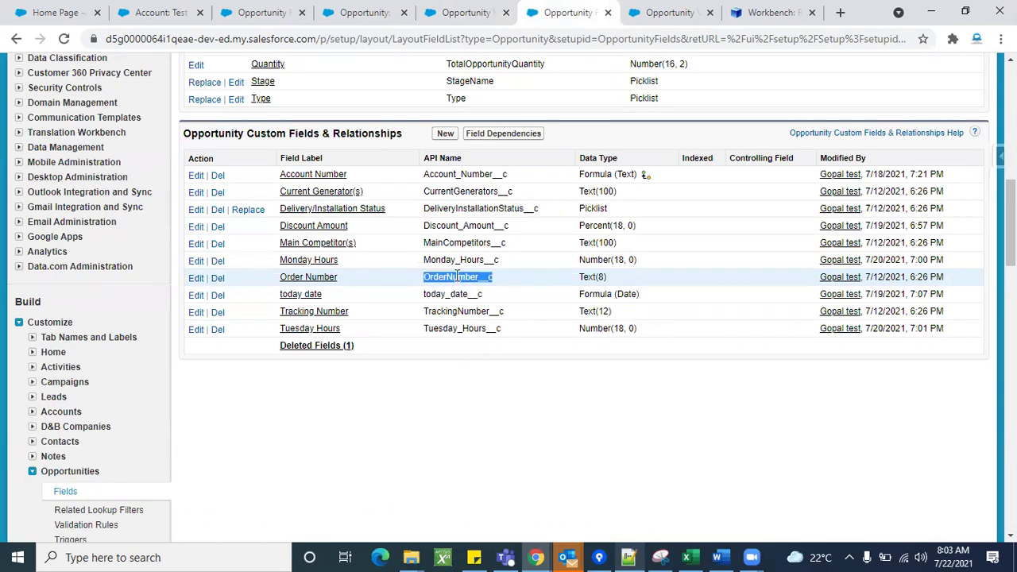
Open the Order Number field definition, examine its data type and general options, and exit without changes.
click(195, 278)
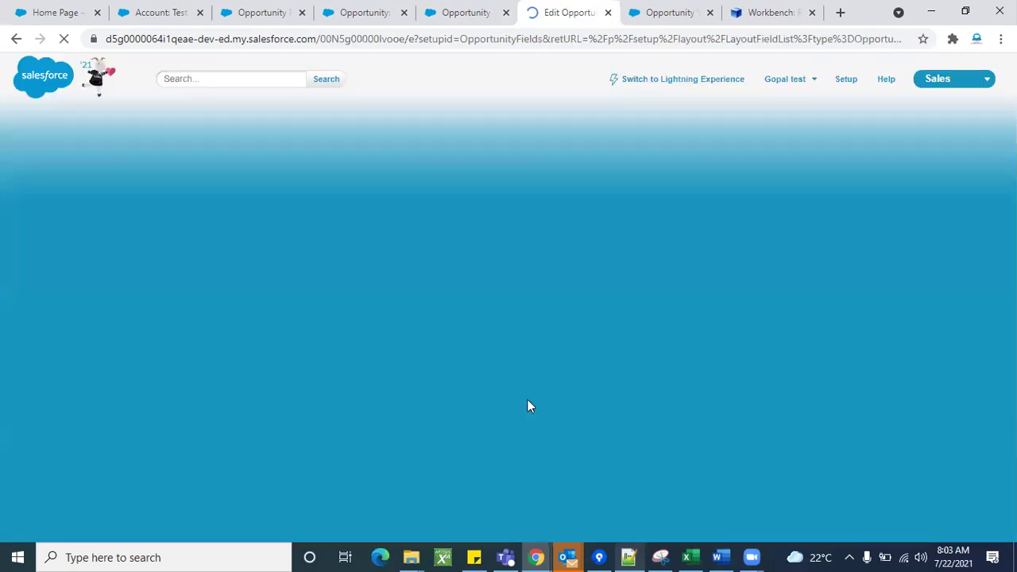
scroll(649, 272, up, 3)
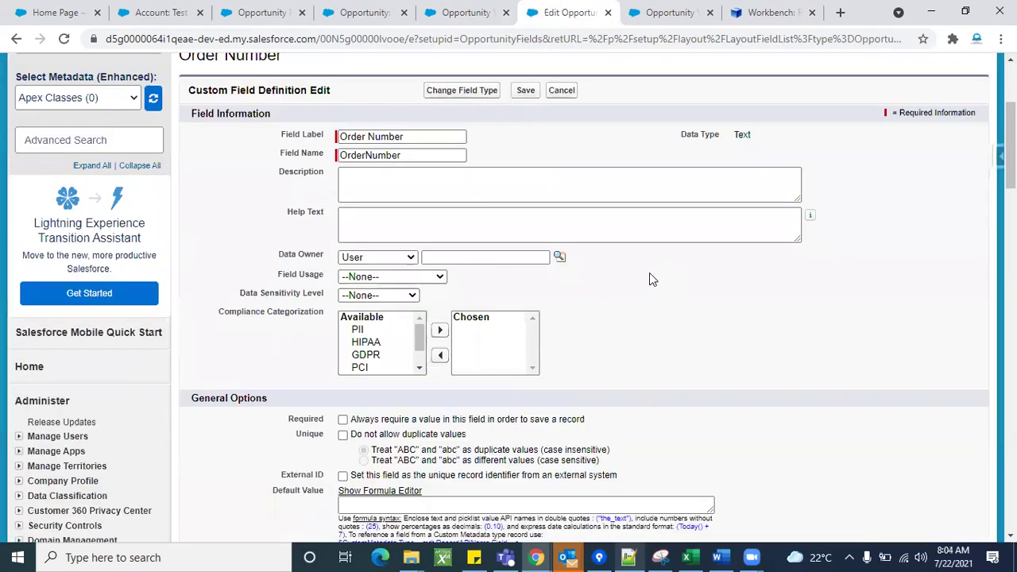
click(569, 99)
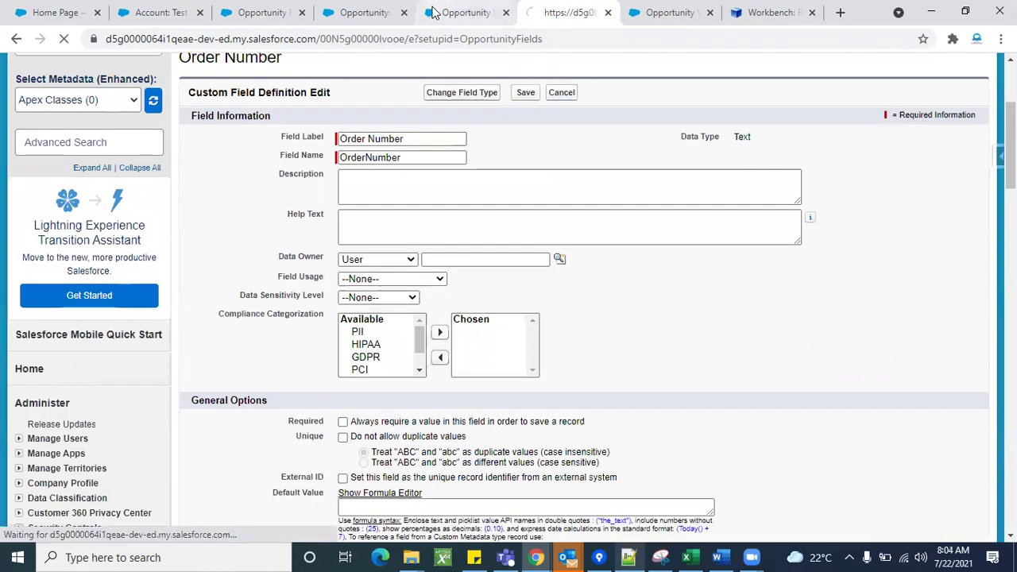
Compare the saved Stage_Validation rule with the TestCredit record, and return to the Opportunity custom fields list.
click(436, 12)
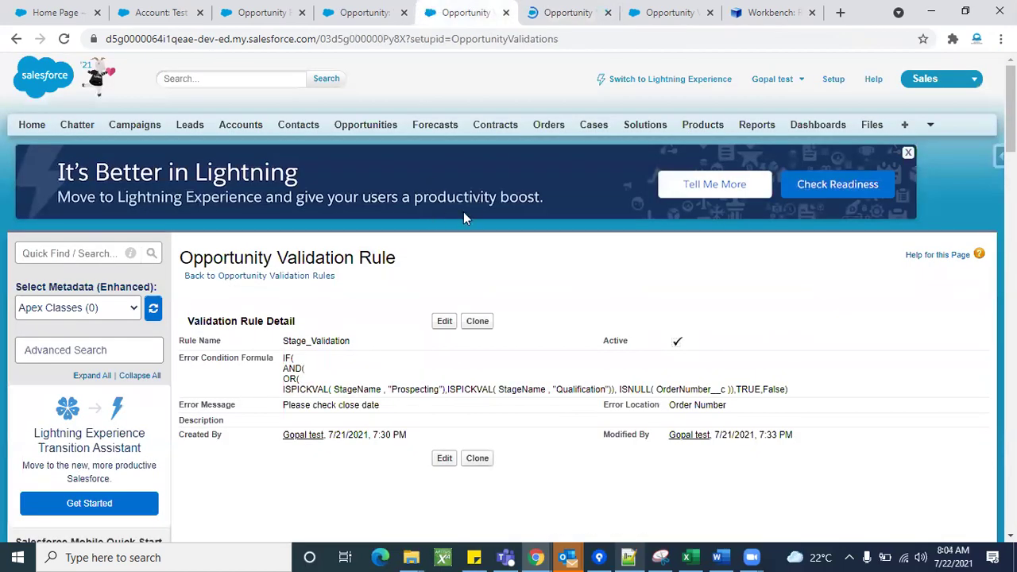
scroll(461, 159, down, 1)
click(374, 12)
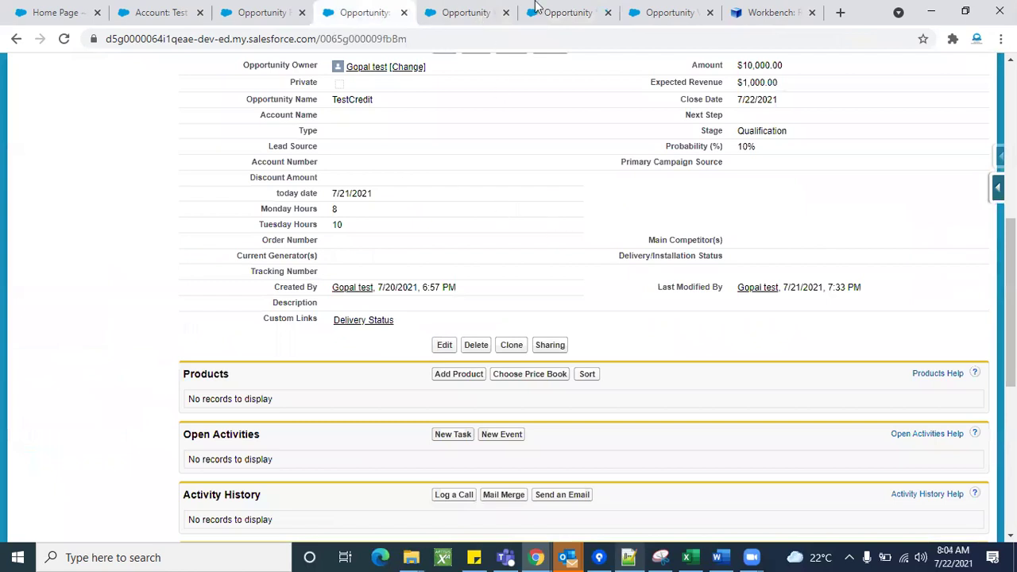
click(477, 10)
click(560, 10)
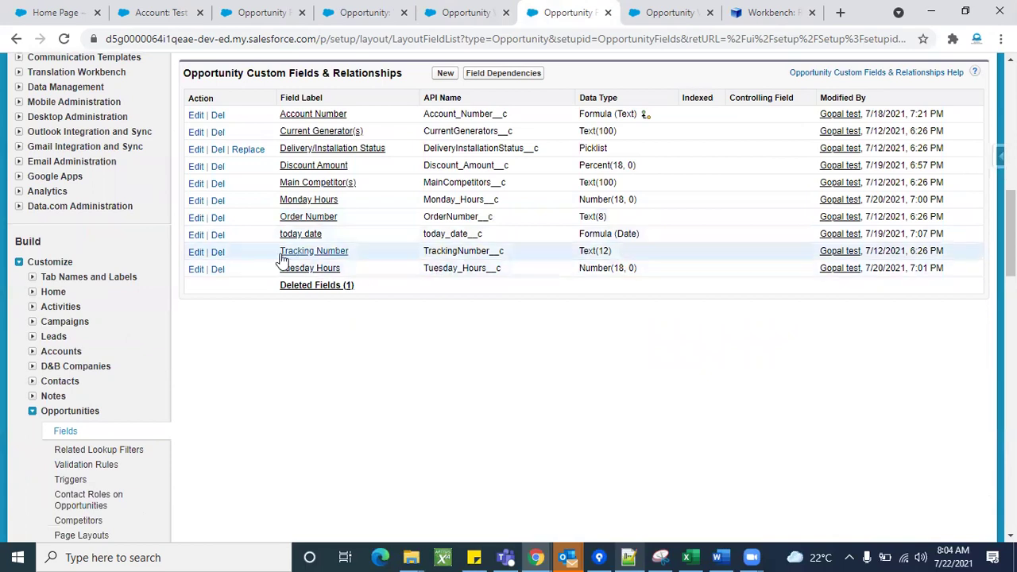
Look through the Opportunity field list, close it, and open the Order Number custom field's definition.
scroll(423, 291, up, 1)
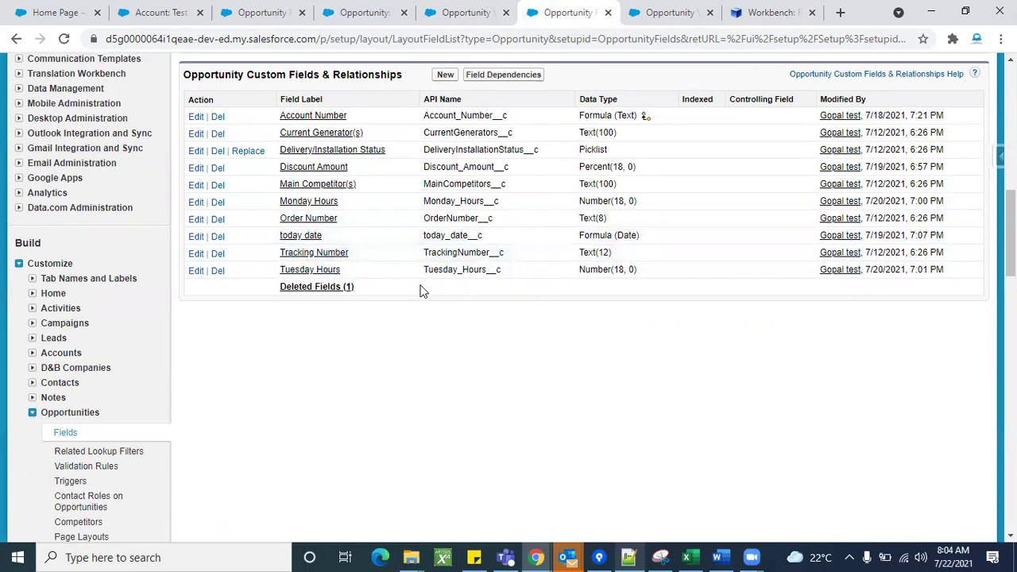
scroll(423, 291, up, 10)
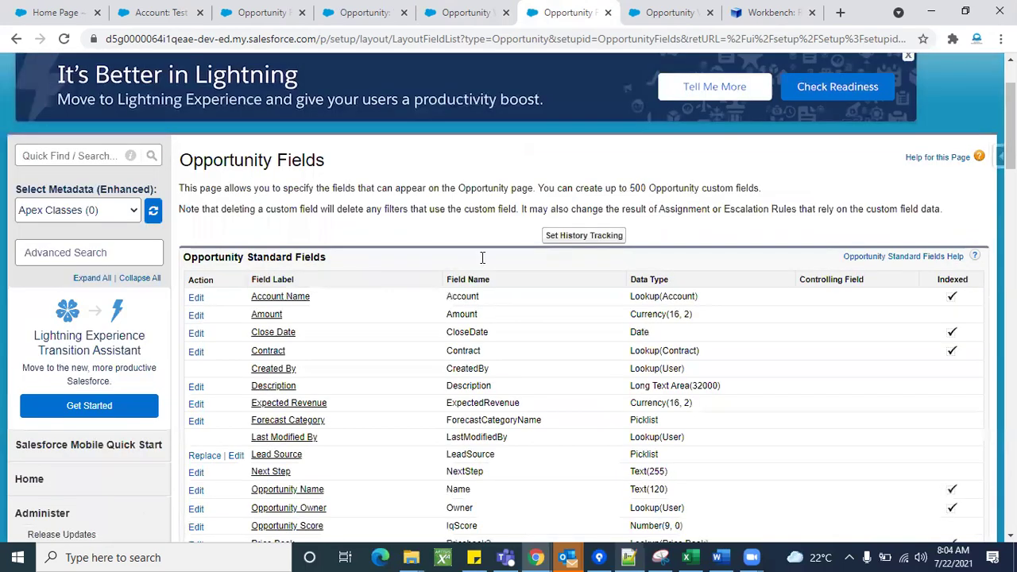
scroll(482, 257, down, 10)
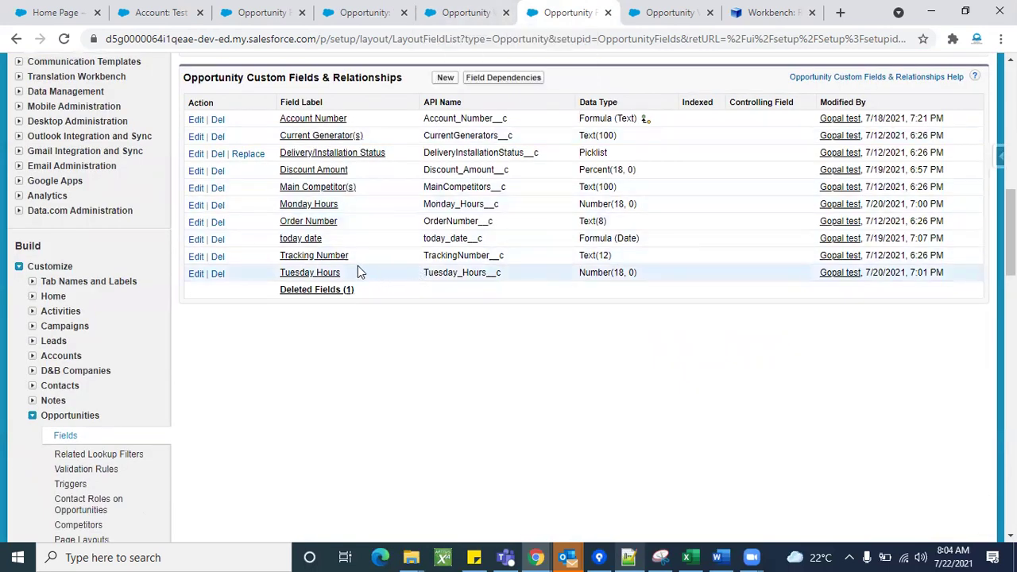
click(608, 12)
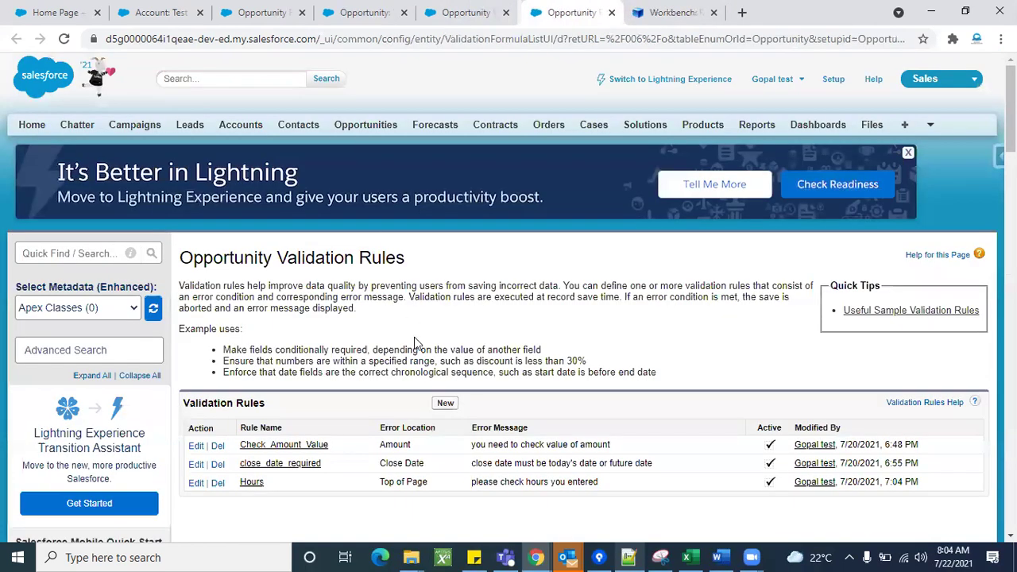
click(271, 12)
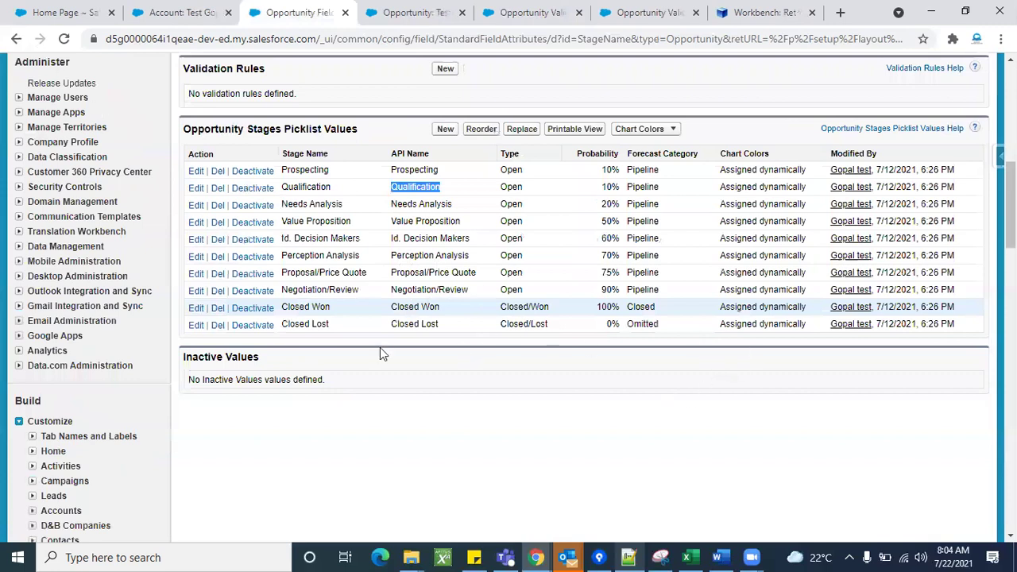
click(313, 265)
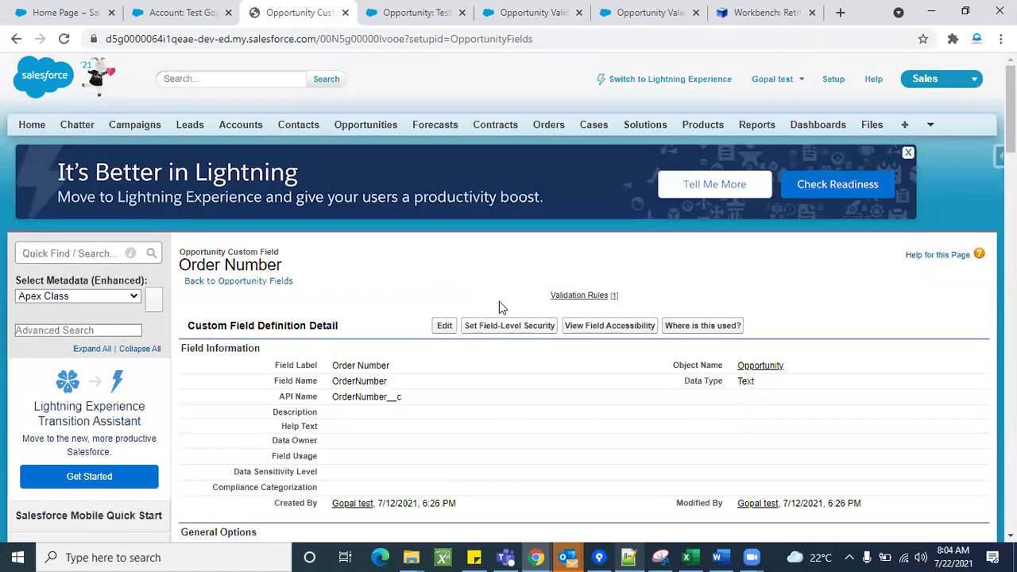
scroll(500, 301, down, 3)
Open the Stage_Validation rule for editing and bring up its error condition formula.
click(532, 13)
click(446, 163)
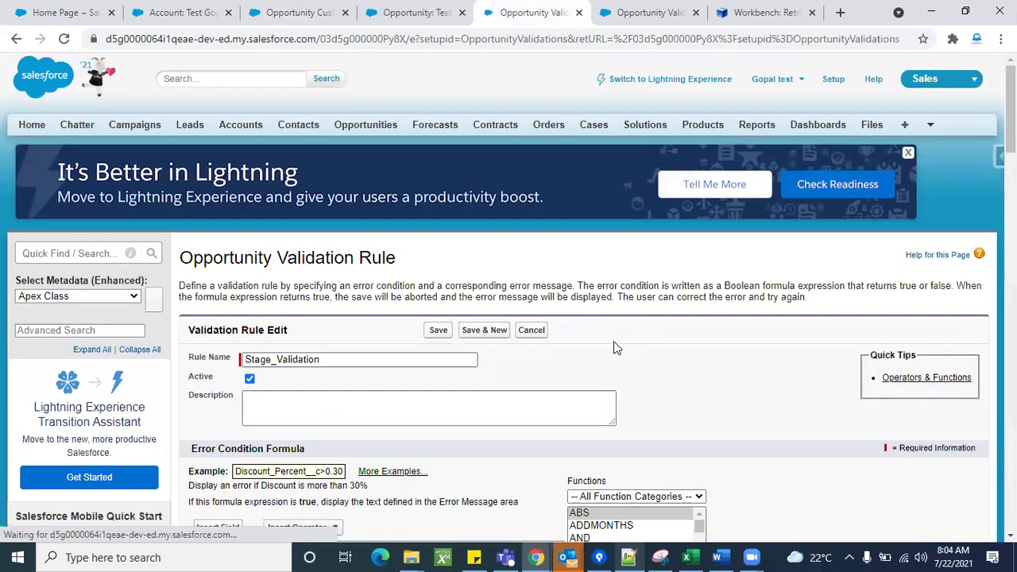
scroll(811, 302, down, 3)
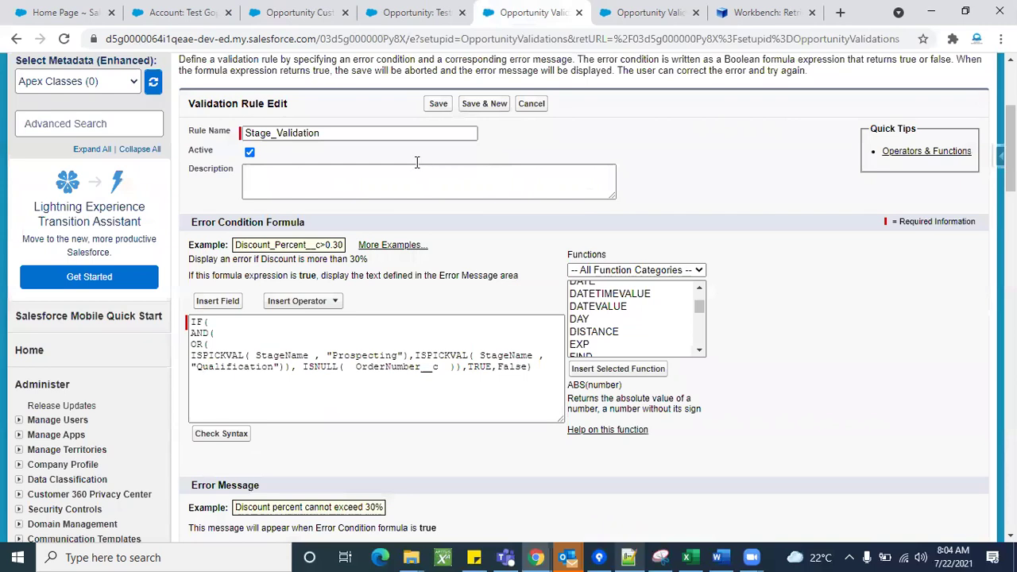
scroll(345, 211, down, 2)
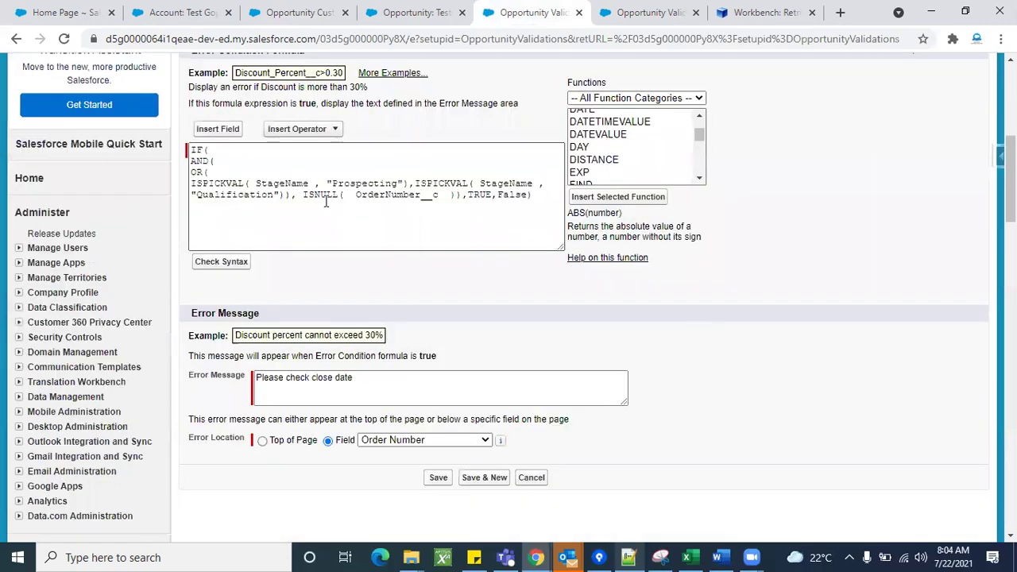
Replace the ISNULL function around OrderNumber__c with ISBLANK in the Stage_Validation error condition formula.
double_click(326, 195)
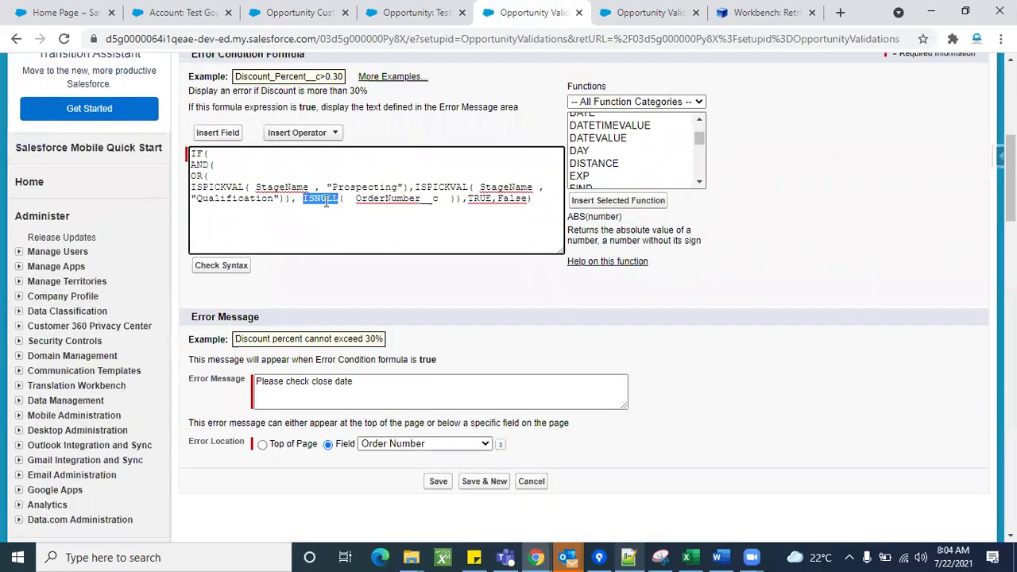
scroll(663, 171, down, 1)
scroll(663, 170, down, 3)
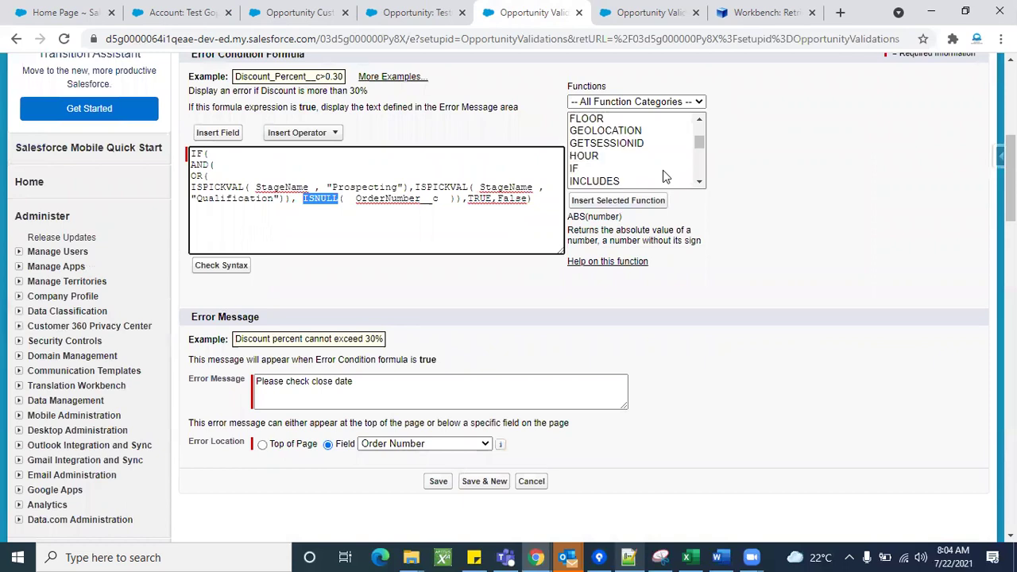
scroll(663, 170, down, 1)
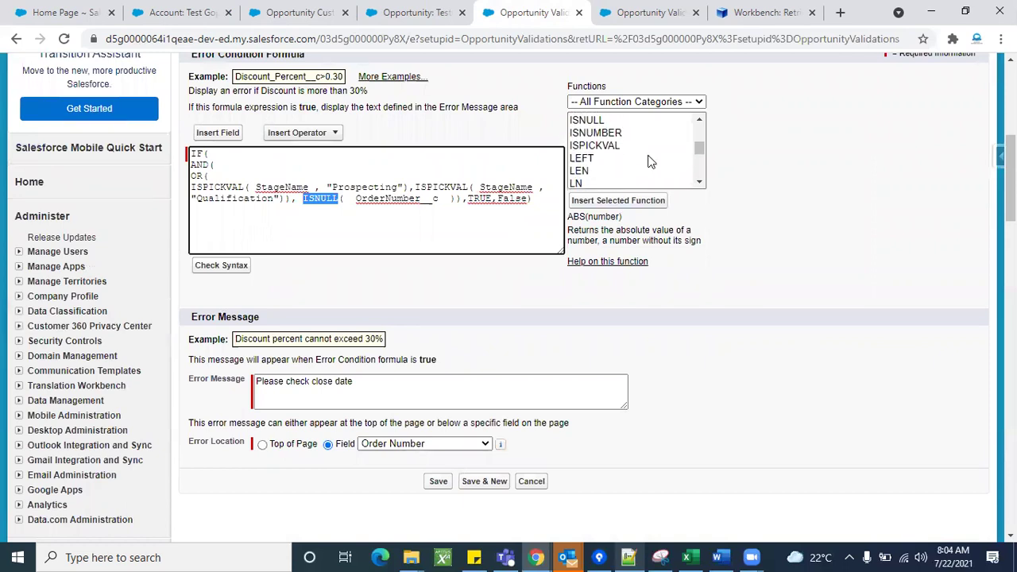
scroll(636, 167, down, 2)
scroll(636, 167, down, 1)
scroll(636, 167, up, 3)
scroll(636, 167, up, 1)
scroll(636, 166, up, 1)
click(602, 134)
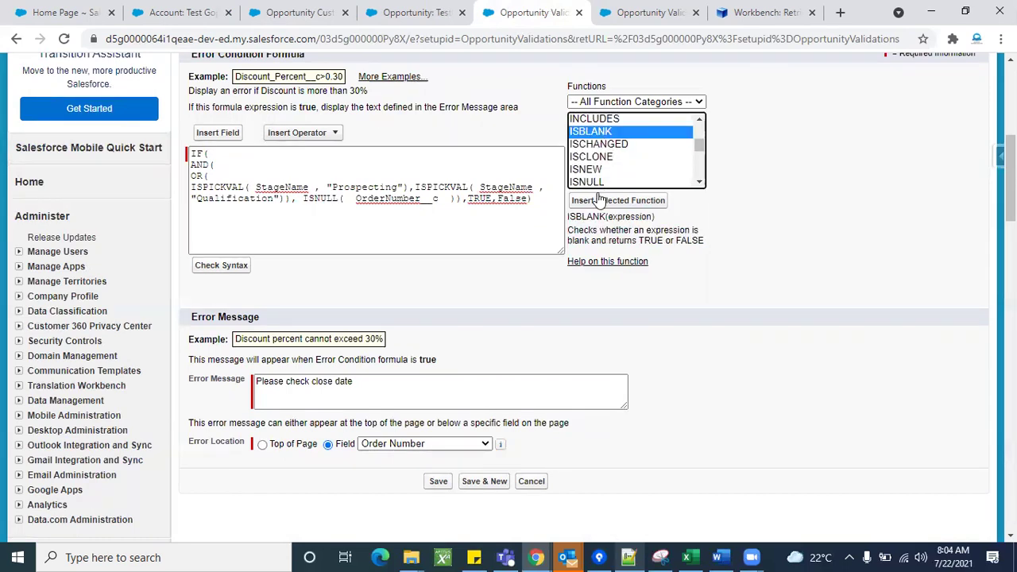
double_click(589, 216)
key(ctrl+c)
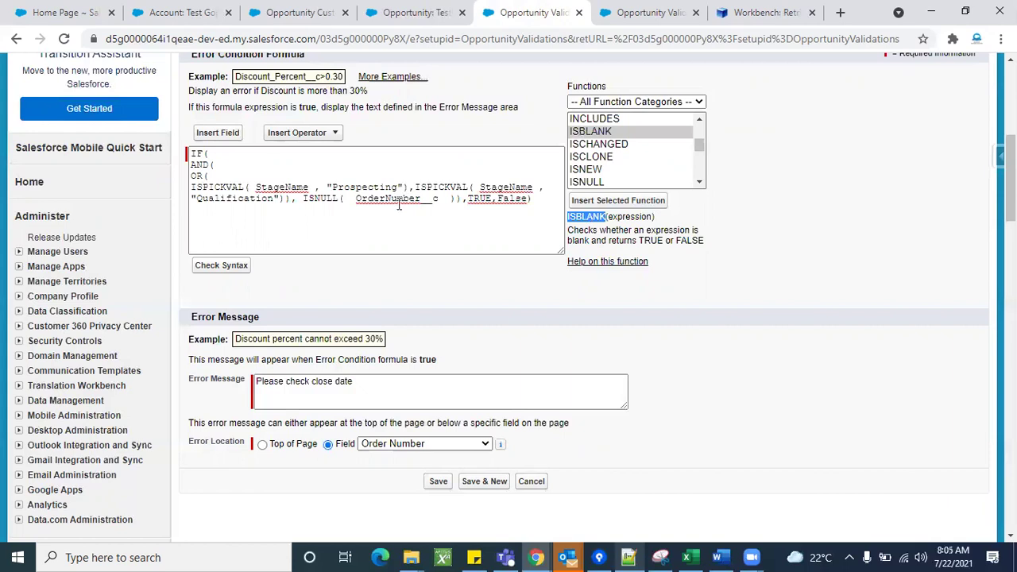
double_click(322, 199)
key(ctrl+v)
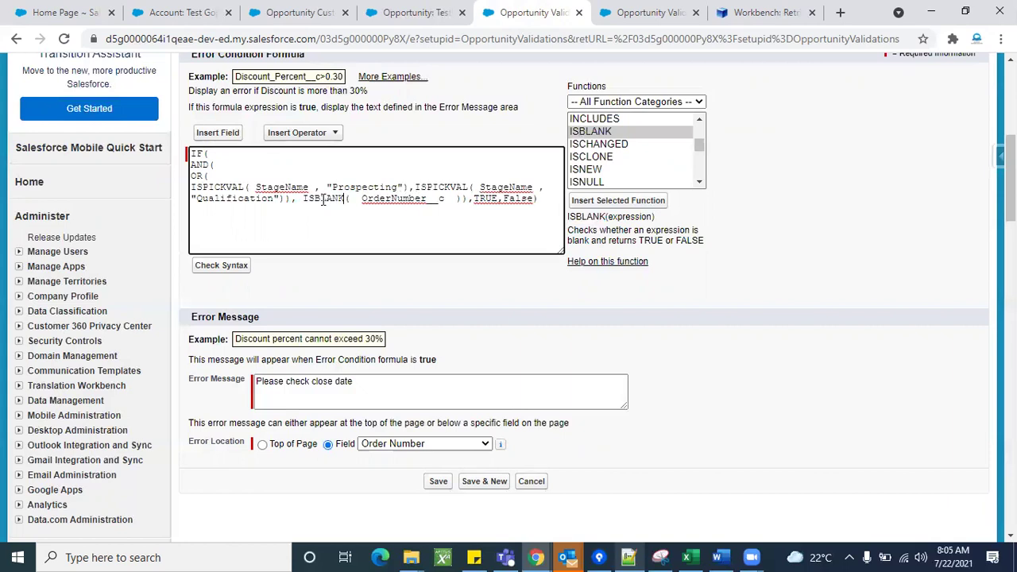
Check the syntax of the error condition formula and save the validation rule.
click(221, 267)
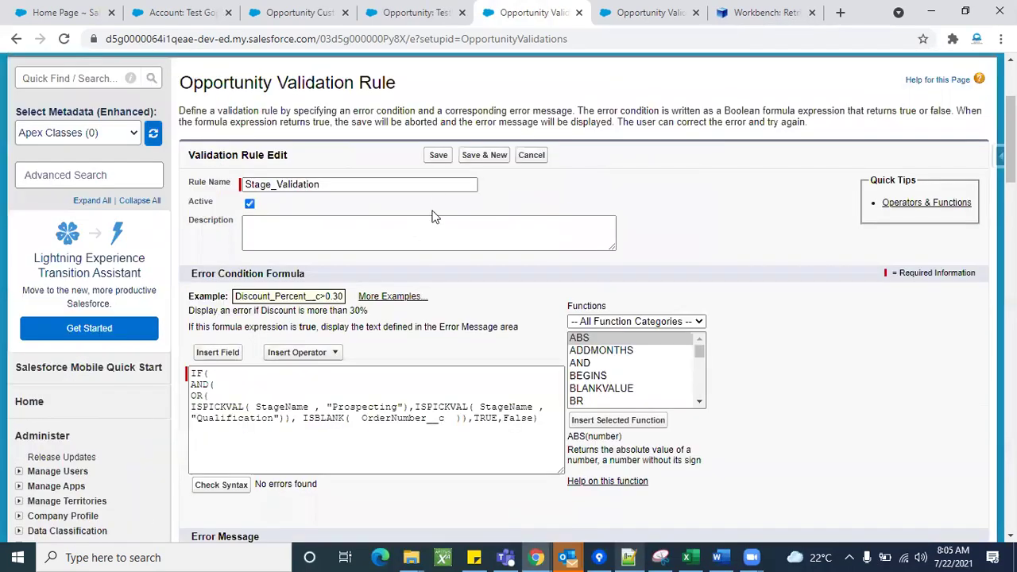
scroll(438, 195, up, 1)
click(437, 196)
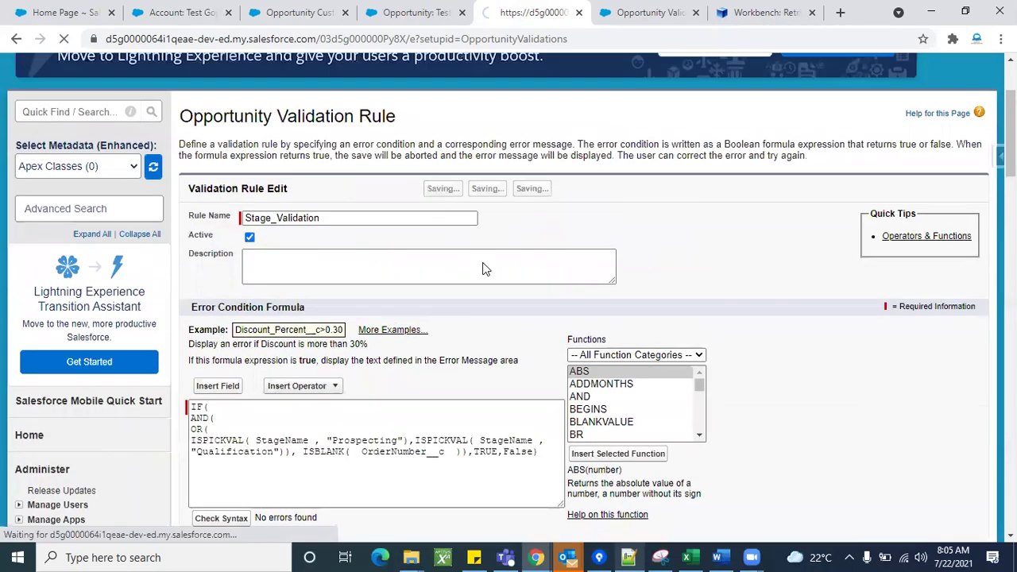
Edit the TestCredit opportunity, set its stage to Prospecting and try to save it with a blank order number.
click(419, 14)
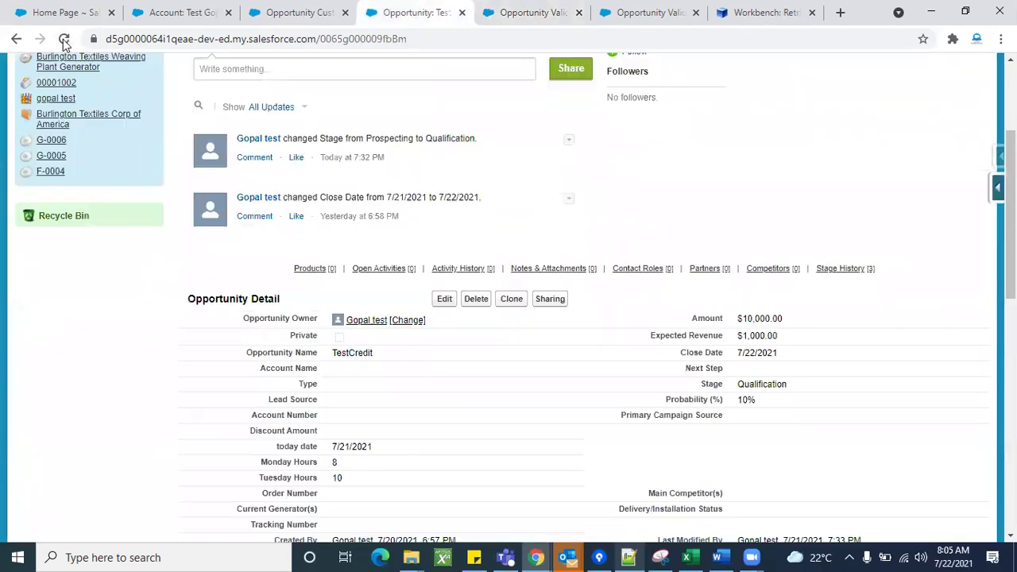
scroll(688, 403, down, 2)
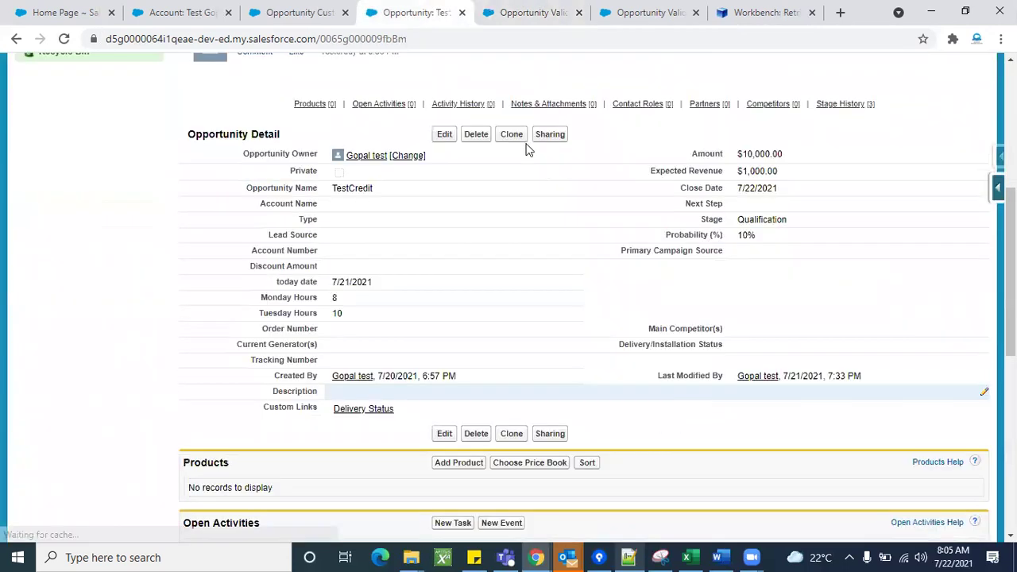
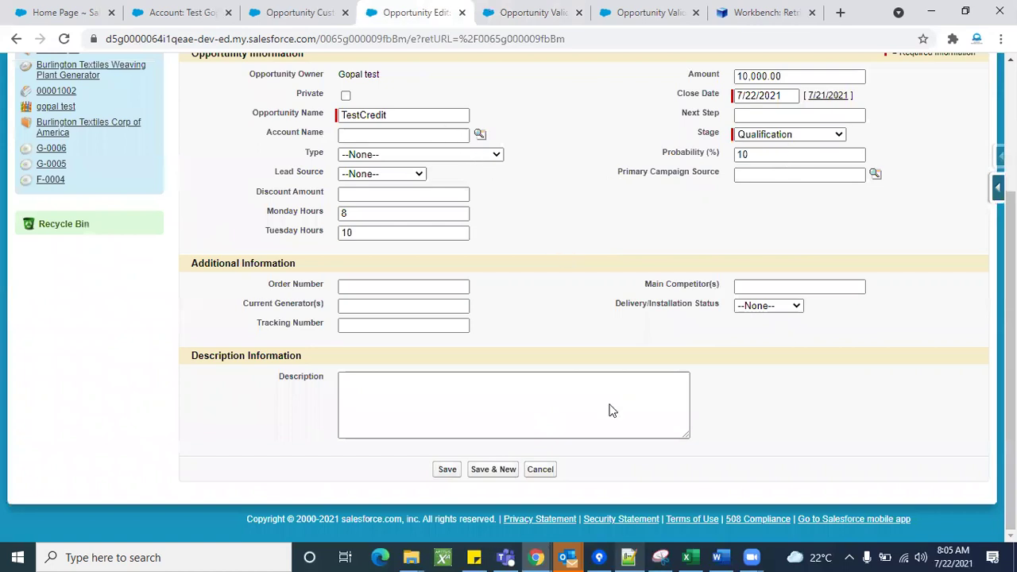
scroll(480, 350, down, 1)
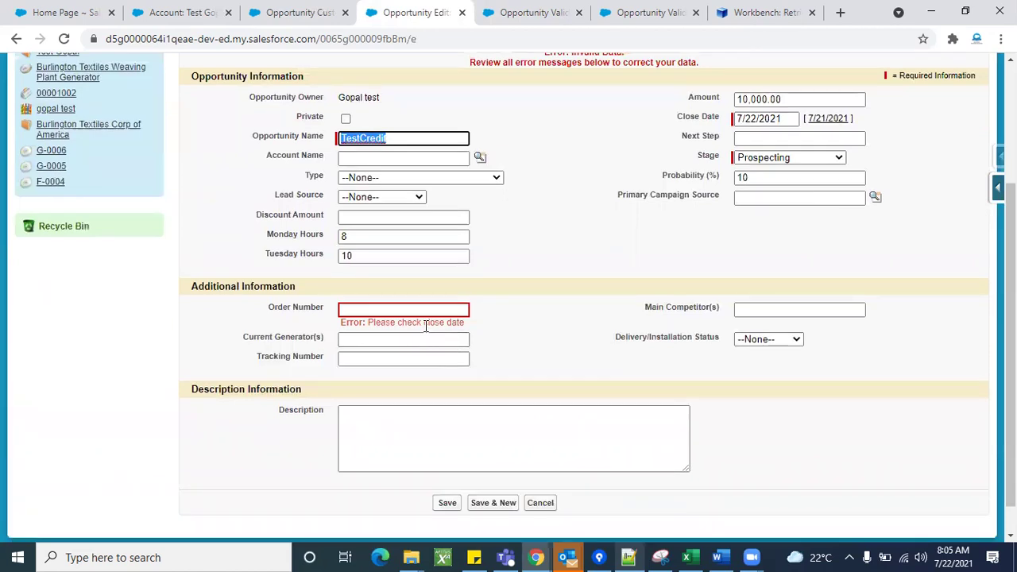
triple_click(427, 326)
click(522, 329)
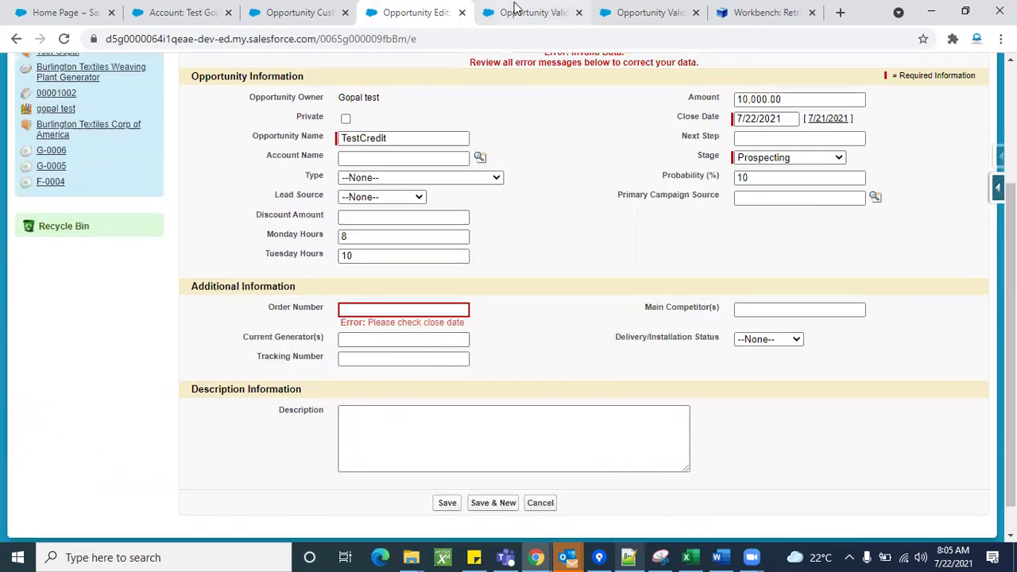
Change the Stage_Validation rule's error message to "Please check order numner", save it and review its stage conditions.
click(516, 11)
click(444, 397)
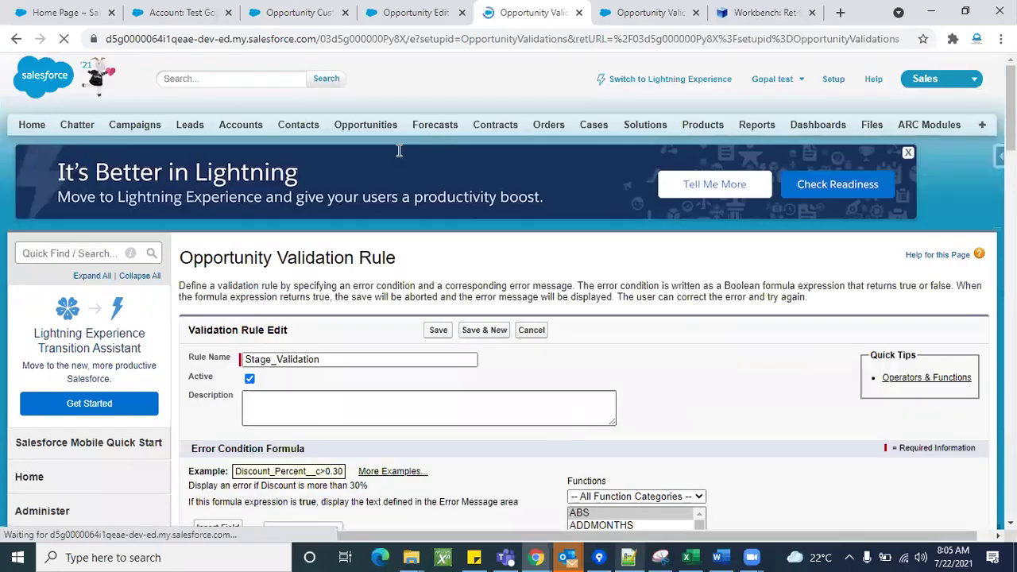
scroll(399, 151, down, 8)
click(400, 151)
text(Please check order numner)
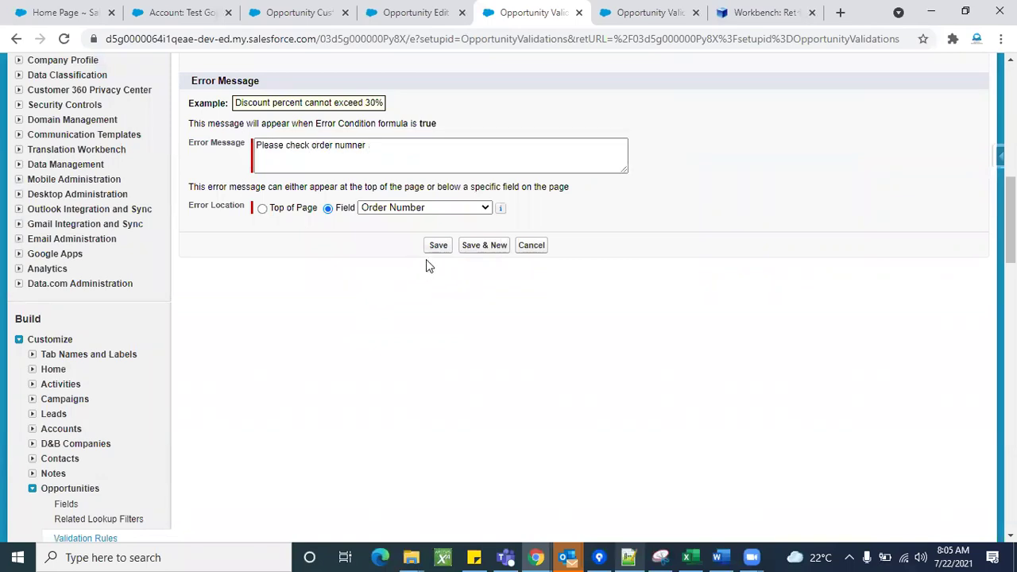
click(438, 248)
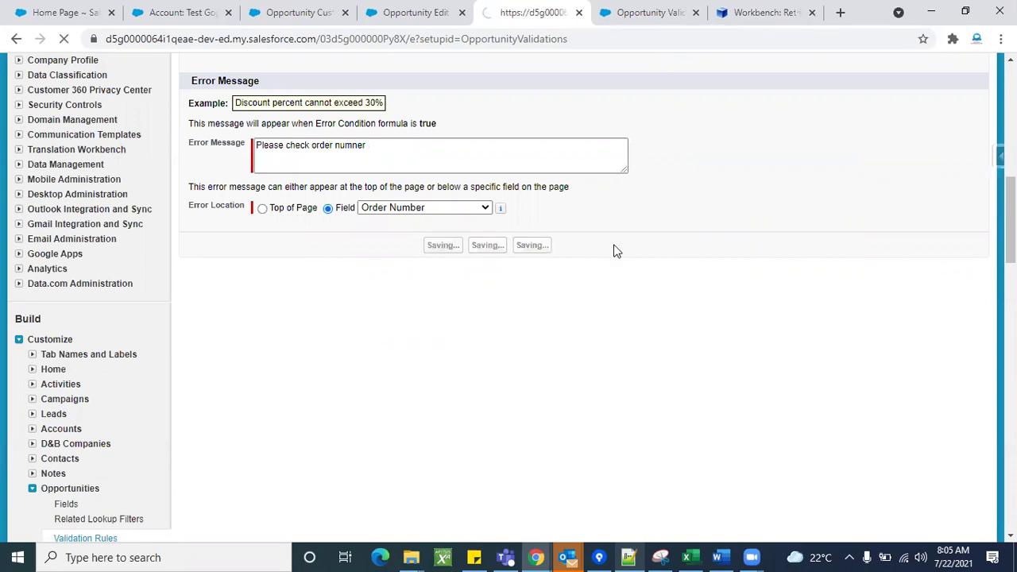
scroll(552, 351, down, 1)
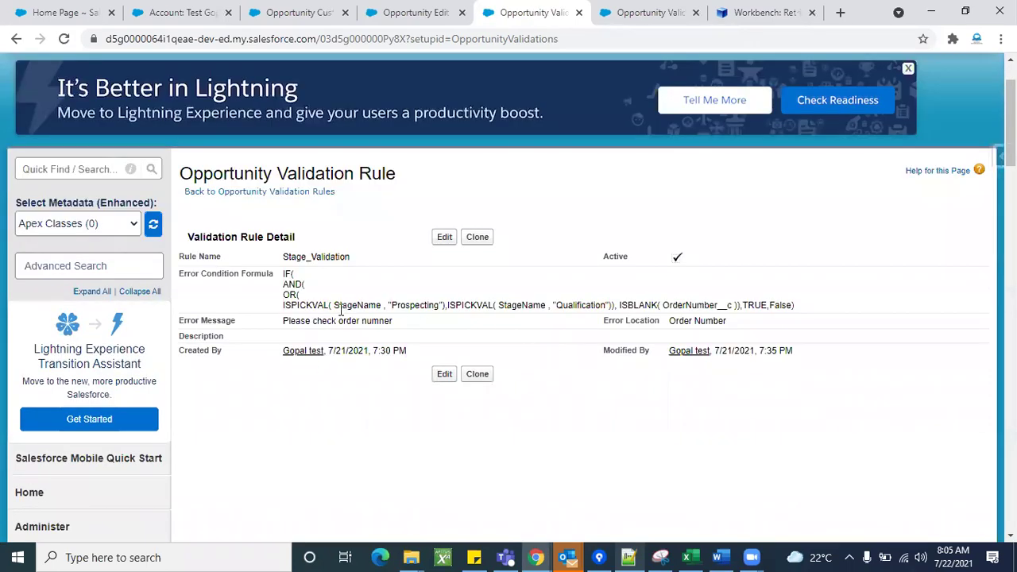
double_click(408, 307)
double_click(570, 305)
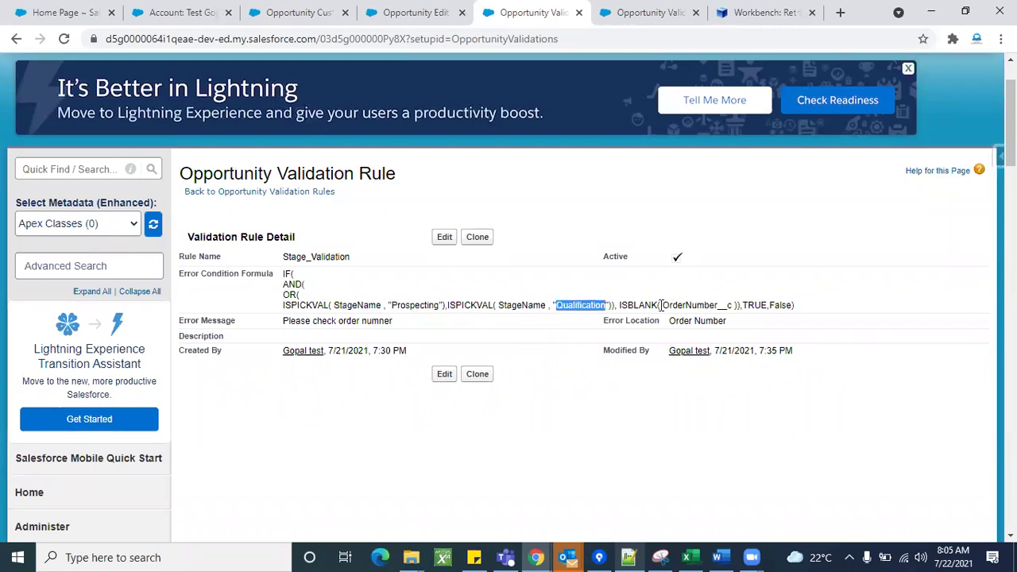
Set the TestCredit opportunity's stage to Qualification and try to save it with the order number blank.
click(408, 12)
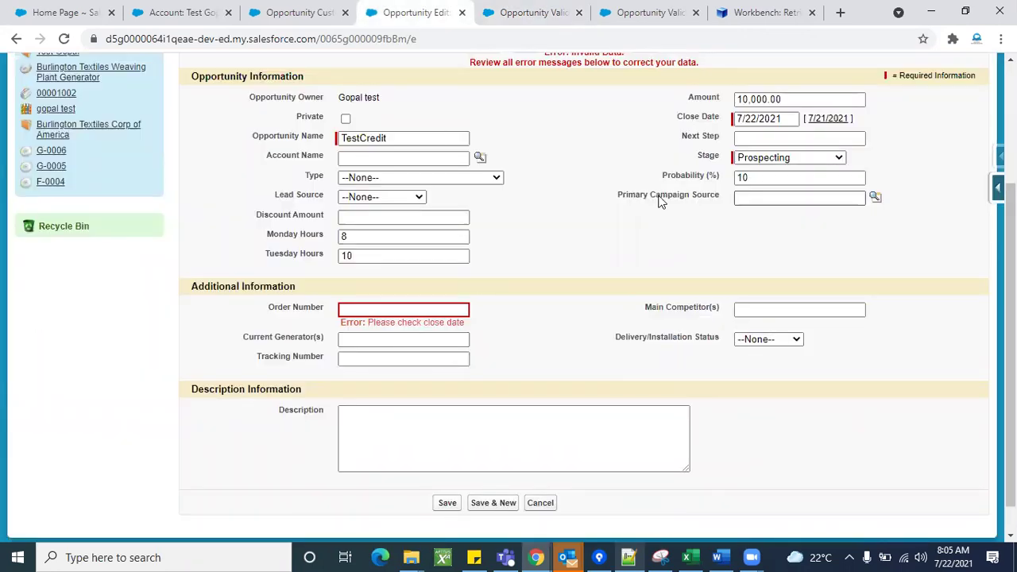
click(777, 159)
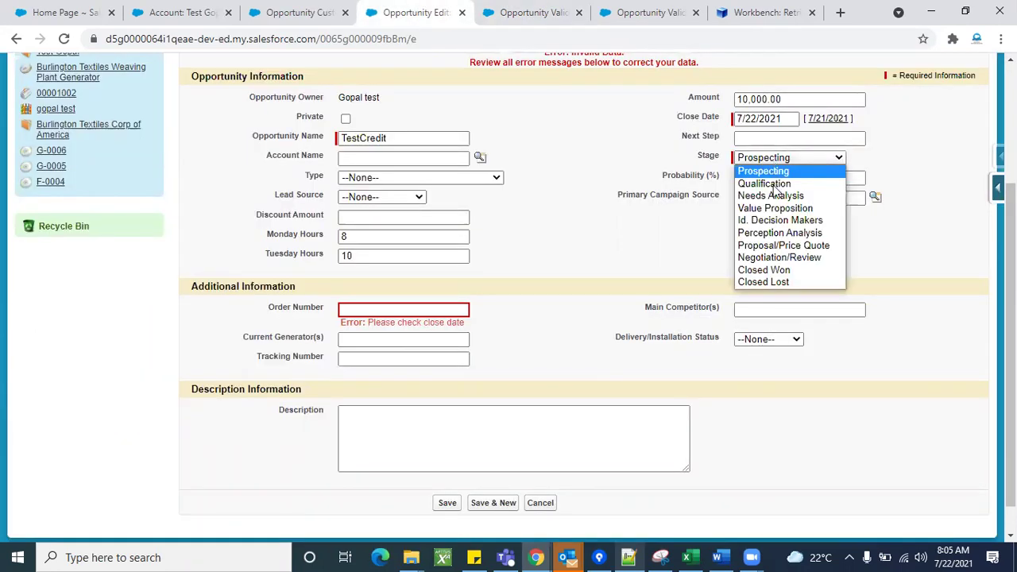
click(765, 183)
scroll(477, 134, up, 1)
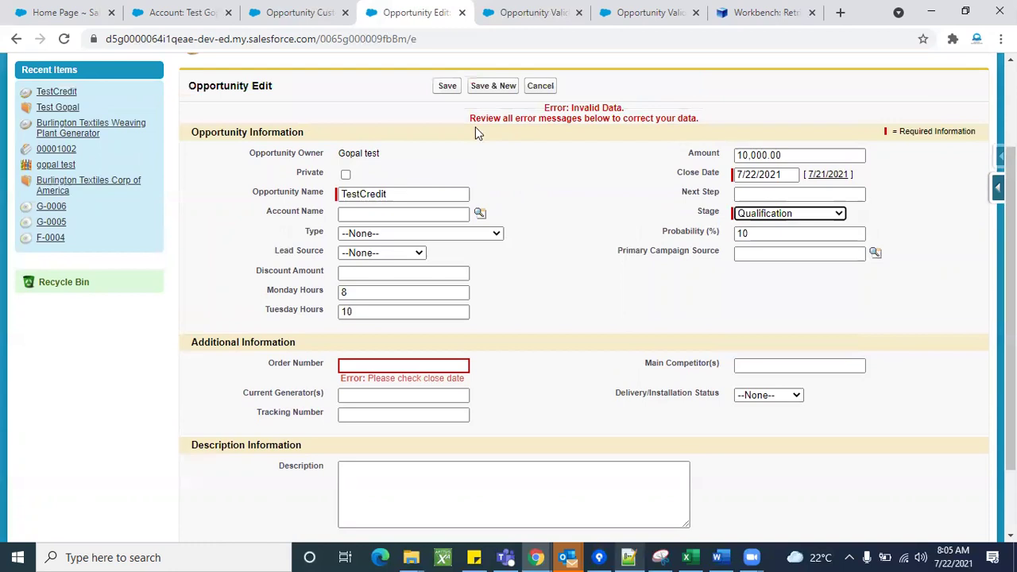
click(445, 86)
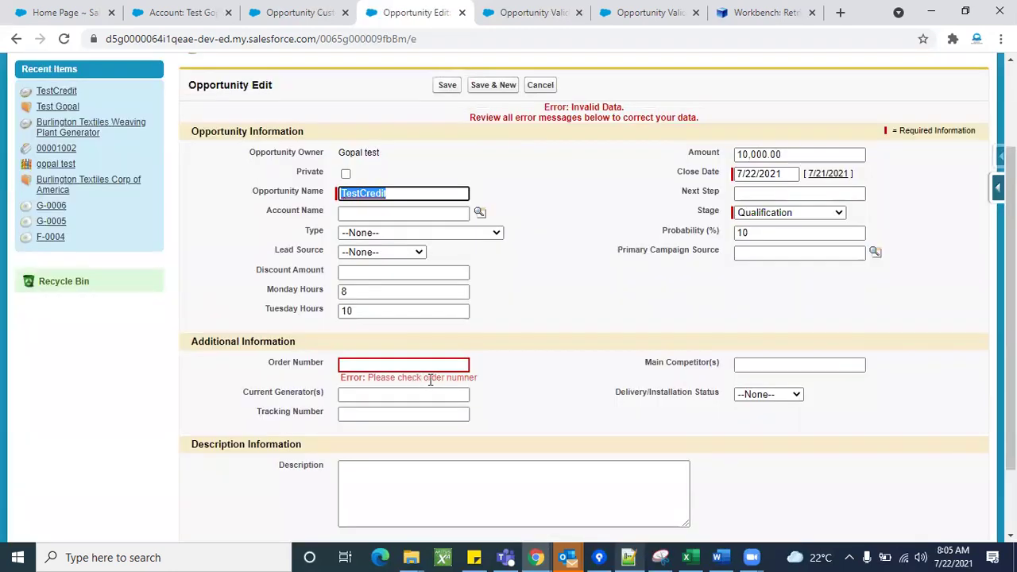
triple_click(430, 379)
drag(430, 380, 613, 355)
click(616, 351)
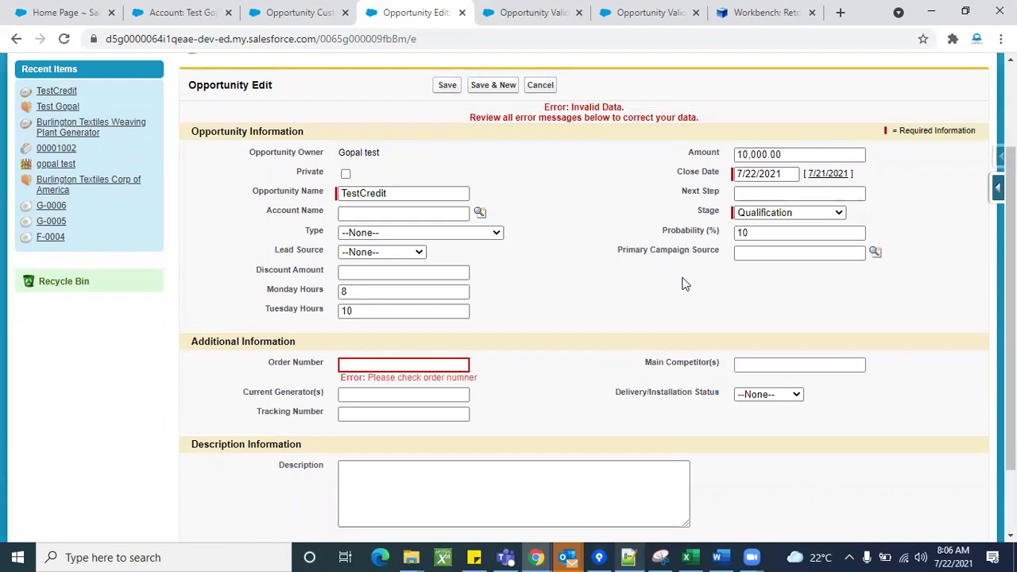
Set the TestCredit opportunity's stage to Value Proposition, save it and check the record's details.
click(795, 216)
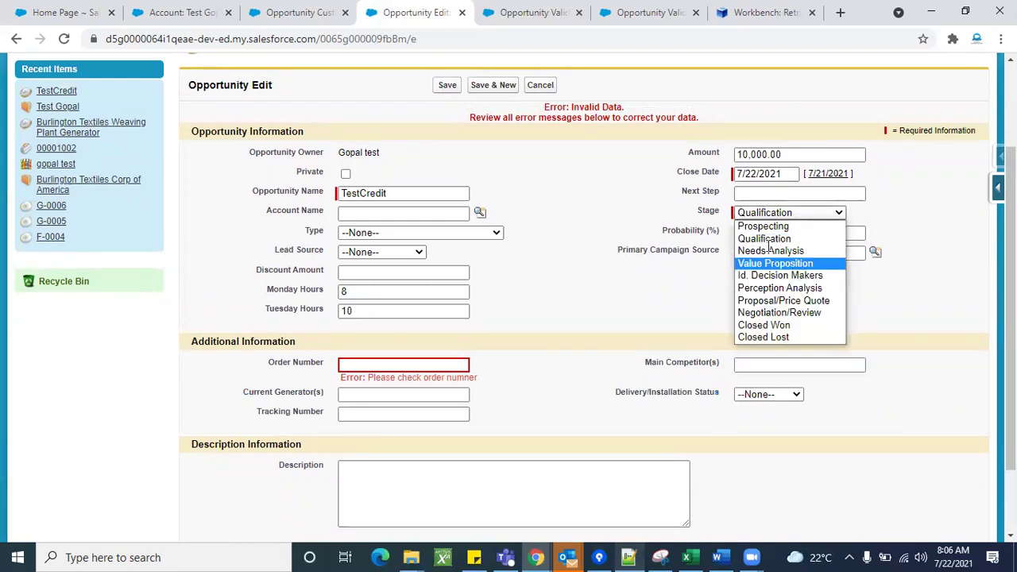
click(787, 264)
click(449, 89)
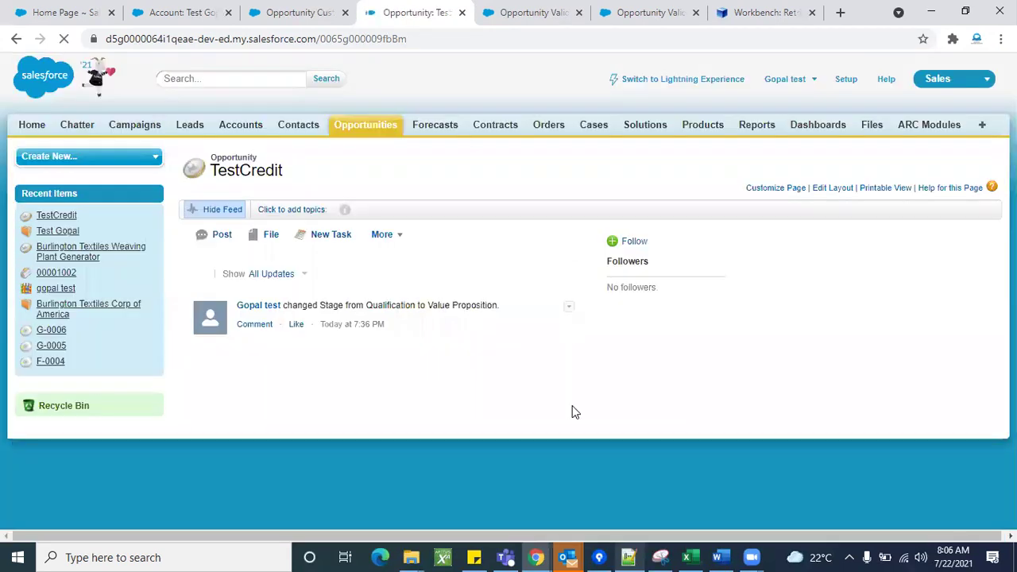
scroll(575, 412, down, 3)
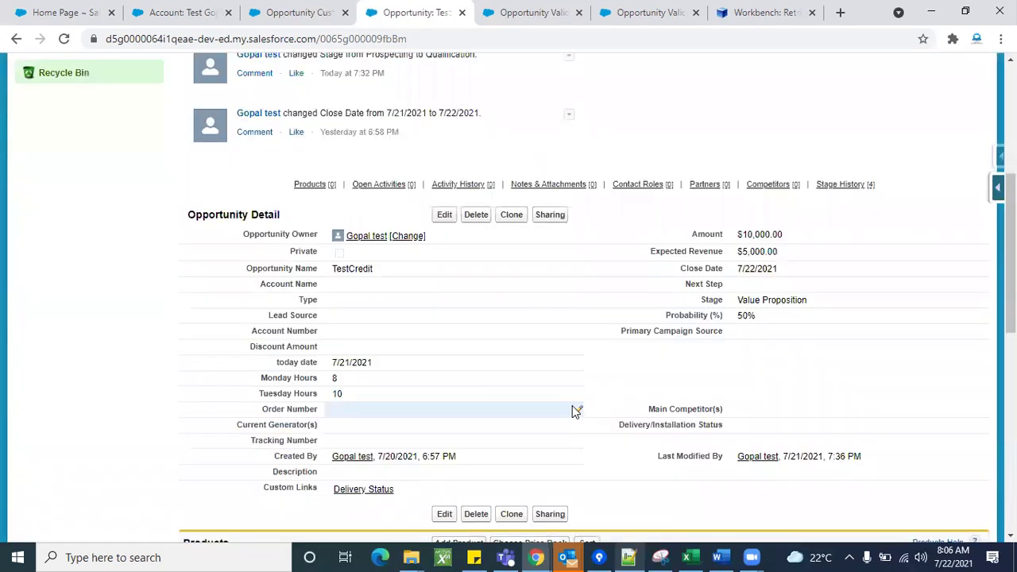
scroll(576, 412, down, 1)
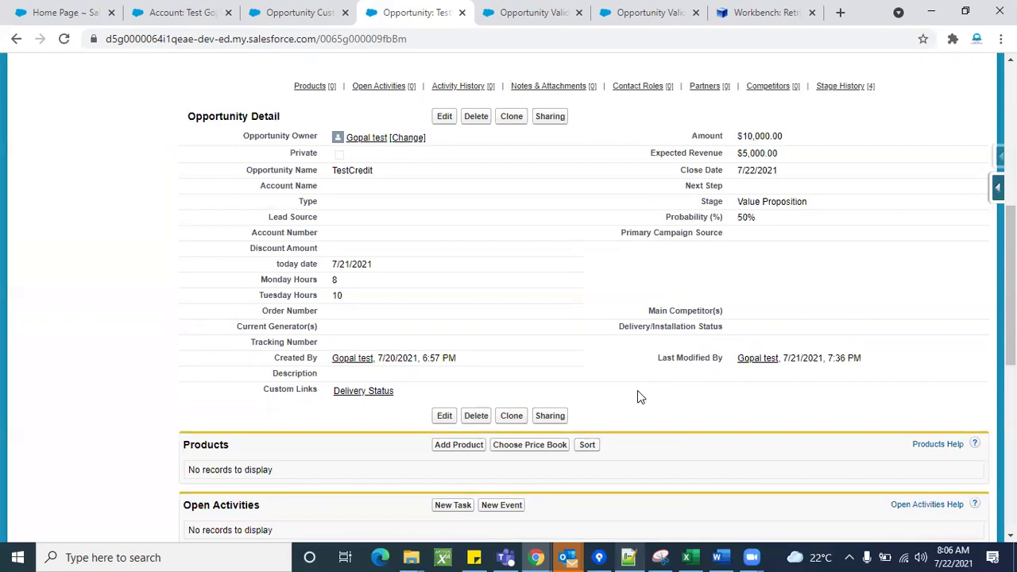
scroll(637, 391, up, 2)
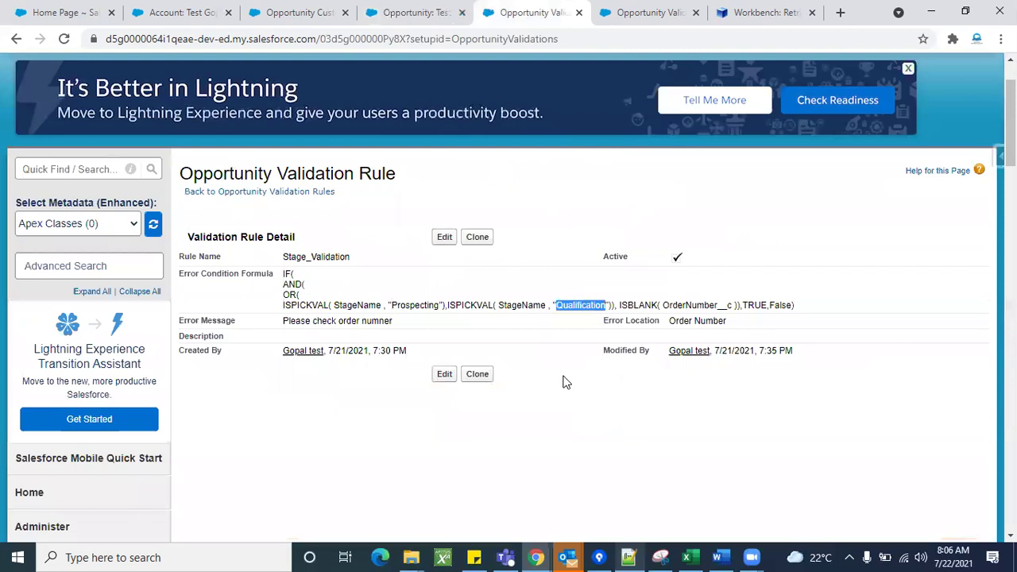
click(409, 18)
double_click(793, 307)
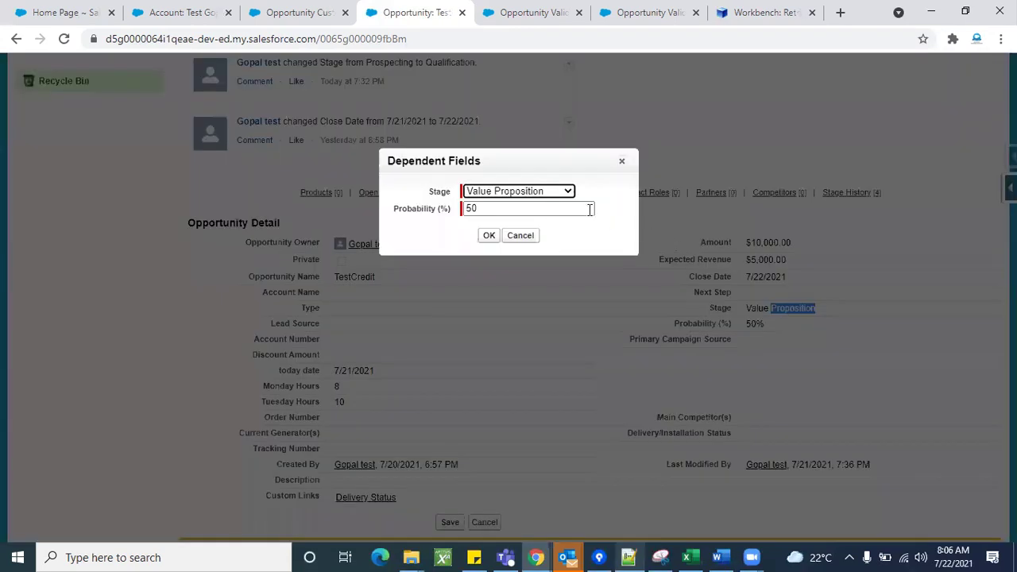
click(554, 194)
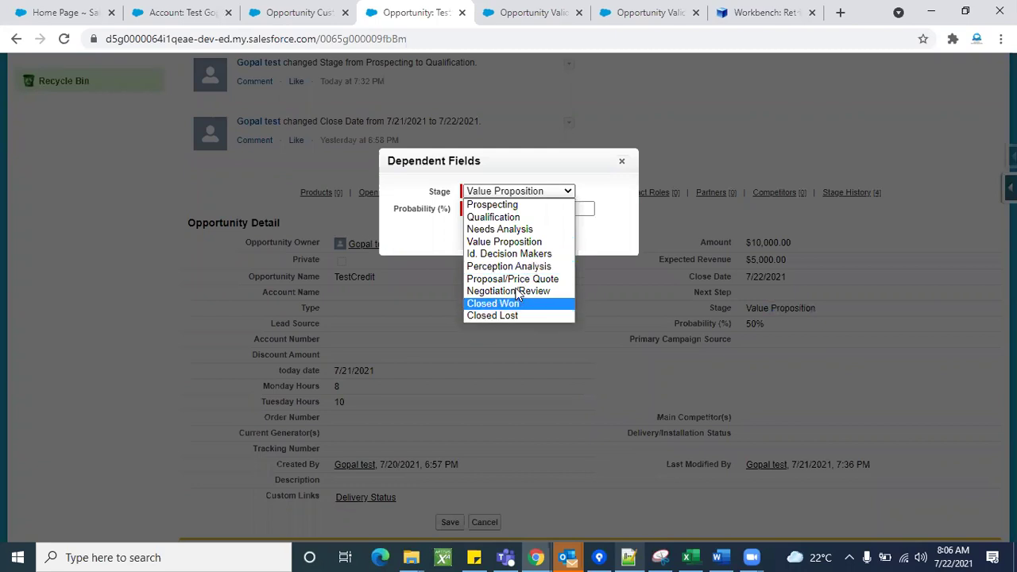
click(516, 279)
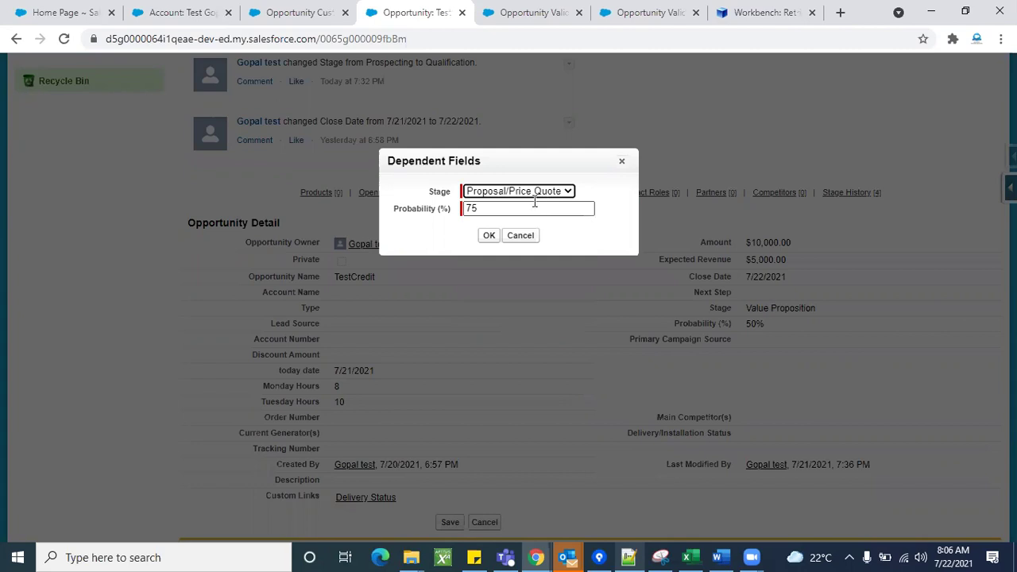
Open the Opportunity Stage field's definition and copy the Proposal/Price Quote stage name from its picklist values.
click(317, 9)
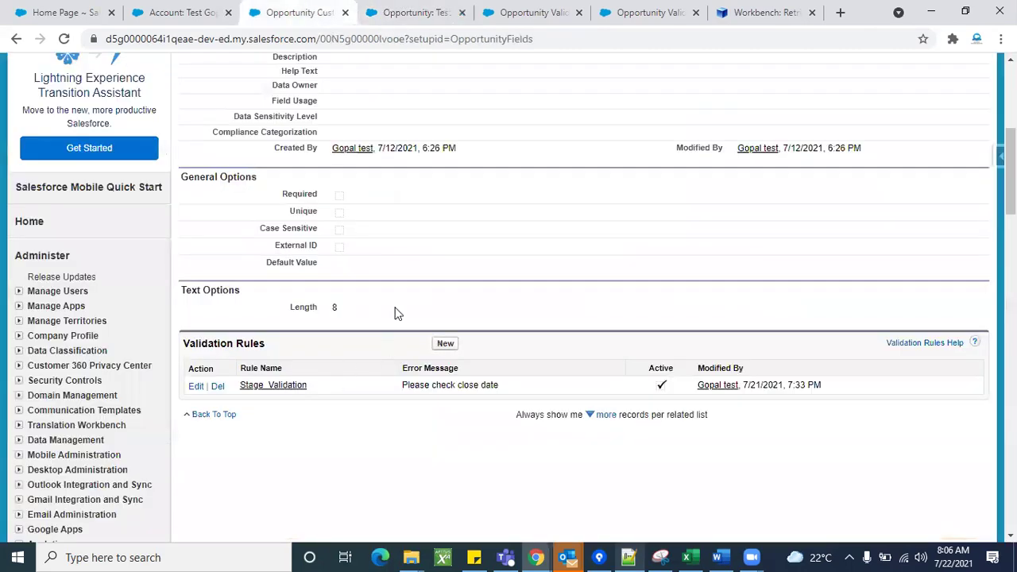
scroll(398, 314, up, 4)
click(767, 300)
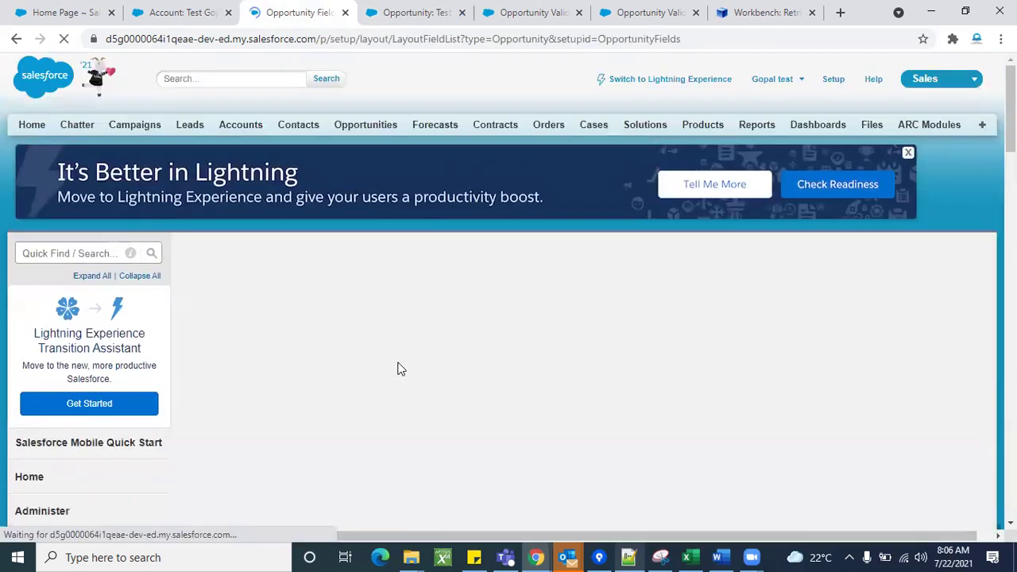
scroll(401, 369, down, 5)
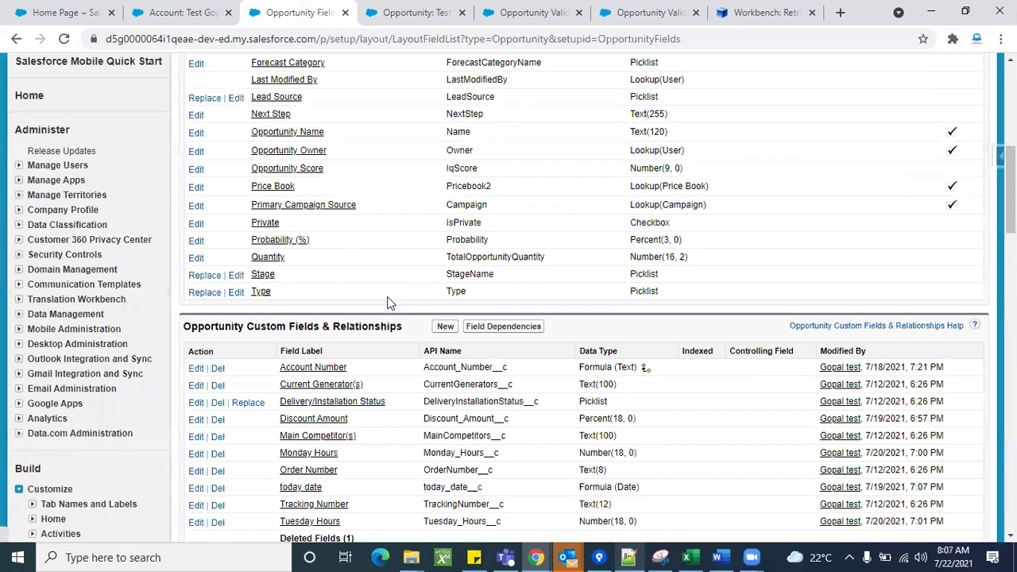
scroll(270, 426, up, 2)
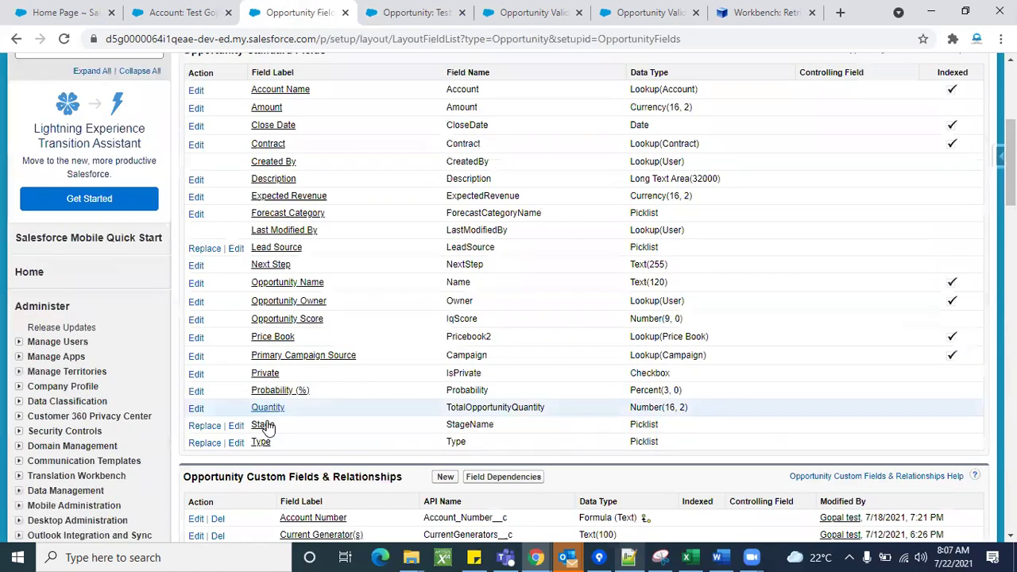
triple_click(315, 388)
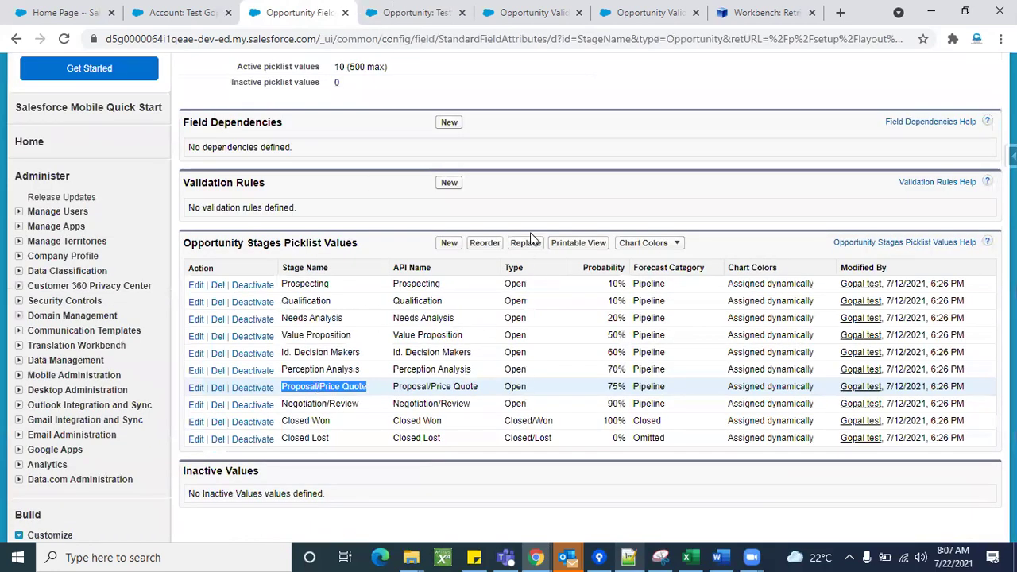
key(ctrl+Tab)
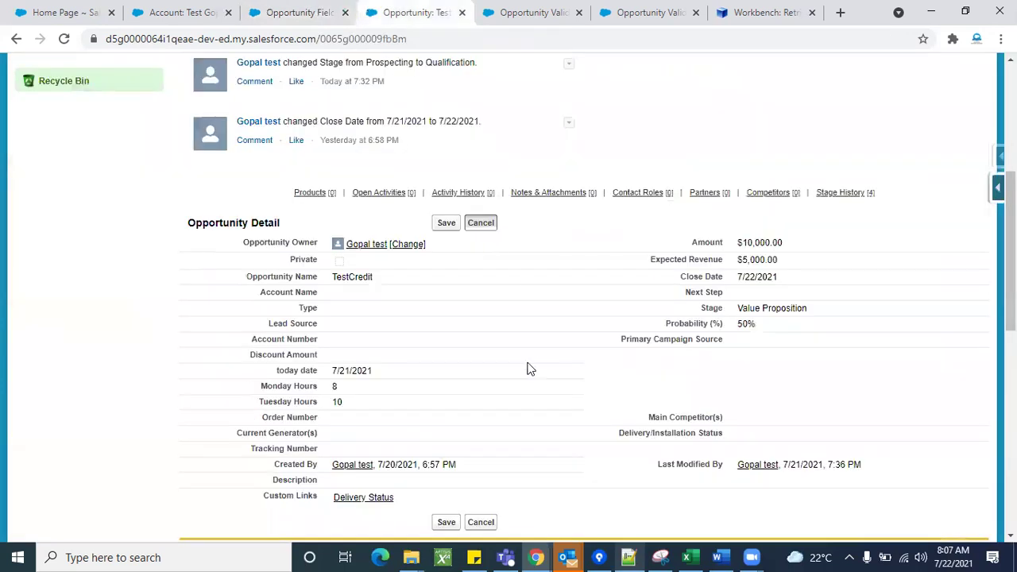
Edit the Stage_Validation rule and put the ISBLANK condition and the TRUE,False results on separate lines of the formula.
click(533, 10)
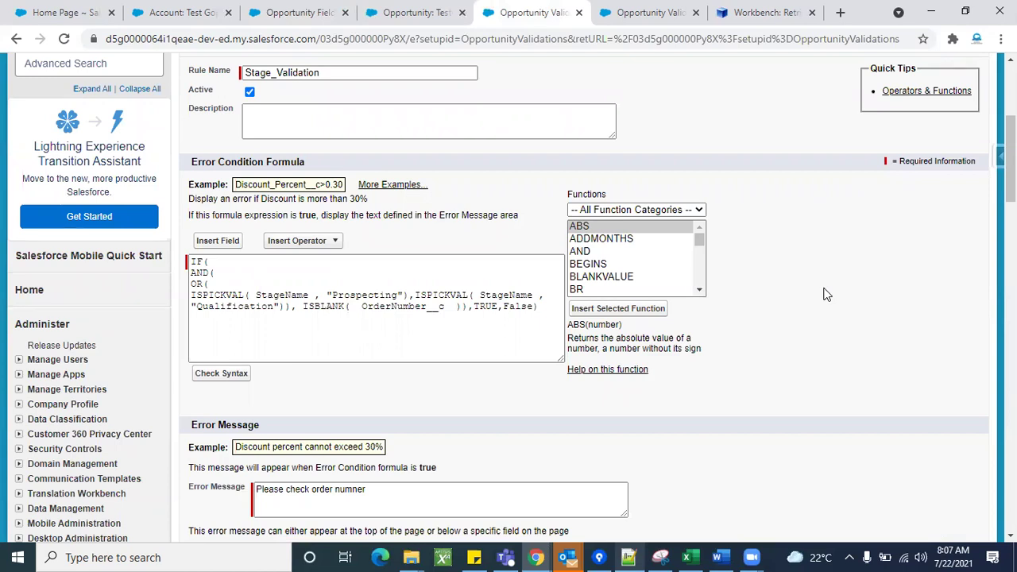
click(518, 307)
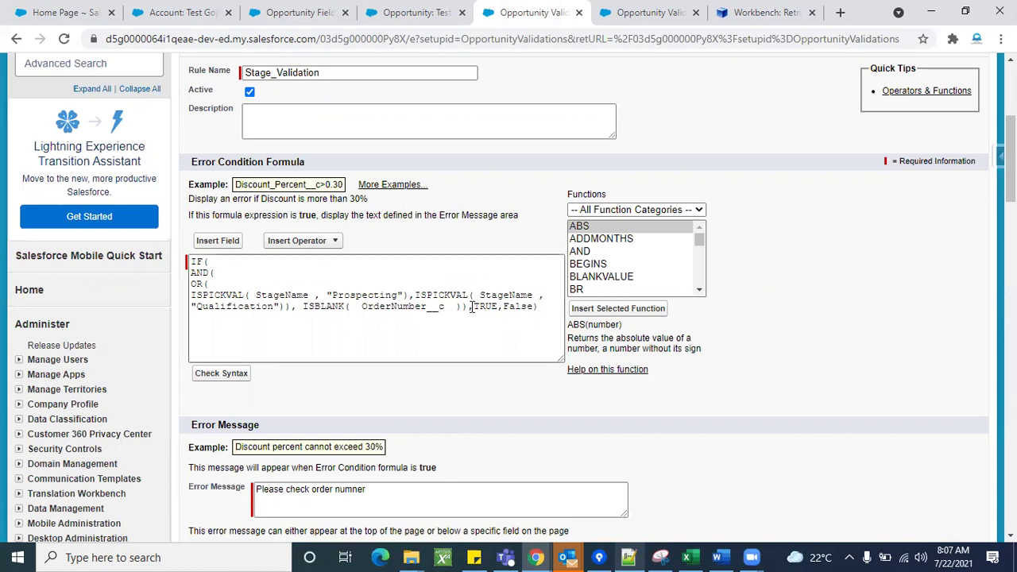
click(470, 307)
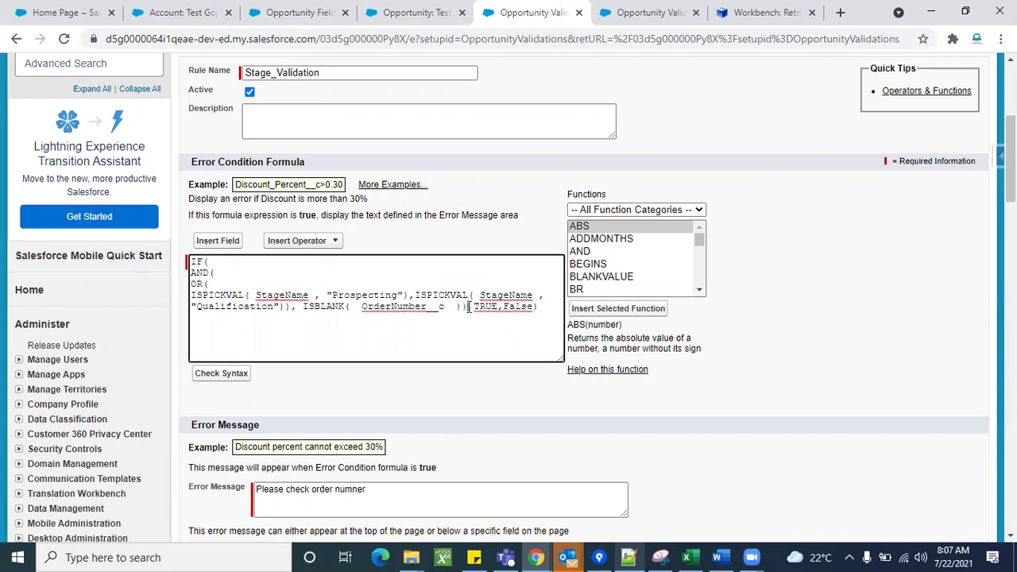
key(Return)
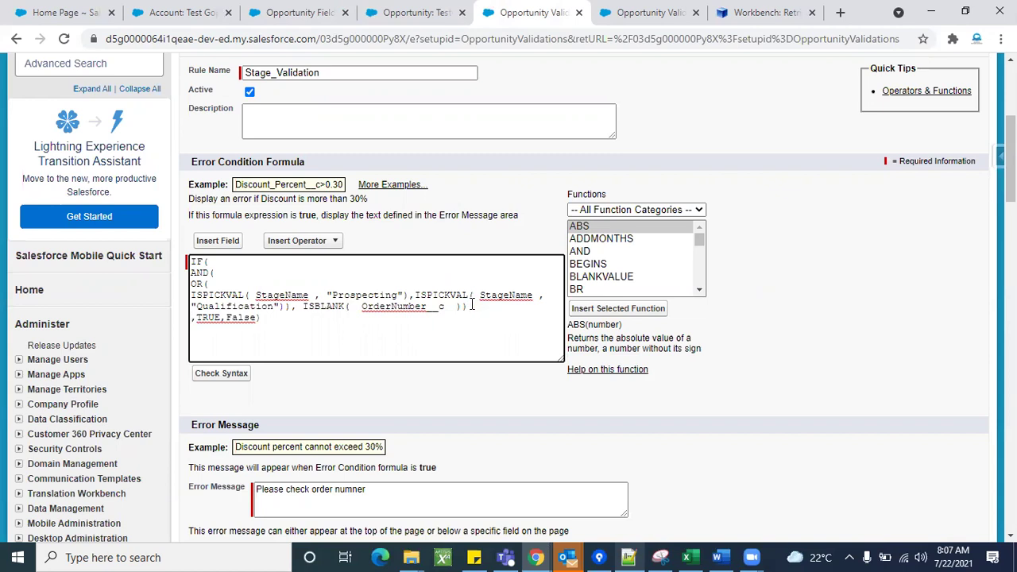
click(296, 307)
key(Return)
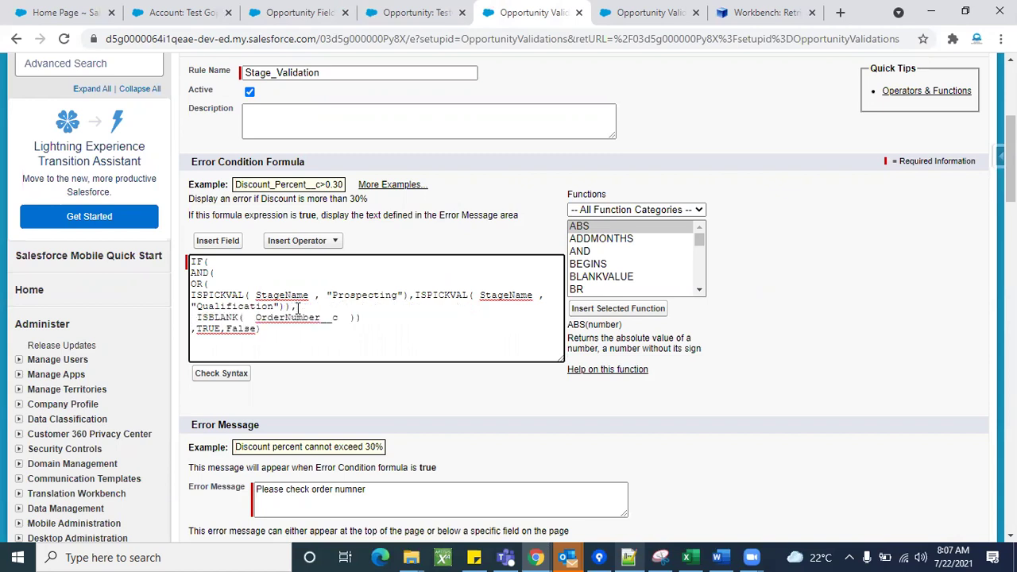
key(BackSpace)
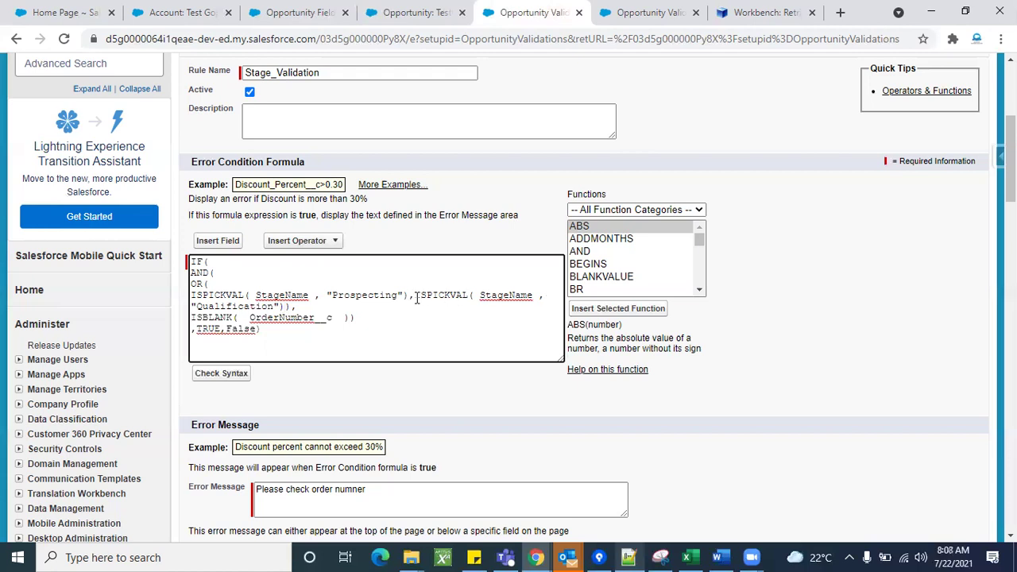
Duplicate the Qualification ISPICKVAL condition as a third condition inside the formula's OR, separated by a comma.
drag(416, 298, 284, 307)
key(ctrl+c)
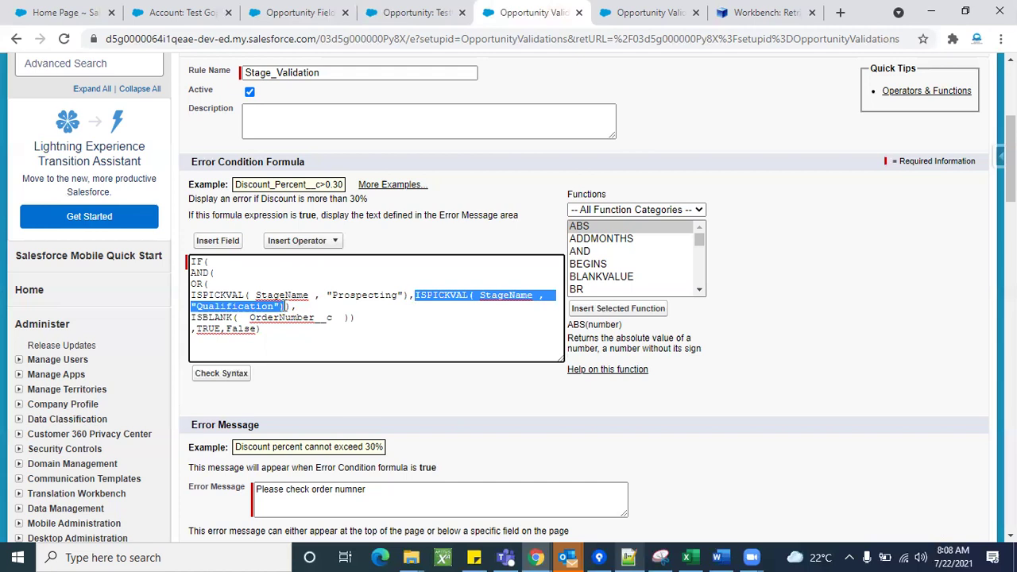
click(287, 306)
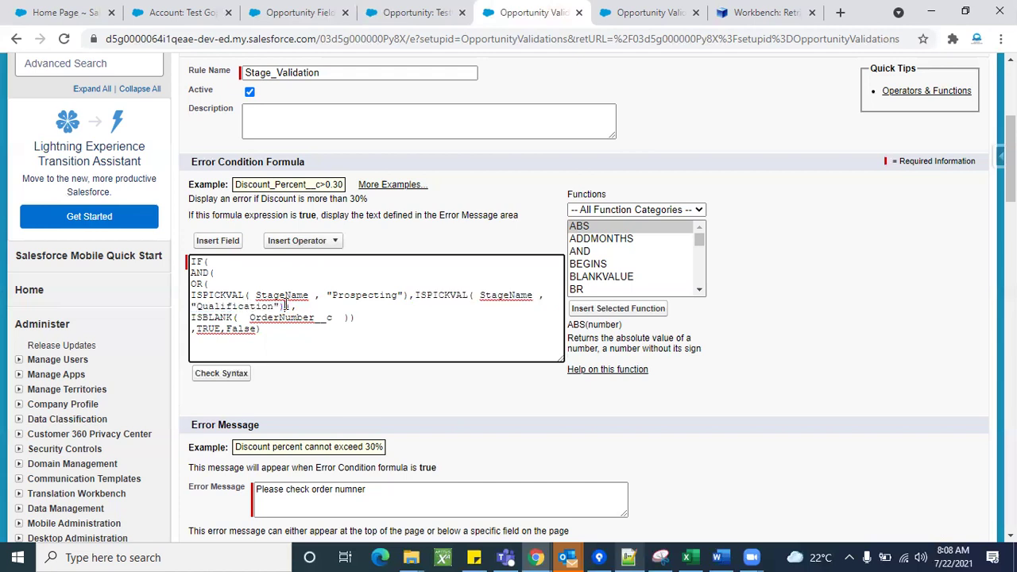
text(,)
key(ctrl+v)
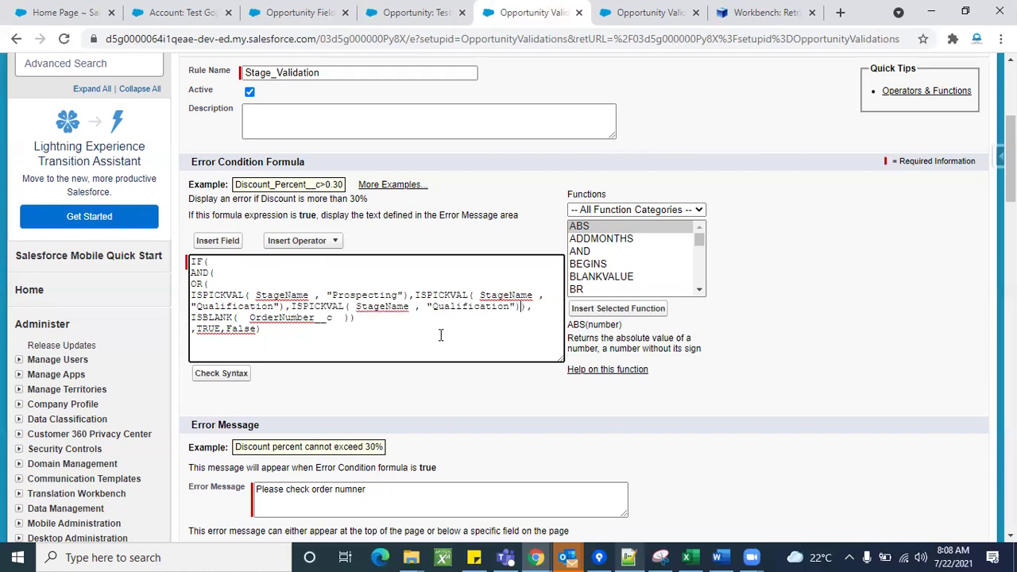
Change the third condition's stage value to Proposal/Price Quote and check the formula's syntax.
click(285, 14)
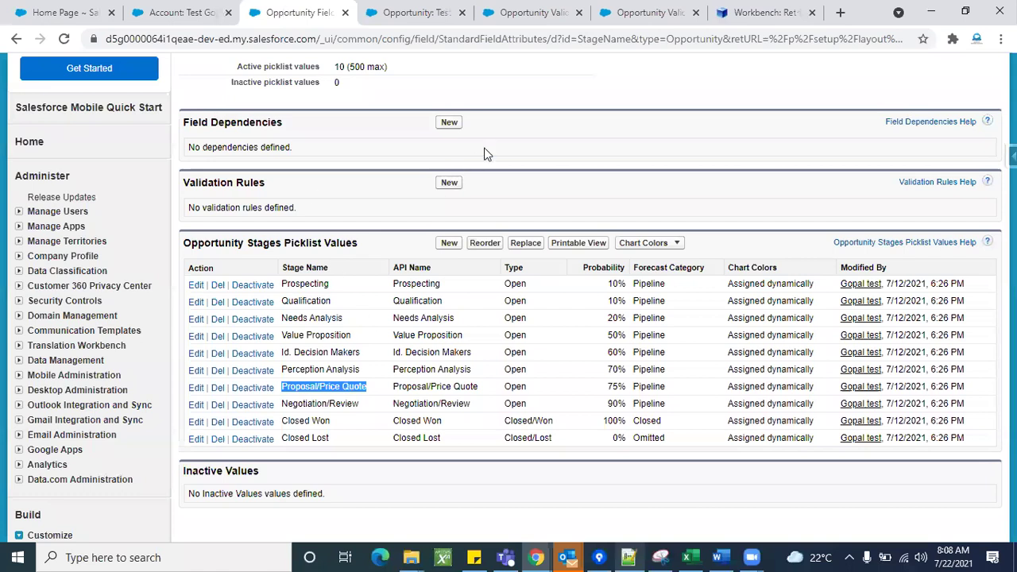
click(502, 9)
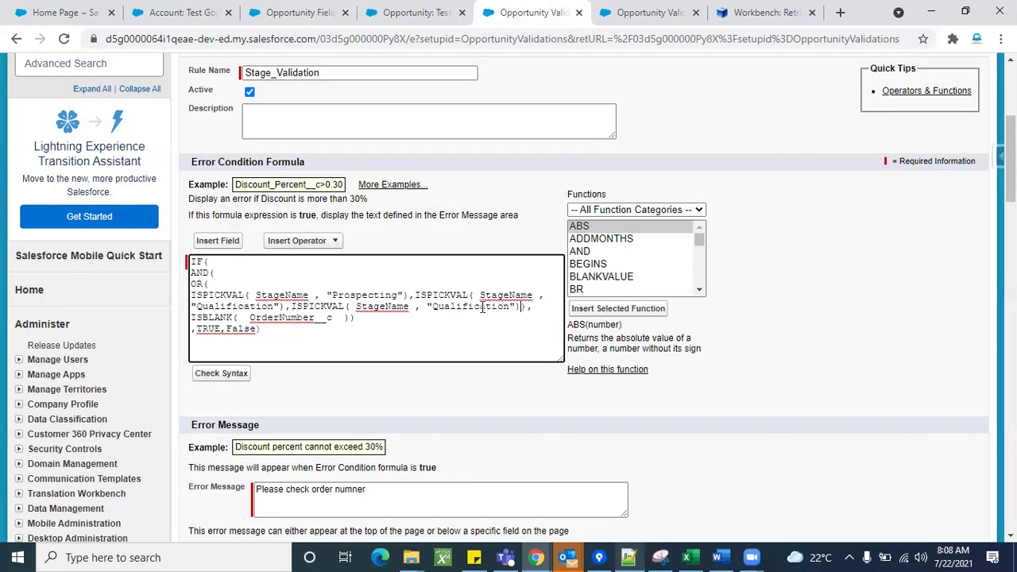
double_click(481, 307)
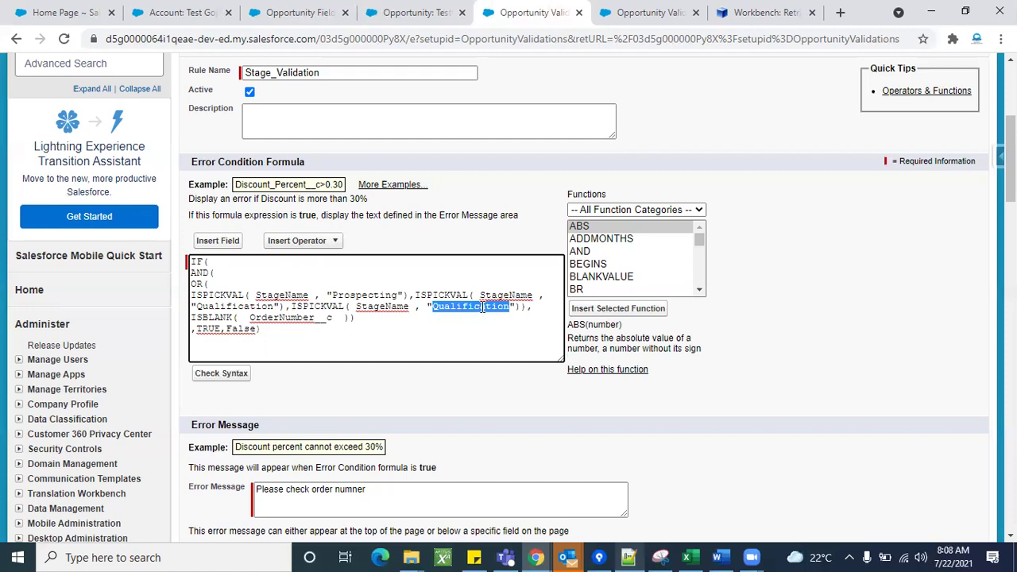
text(Proposal/Price Quote)
key(BackSpace)
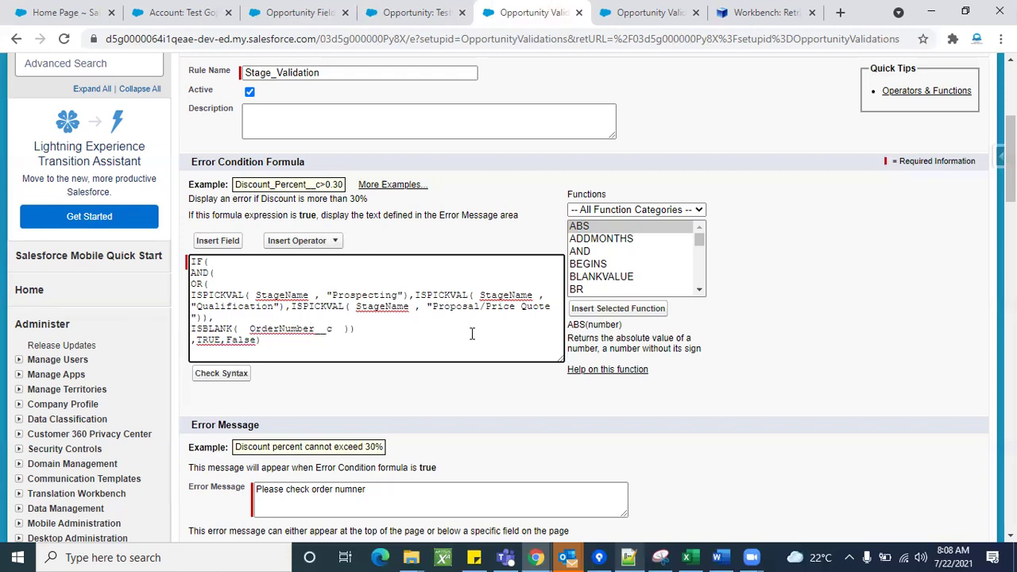
click(211, 379)
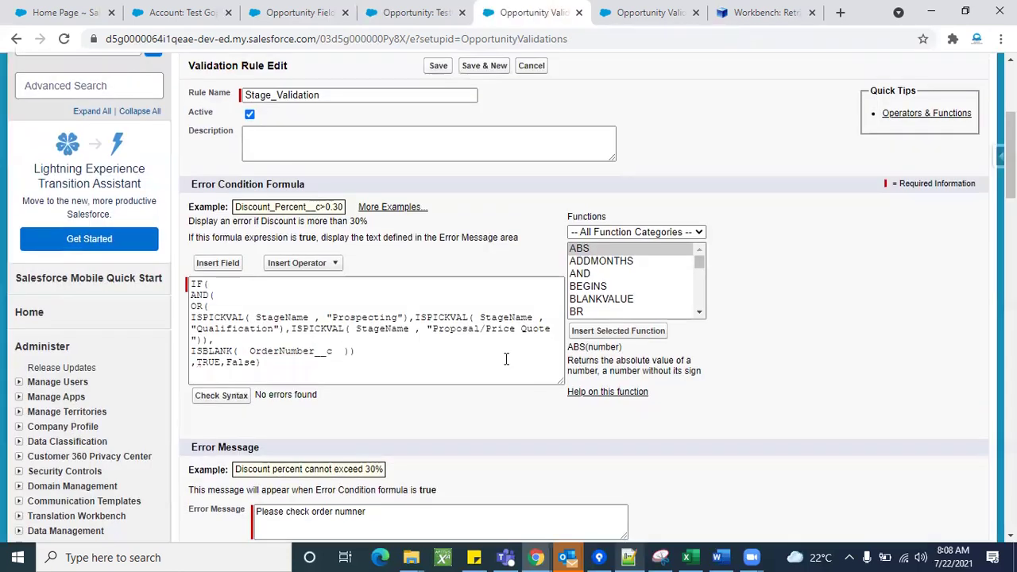
Copy the whole error condition formula into the "new 13" file in Notepad++, a few lines below the existing text.
scroll(506, 359, down, 2)
click(396, 297)
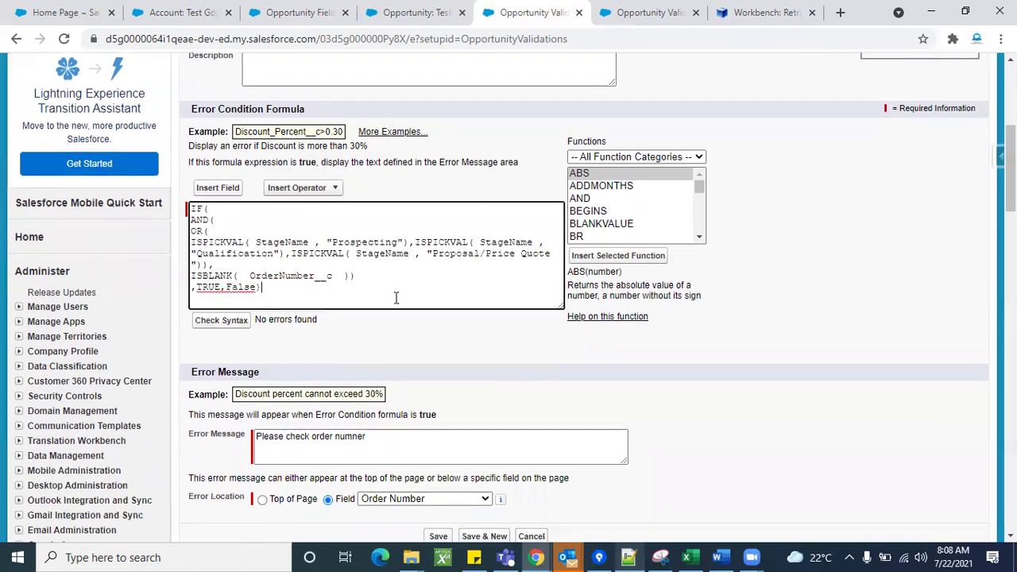
key(ctrl+a)
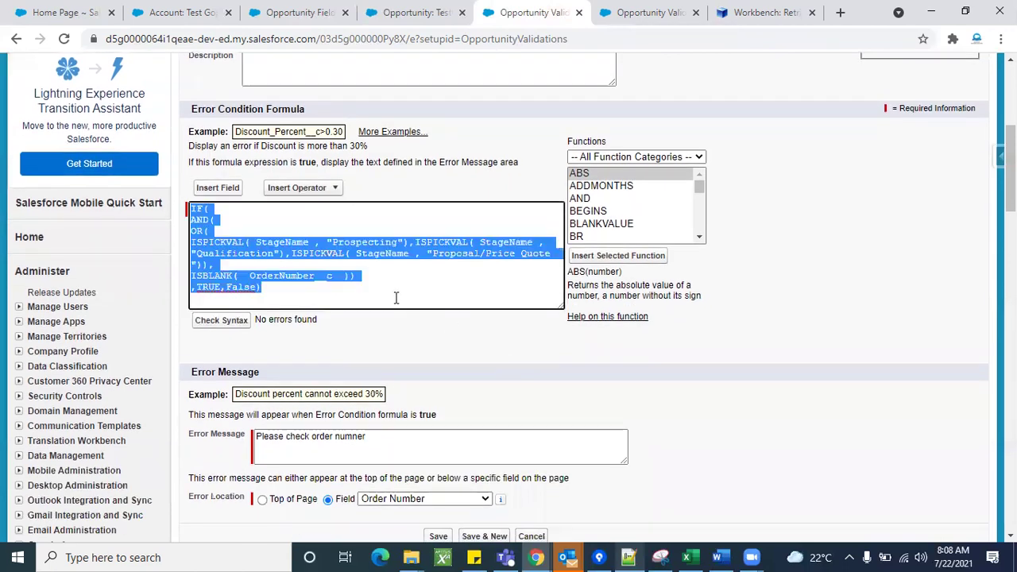
click(627, 557)
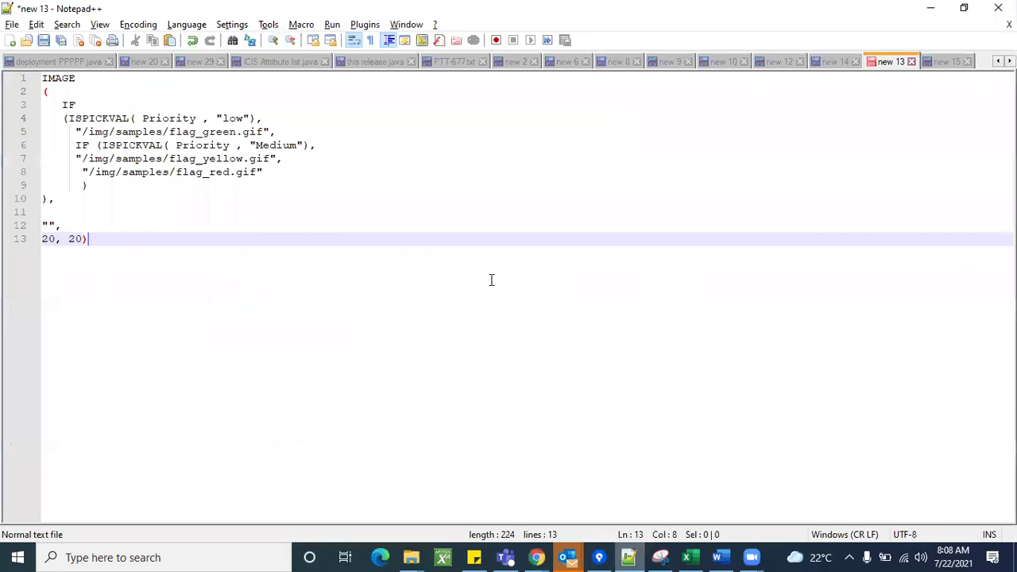
key(Return)
key(Return)
key(Return)
key(Return)
text(IF( AND( OR( ISPICKVAL( StageName , "Prospecting"),ISPICKVAL( StageName , "Qualification"),ISPICKVAL( StageName , "Proposal/Price Quote ")), ISBLANK(  OrderNumber__c  )) ,TRUE,False))
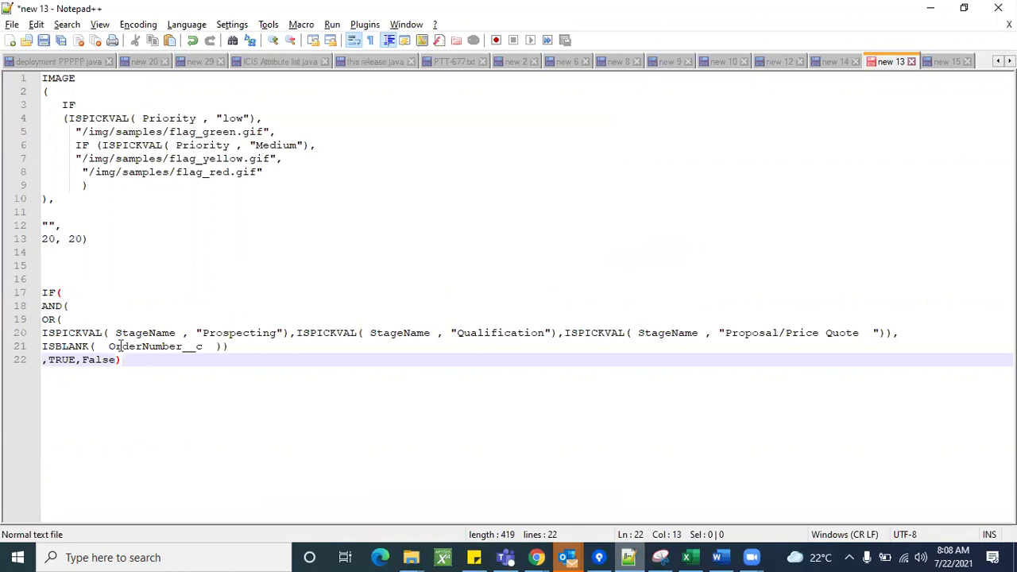
Examine the matching brackets of the AND, OR and IF functions in the pasted formula, and return to the validation rule.
click(70, 307)
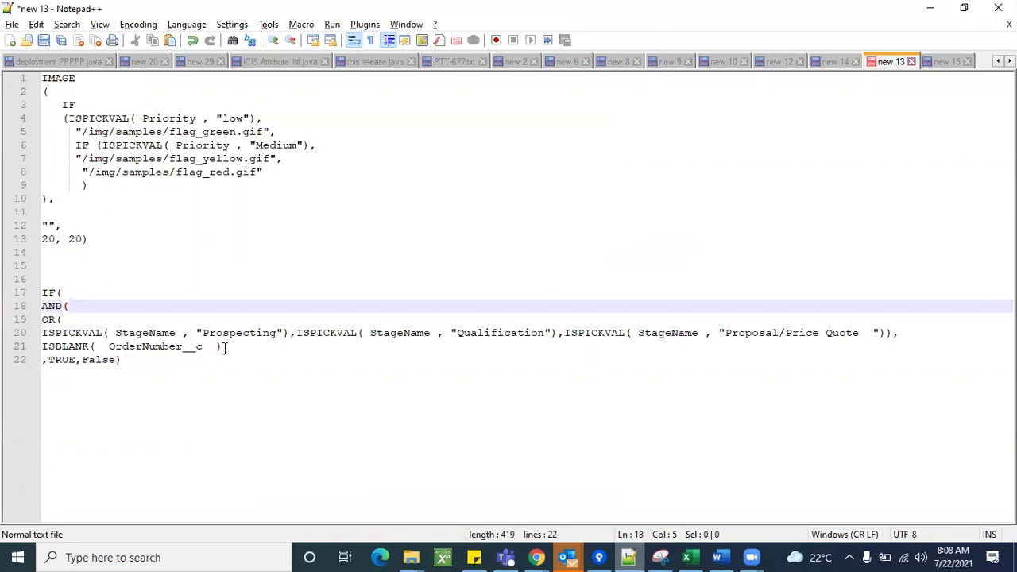
click(62, 319)
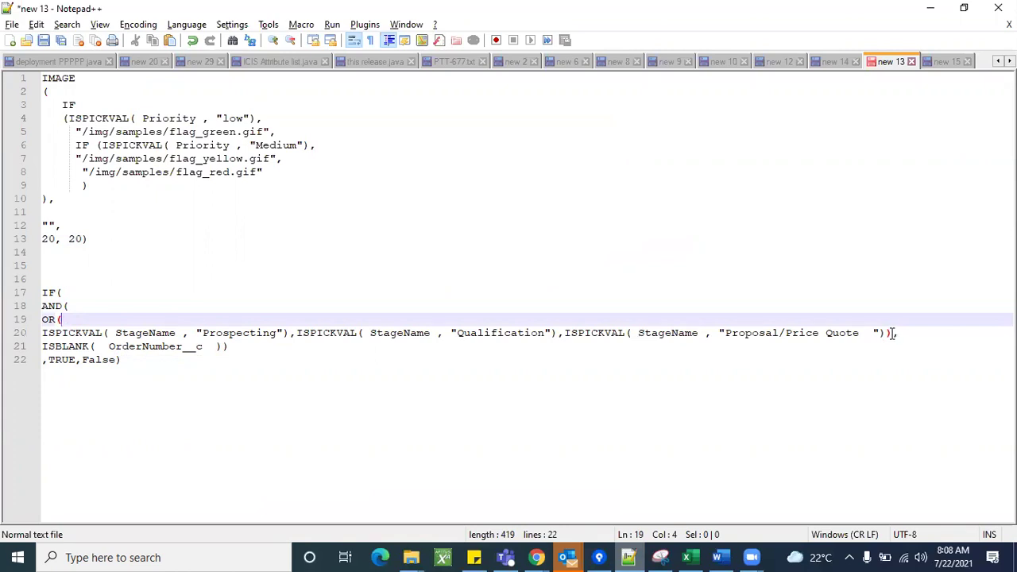
click(70, 305)
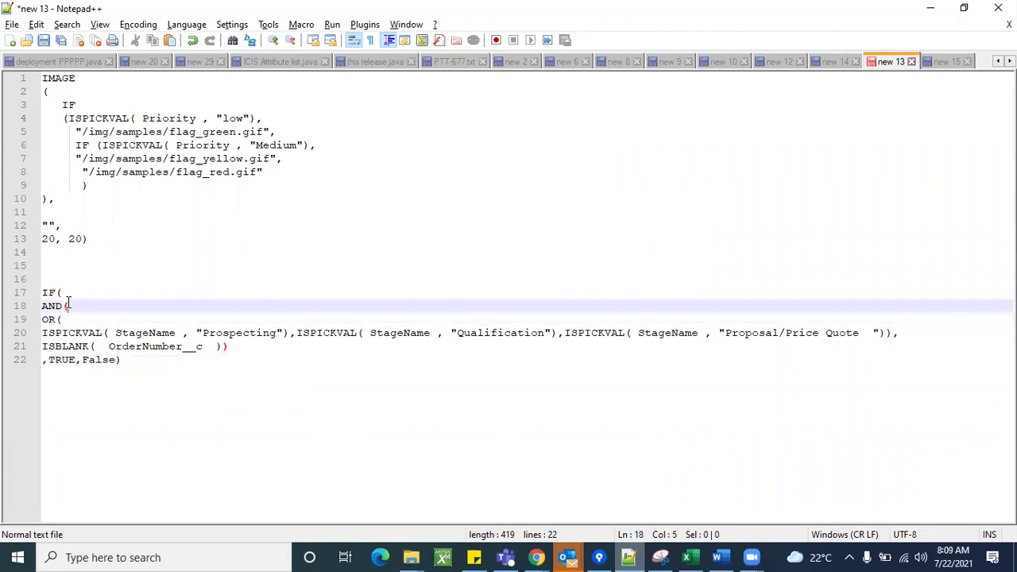
click(65, 292)
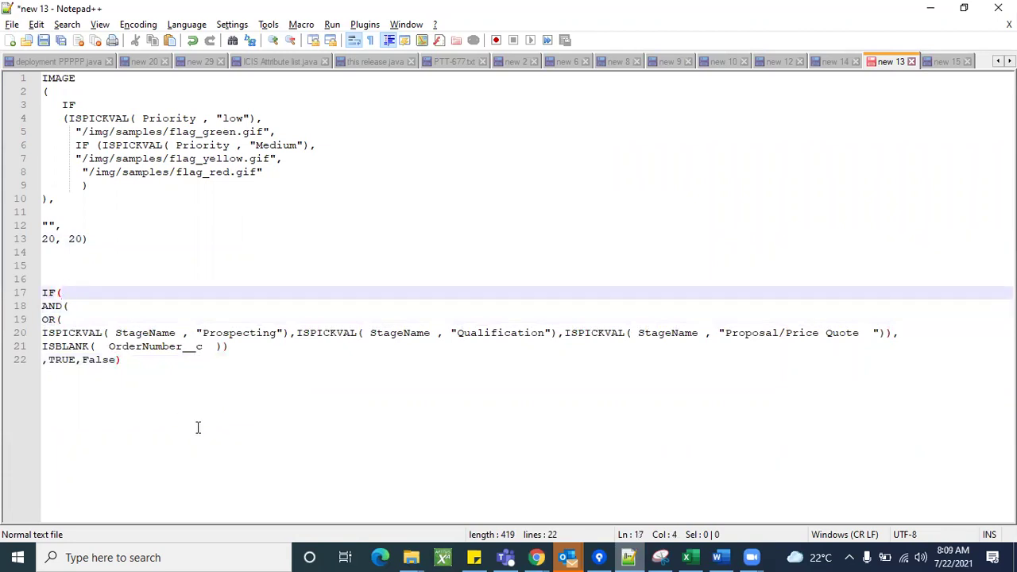
click(198, 427)
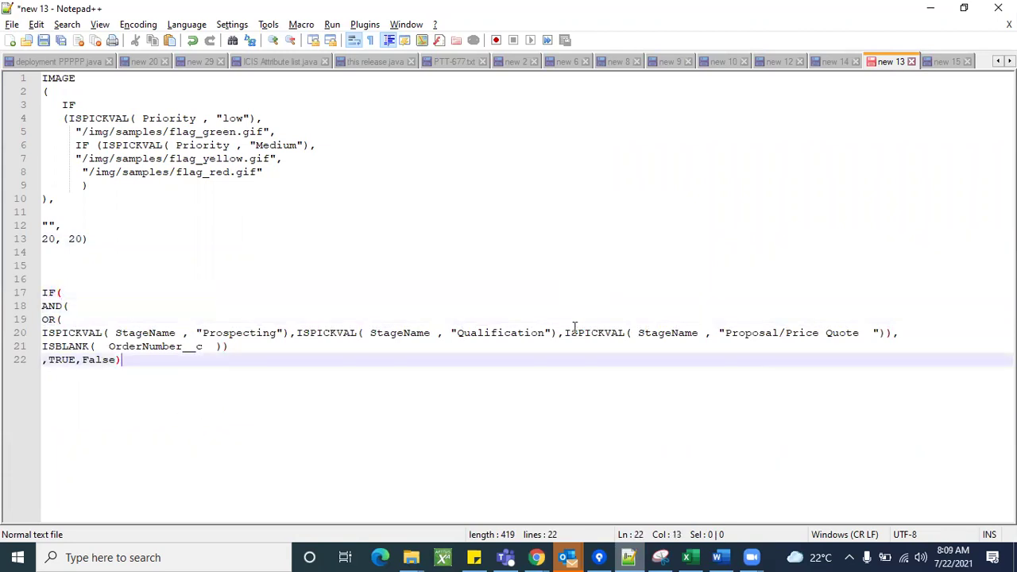
click(931, 7)
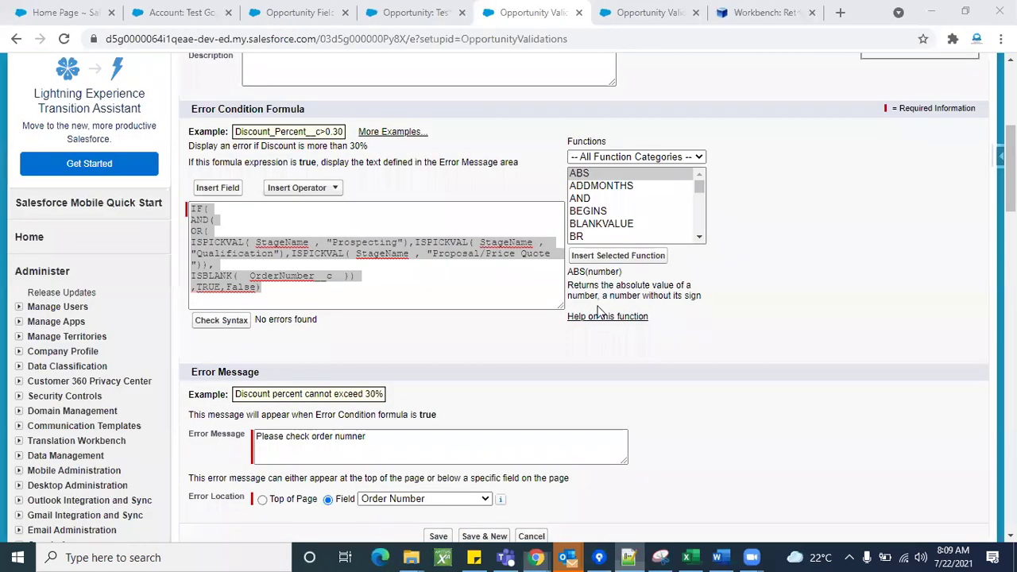
Save the Stage_Validation rule with the Proposal/Price Quote condition included.
click(241, 322)
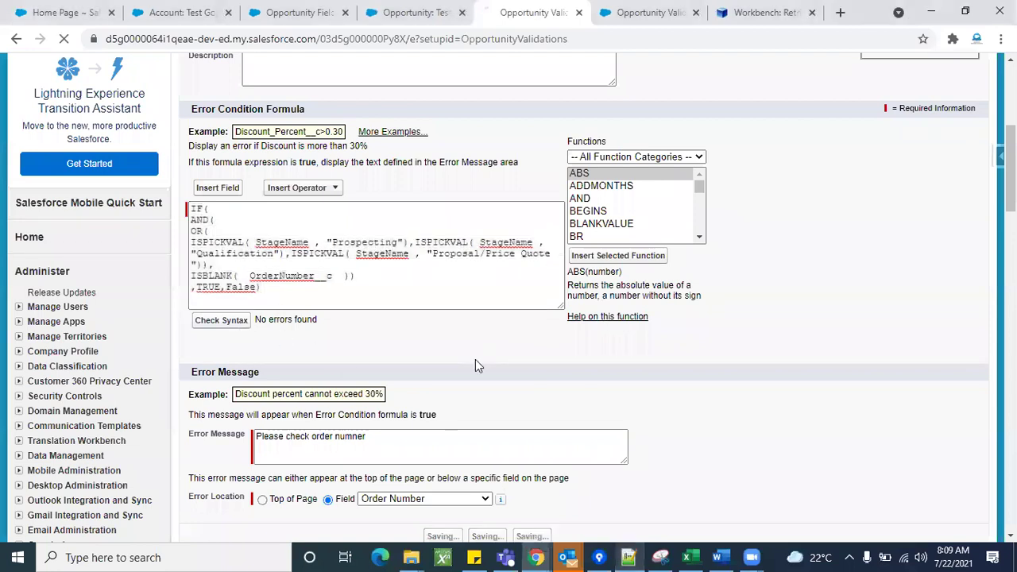
scroll(722, 340, down, 3)
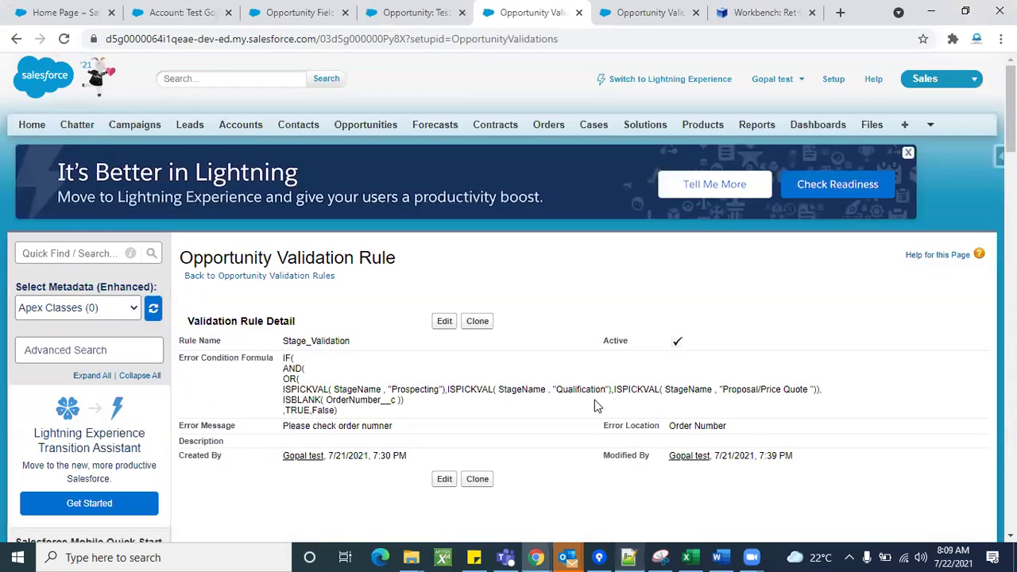
scroll(291, 298, down, 1)
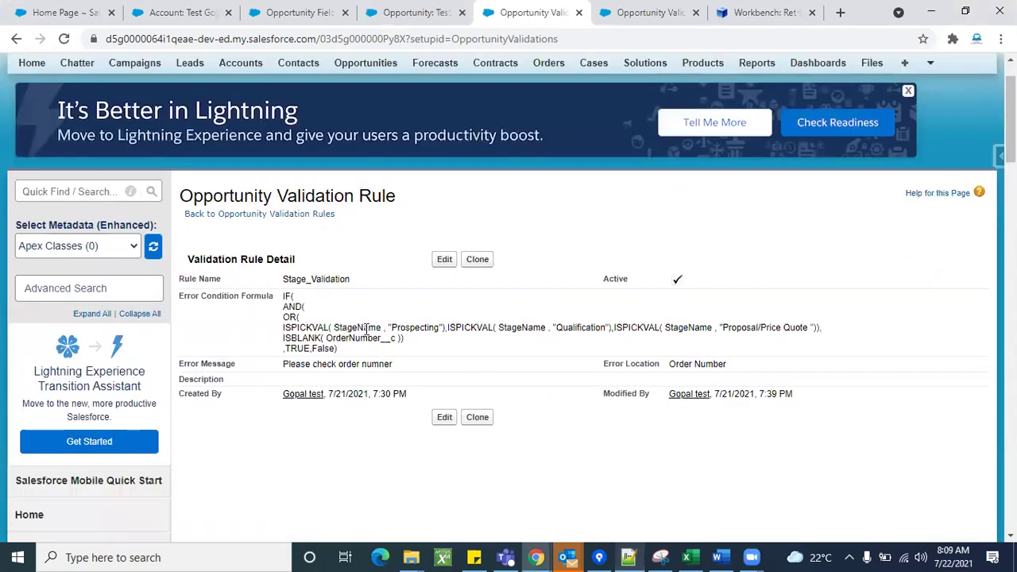
On the TestCredit opportunity, try setting the stage to Negotiation/Review.
click(414, 13)
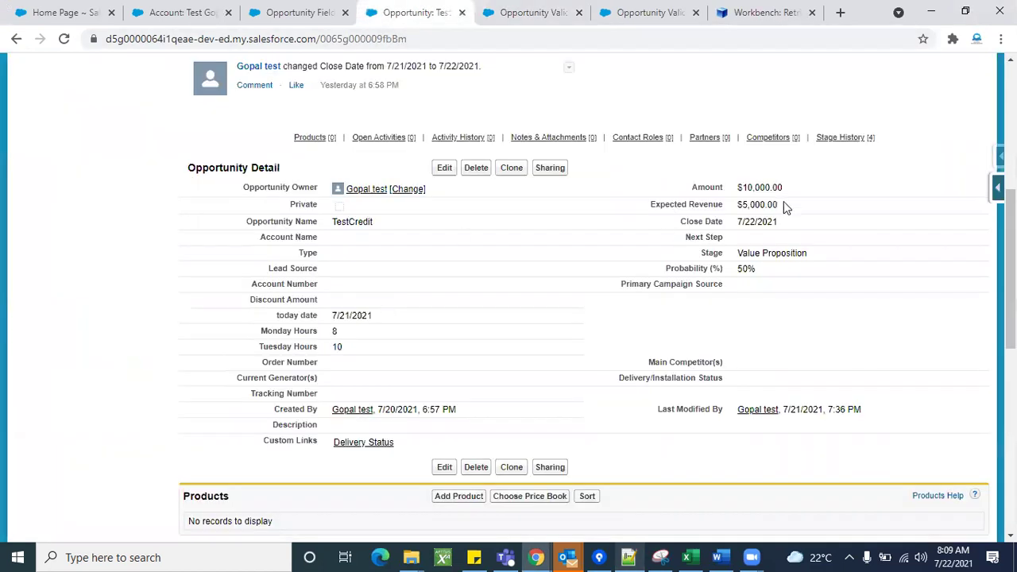
scroll(784, 207, down, 1)
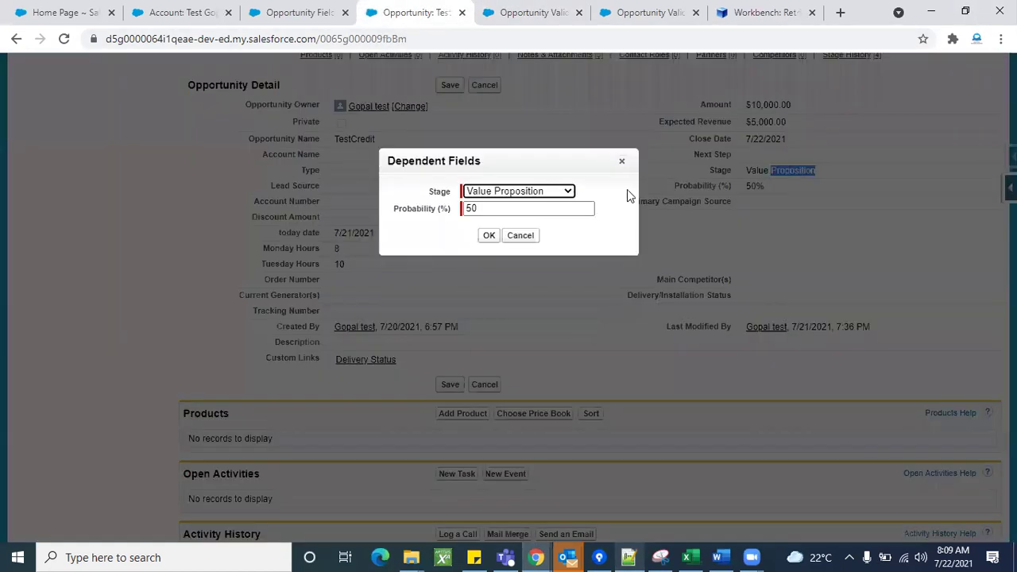
click(569, 192)
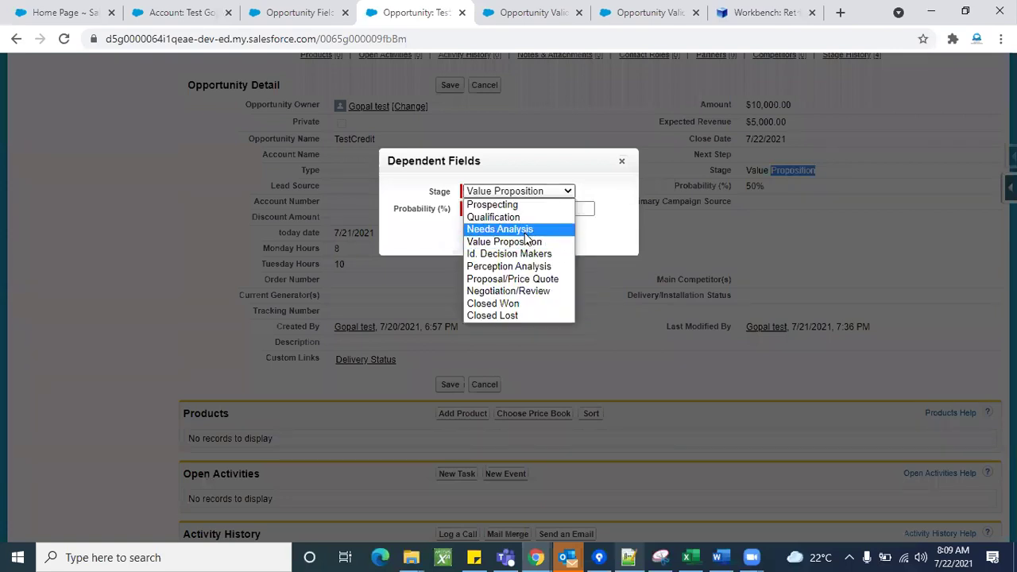
click(530, 291)
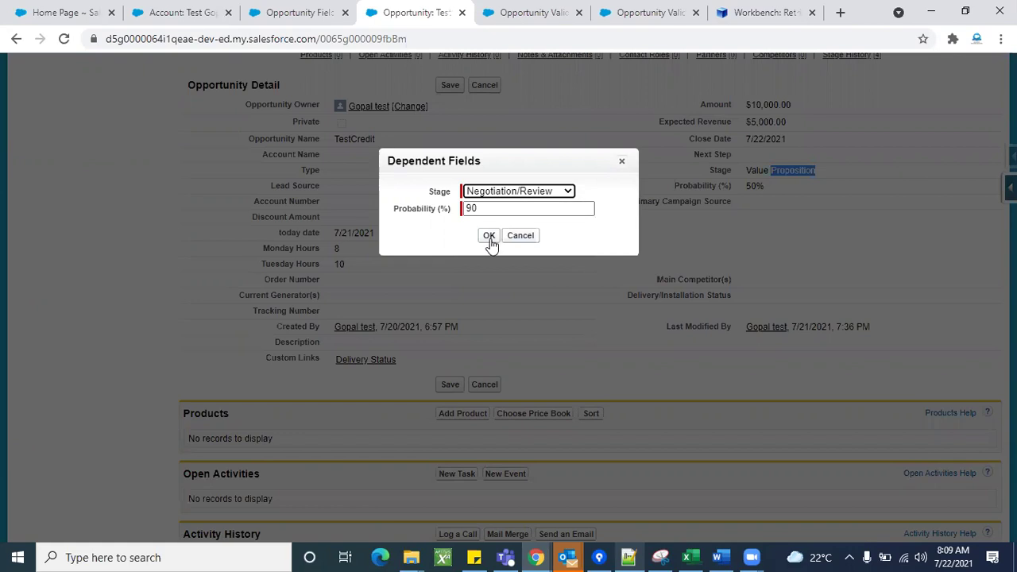
click(491, 240)
scroll(469, 215, up, 1)
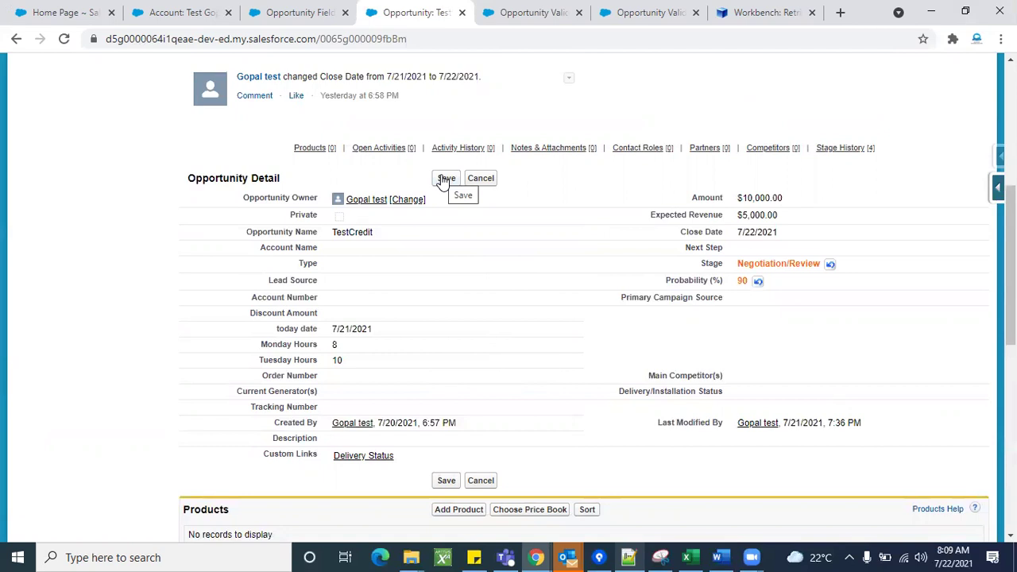
Revert the pending stage change and save the opportunity with its original stage.
double_click(791, 266)
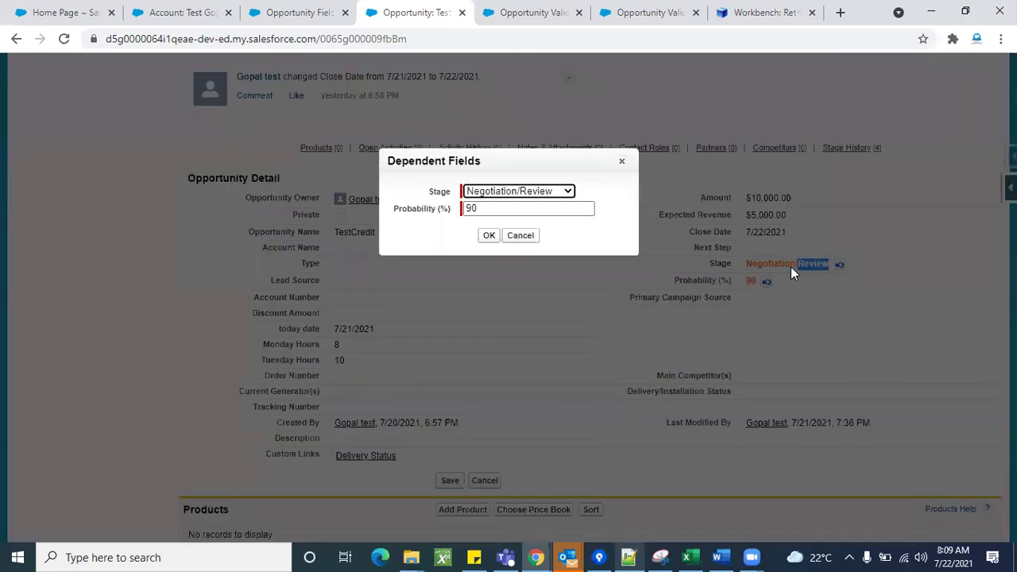
click(619, 165)
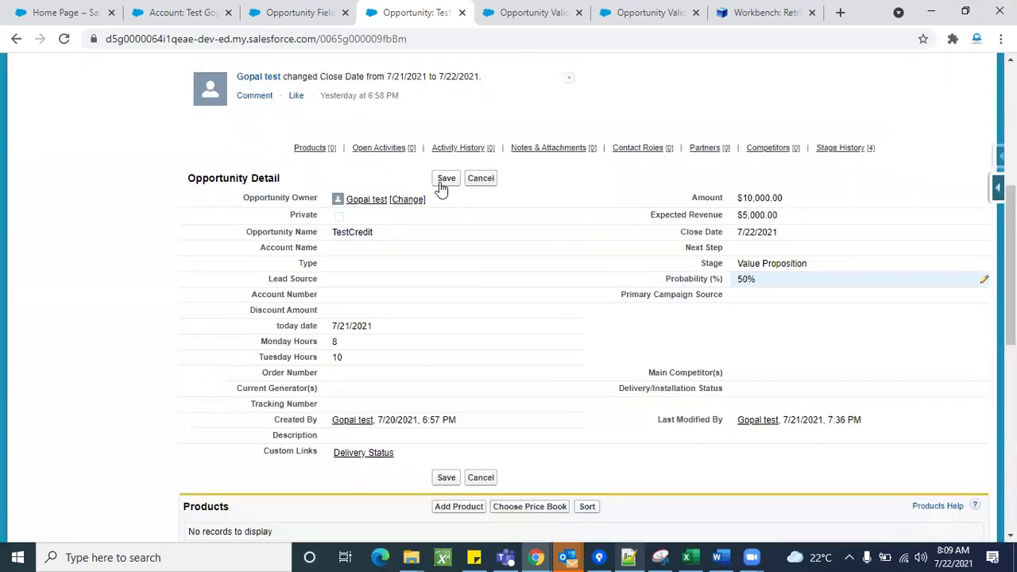
click(443, 181)
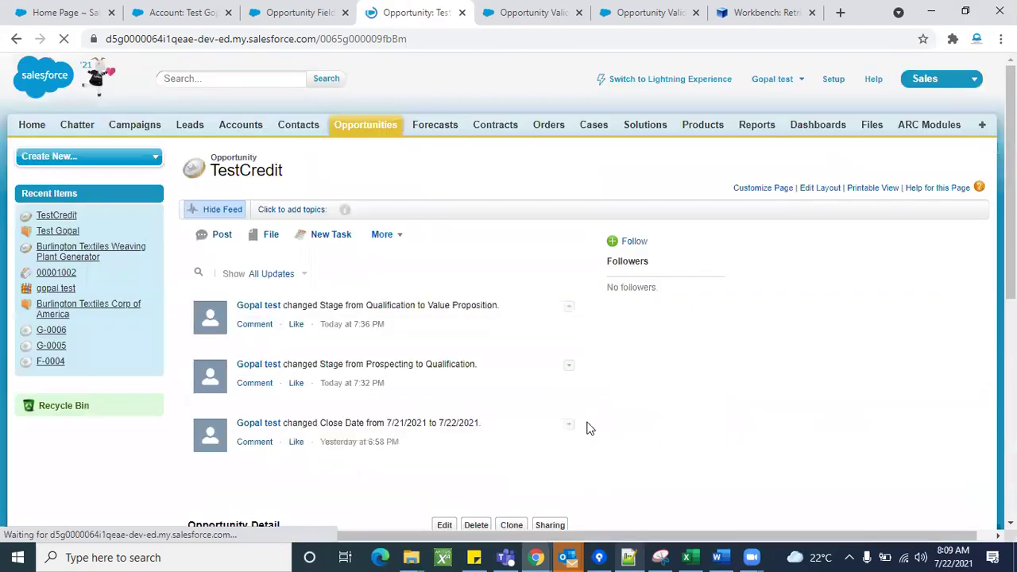
Set the opportunity's stage to Proposal/Price Quote, leave the order number blank and save the record.
scroll(827, 267, down, 5)
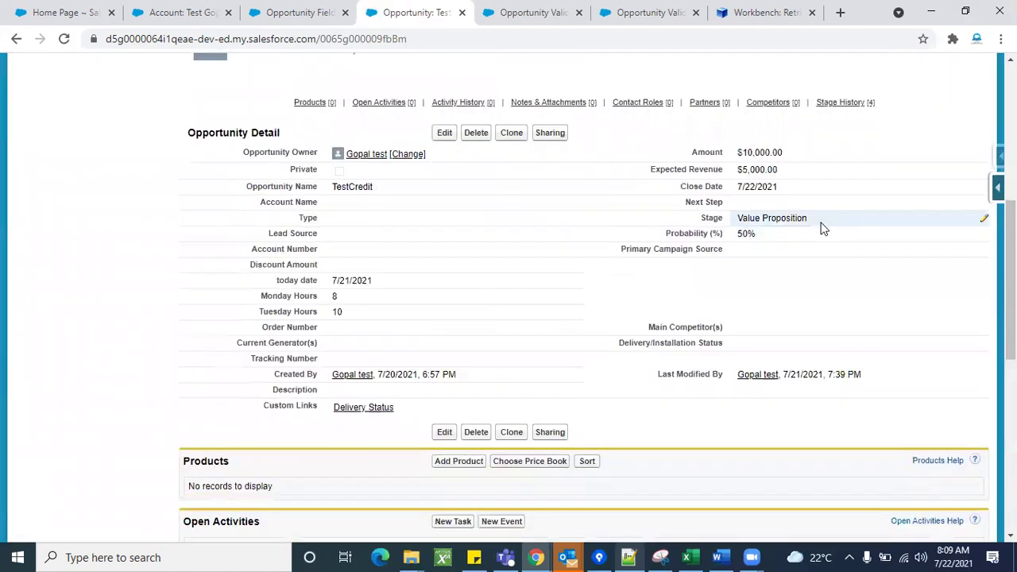
double_click(822, 225)
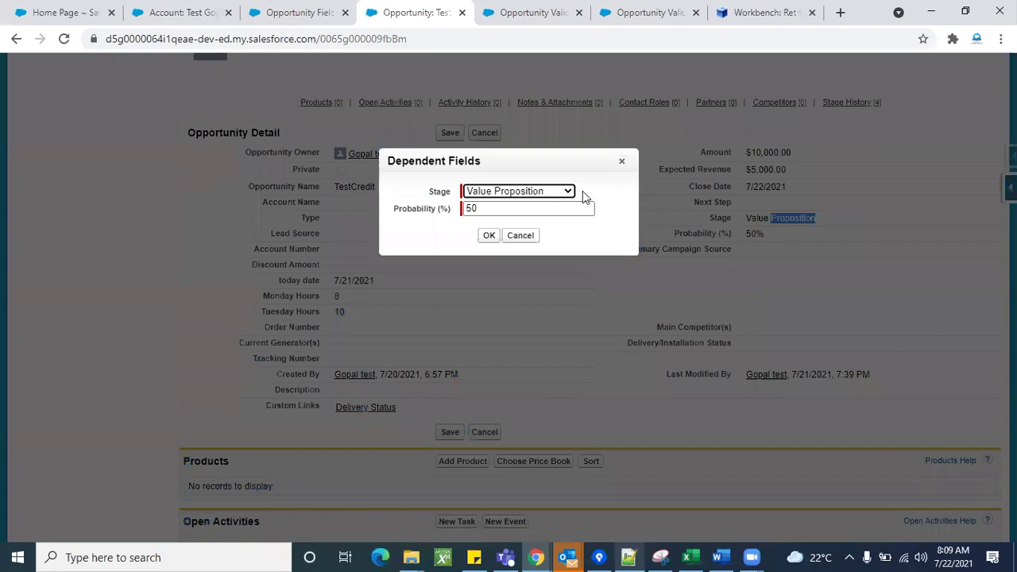
click(569, 193)
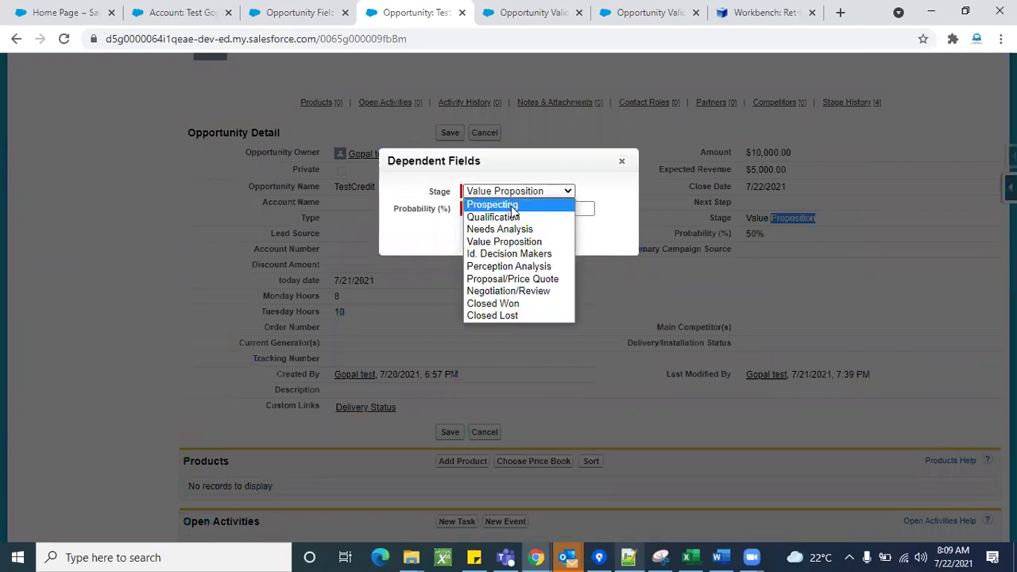
click(512, 280)
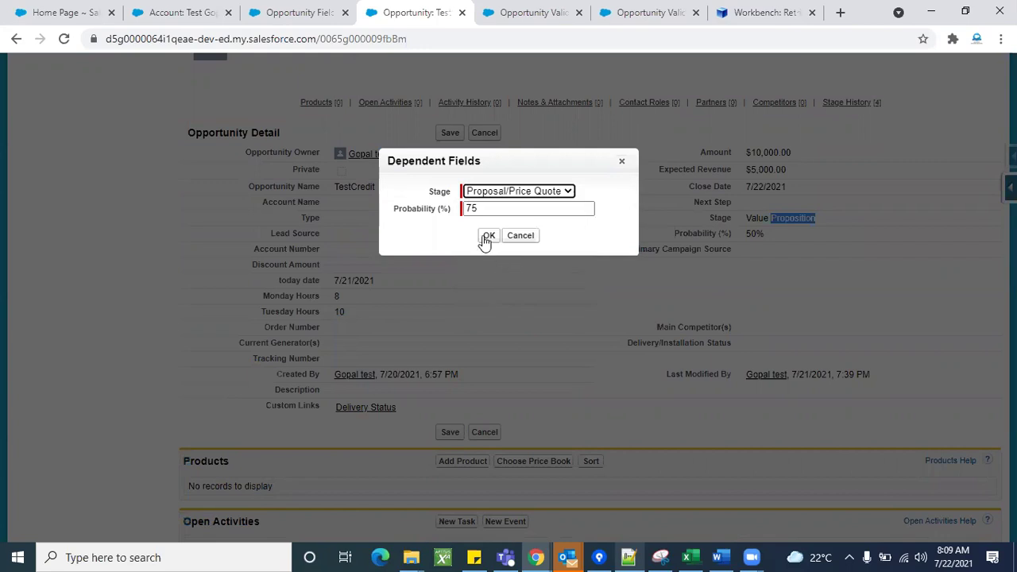
click(487, 236)
click(446, 134)
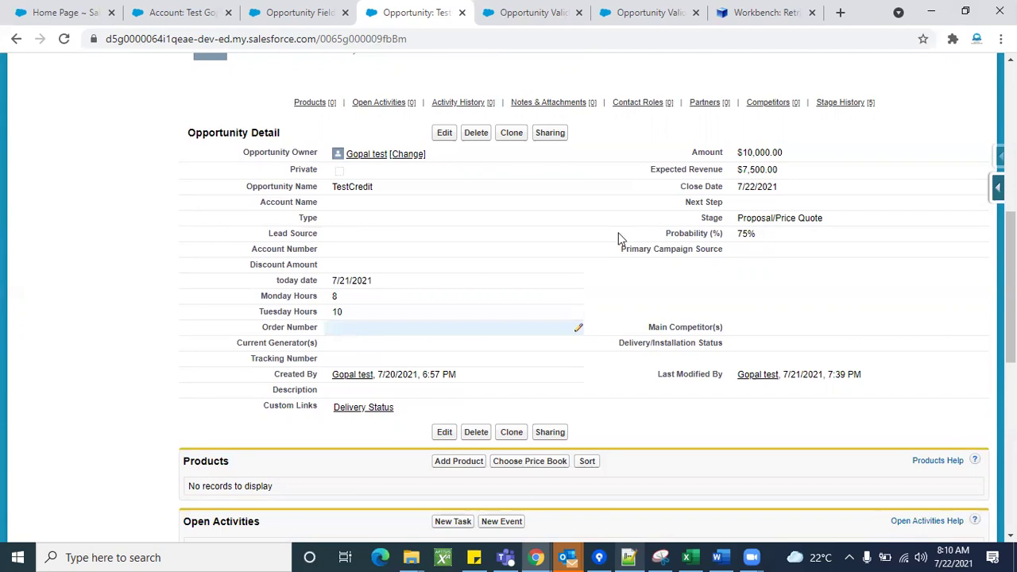
Reopen the Stage_Validation rule for editing and examine the third ISPICKVAL condition's field name and stage value.
click(518, 13)
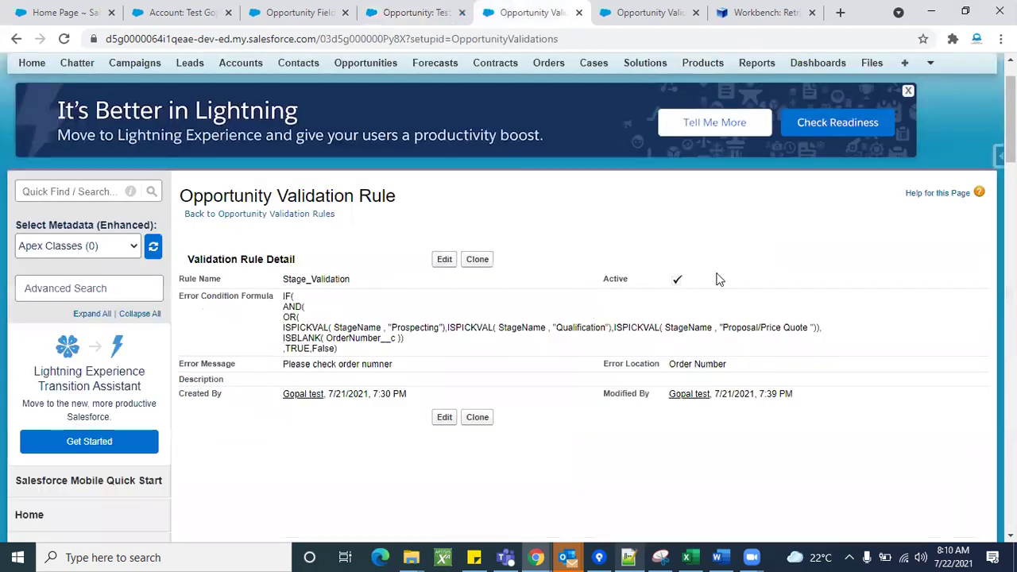
scroll(540, 309, down, 4)
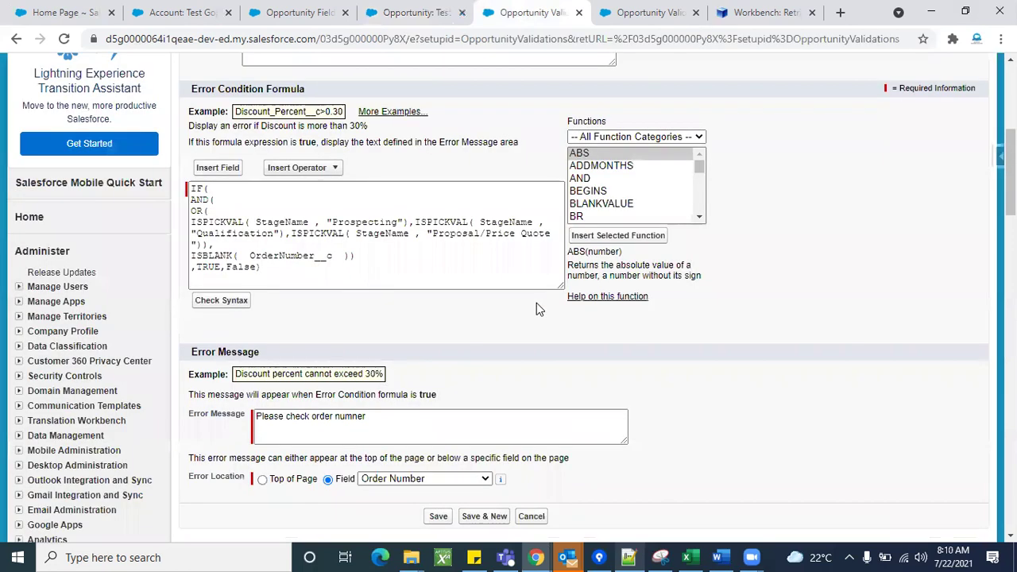
scroll(475, 319, up, 5)
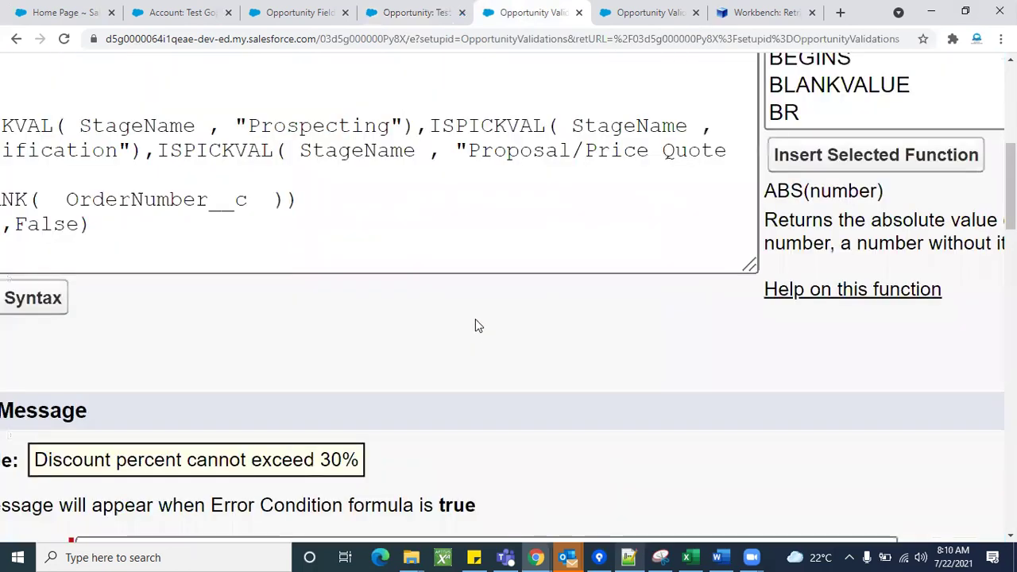
scroll(551, 334, down, 5)
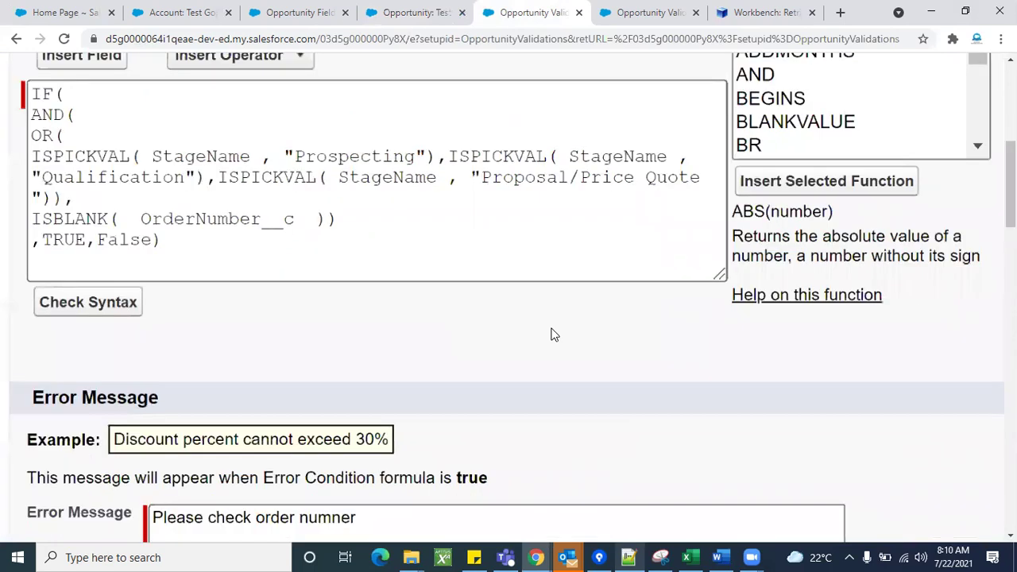
scroll(530, 339, down, 1)
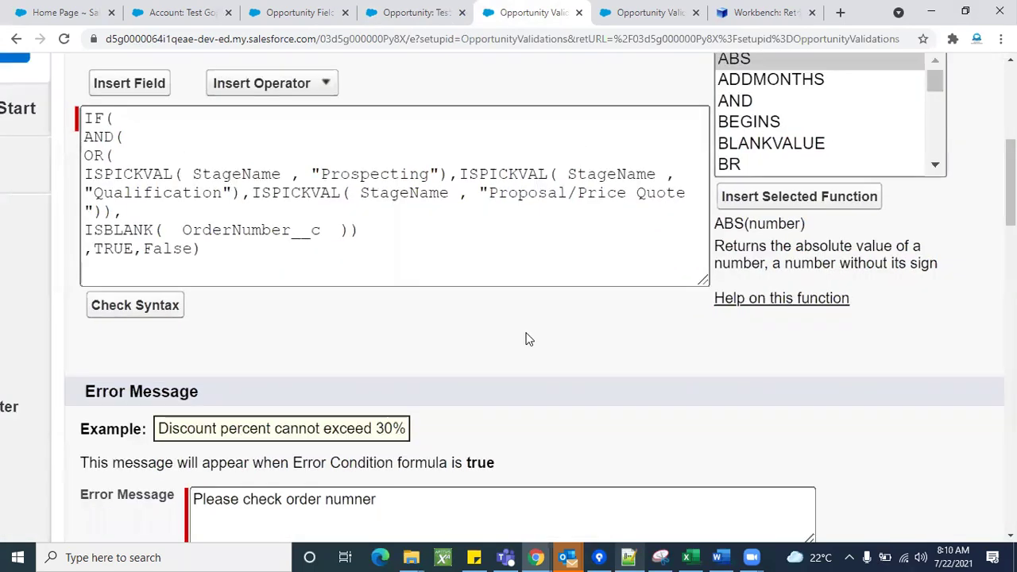
click(458, 272)
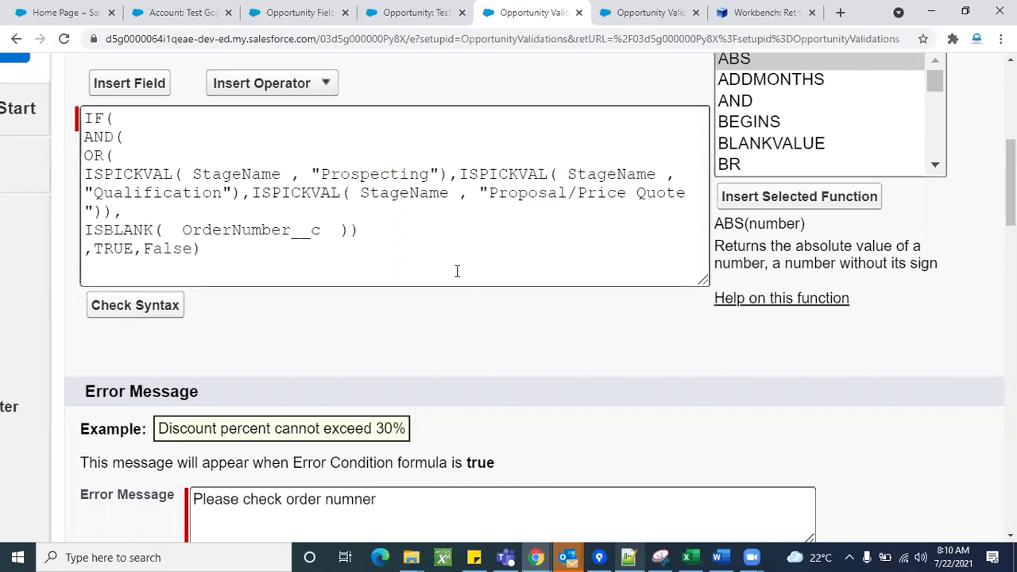
double_click(380, 199)
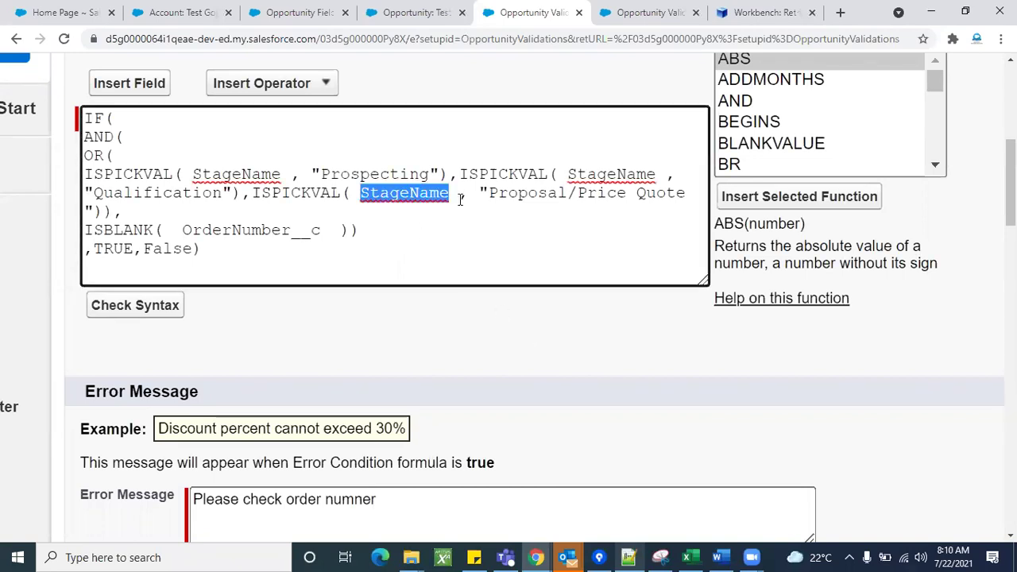
double_click(508, 195)
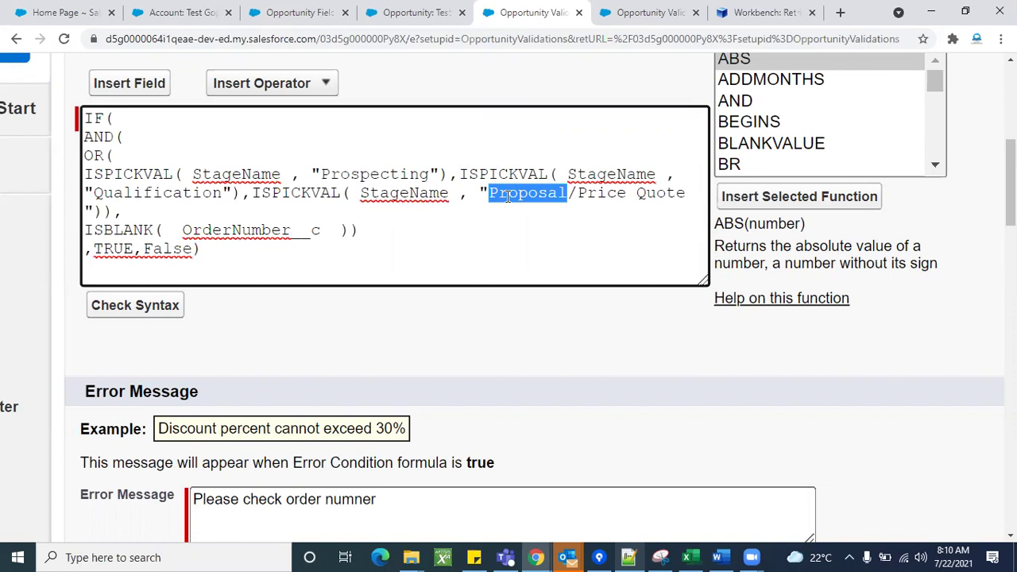
scroll(443, 285, down, 1)
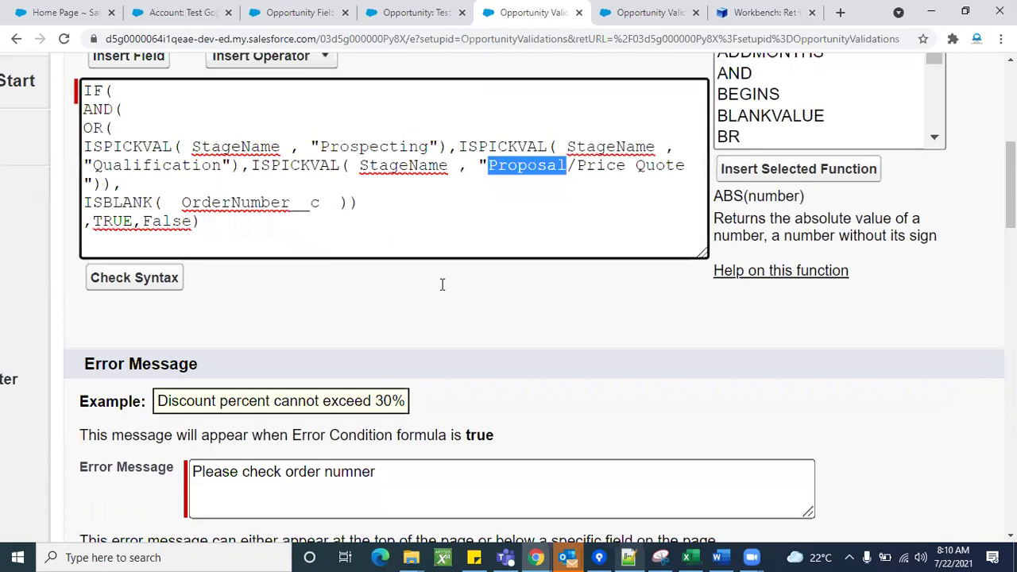
scroll(443, 285, up, 1)
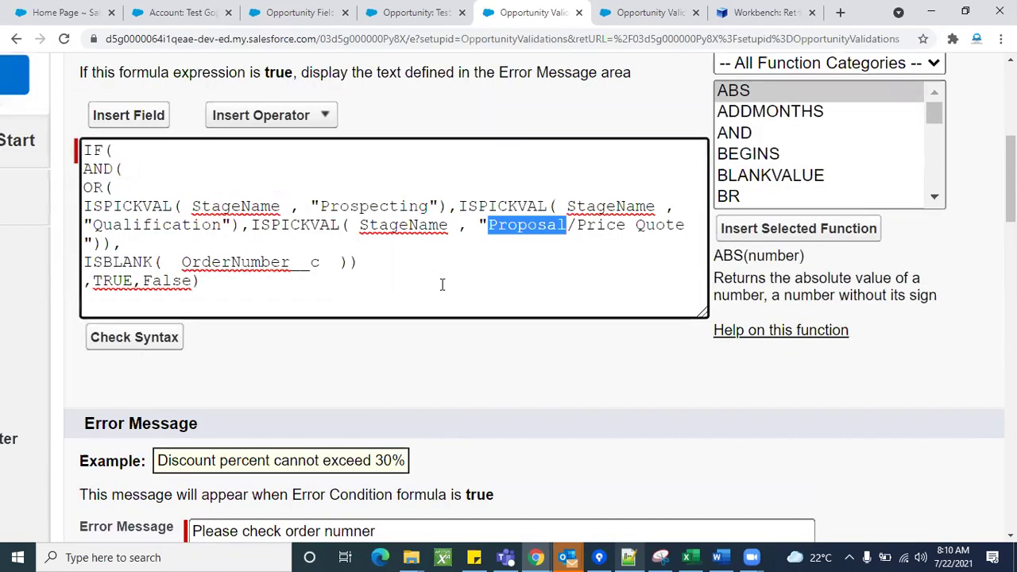
scroll(443, 285, down, 1)
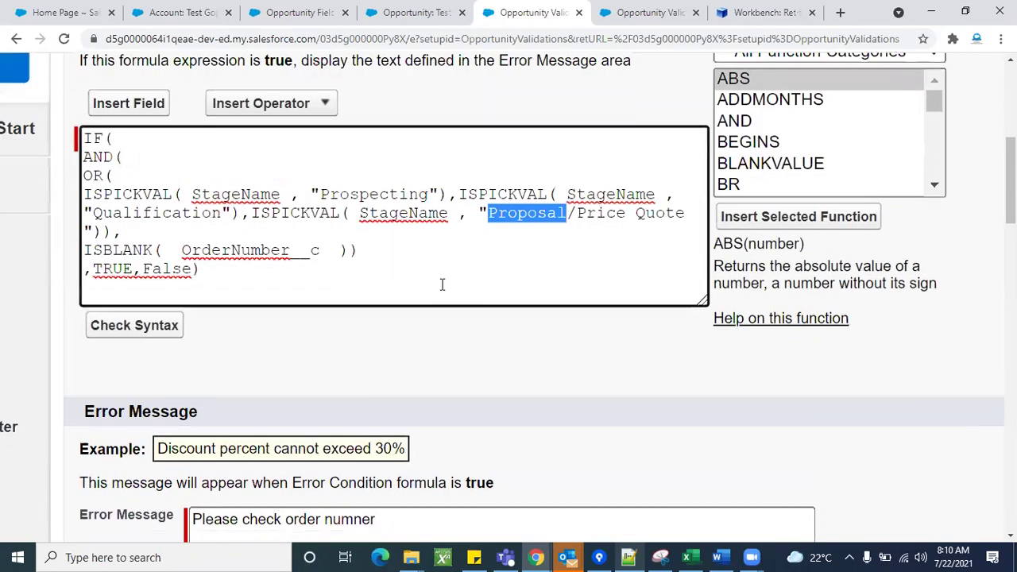
Return to the TestCredit opportunity, open it for full editing and save it again without an order number.
click(406, 14)
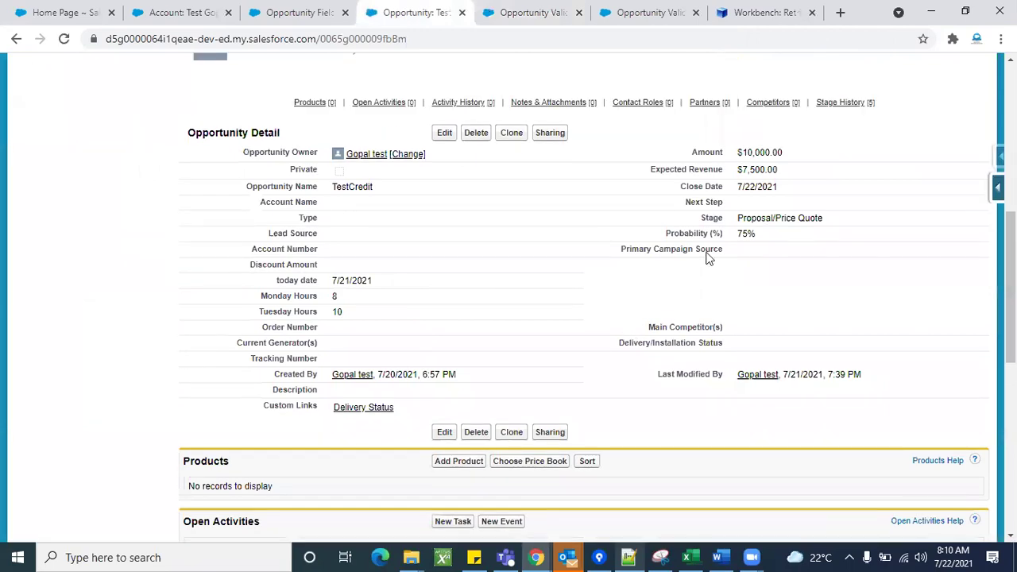
click(445, 132)
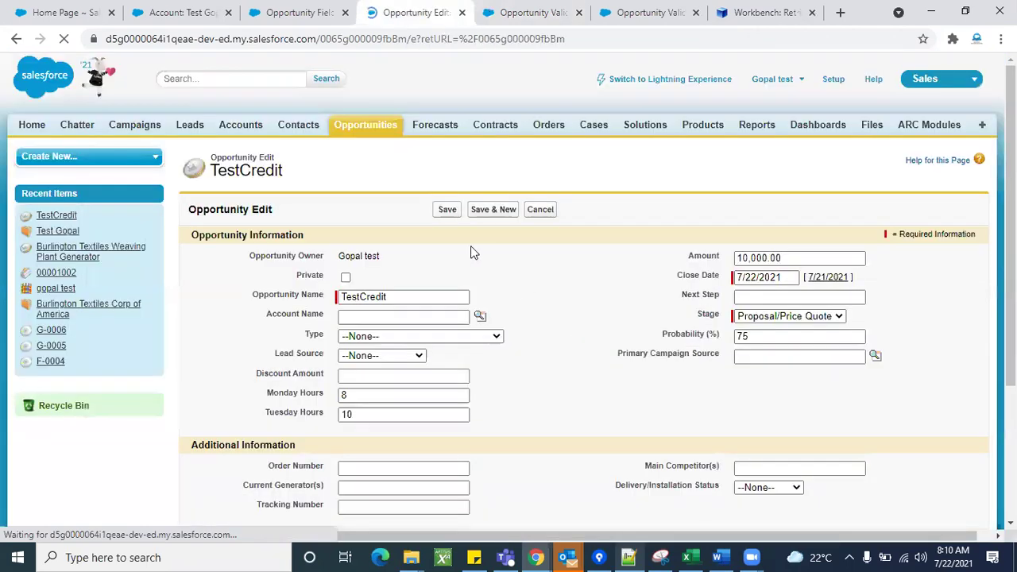
click(448, 212)
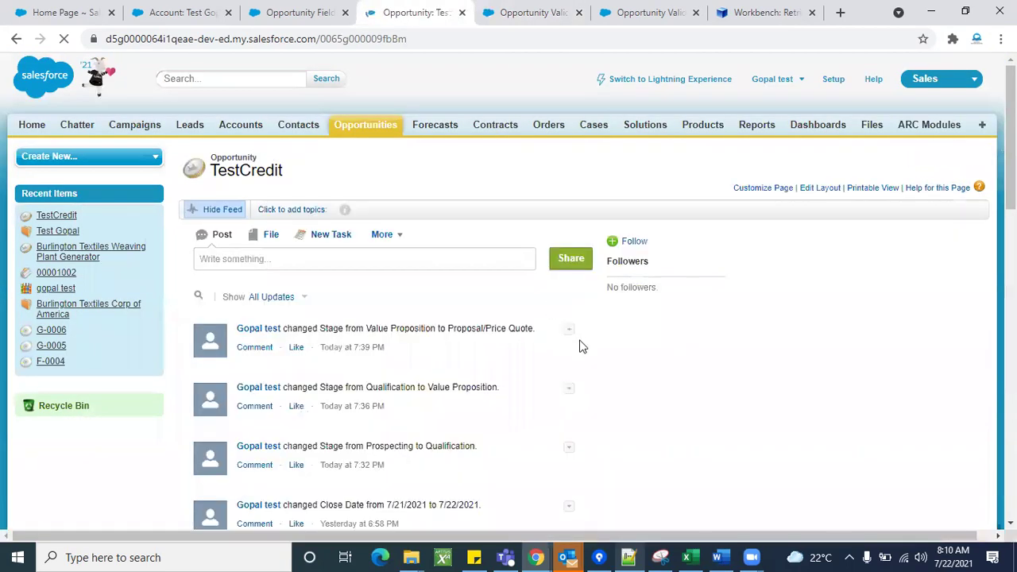
Inspect the opportunity's Order Number and Stage fields, and return to the validation rule's formula.
scroll(424, 318, down, 7)
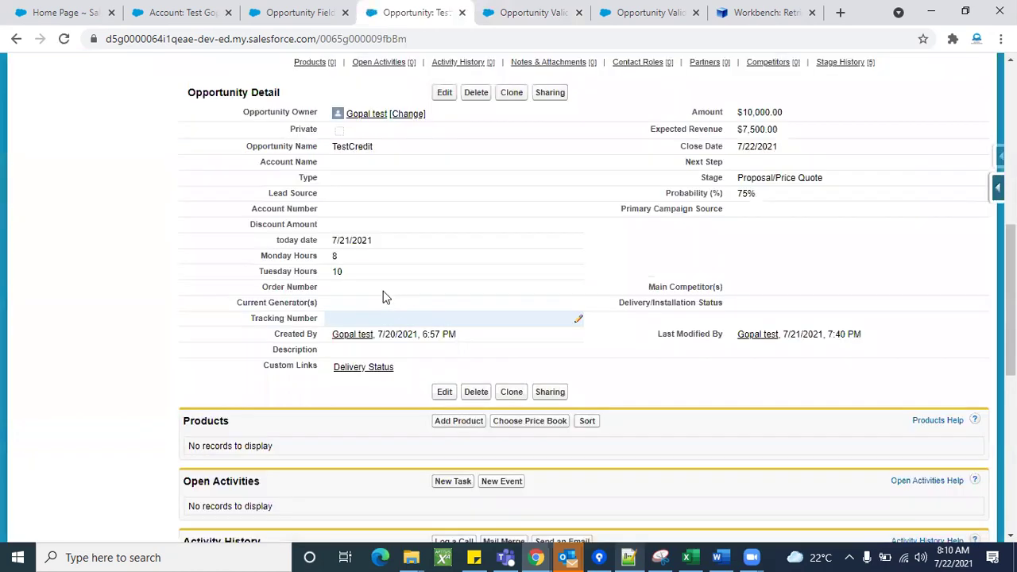
double_click(383, 287)
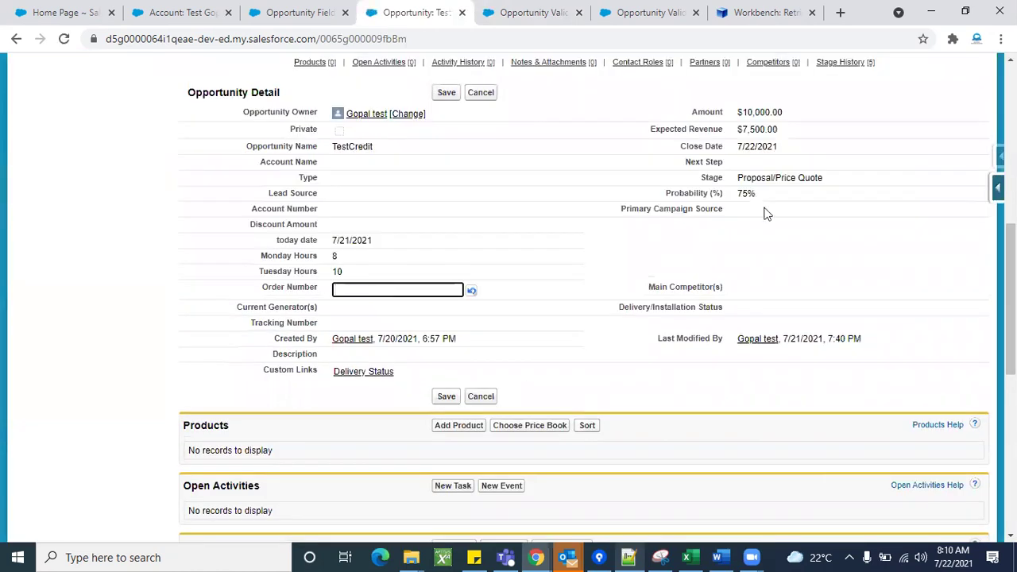
double_click(814, 178)
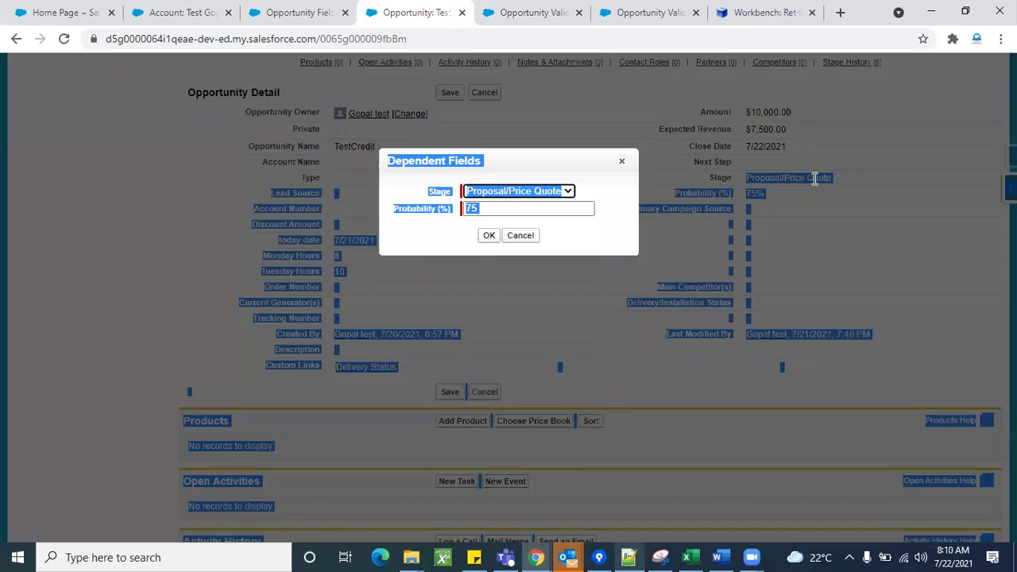
click(534, 12)
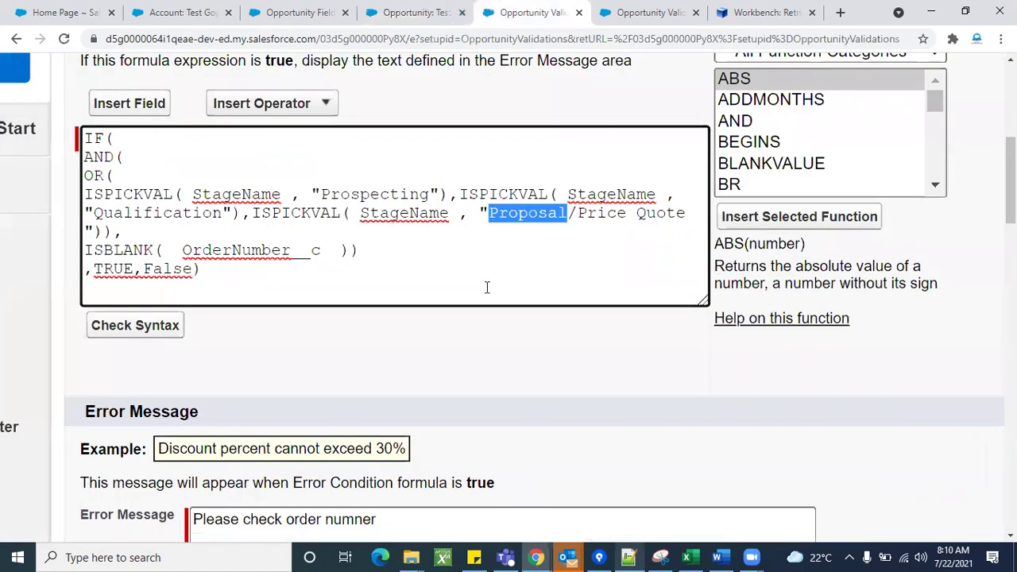
click(487, 287)
scroll(487, 287, down, 2)
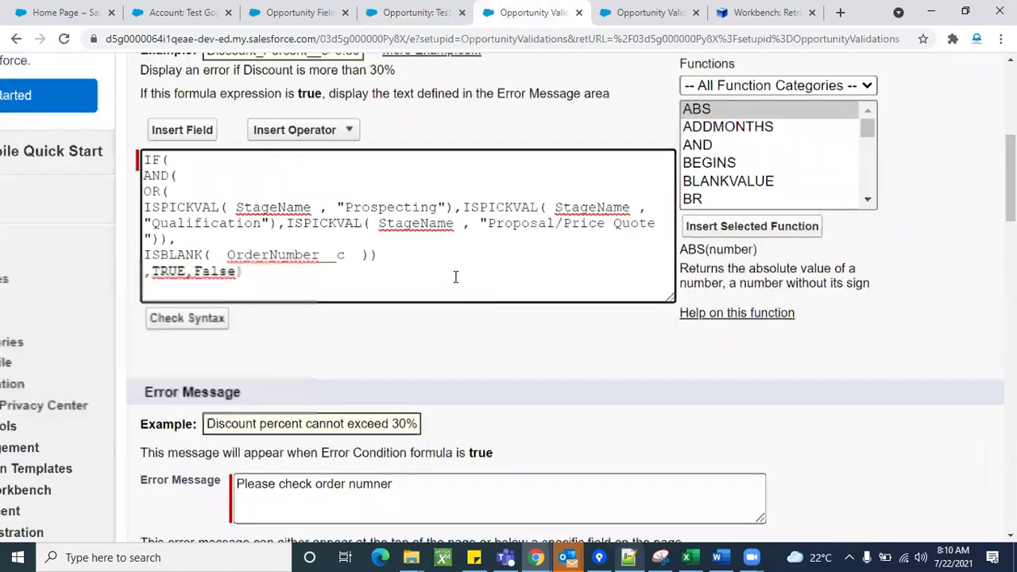
Remove the stray space after "Proposal/Price Quote" in the formula's third ISPICKVAL condition.
double_click(331, 224)
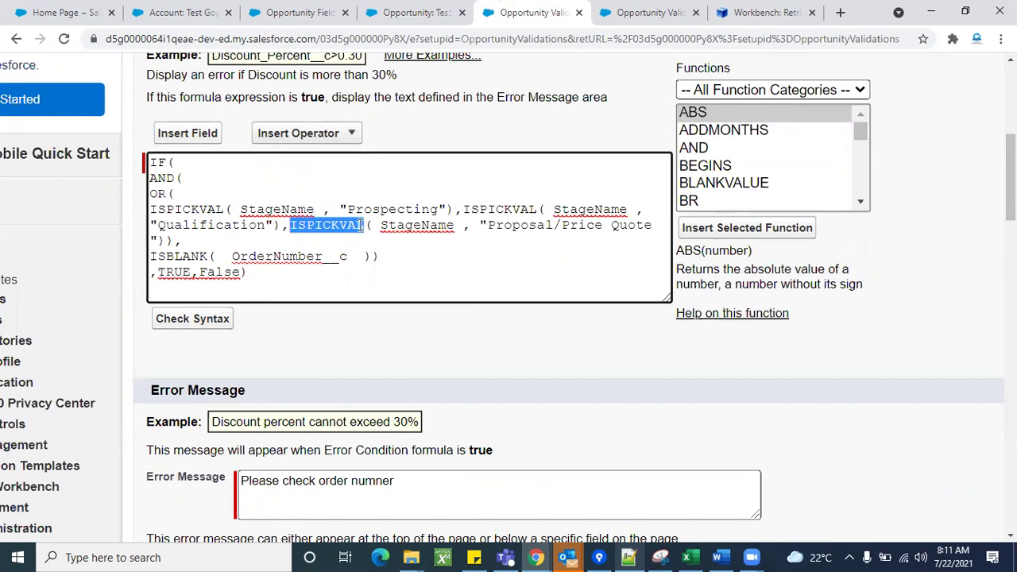
click(602, 211)
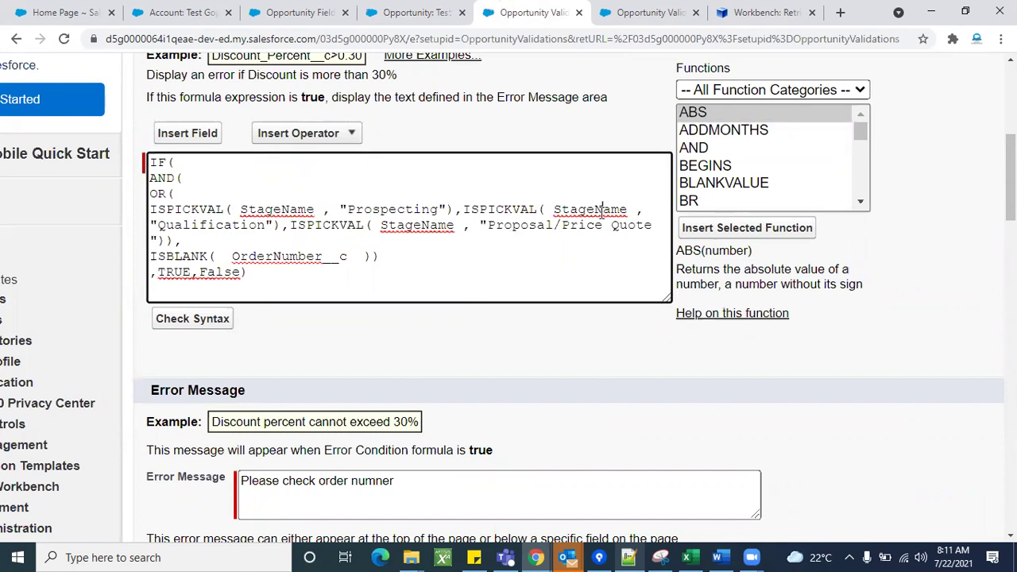
double_click(343, 226)
double_click(438, 226)
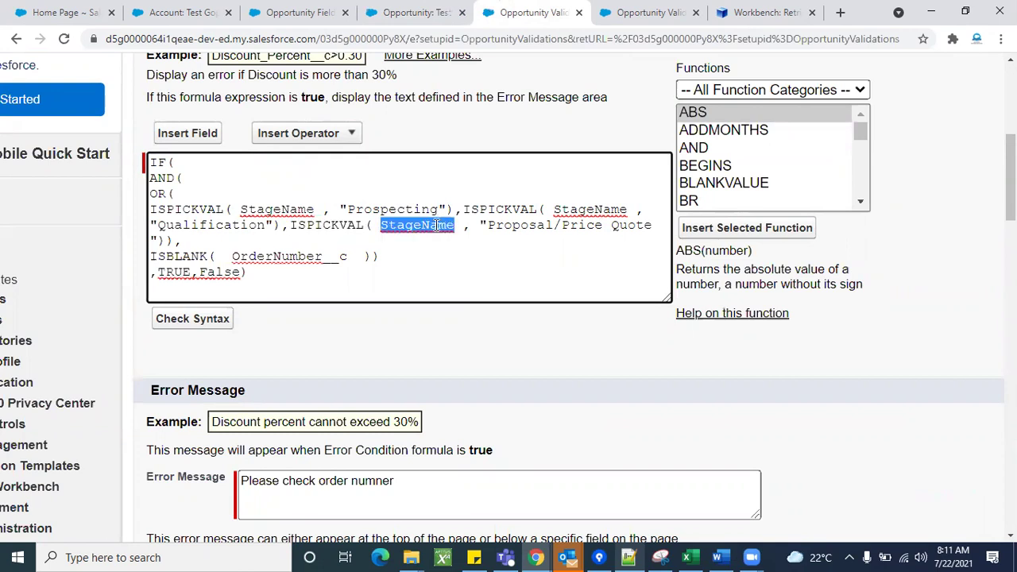
double_click(507, 226)
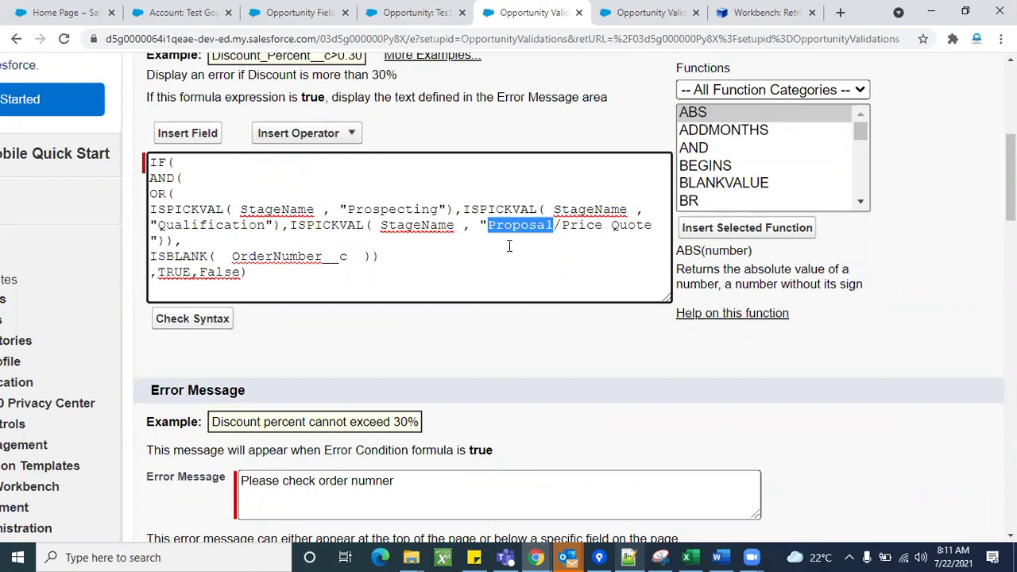
click(152, 240)
key(BackSpace)
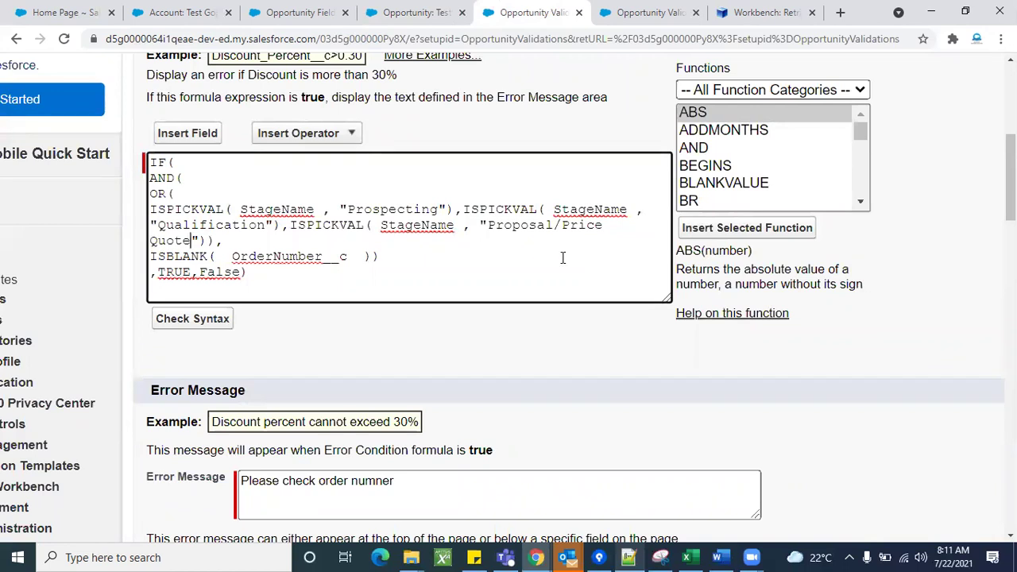
Check the formula's syntax and save the Stage_Validation rule, then review its saved error condition.
scroll(422, 292, down, 1)
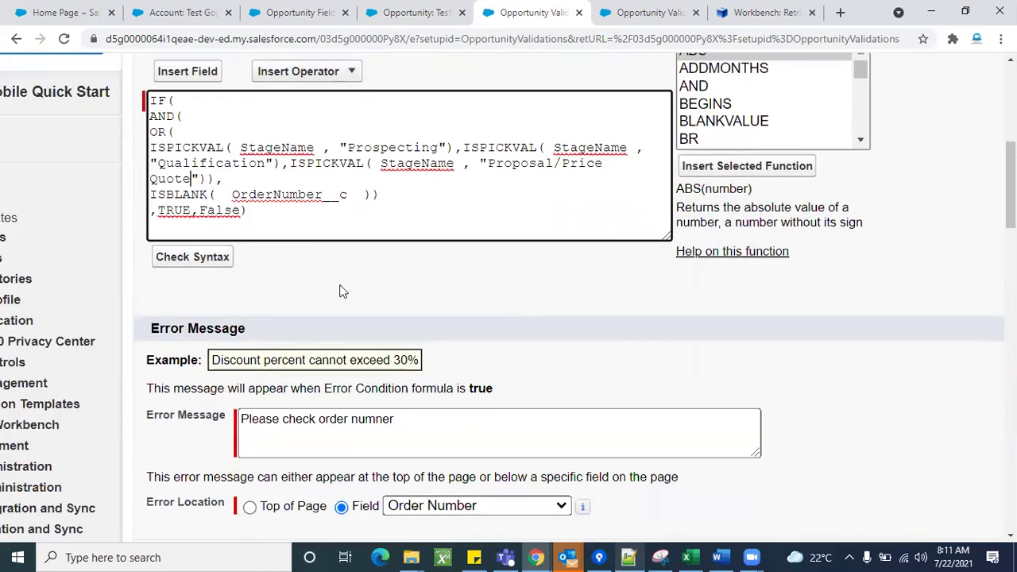
scroll(325, 275, down, 2)
click(502, 446)
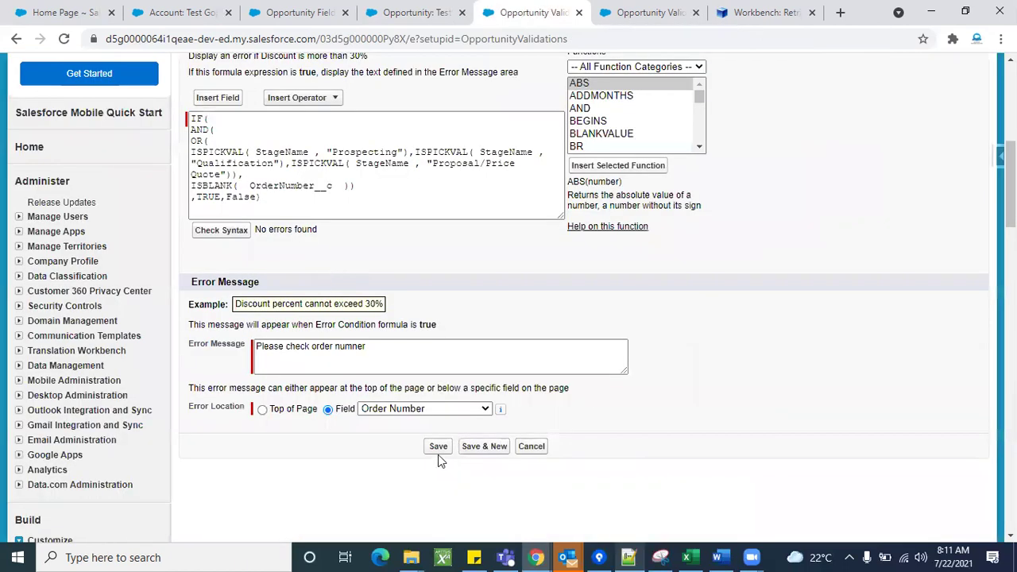
click(438, 450)
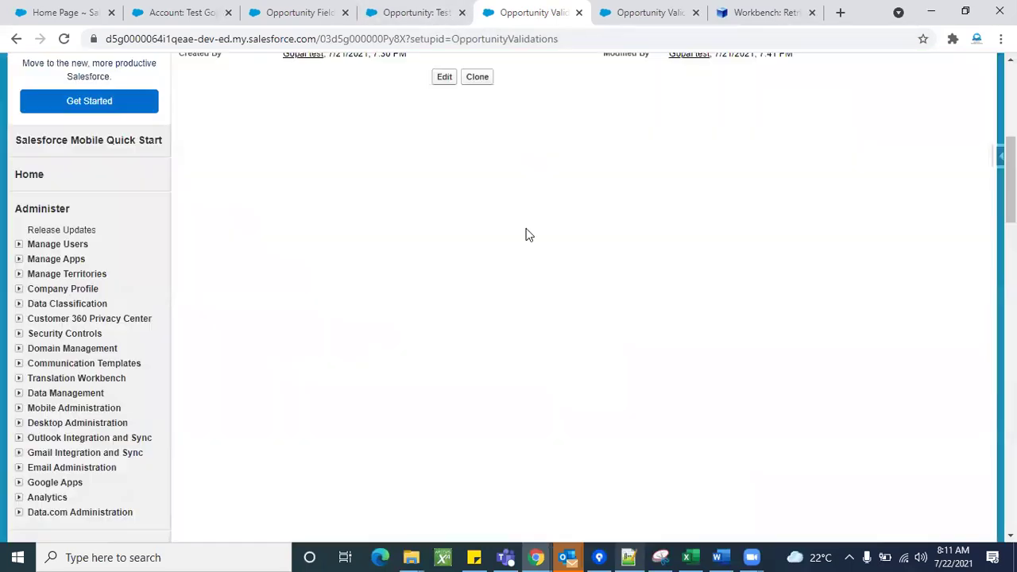
scroll(437, 300, up, 4)
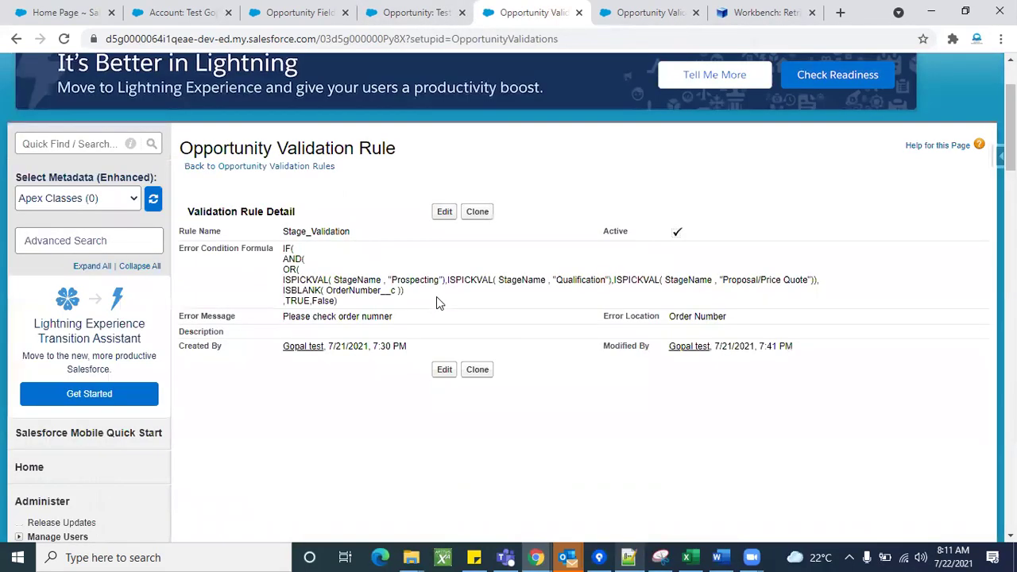
scroll(645, 296, up, 1)
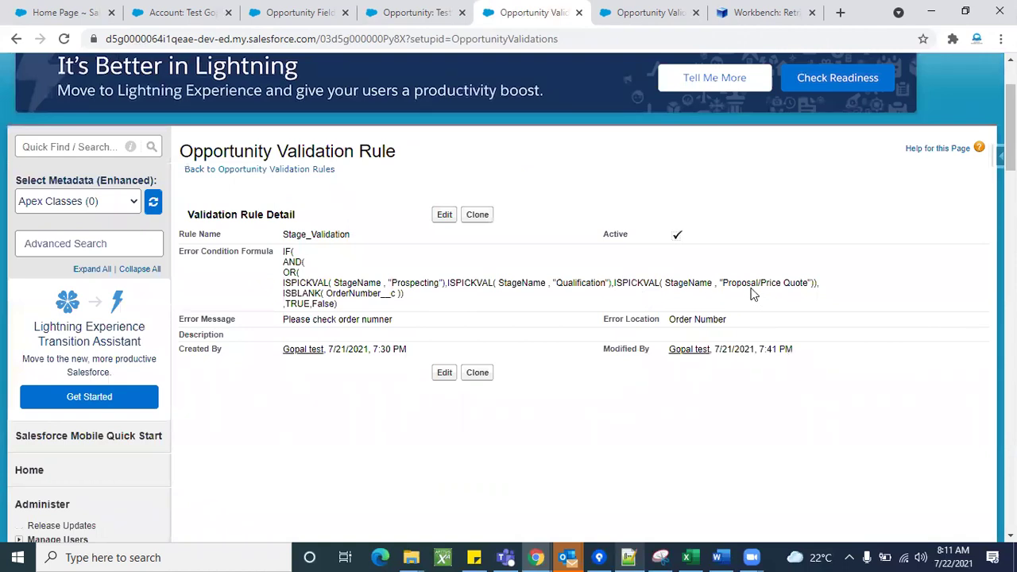
double_click(624, 285)
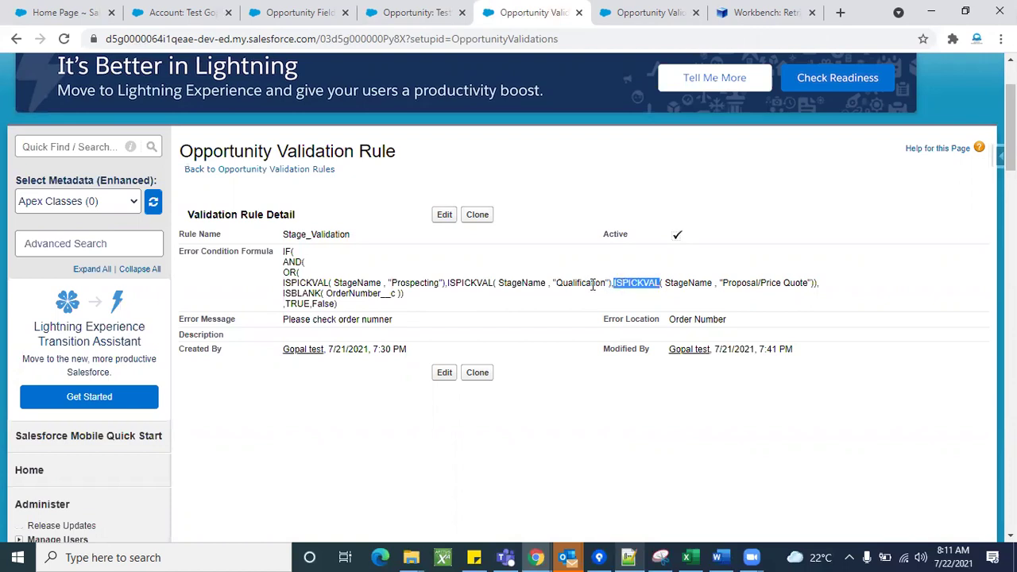
Return to the TestCredit opportunity and save its pending inline edit with the order number left blank.
click(402, 9)
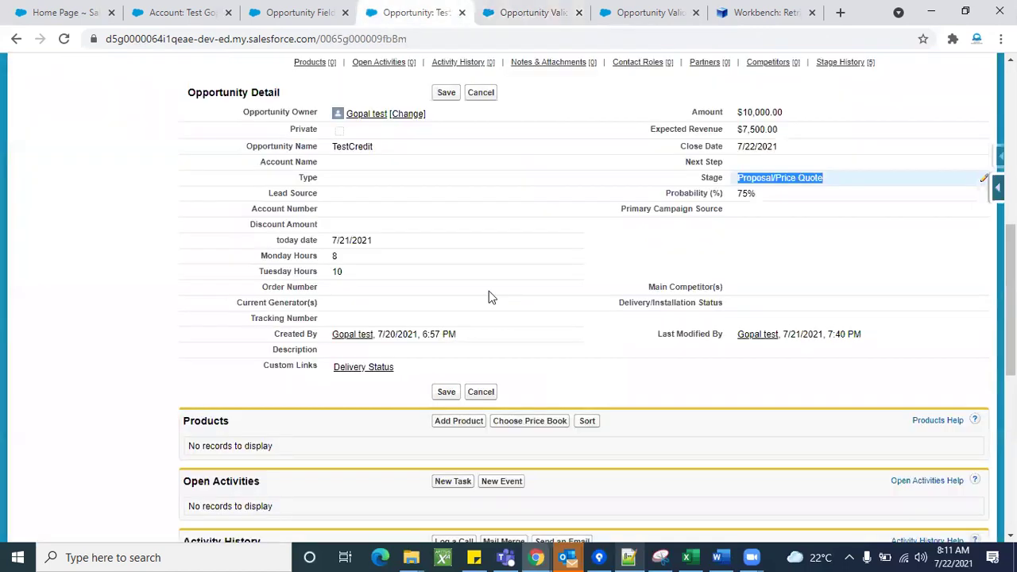
click(445, 93)
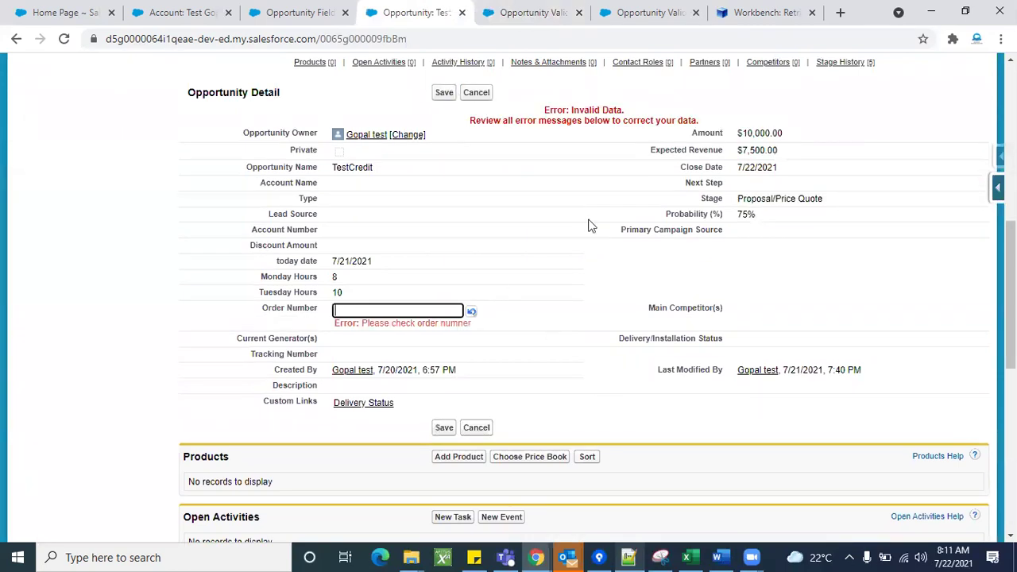
click(477, 94)
scroll(663, 286, up, 3)
Examine the Proposal/Price Quote entry among the Opportunity Stages picklist values.
click(294, 18)
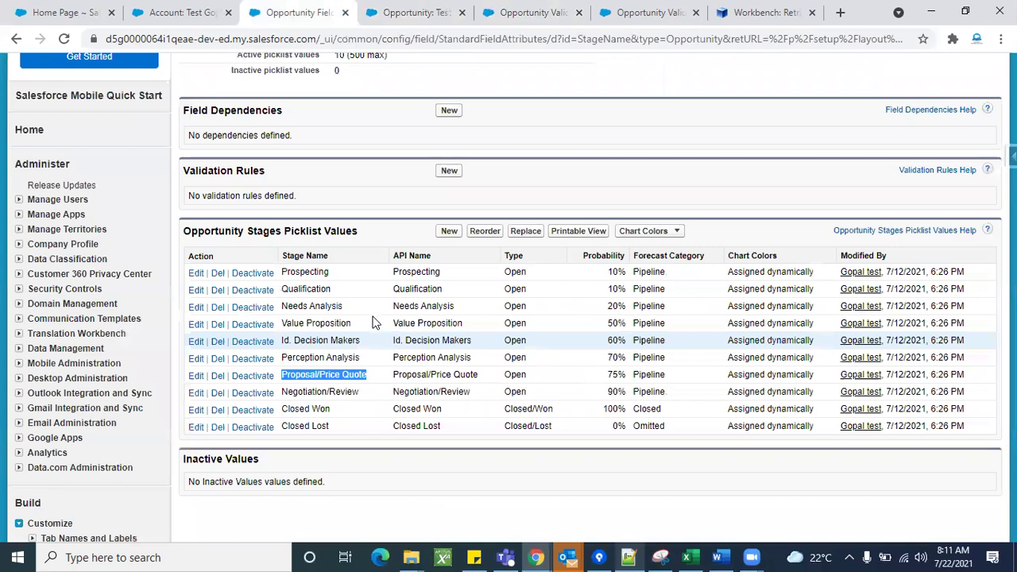
scroll(342, 312, down, 1)
double_click(317, 312)
triple_click(318, 313)
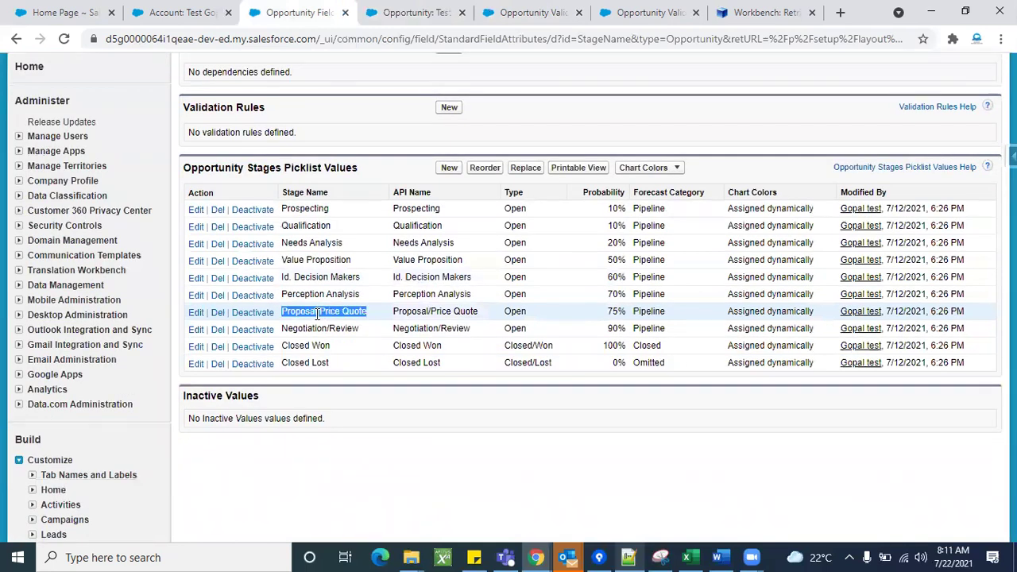
click(384, 316)
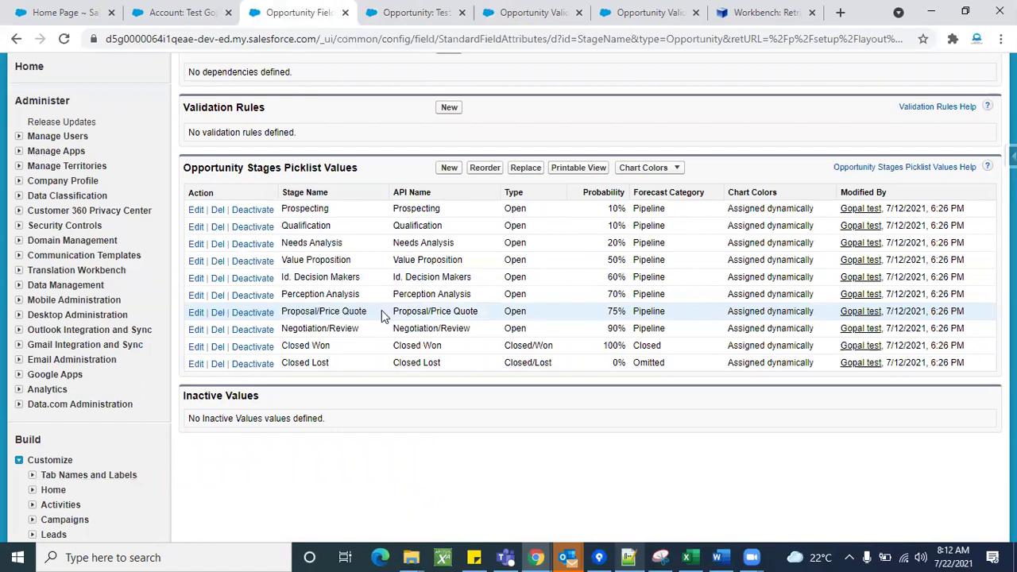
triple_click(328, 310)
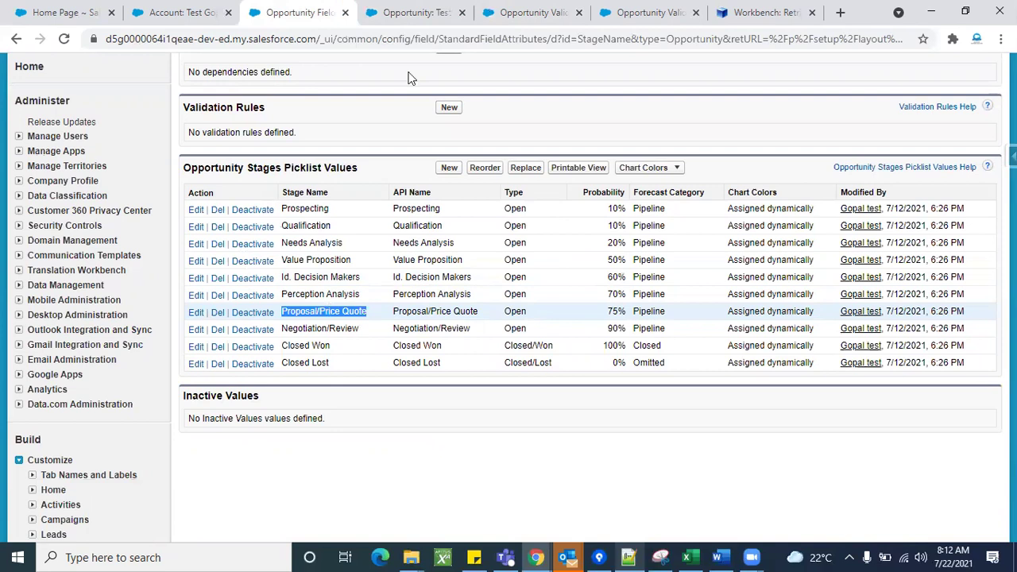
Look back at the validation rule and cancel the inline edit on the TestCredit opportunity.
click(406, 13)
click(504, 13)
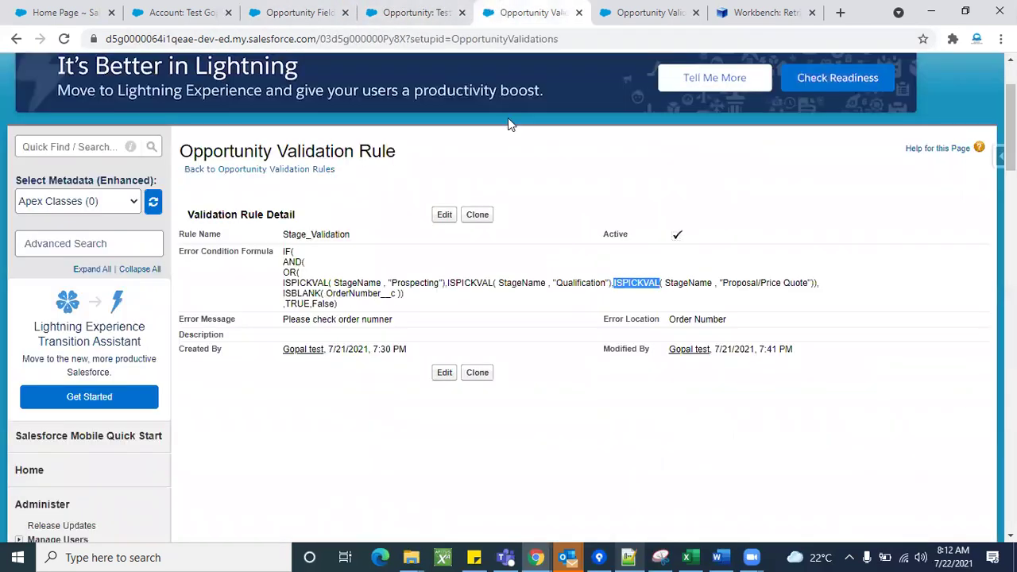
click(452, 9)
scroll(525, 387, down, 1)
key(ctrl+minus)
key(ctrl+minus)
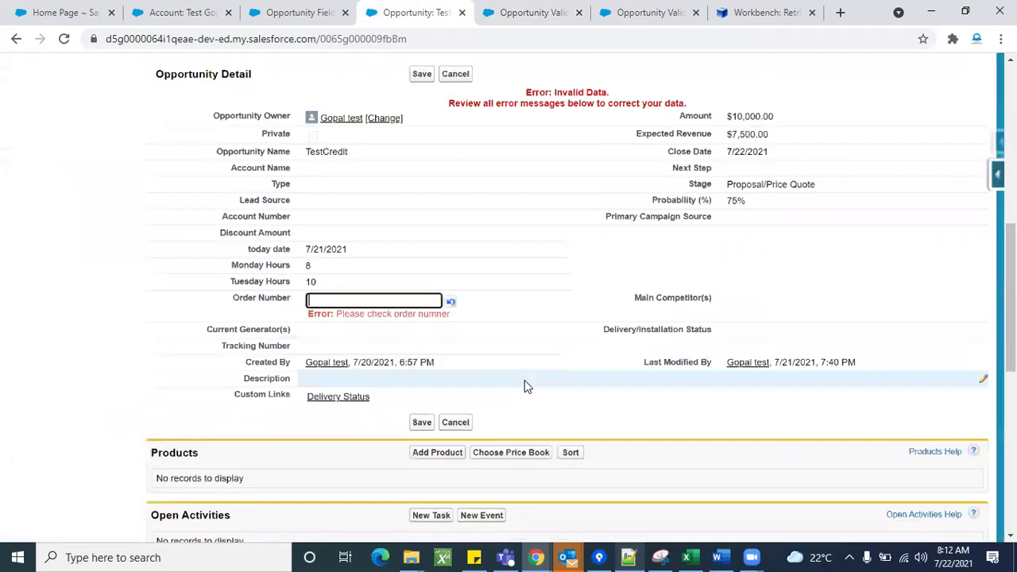
key(ctrl+plus)
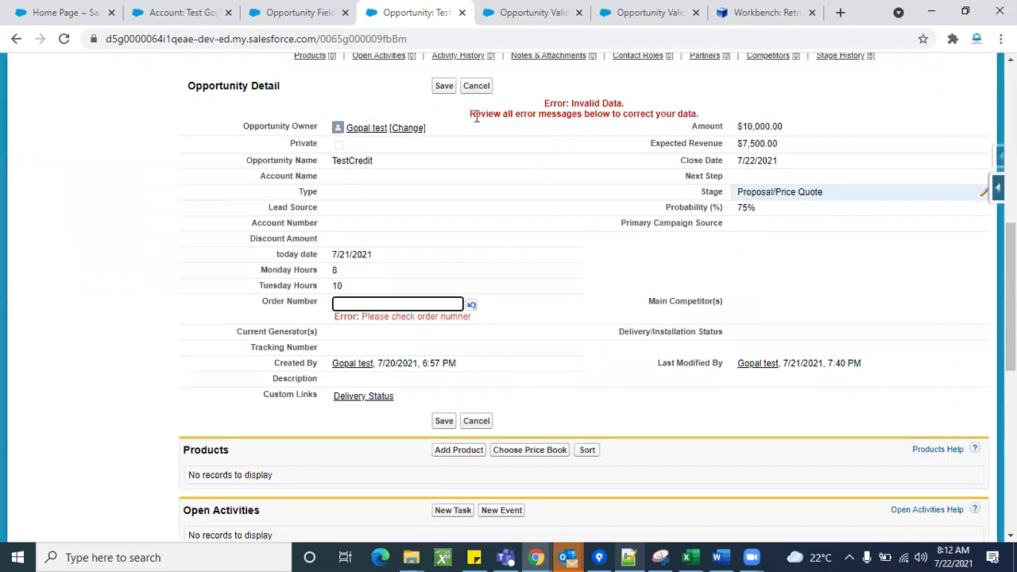
click(476, 87)
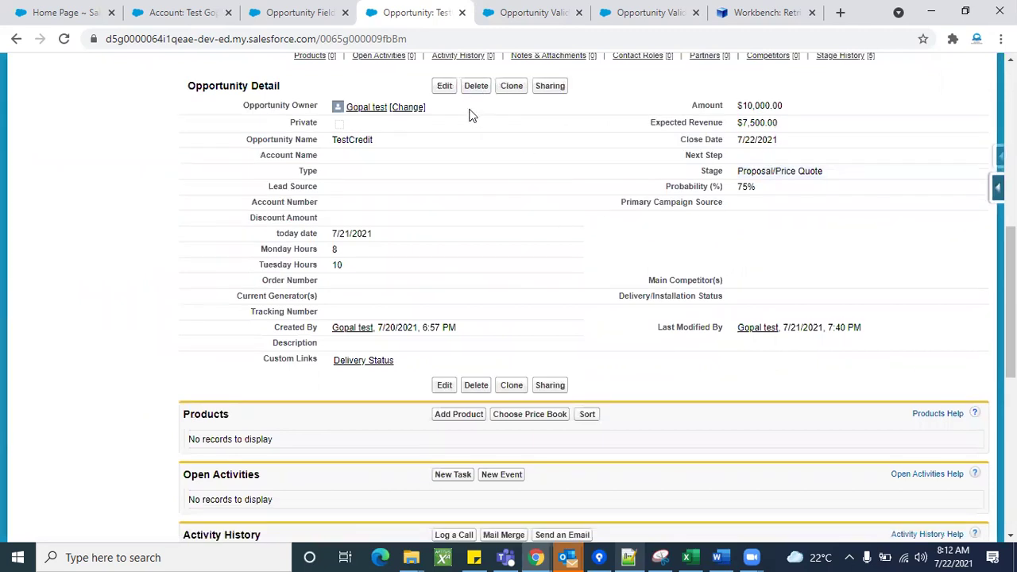
Open TestCredit for full editing and save it at stage Proposal/Price Quote without an order number.
click(444, 86)
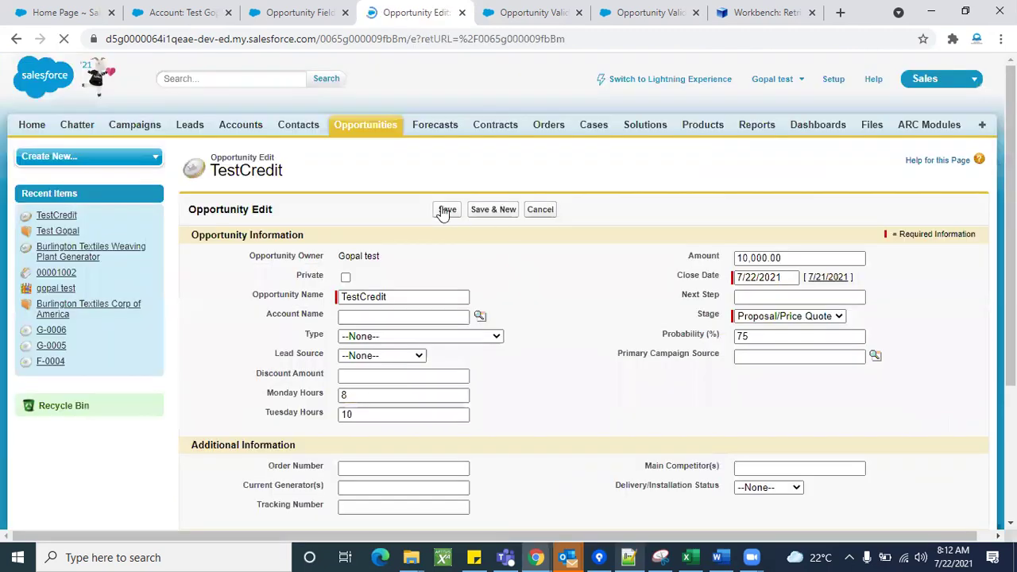
click(445, 213)
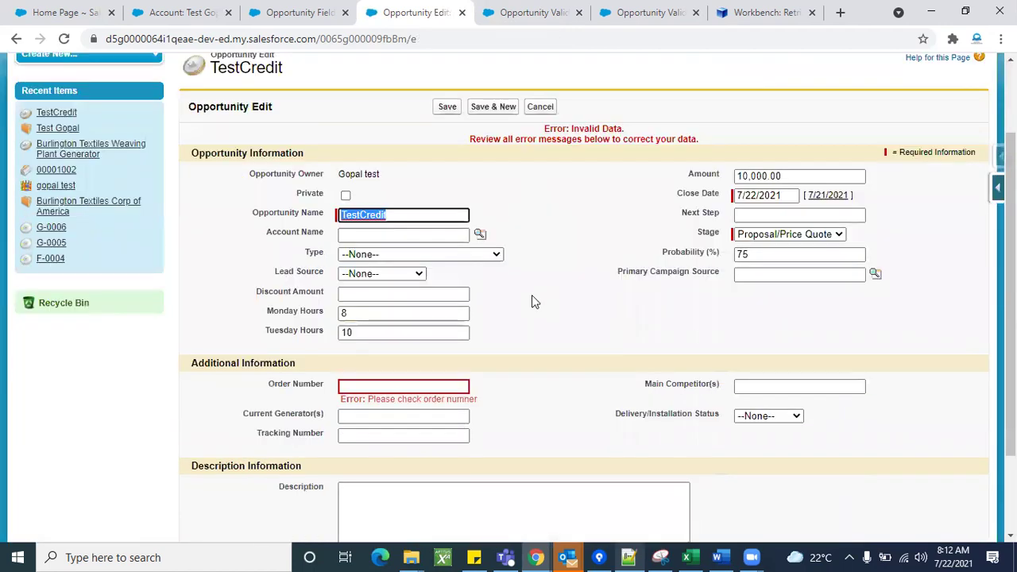
triple_click(380, 290)
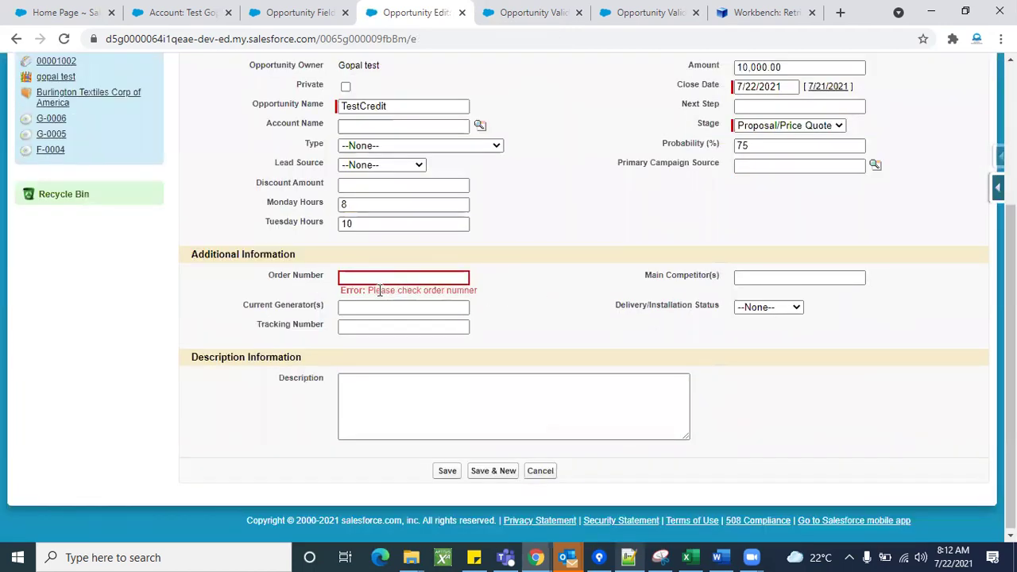
click(593, 291)
scroll(593, 291, up, 2)
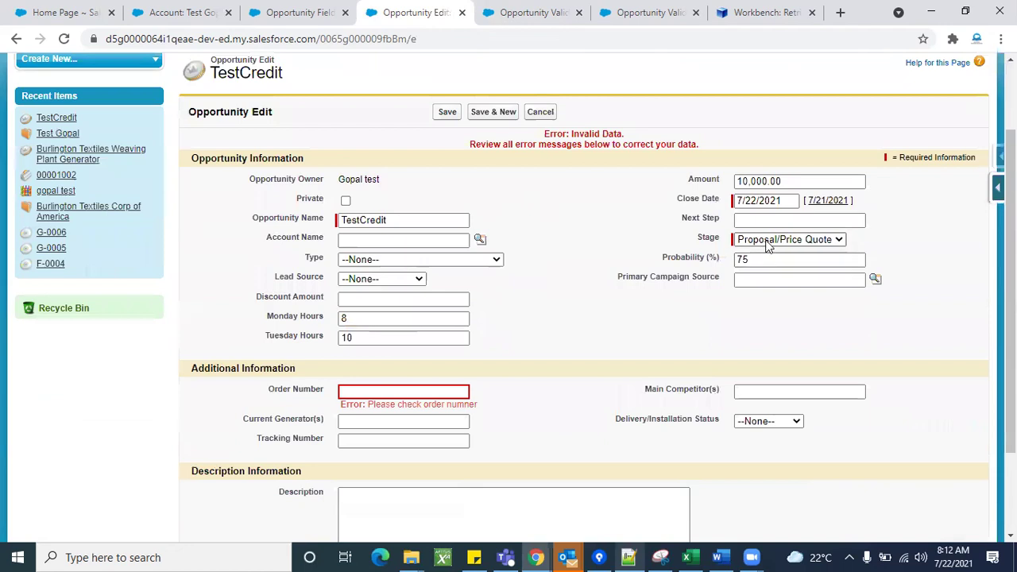
Set the opportunity's stage to Prospecting and try saving it with a blank order number.
click(768, 242)
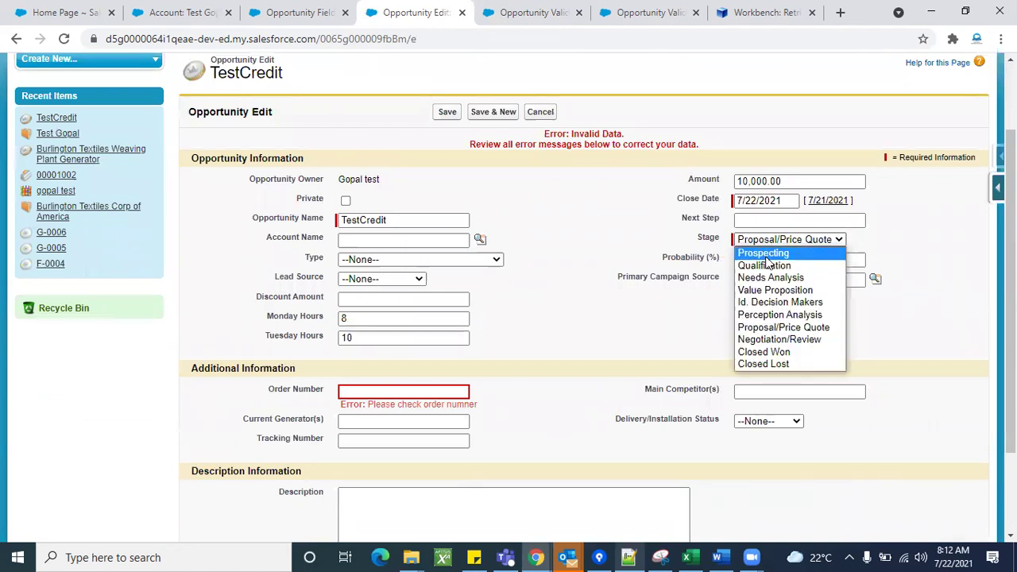
click(764, 253)
click(448, 112)
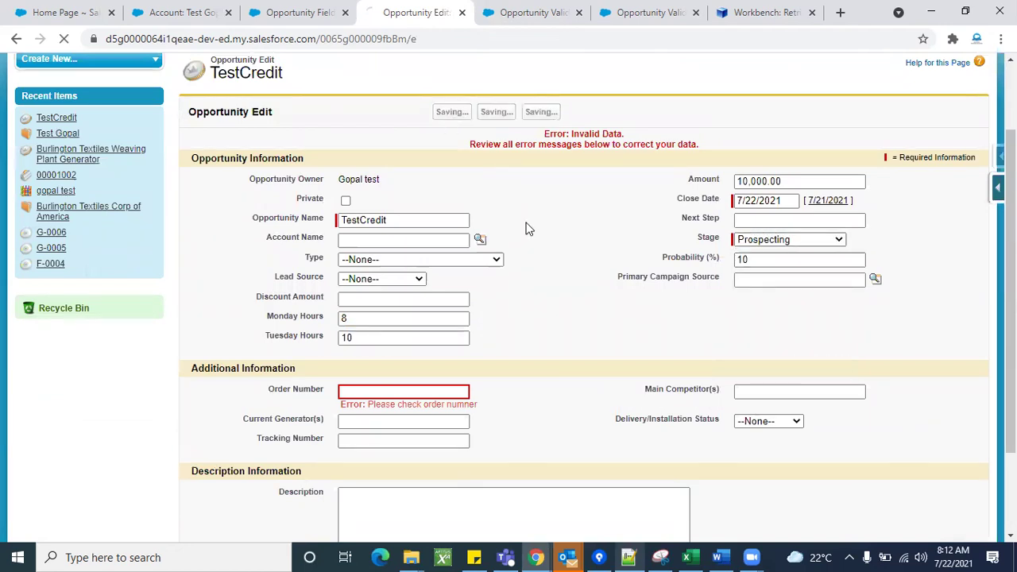
scroll(582, 380, down, 3)
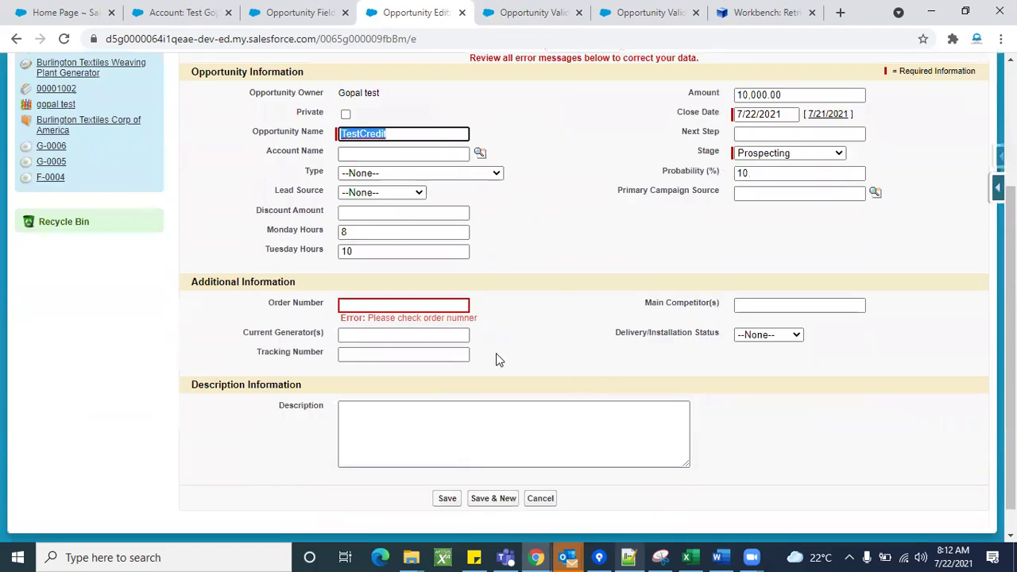
Set the opportunity's stage to Qualification and try saving it with a blank order number.
click(767, 152)
click(765, 178)
scroll(561, 169, up, 2)
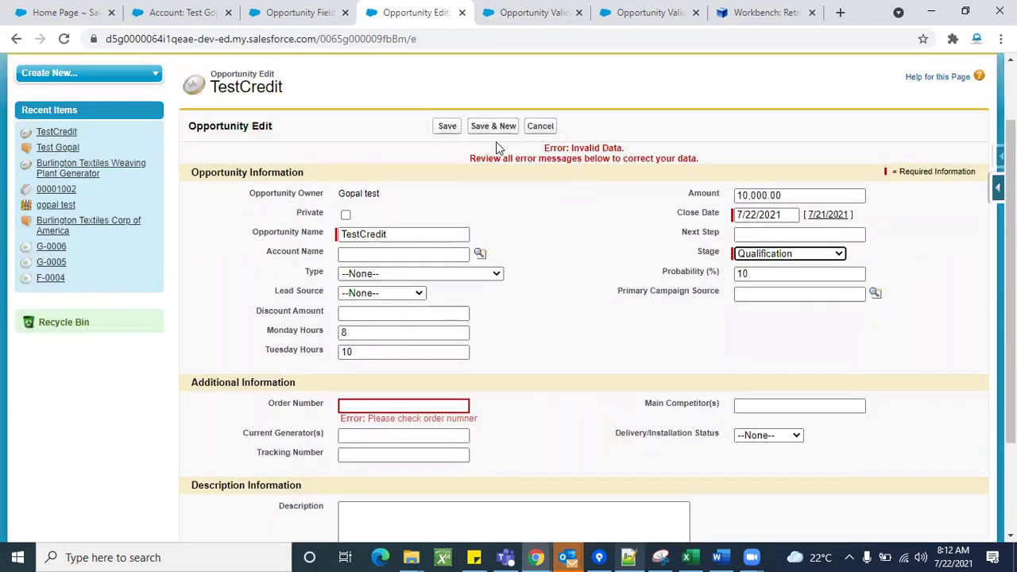
click(447, 155)
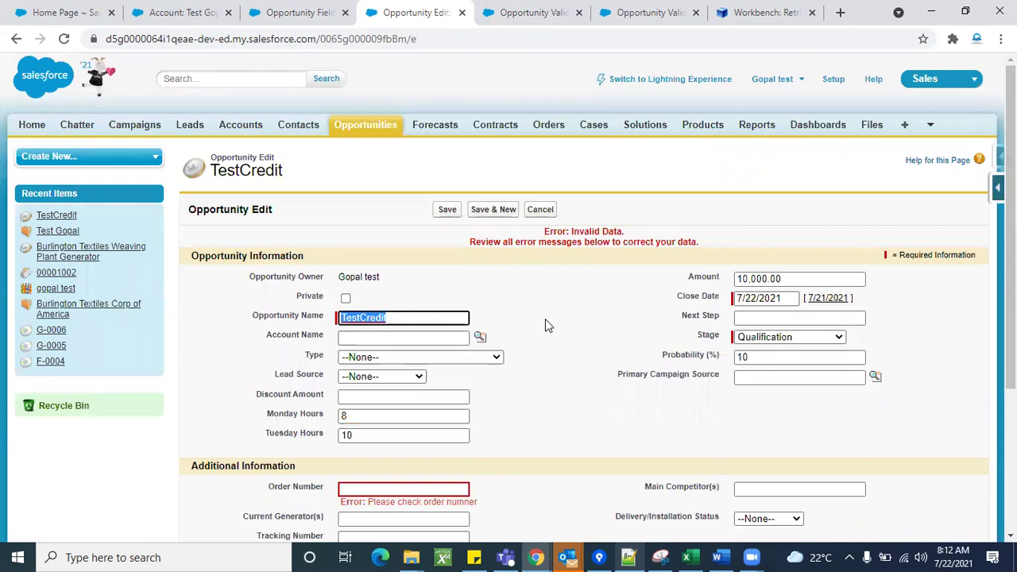
Set the opportunity's stage back to Proposal/Price Quote and try saving it with a blank order number.
scroll(546, 319, down, 1)
scroll(784, 239, down, 1)
click(785, 236)
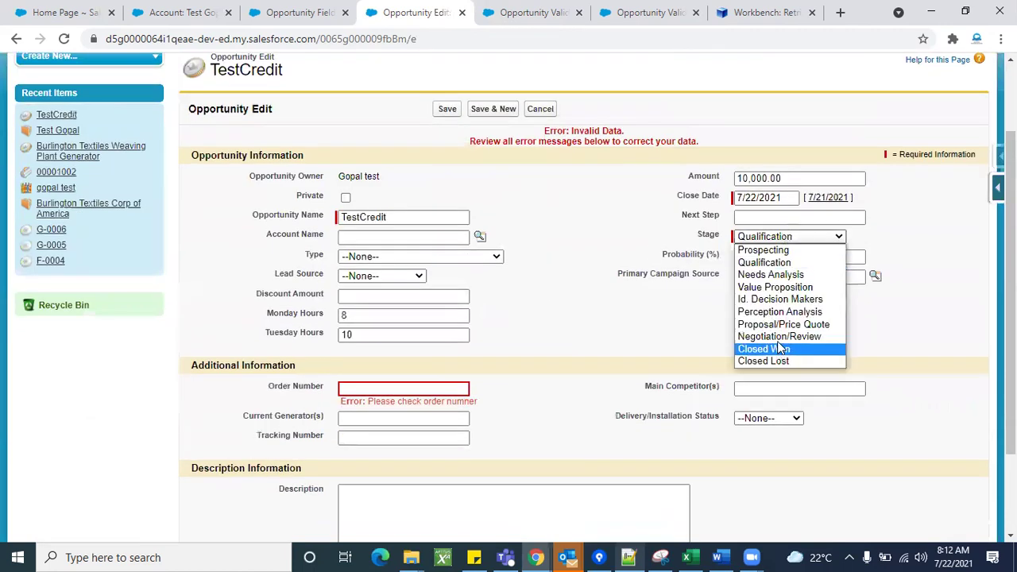
click(783, 324)
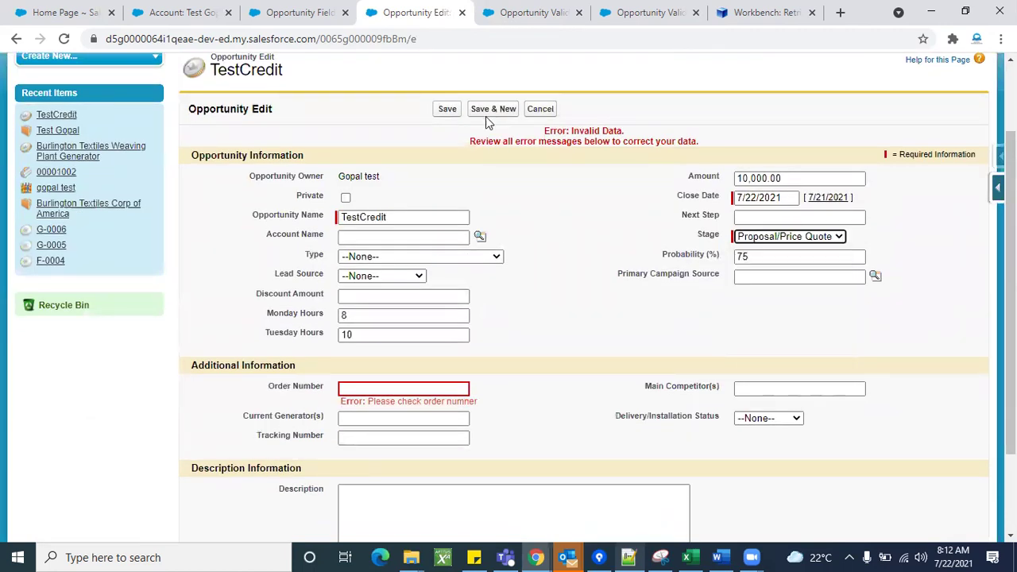
click(447, 108)
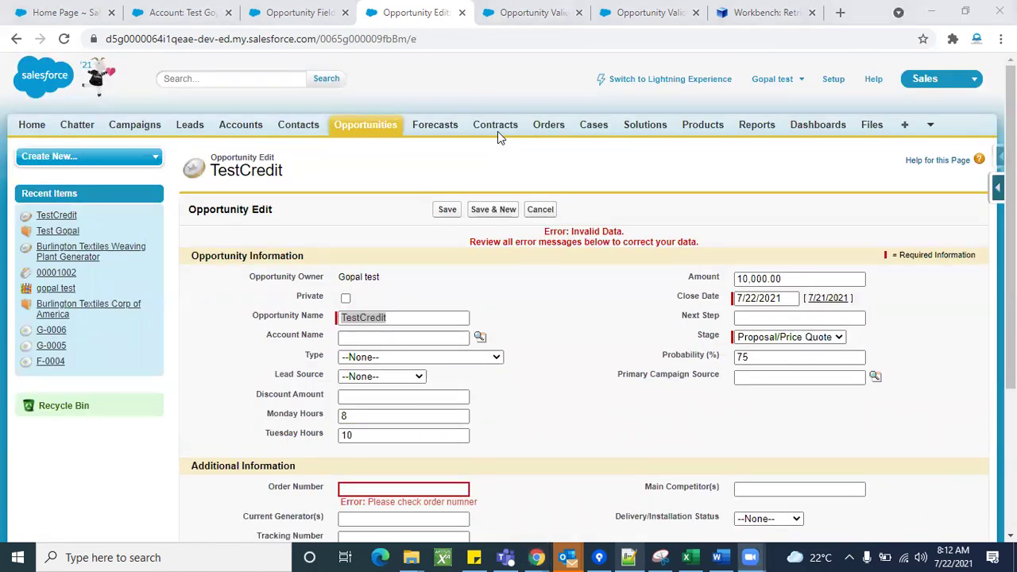
scroll(593, 422, down, 3)
scroll(666, 341, up, 1)
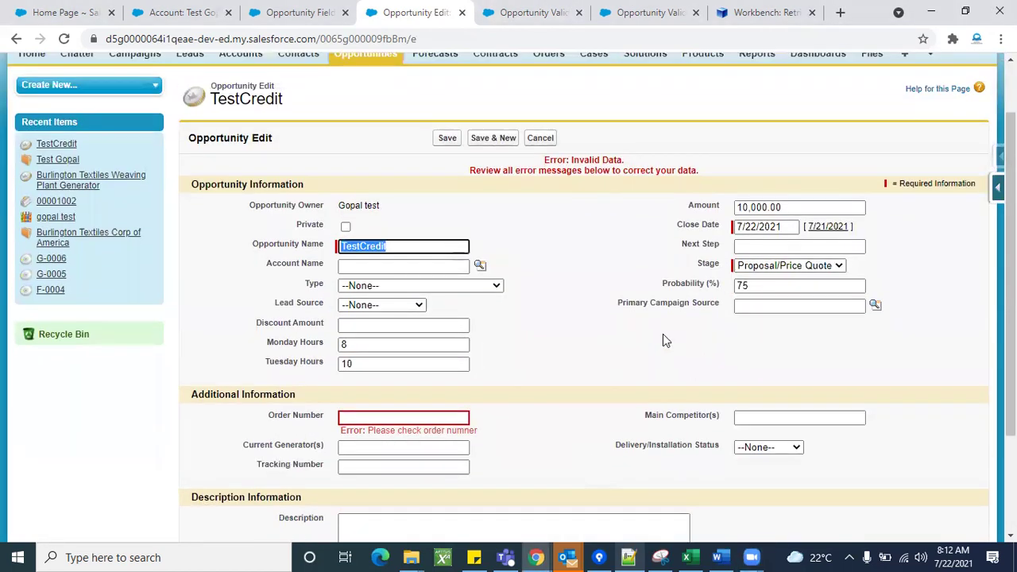
scroll(607, 361, down, 2)
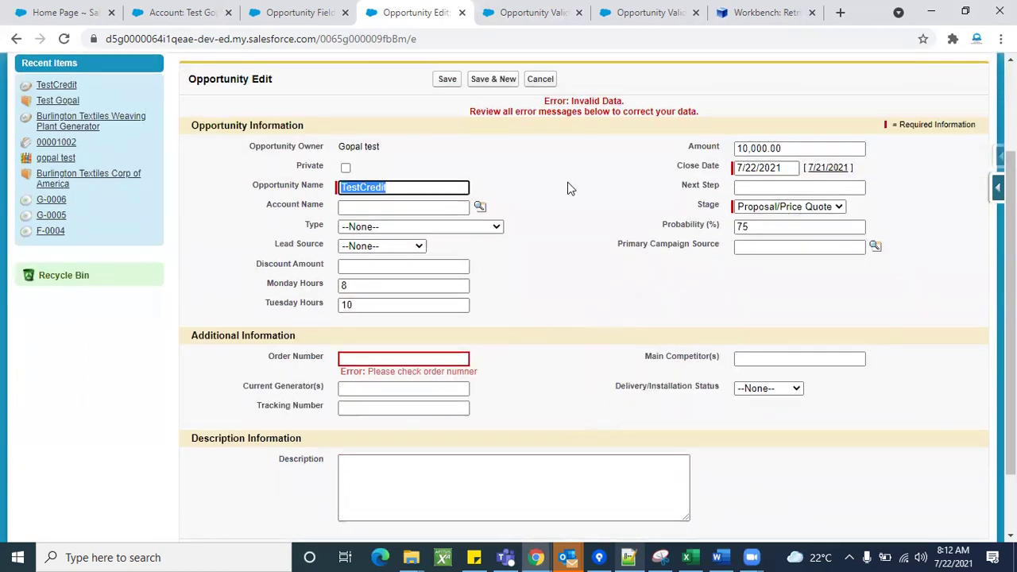
Compare the stage names in the Stage_Validation formula with the Opportunity stage picklist values.
click(488, 10)
scroll(562, 375, up, 3)
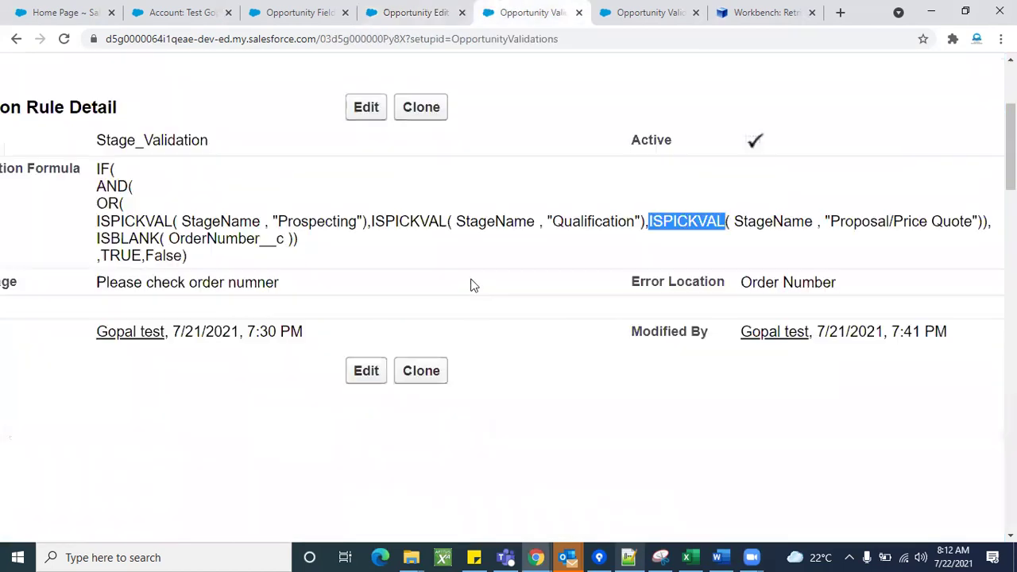
scroll(593, 280, right, 2)
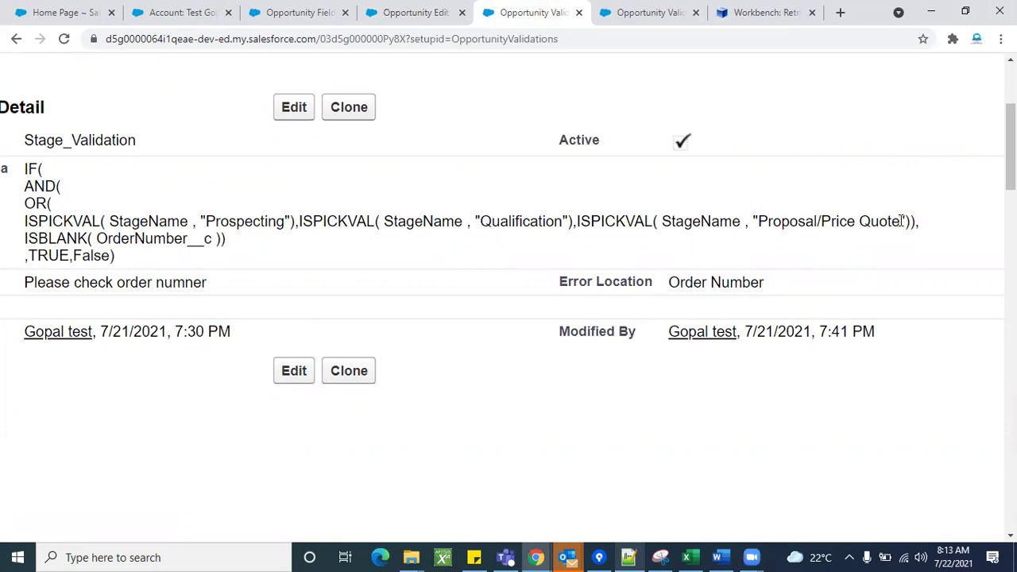
scroll(426, 297, left, 3)
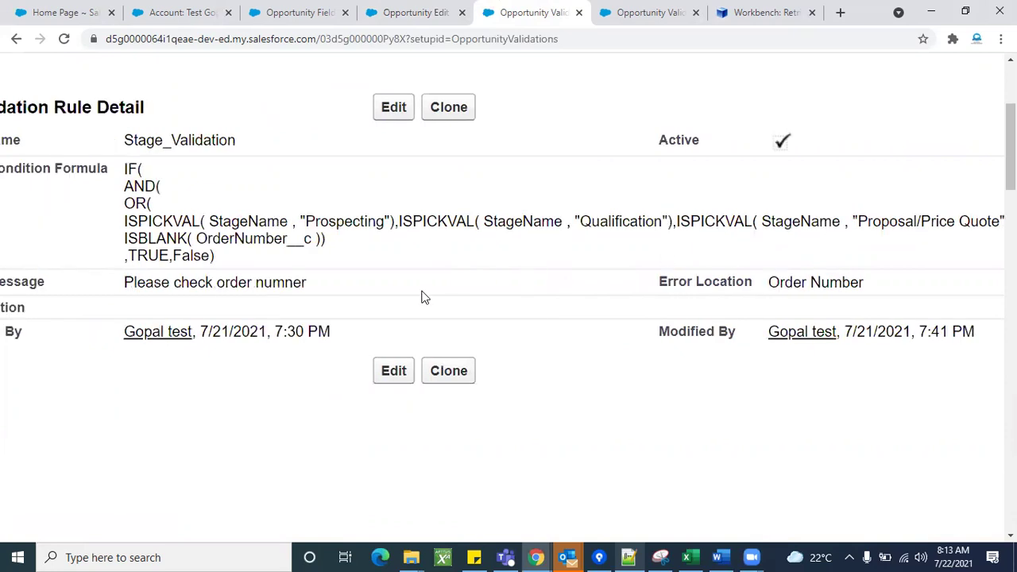
scroll(424, 297, right, 4)
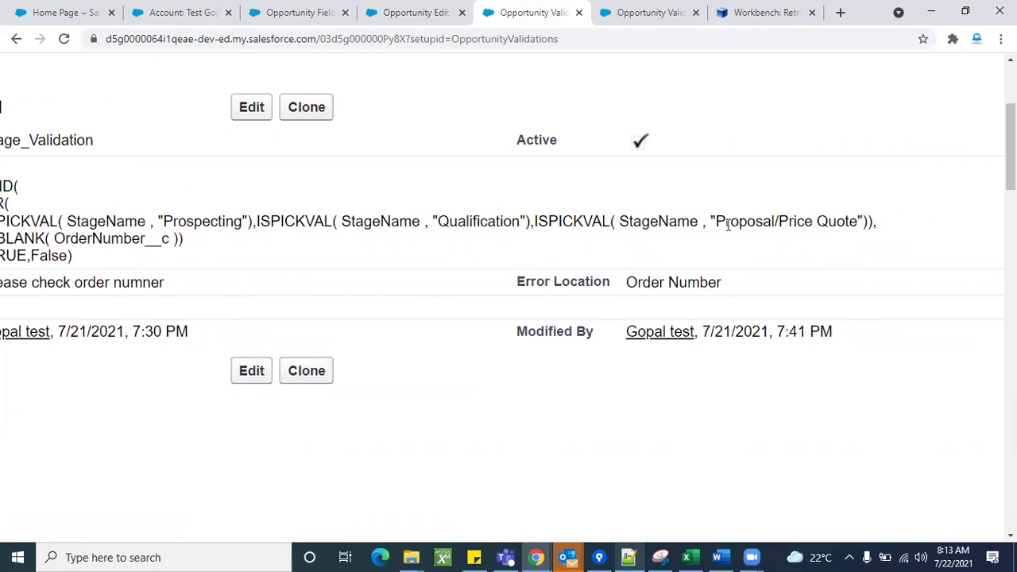
click(316, 10)
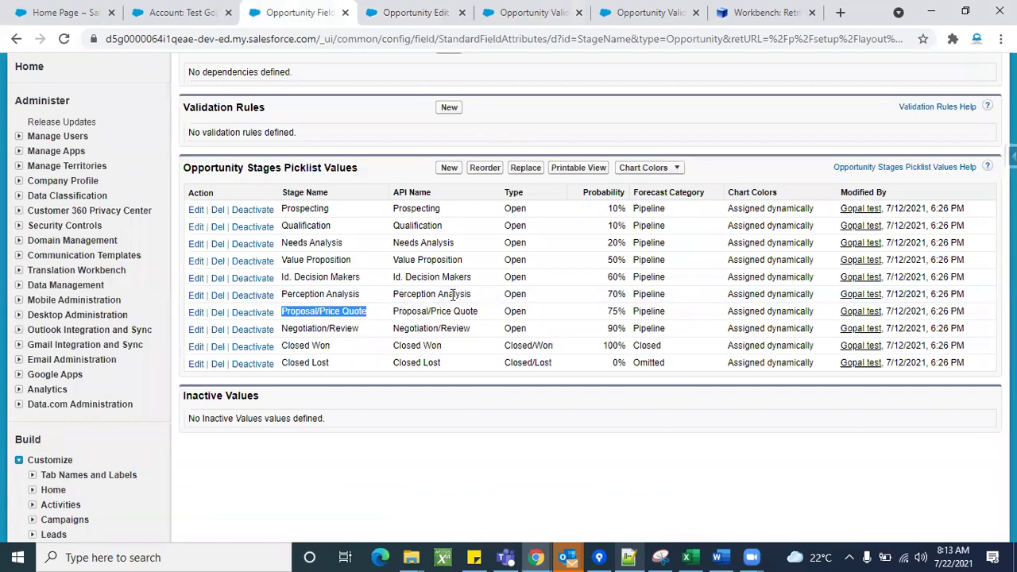
click(534, 13)
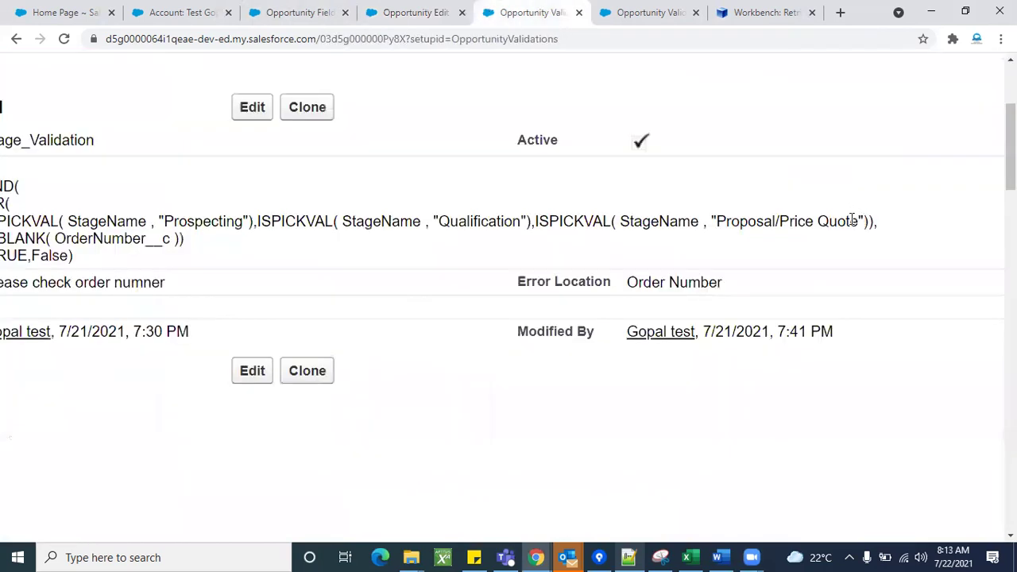
Examine how the Stage_Validation formula combines the IF, AND, OR, ISPICKVAL and ISBLANK conditions.
scroll(469, 258, down, 3)
scroll(321, 287, down, 2)
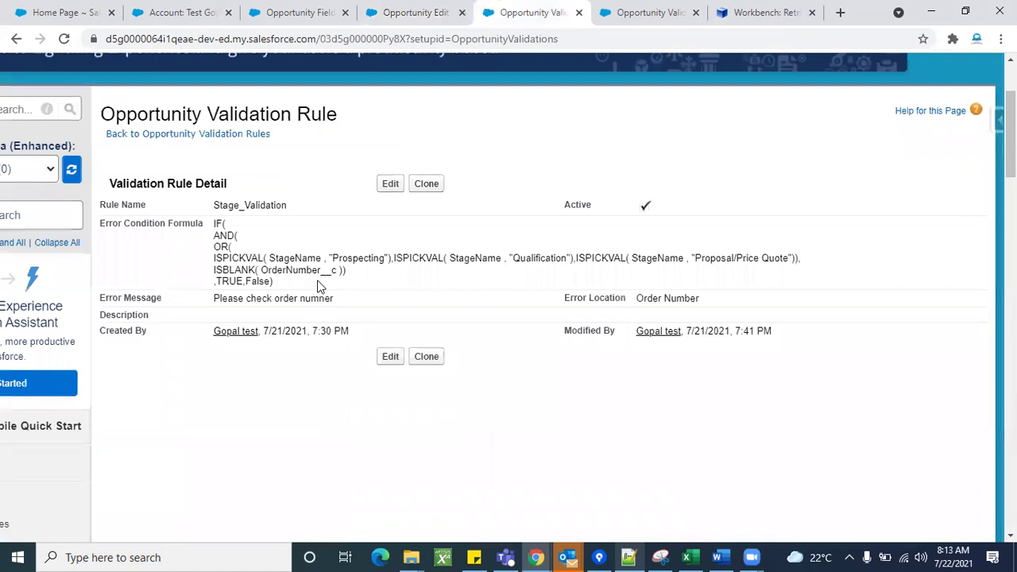
scroll(491, 302, up, 5)
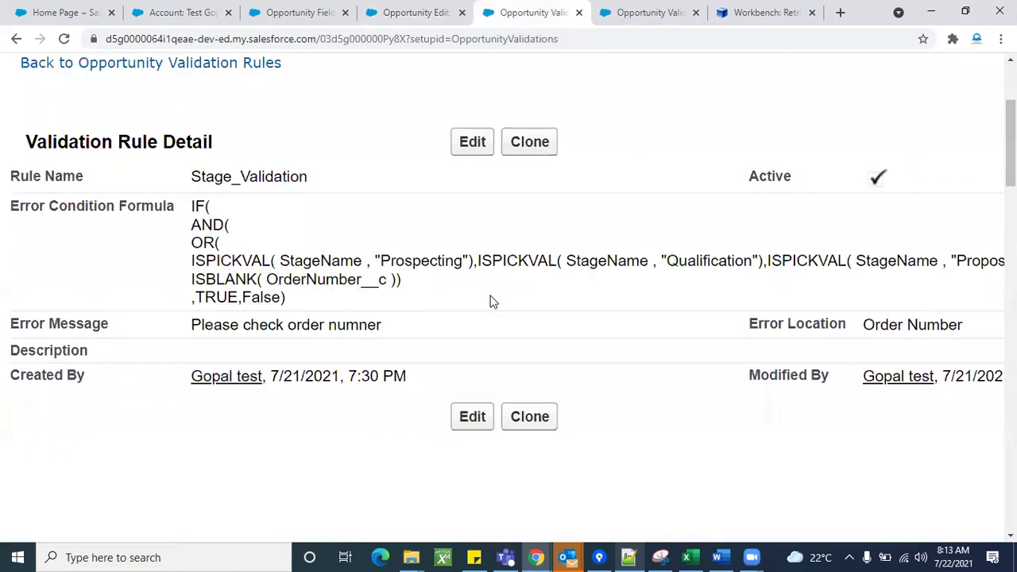
scroll(491, 302, right, 1)
scroll(491, 302, down, 1)
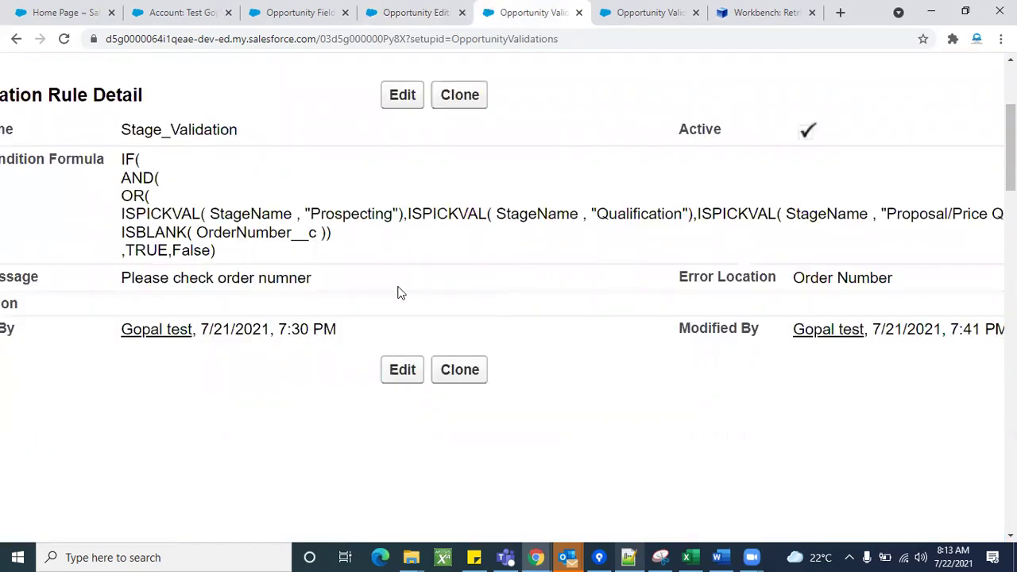
scroll(434, 288, down, 1)
scroll(434, 289, up, 2)
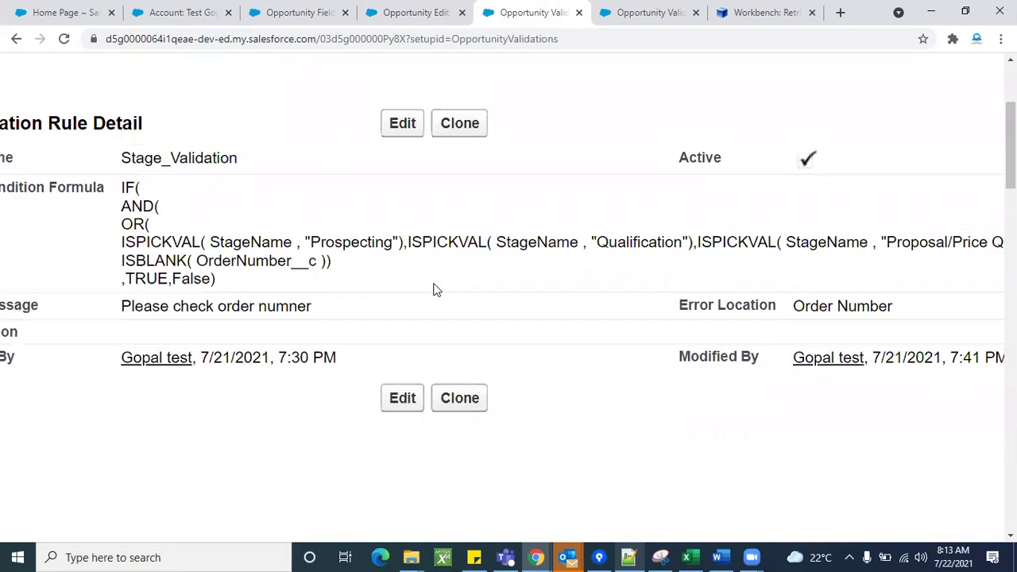
scroll(434, 288, down, 4)
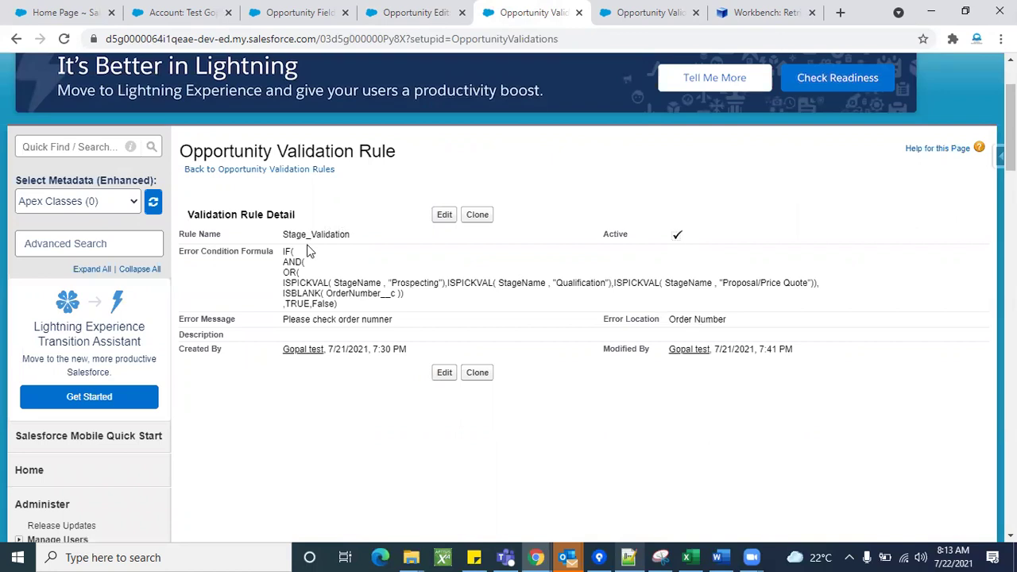
scroll(310, 252, up, 2)
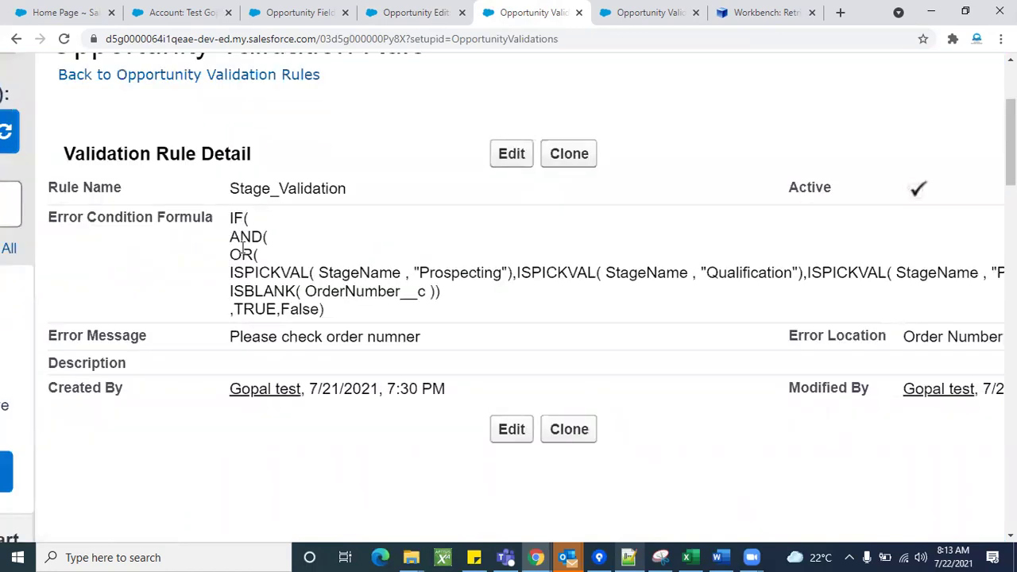
double_click(281, 275)
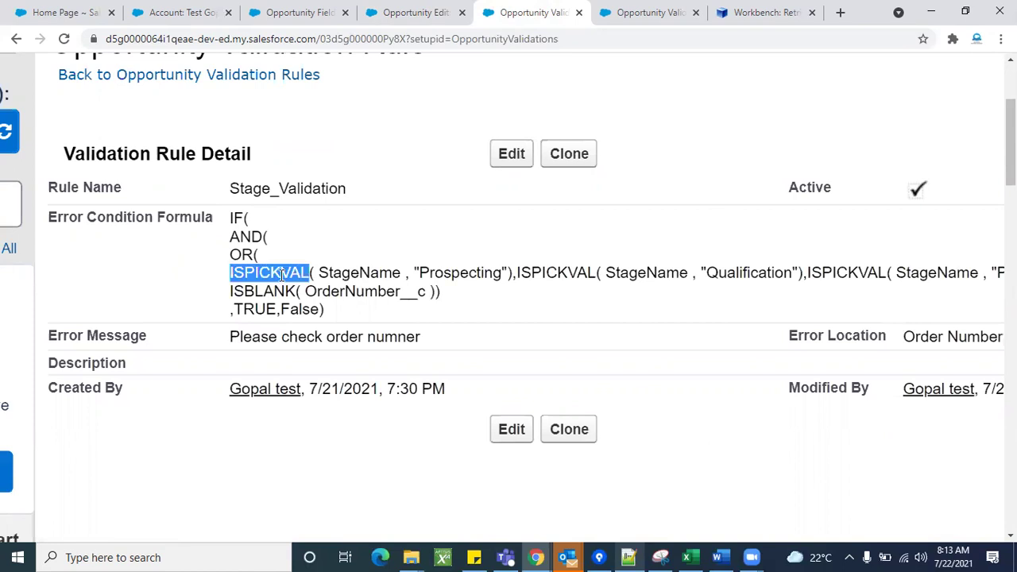
triple_click(286, 292)
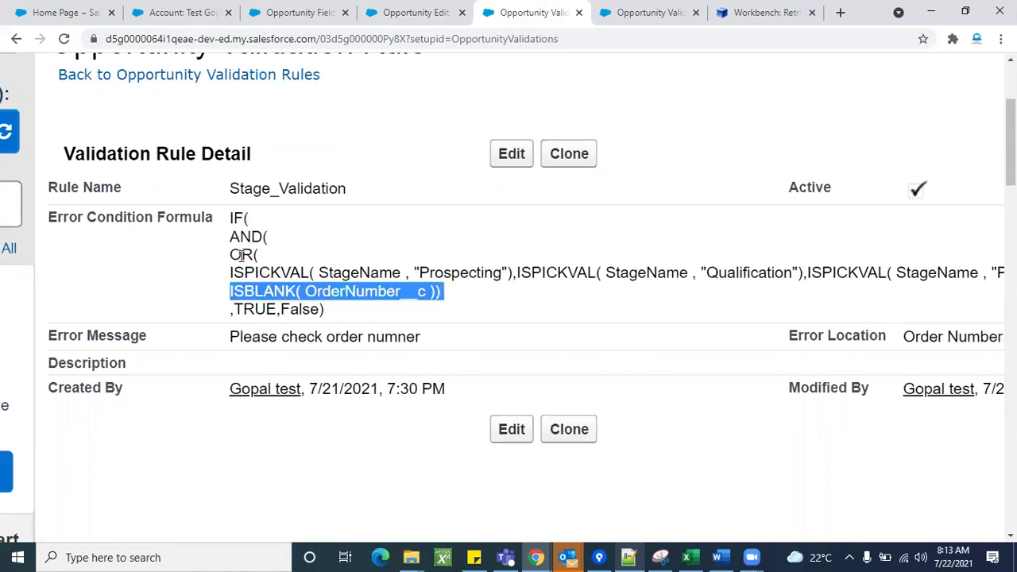
click(649, 249)
key(ctrl+0)
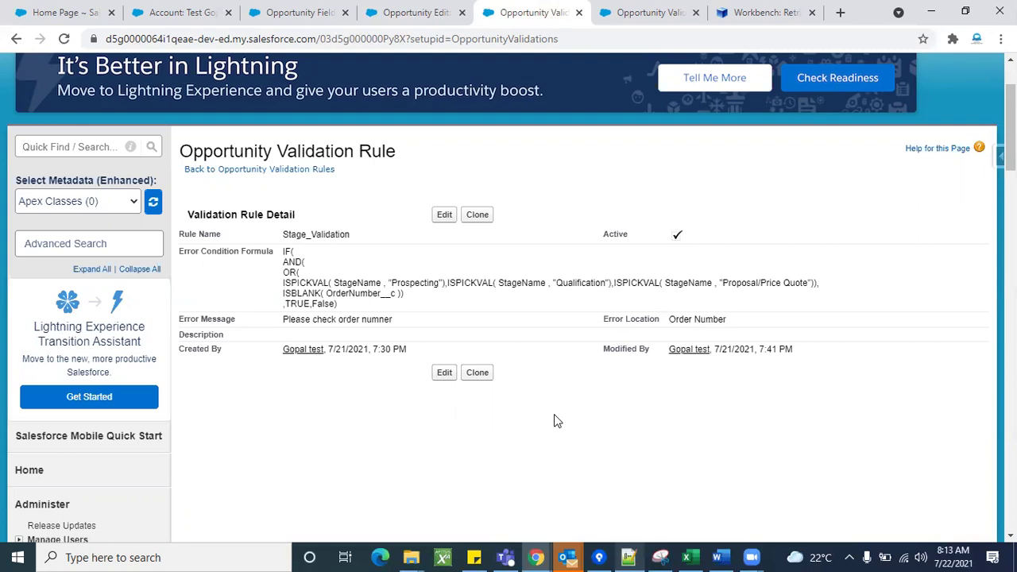
Review the order number error, the stage options and the Order Number and Discount Amount fields on TestCredit's edit form.
click(414, 12)
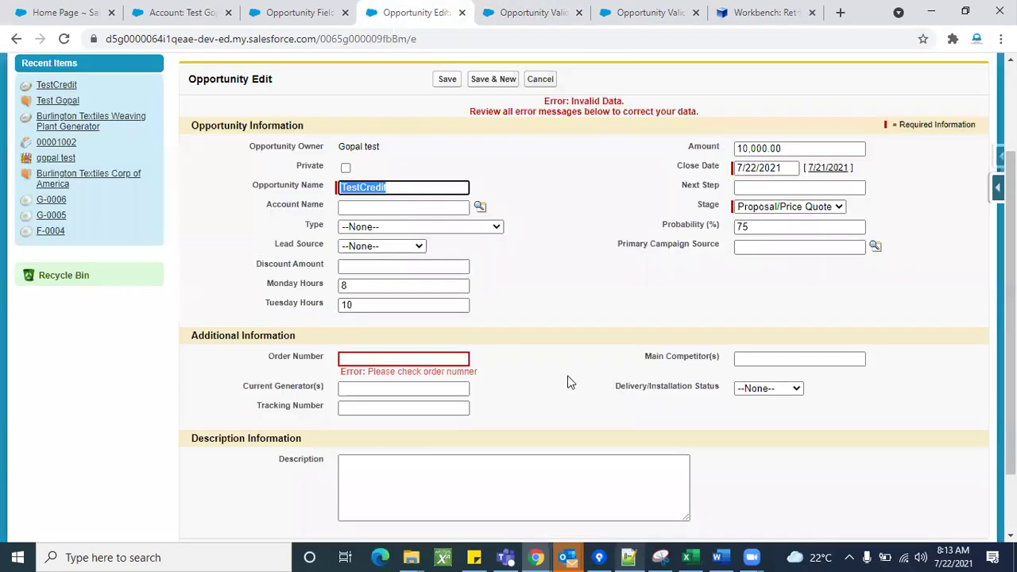
triple_click(457, 372)
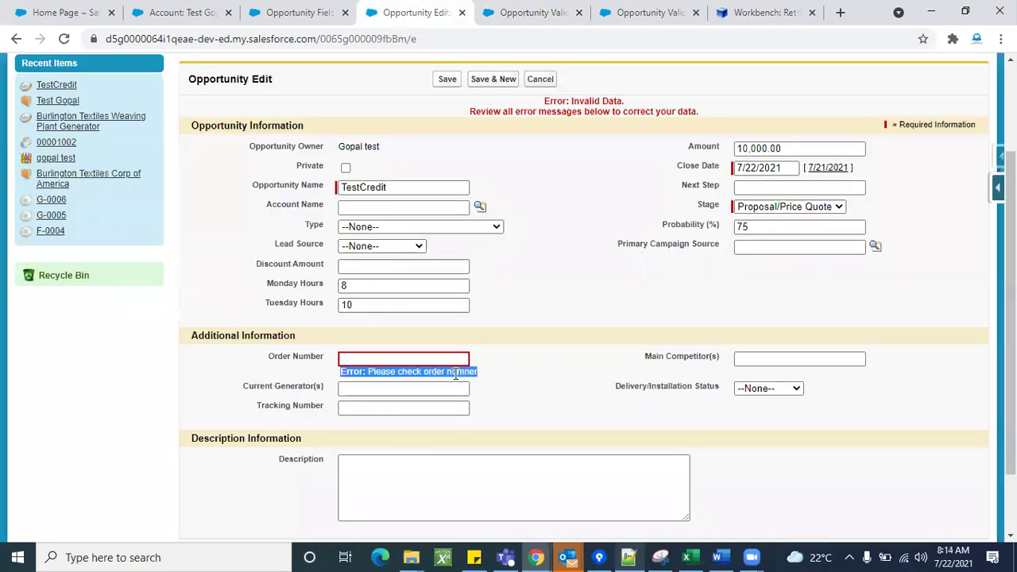
click(552, 392)
scroll(553, 392, down, 1)
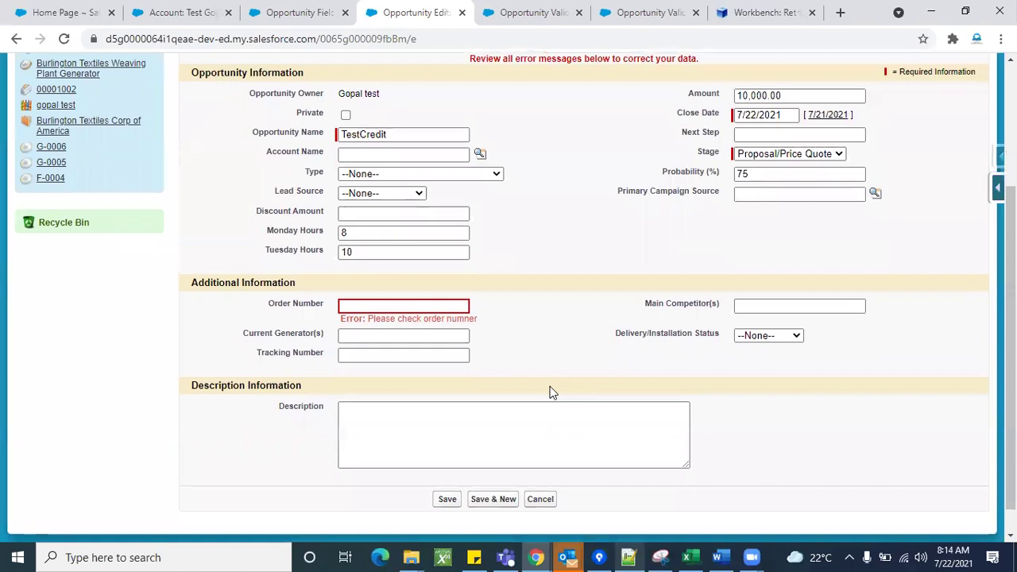
scroll(553, 392, up, 1)
click(757, 225)
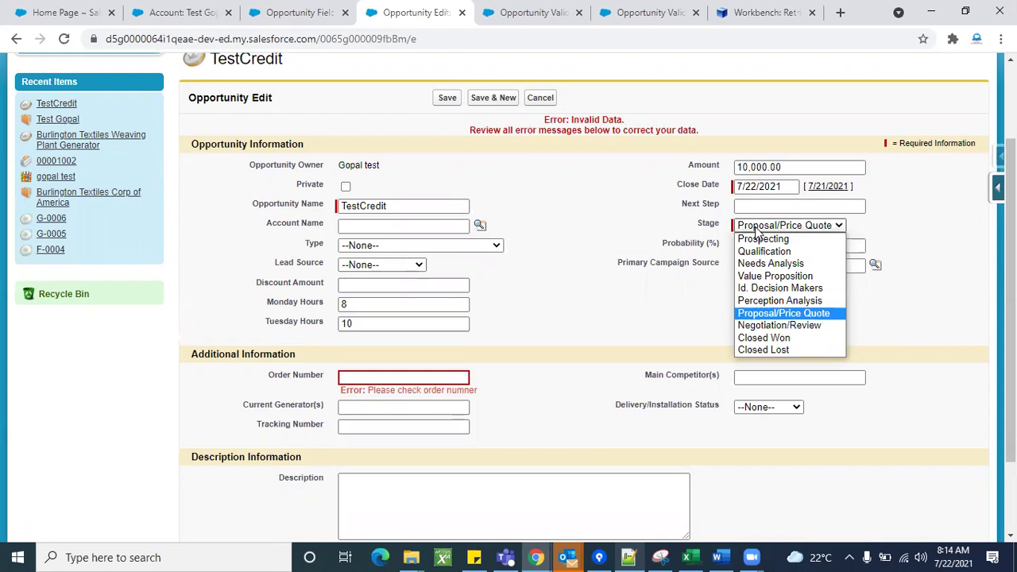
drag(319, 382, 298, 342)
triple_click(289, 284)
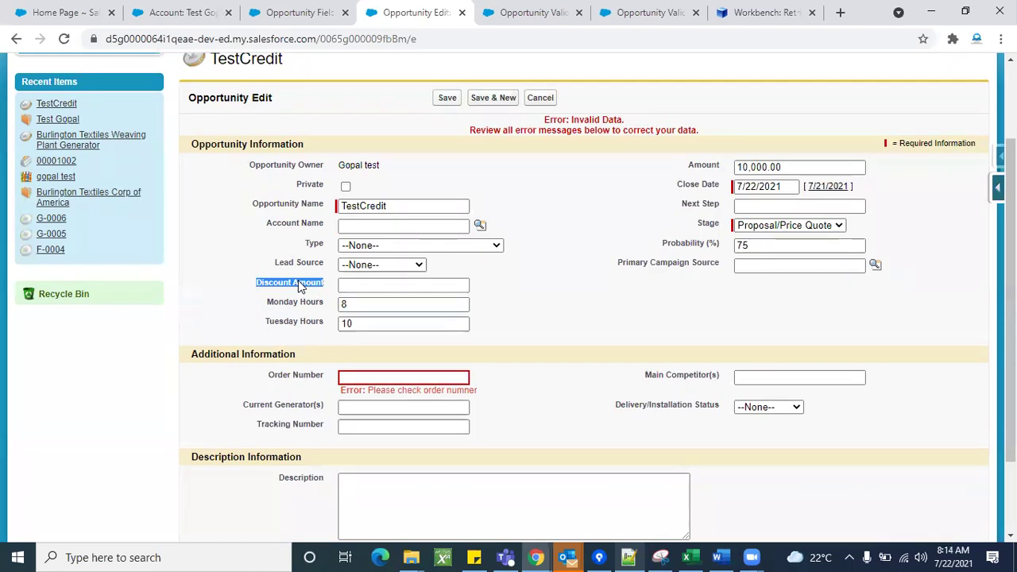
triple_click(300, 377)
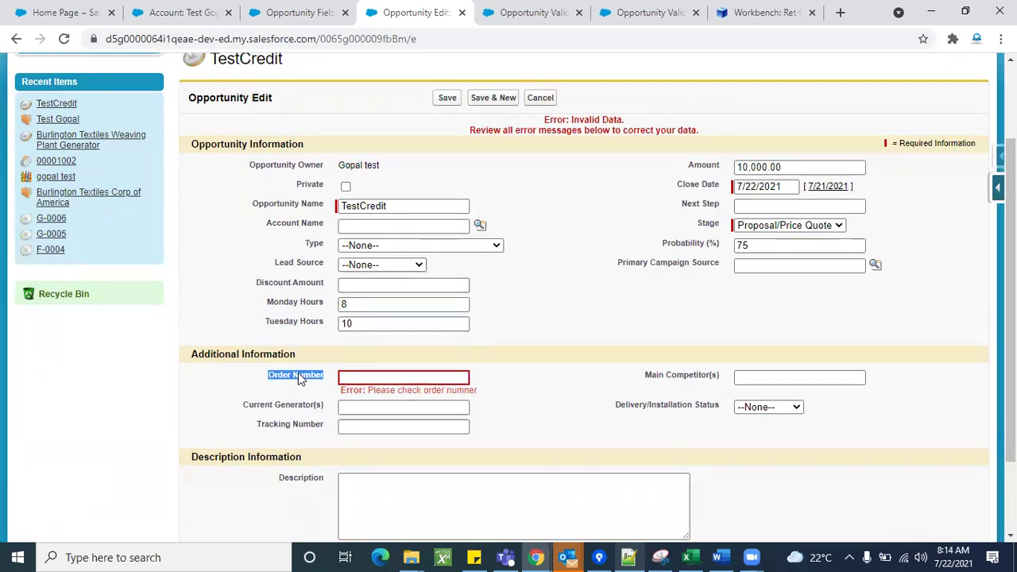
triple_click(288, 285)
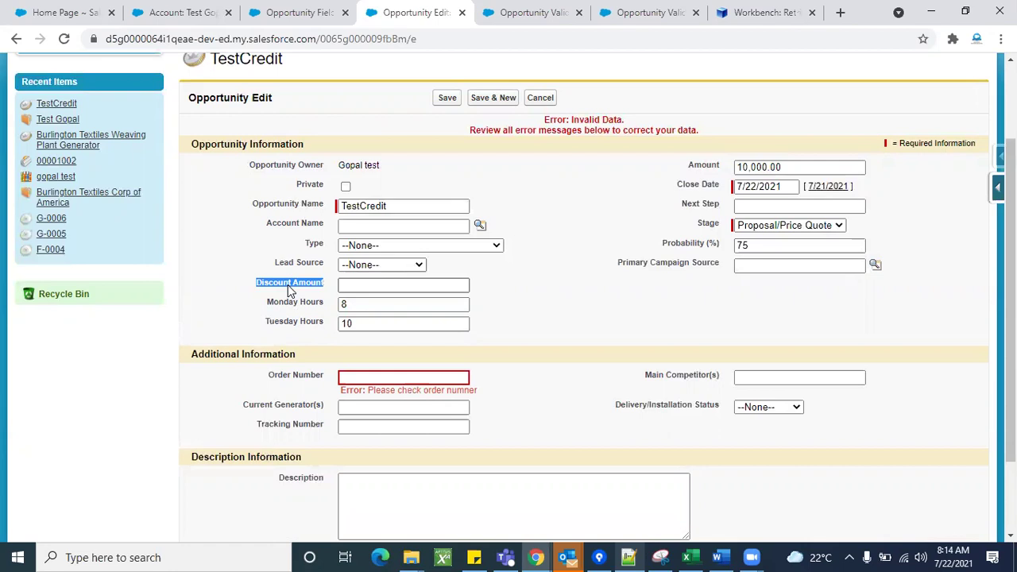
click(538, 309)
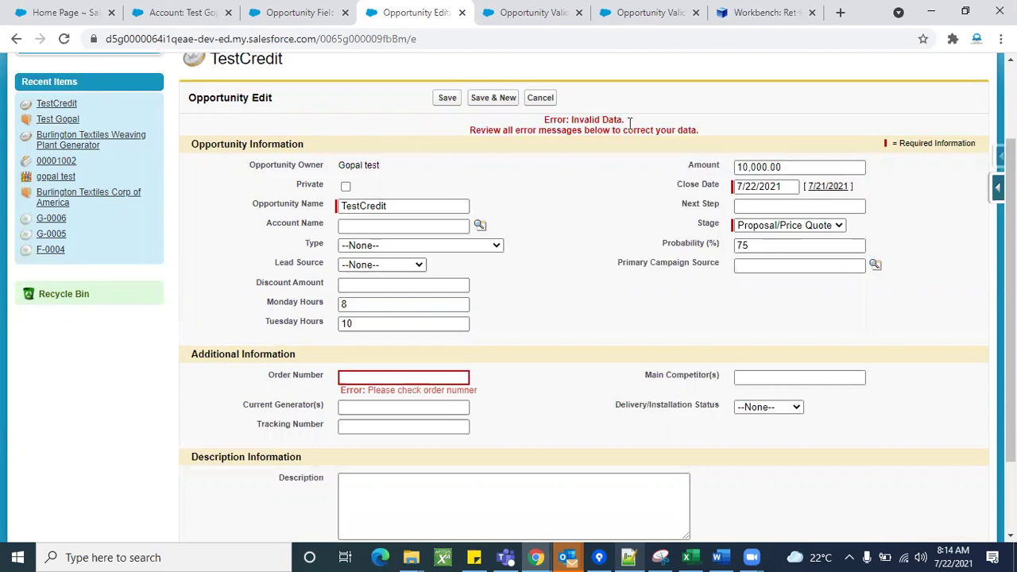
Activate the close_date_required validation rule from the list of Opportunity validation rules and save it.
click(545, 8)
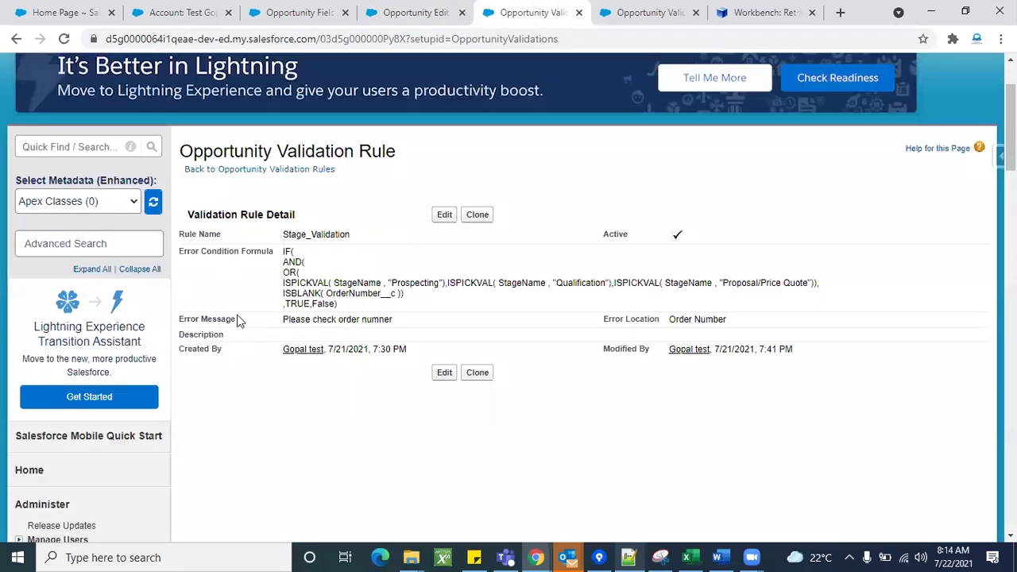
scroll(238, 320, down, 15)
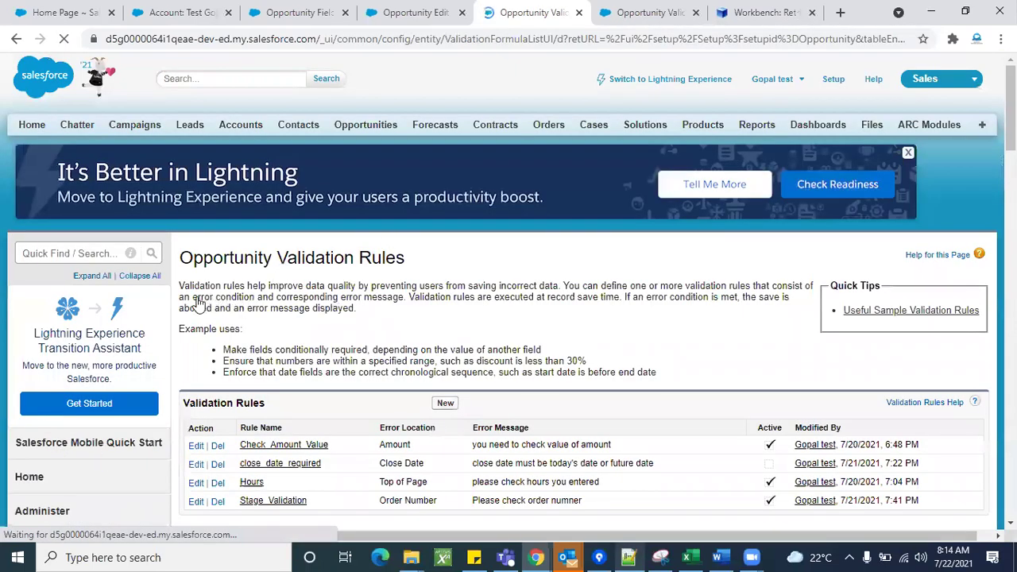
scroll(199, 304, down, 2)
click(280, 295)
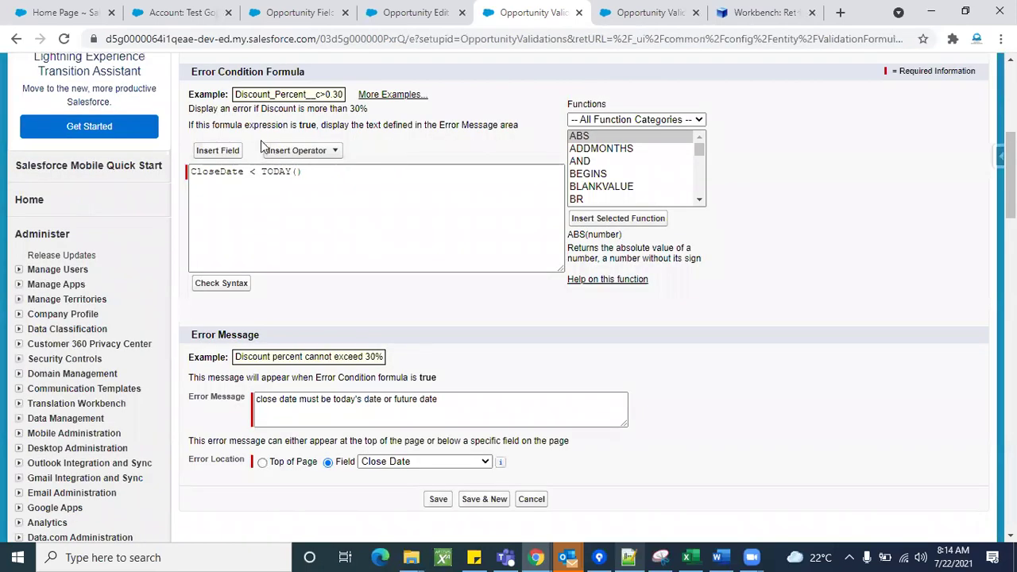
scroll(438, 103, up, 2)
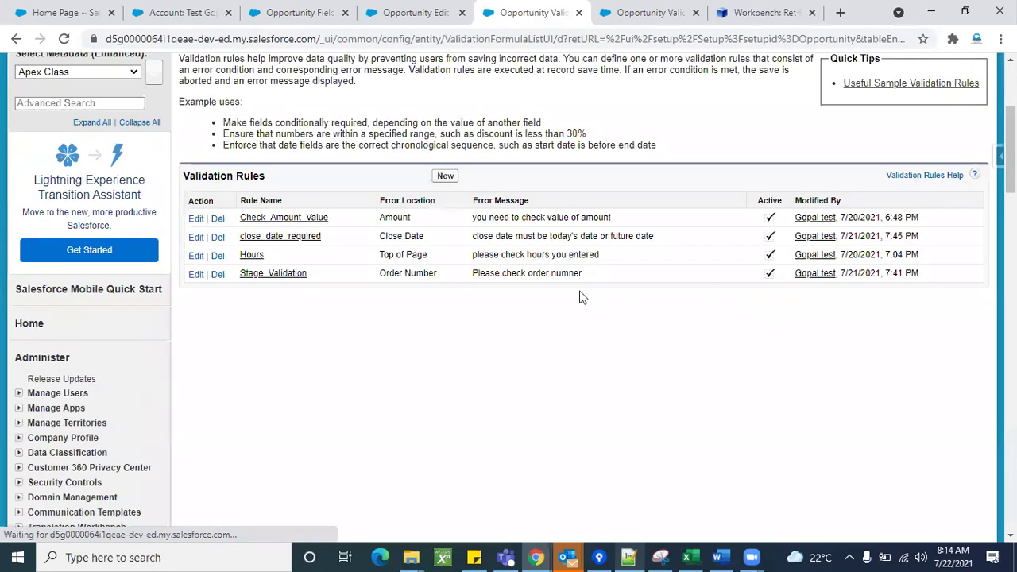
Clear TestCredit's close date, try saving the opportunity and check the error at the Close Date field.
click(415, 9)
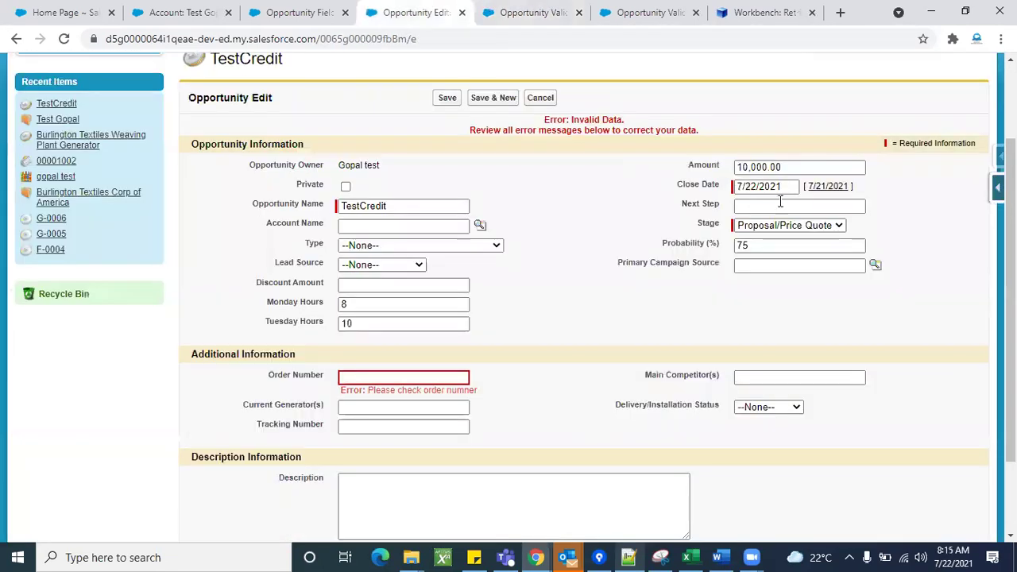
click(783, 188)
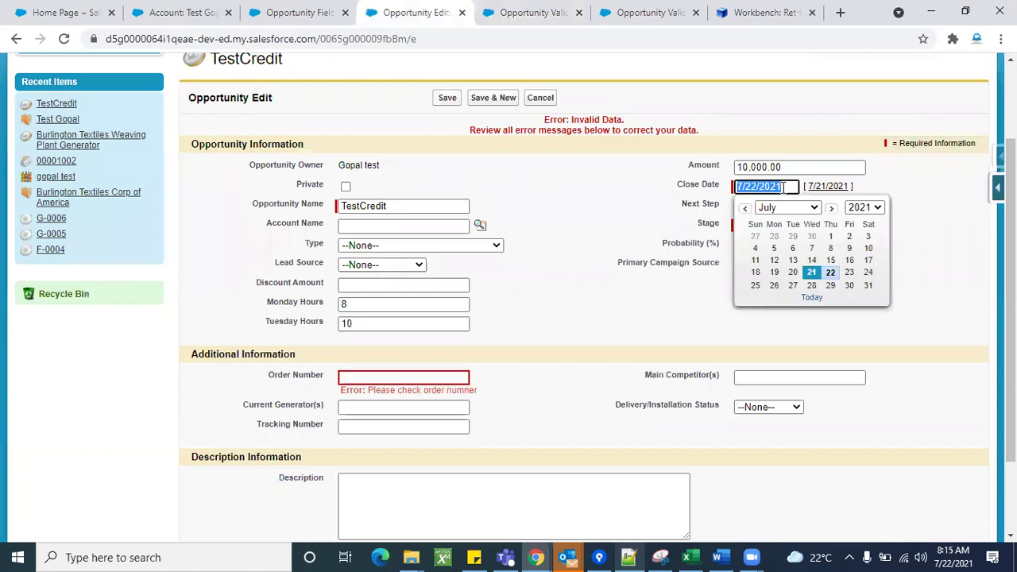
key(BackSpace)
click(611, 224)
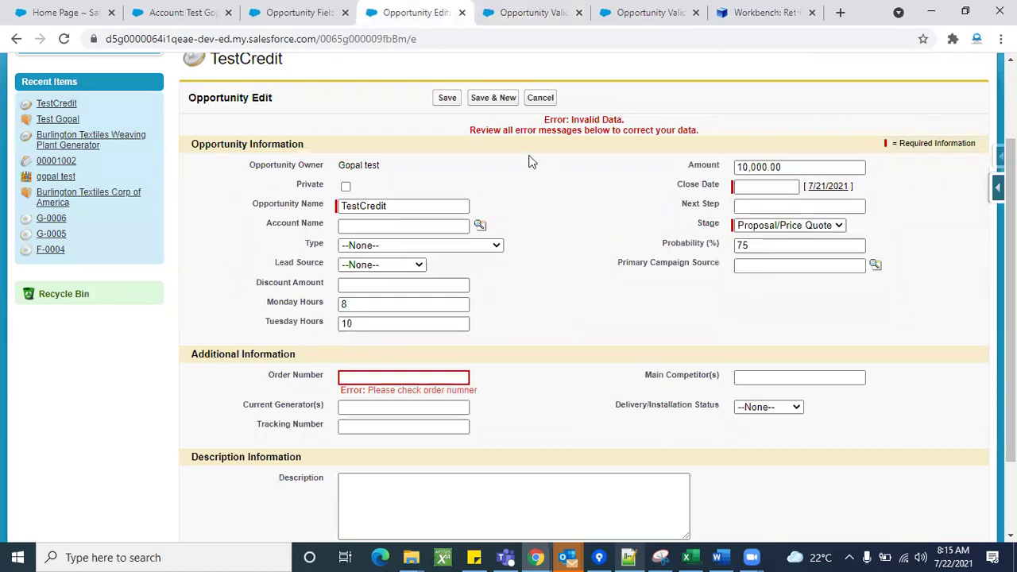
click(439, 101)
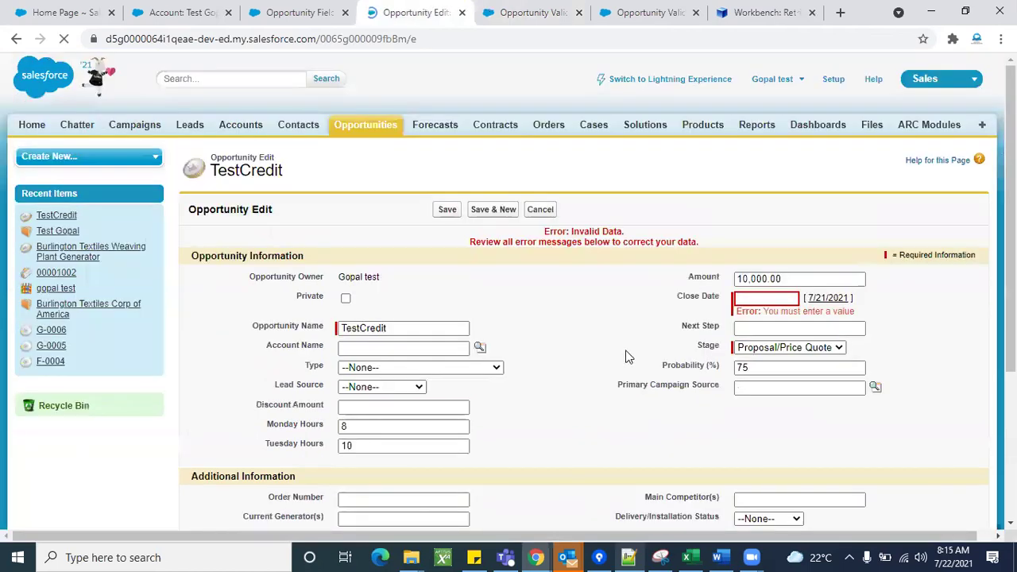
scroll(628, 357, down, 2)
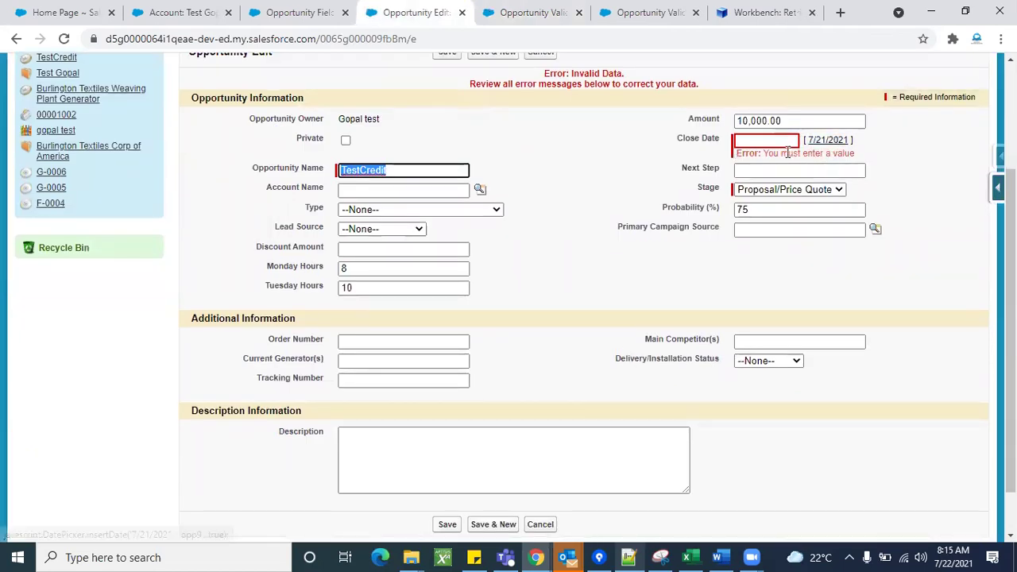
triple_click(787, 153)
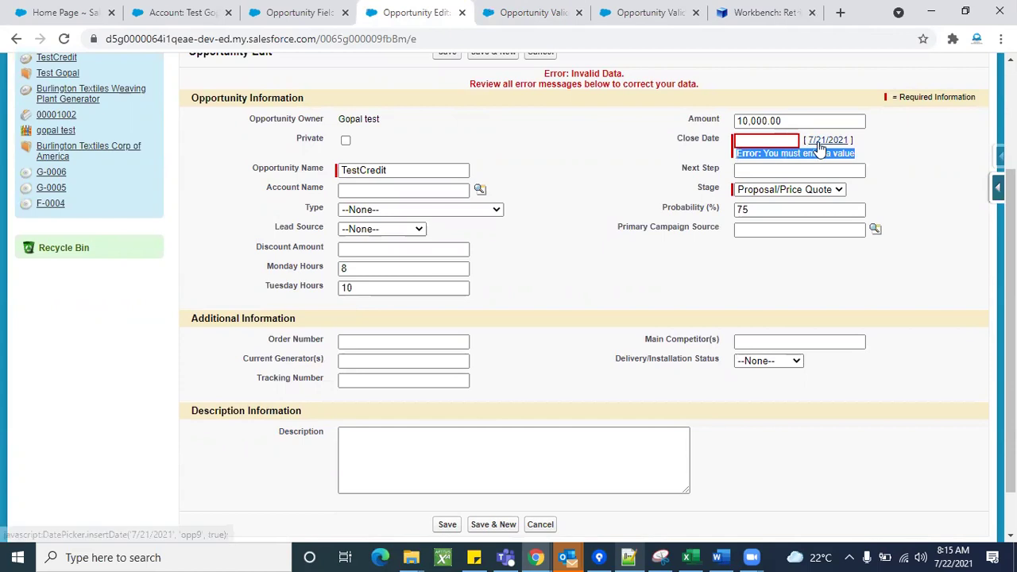
Set TestCredit's close date to 7/21/2021, try saving the opportunity and check the error at the Order Number field.
click(821, 148)
click(603, 165)
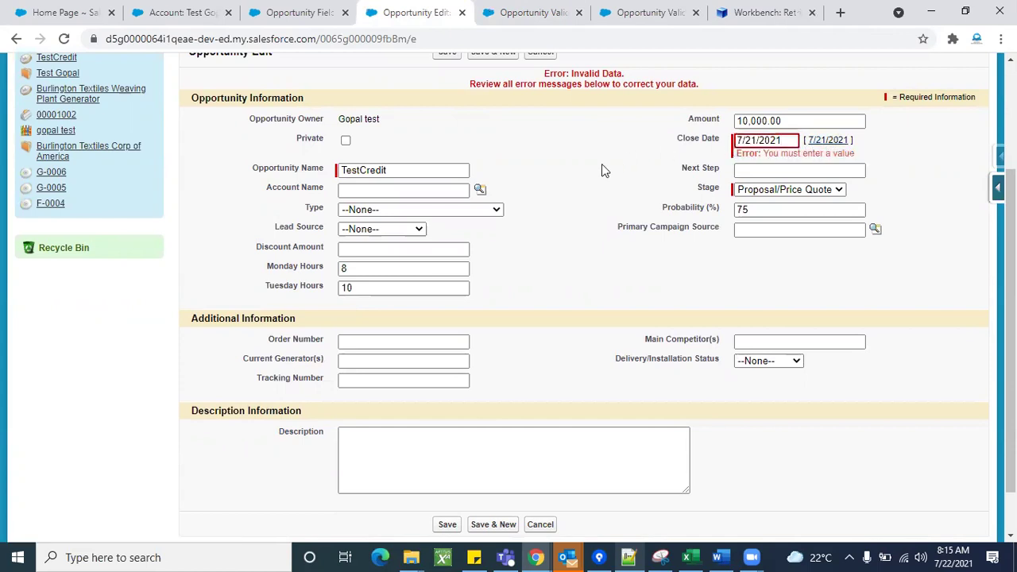
scroll(549, 297, up, 2)
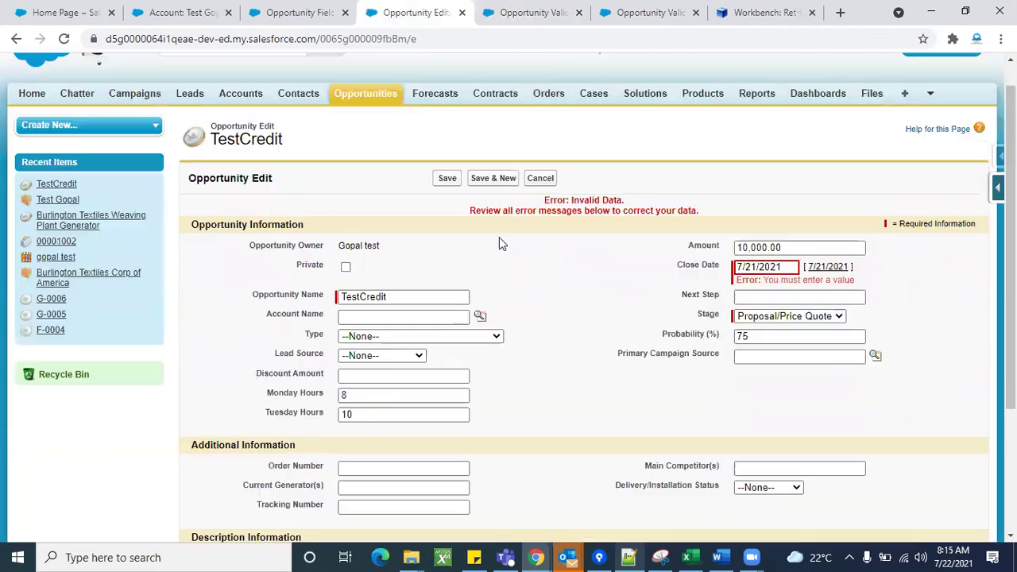
click(446, 178)
scroll(605, 310, down, 3)
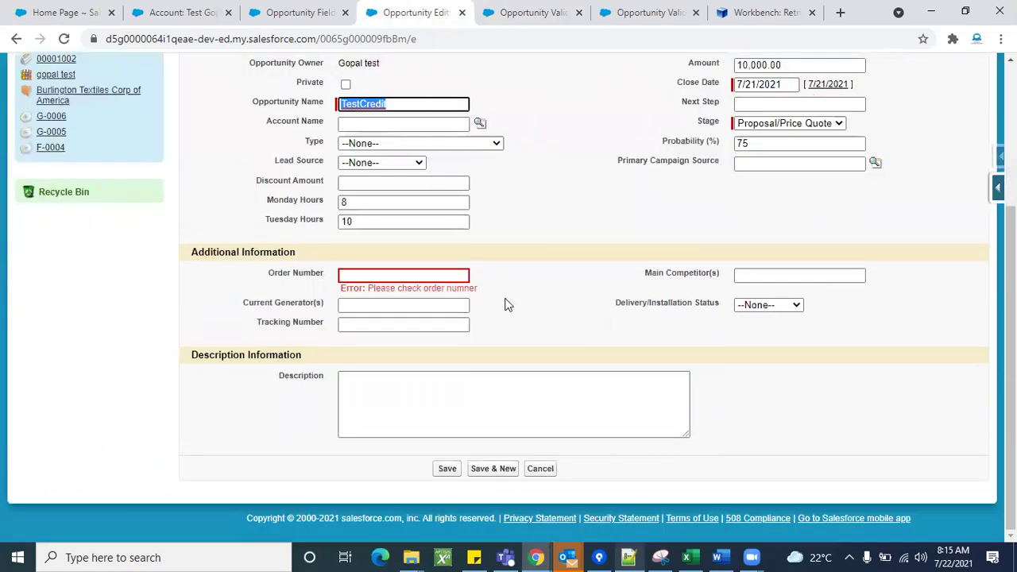
triple_click(385, 286)
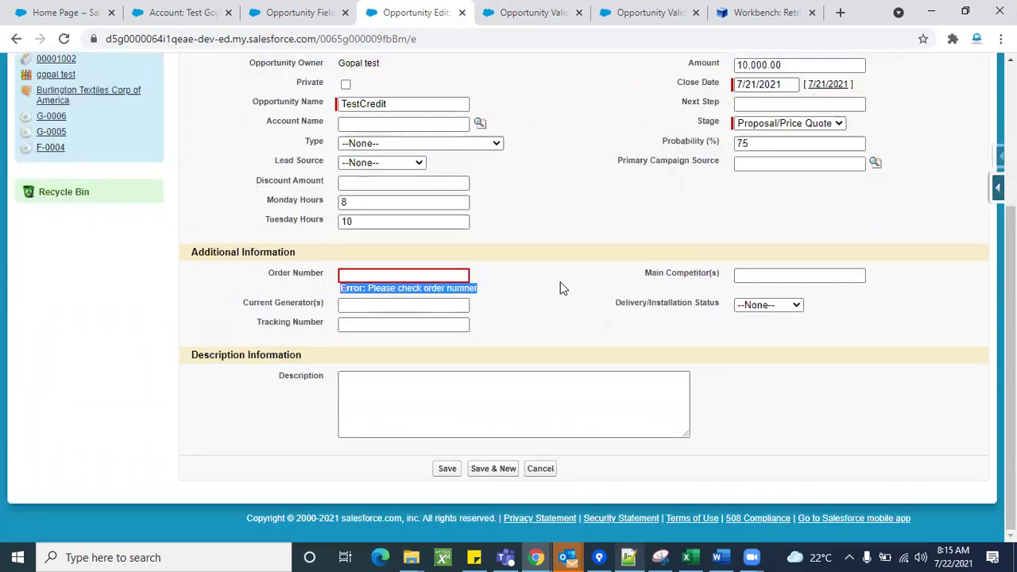
click(560, 287)
scroll(560, 288, up, 2)
Review the Opportunity validation rules against TestCredit's edit form and examine the TODAY() condition in the close_date_required rule.
click(529, 12)
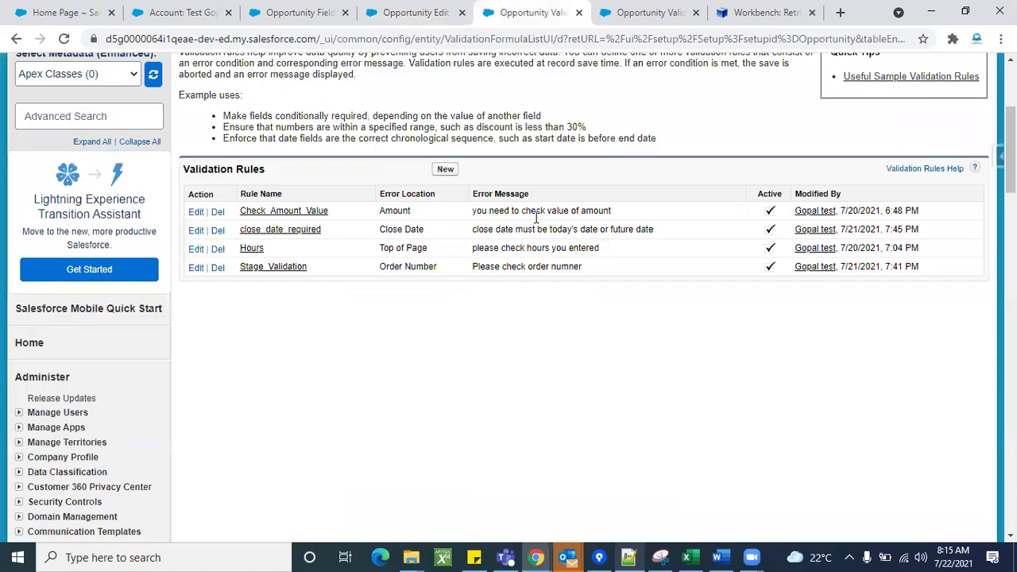
click(435, 10)
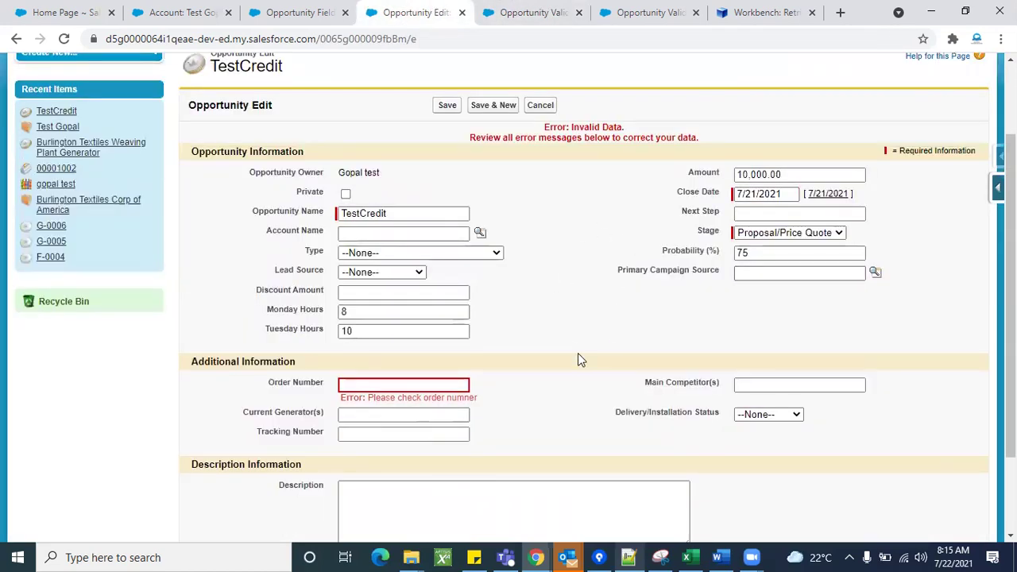
scroll(579, 357, down, 2)
scroll(580, 299, up, 2)
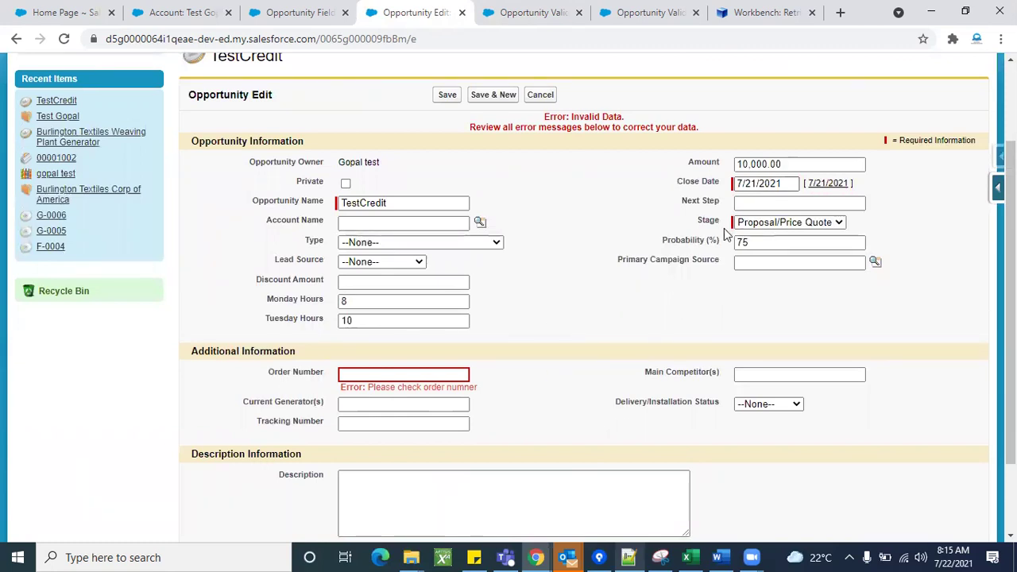
double_click(715, 222)
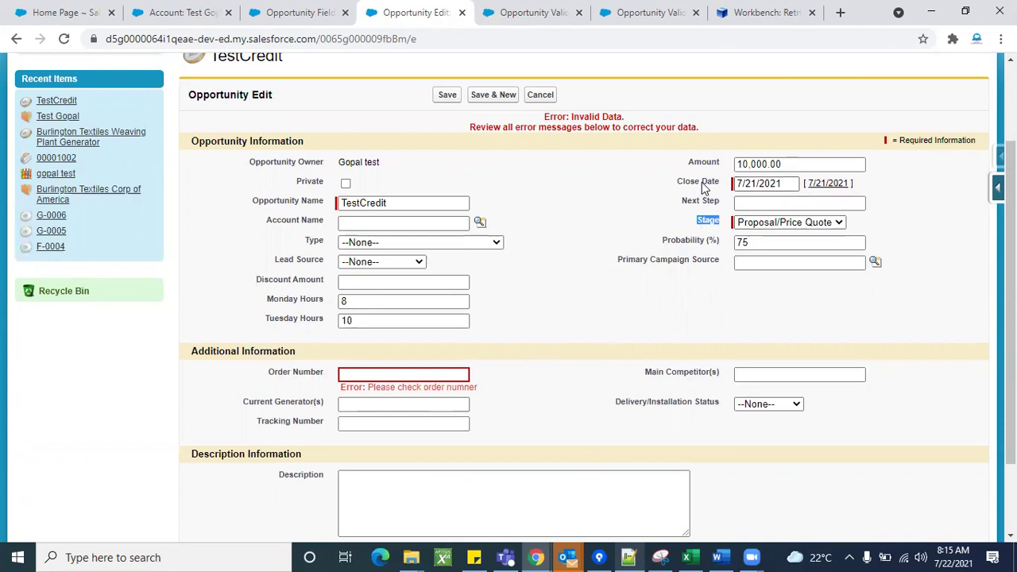
click(529, 12)
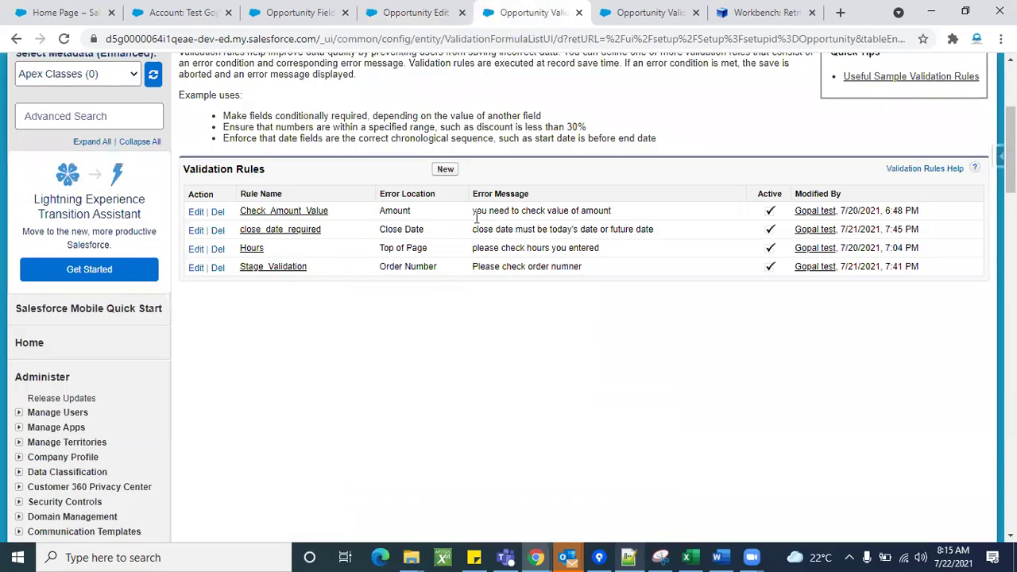
click(278, 230)
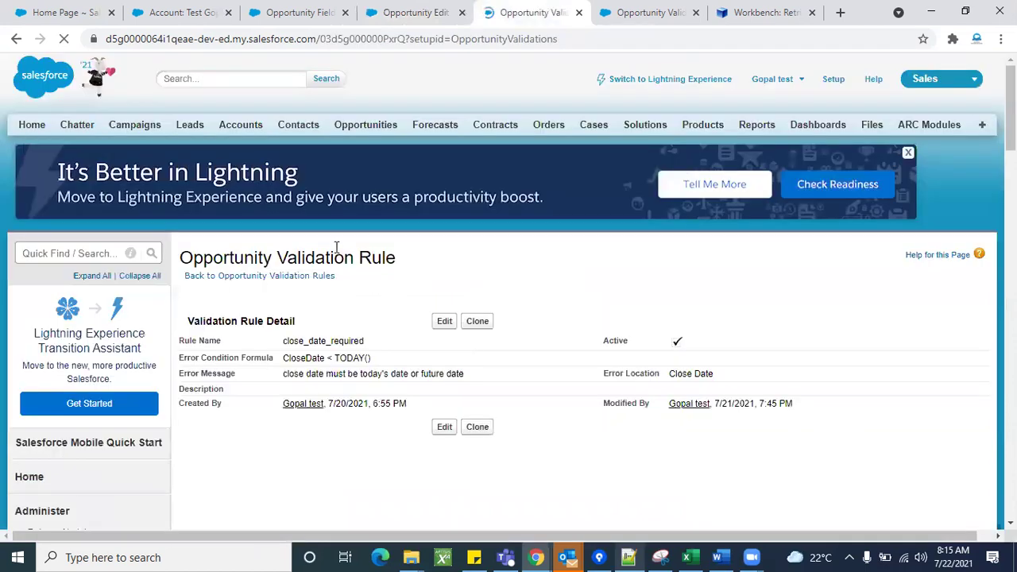
scroll(327, 245, down, 2)
double_click(355, 247)
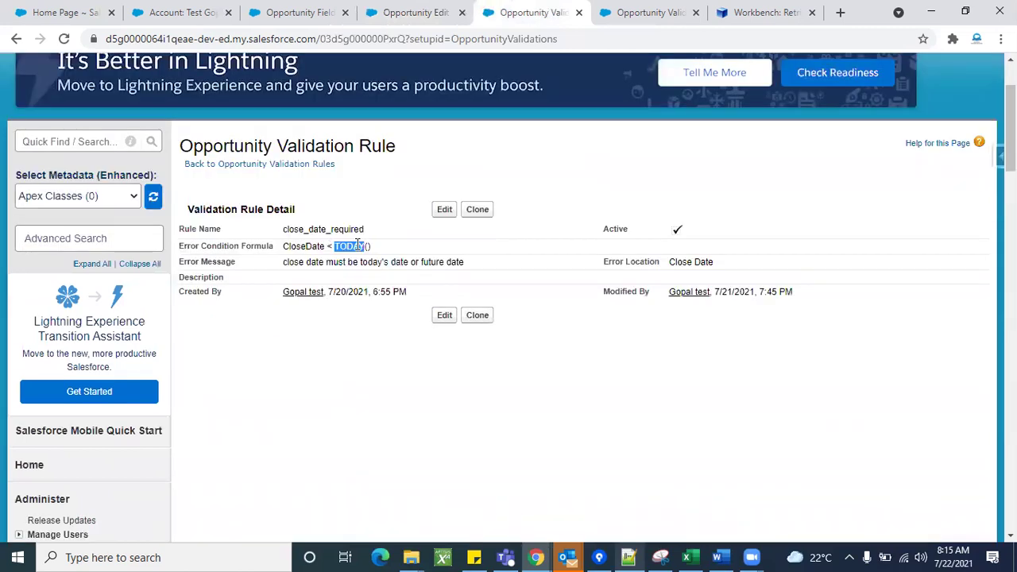
Set TestCredit's close date to the past date 7/12/2021 and try saving the opportunity.
click(408, 13)
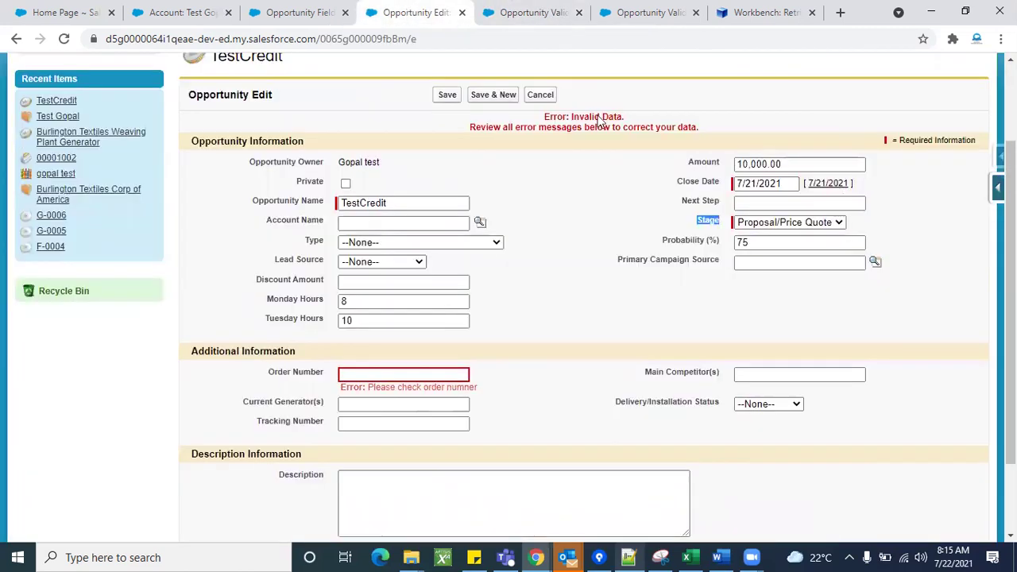
click(795, 183)
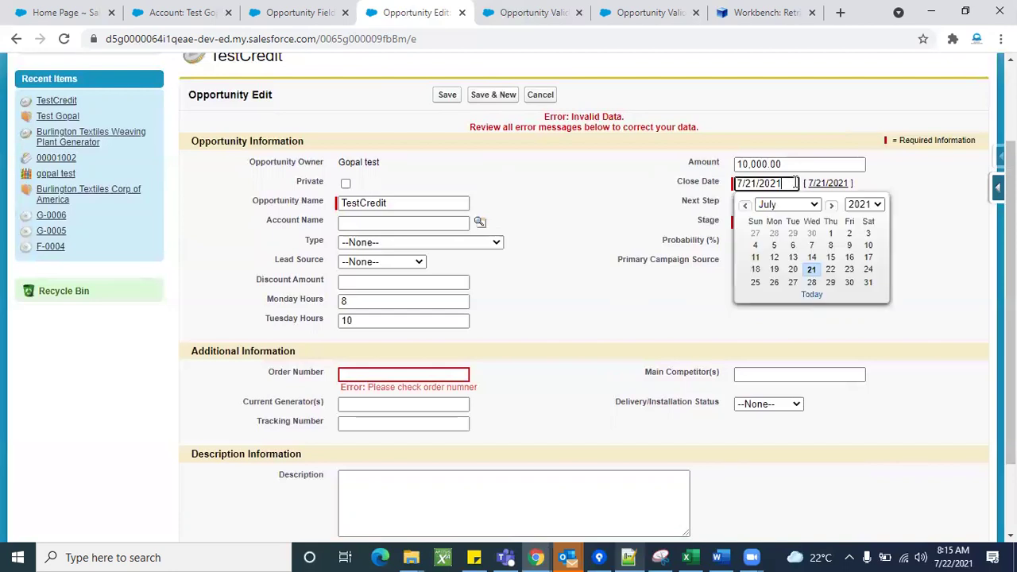
click(774, 257)
click(541, 198)
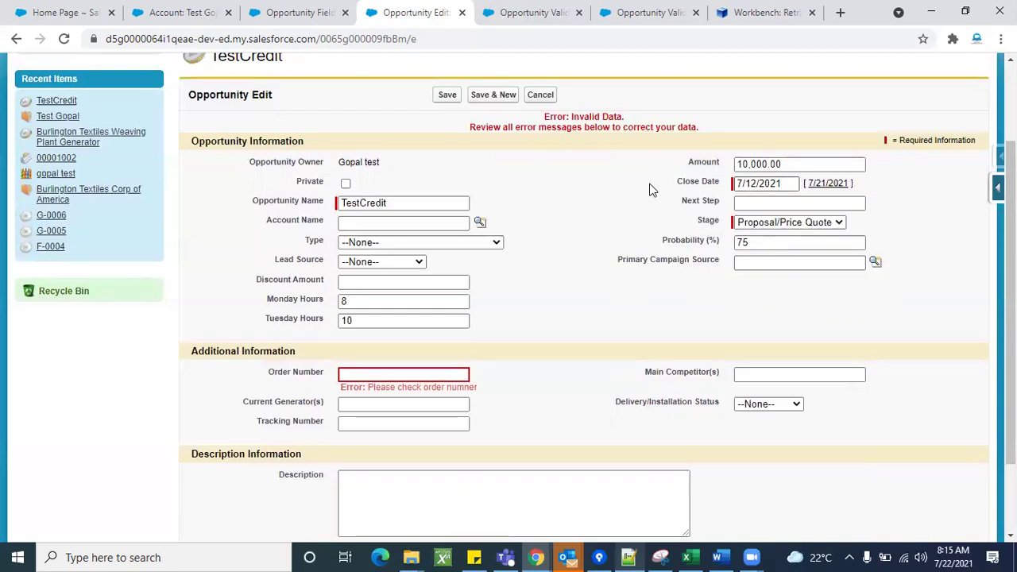
click(449, 102)
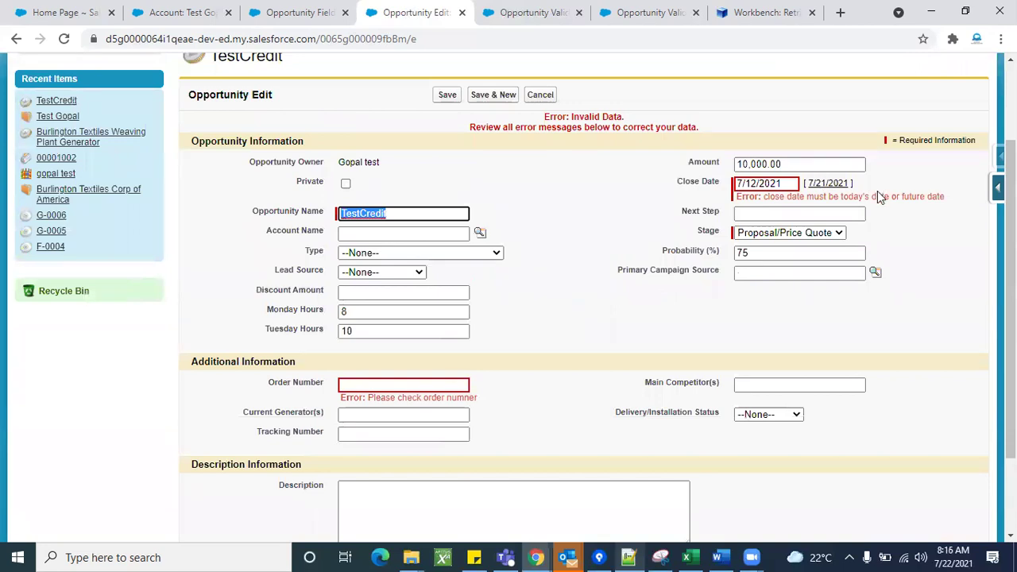
Read the error messages at the Close Date and Order Number fields on TestCredit's edit form.
triple_click(873, 199)
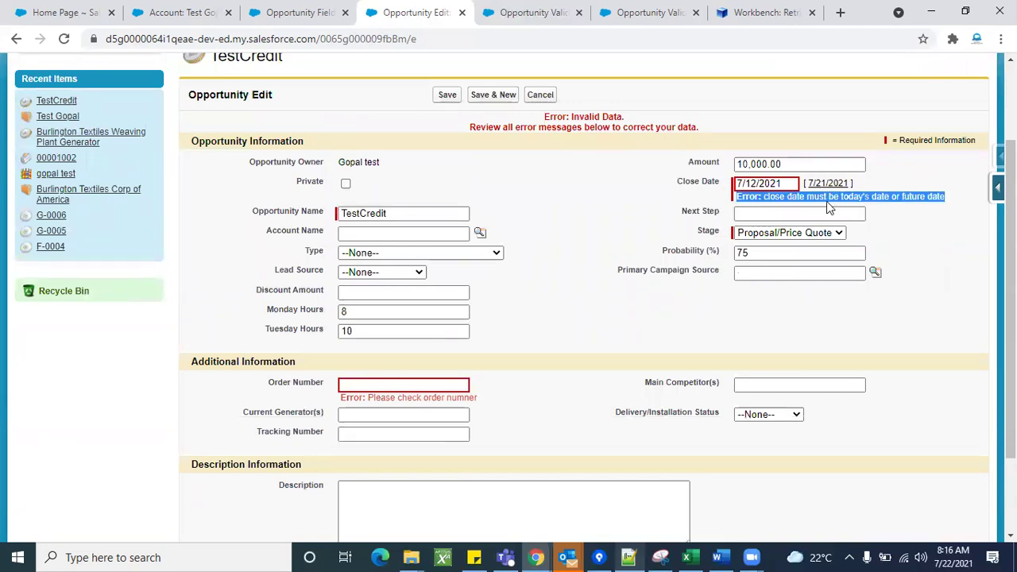
click(895, 197)
triple_click(932, 196)
click(575, 310)
scroll(578, 311, down, 1)
scroll(576, 310, down, 1)
triple_click(436, 331)
click(541, 336)
scroll(541, 336, up, 2)
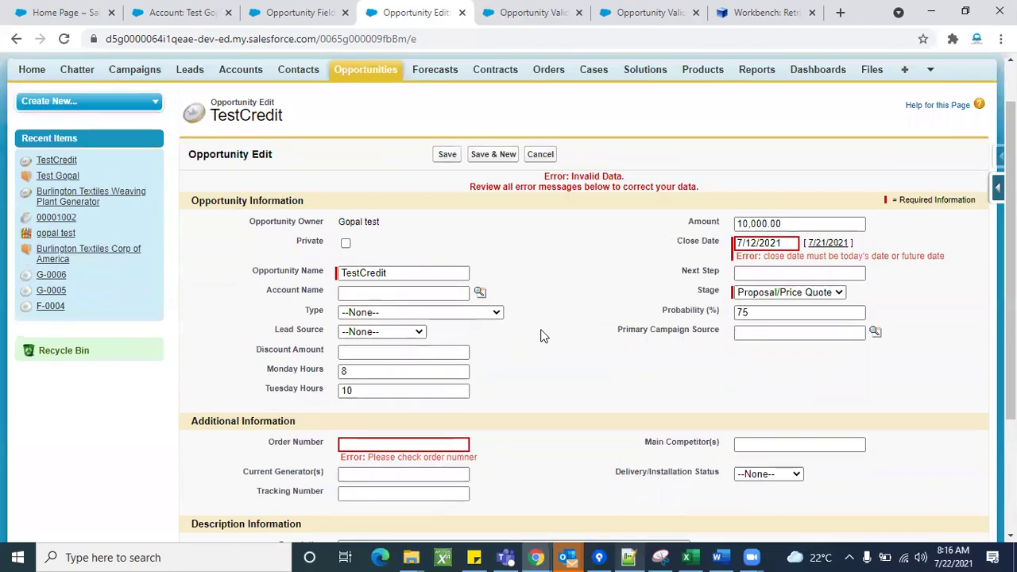
scroll(541, 336, down, 1)
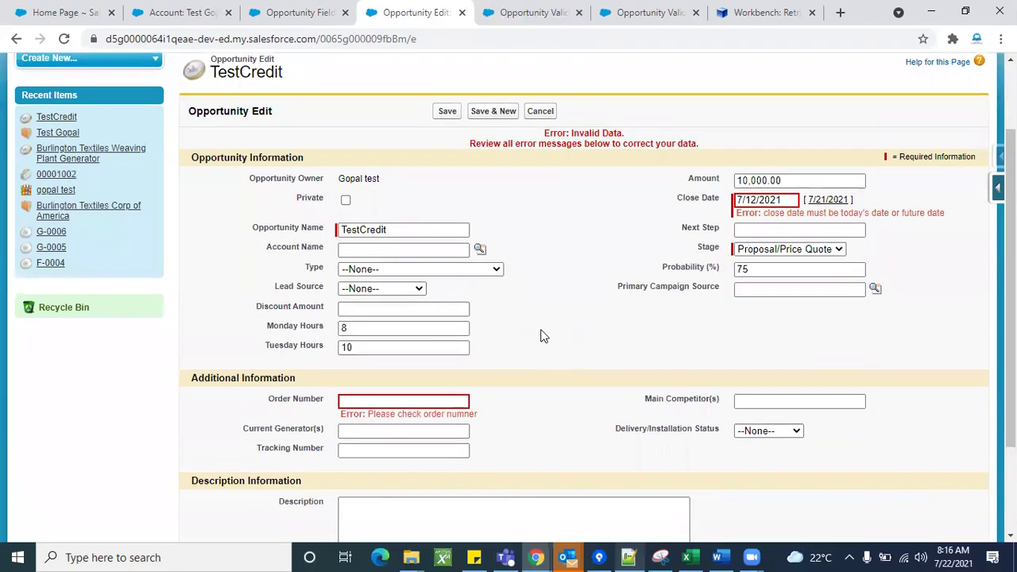
Compare the close_date_required rule's formula and error message with the errors on TestCredit's edit form.
click(528, 14)
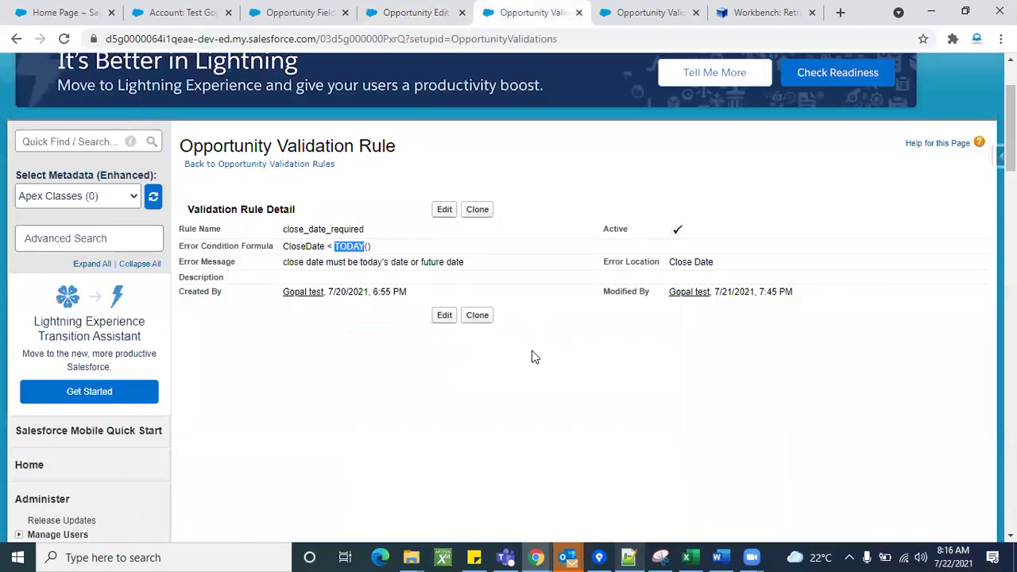
click(509, 295)
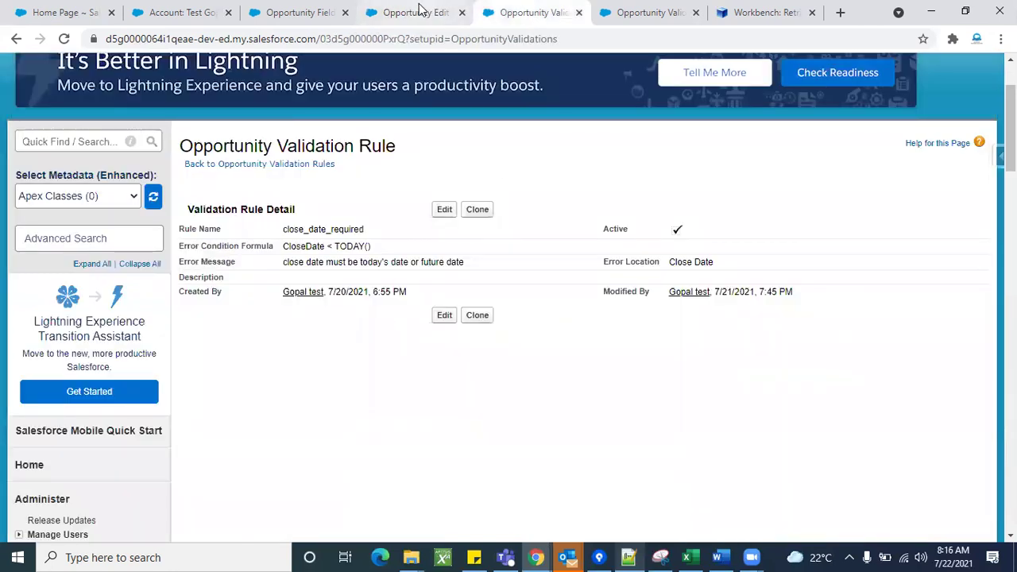
click(417, 11)
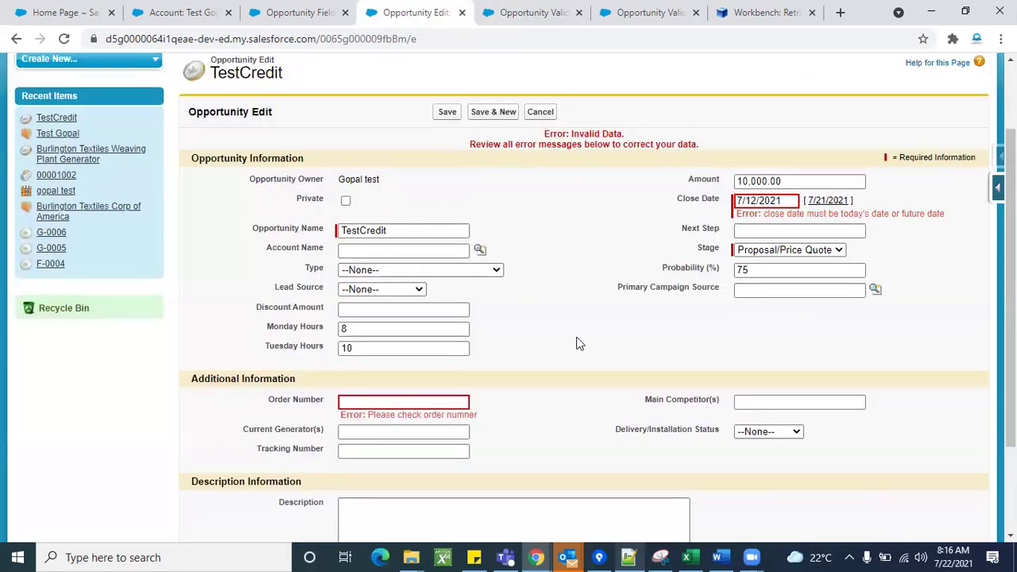
scroll(578, 344, down, 3)
scroll(578, 344, up, 5)
scroll(578, 343, down, 2)
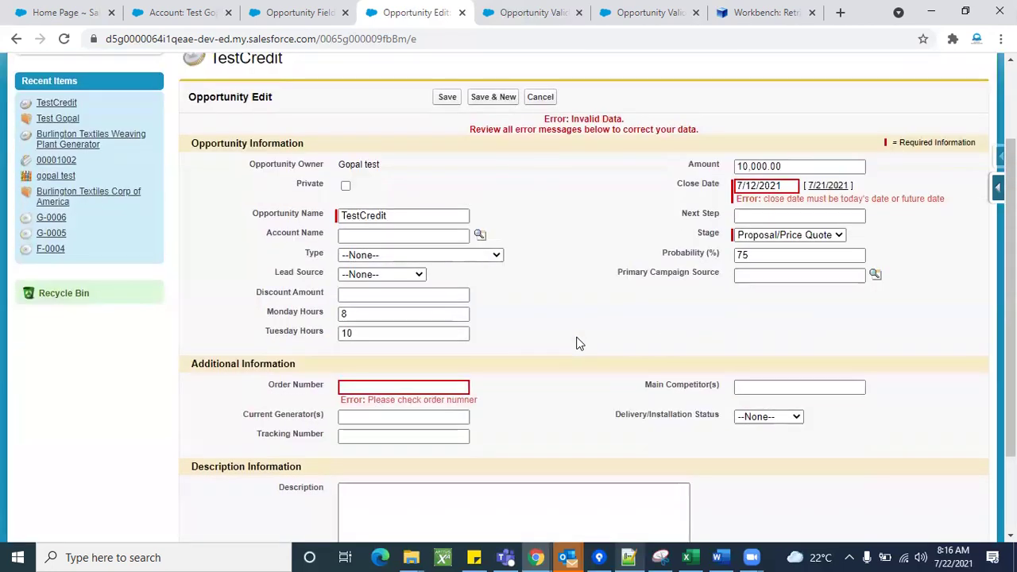
click(533, 12)
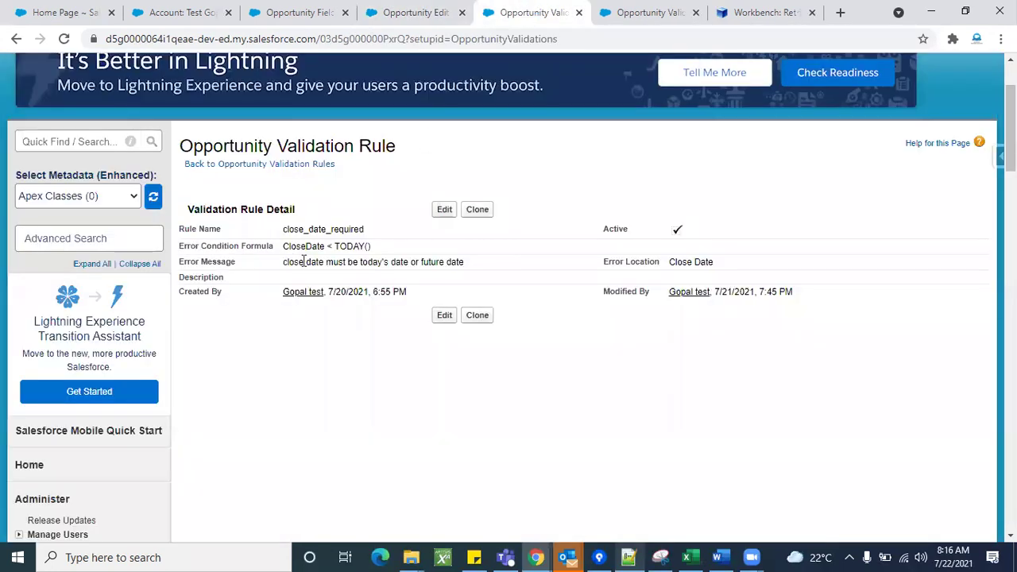
Open the Hours validation rule, then set TestCredit's Monday Hours to 10 and try saving the opportunity.
click(19, 43)
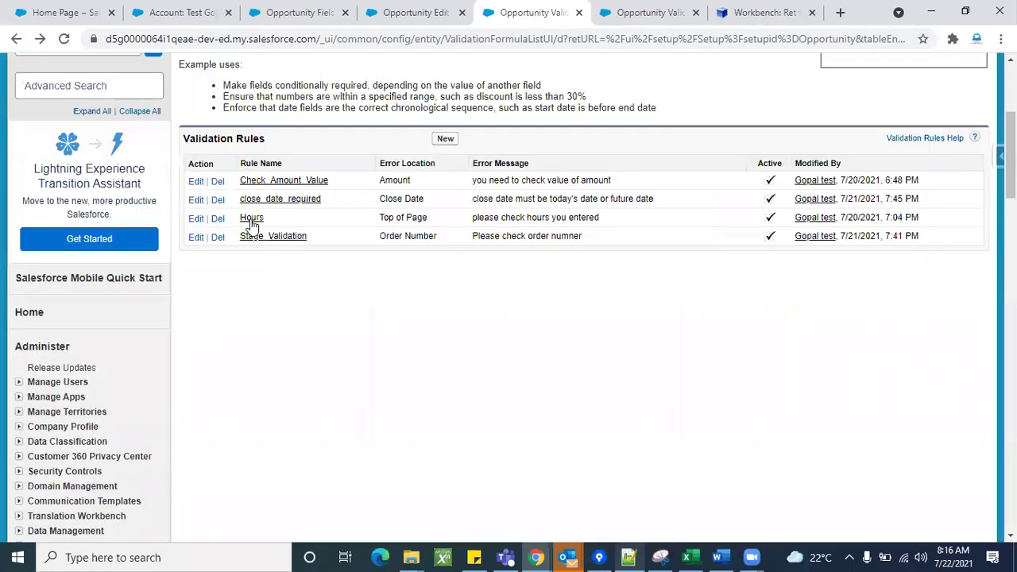
click(251, 219)
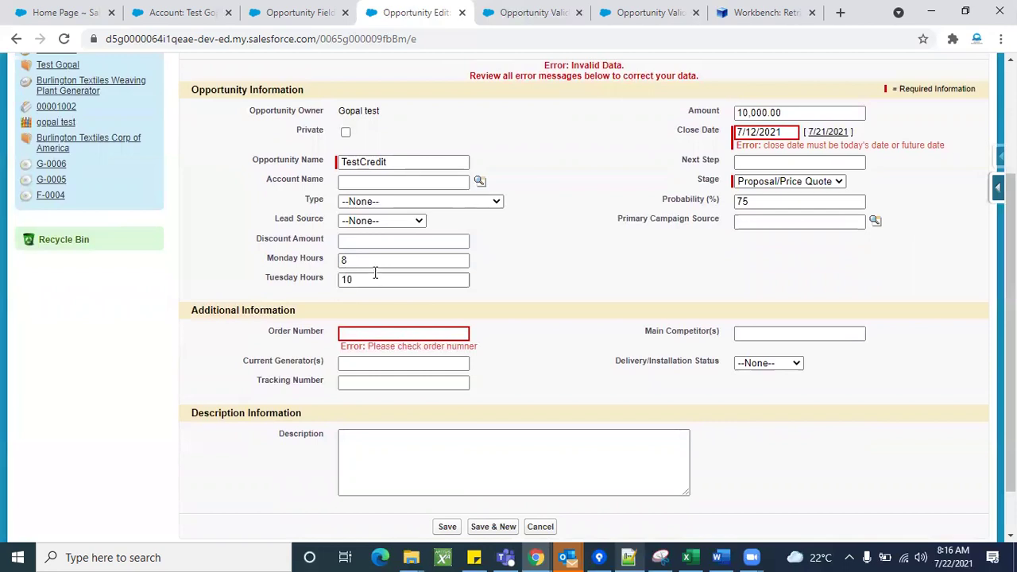
click(375, 262)
key(BackSpace)
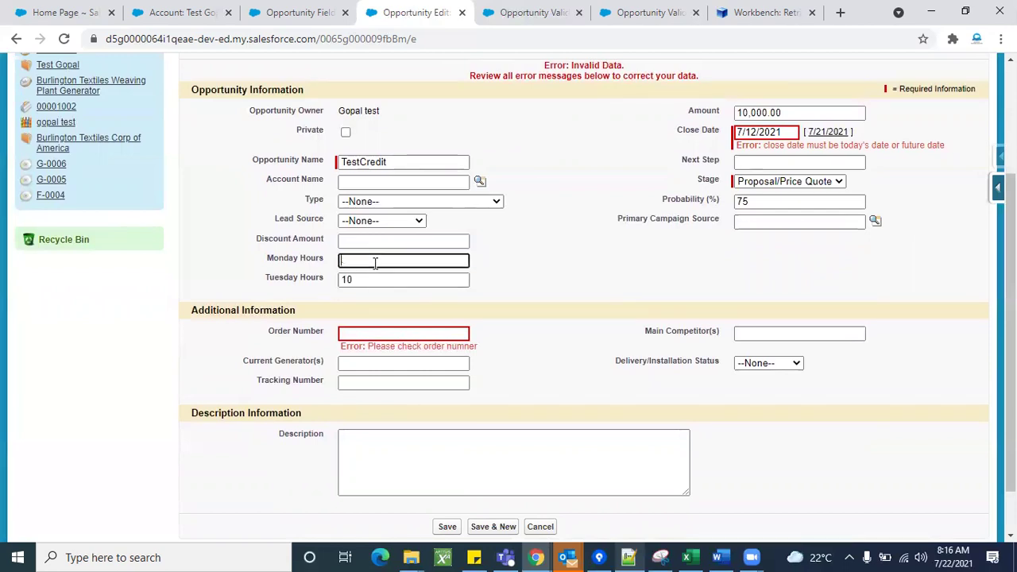
text(10)
click(585, 313)
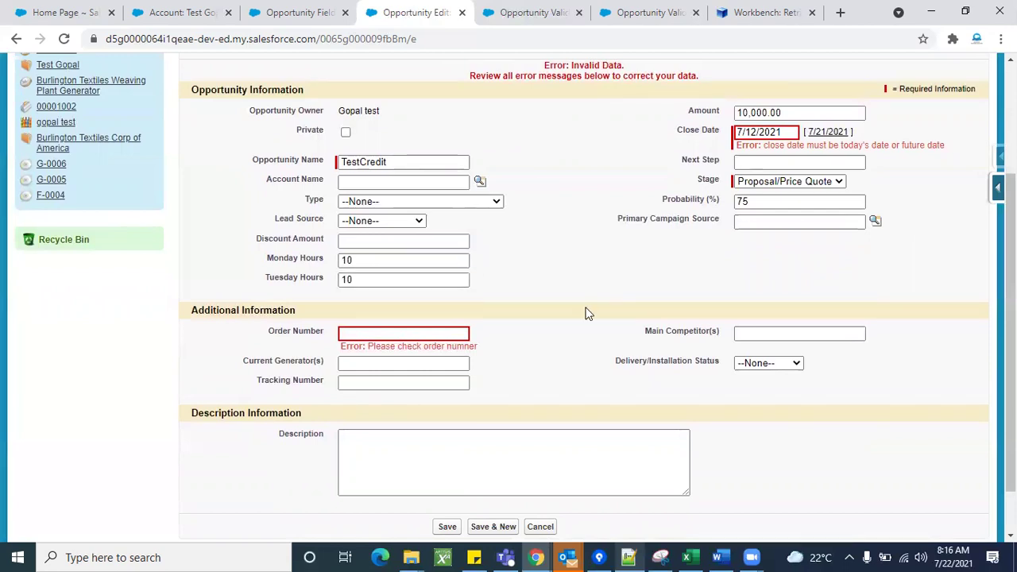
scroll(586, 311, up, 3)
click(446, 146)
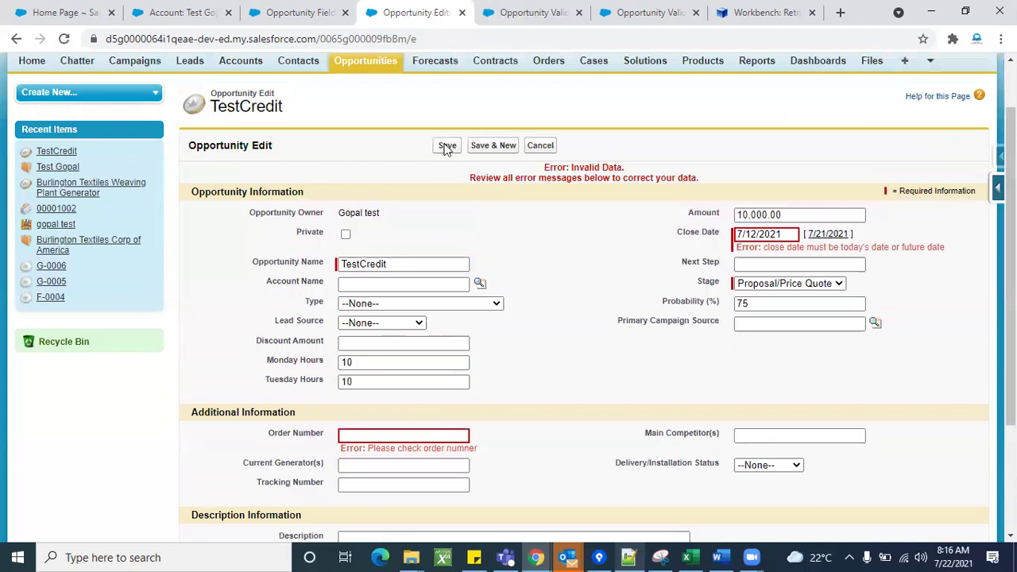
Set TestCredit's close date to 7/22/2021, fill in the order number and try saving the opportunity.
scroll(554, 322, down, 2)
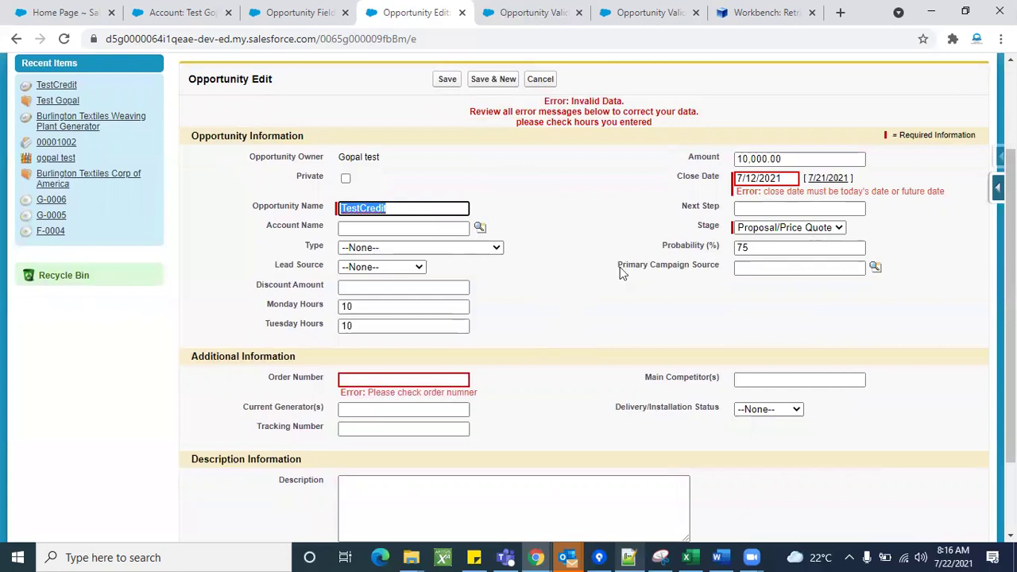
click(789, 178)
click(831, 264)
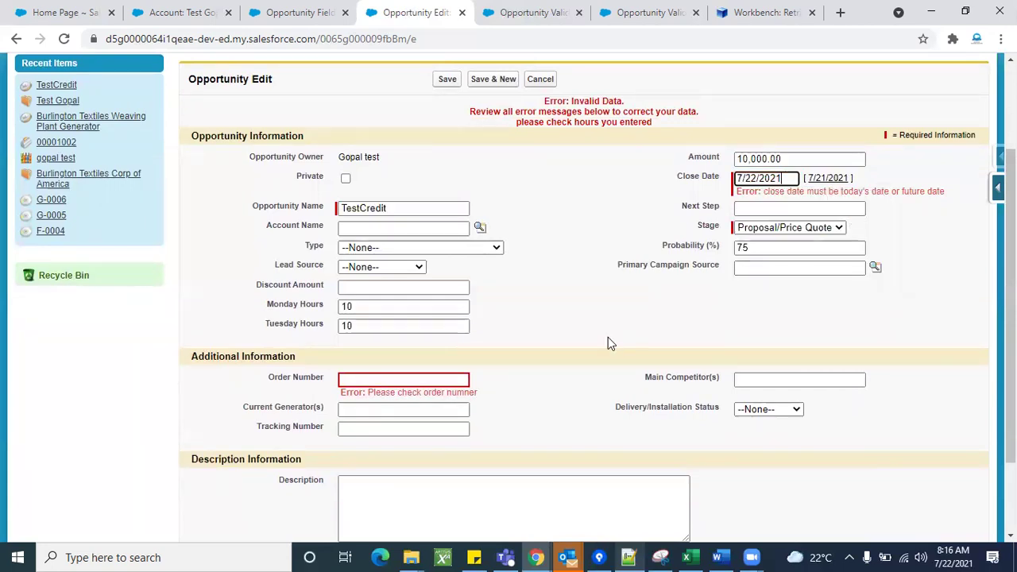
click(401, 382)
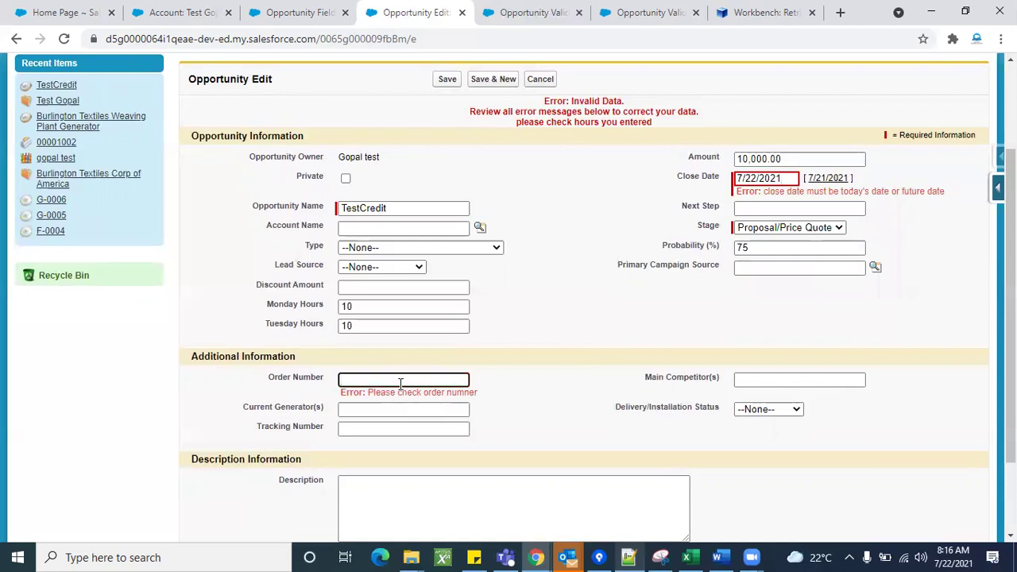
text(34634)
click(447, 79)
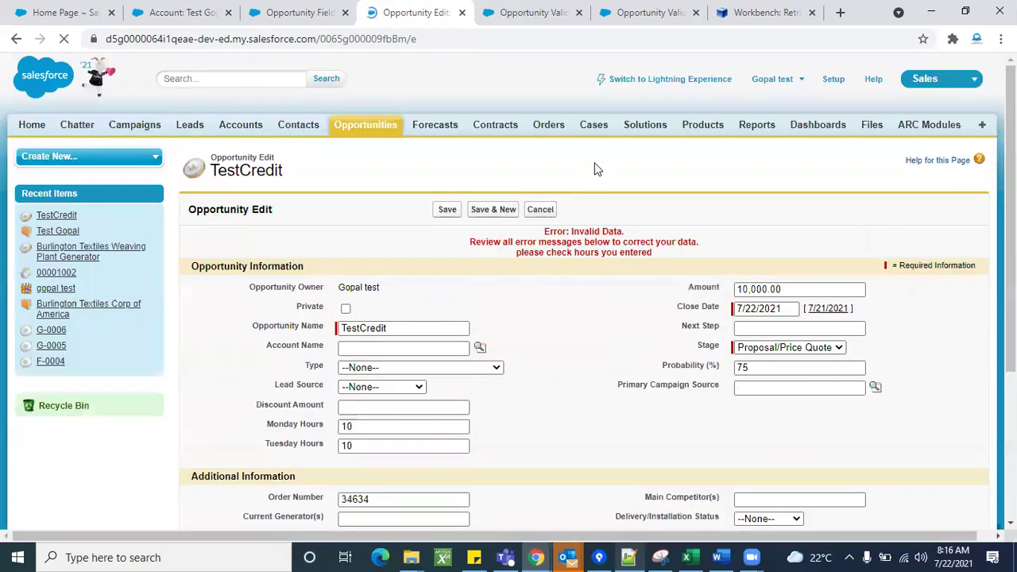
Examine the hours error shown above the Opportunity Information section of TestCredit's edit form.
scroll(544, 322, down, 2)
triple_click(578, 105)
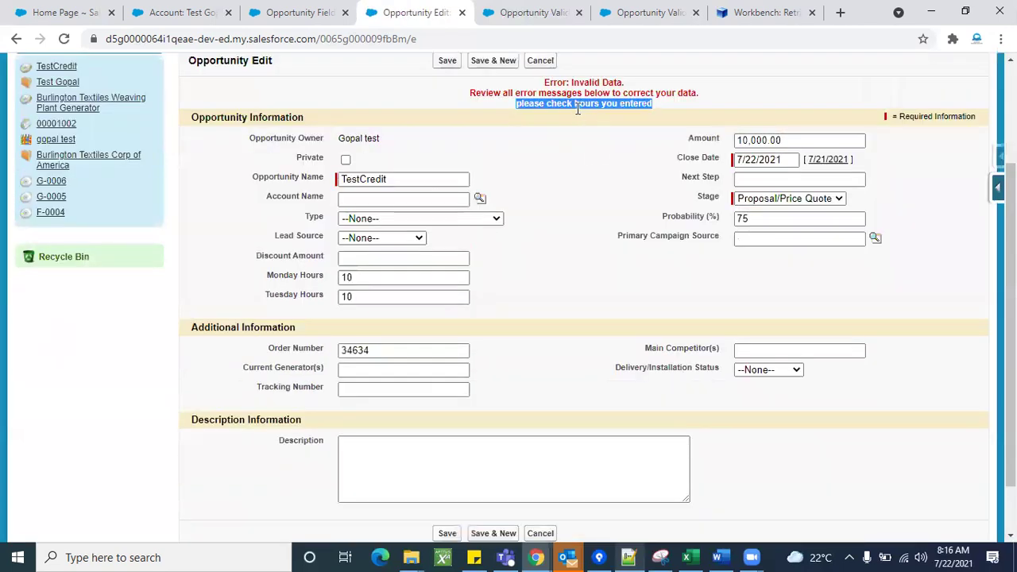
click(612, 189)
triple_click(554, 105)
click(533, 238)
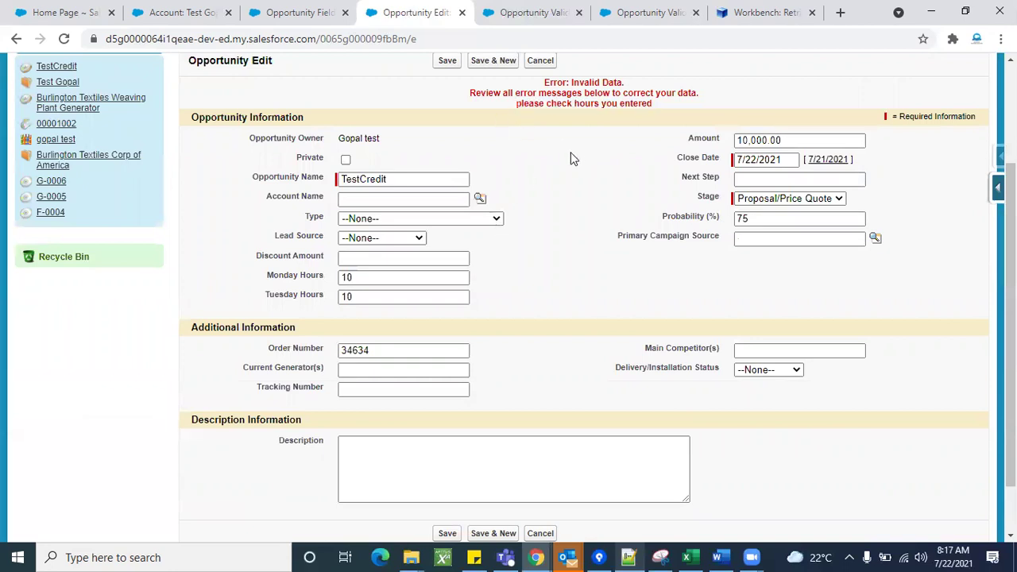
triple_click(552, 107)
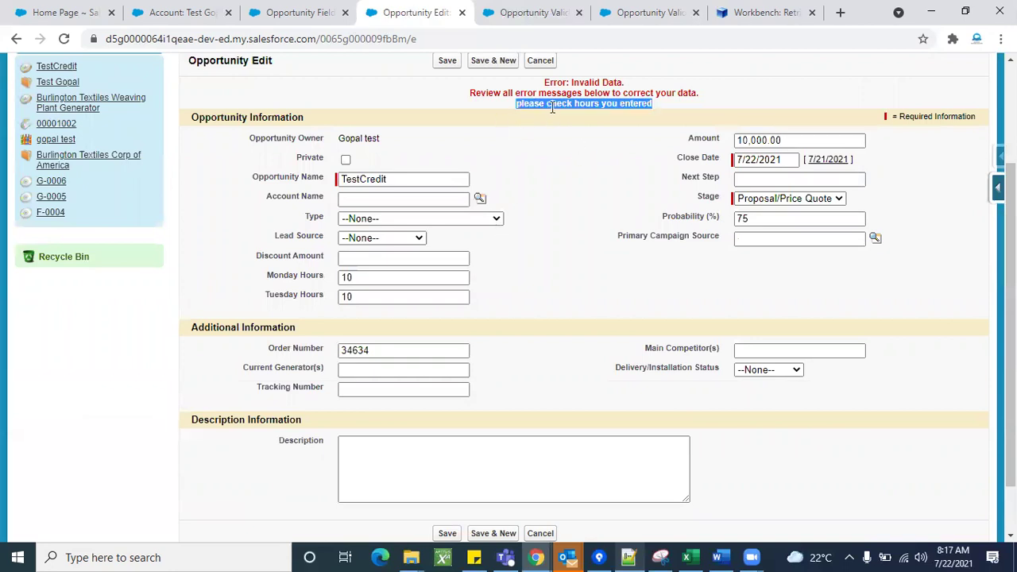
Clear the order number in the Additional Information section of TestCredit's edit form.
scroll(569, 196, up, 1)
click(569, 238)
scroll(569, 239, down, 1)
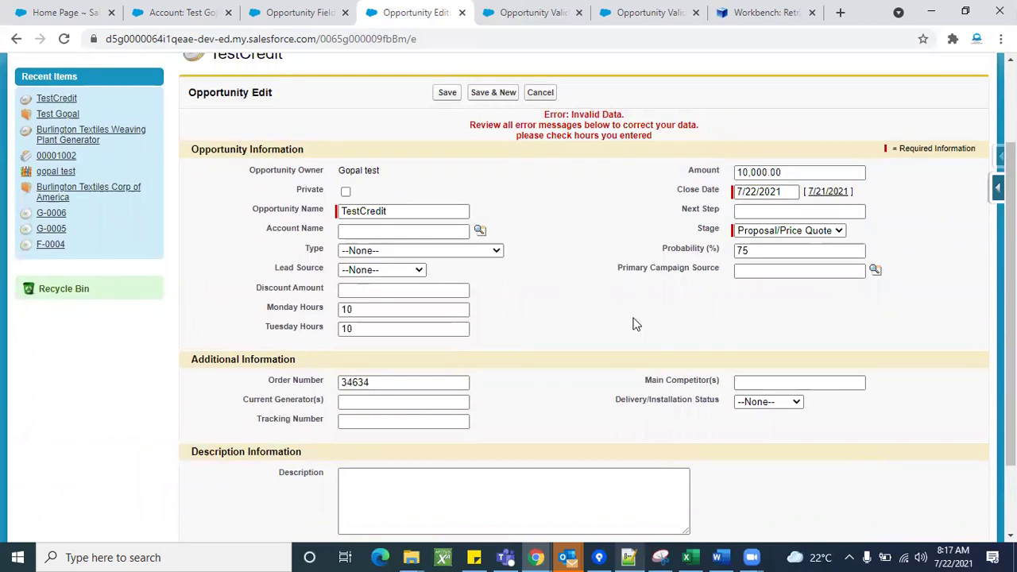
scroll(636, 325, down, 1)
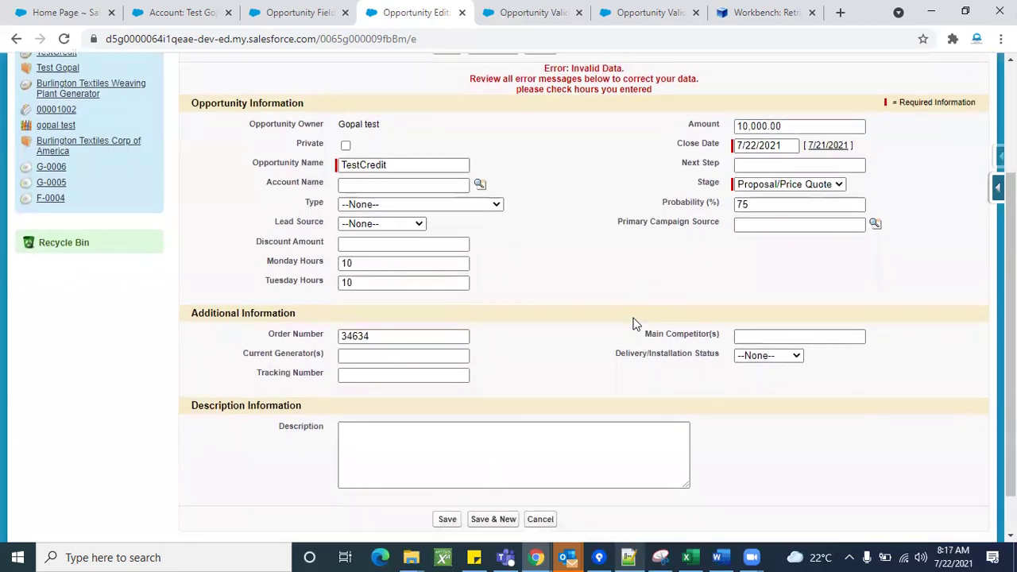
double_click(393, 336)
key(BackSpace)
click(547, 335)
scroll(547, 334, up, 1)
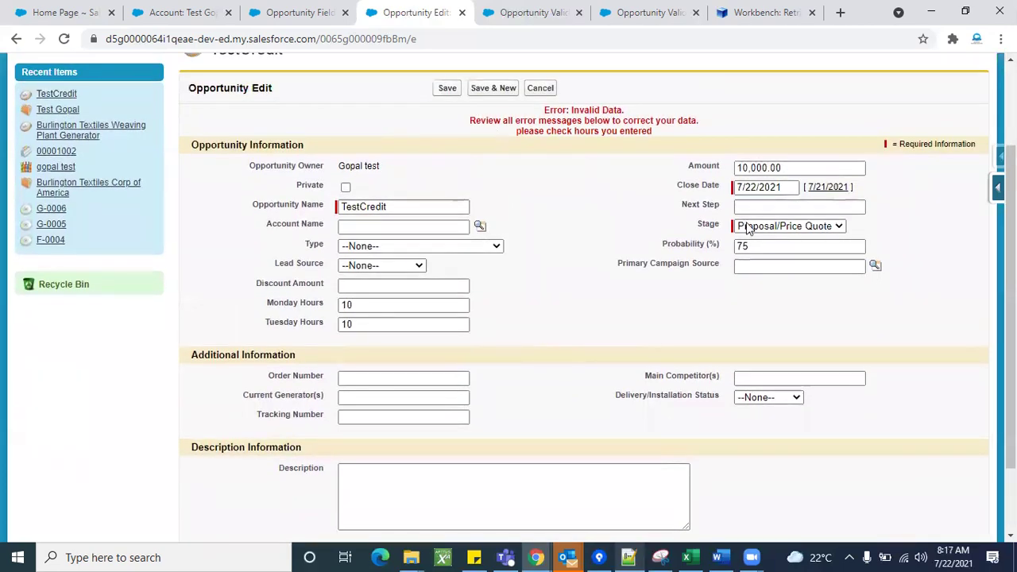
Set TestCredit's close date to the past date 7/12/2021 and try saving the opportunity.
click(790, 188)
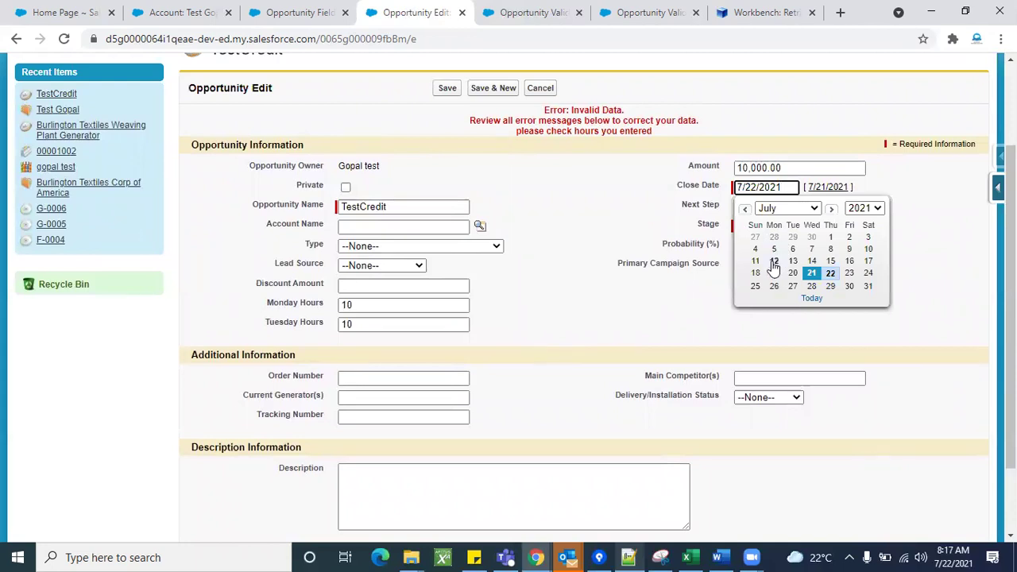
click(773, 262)
click(448, 89)
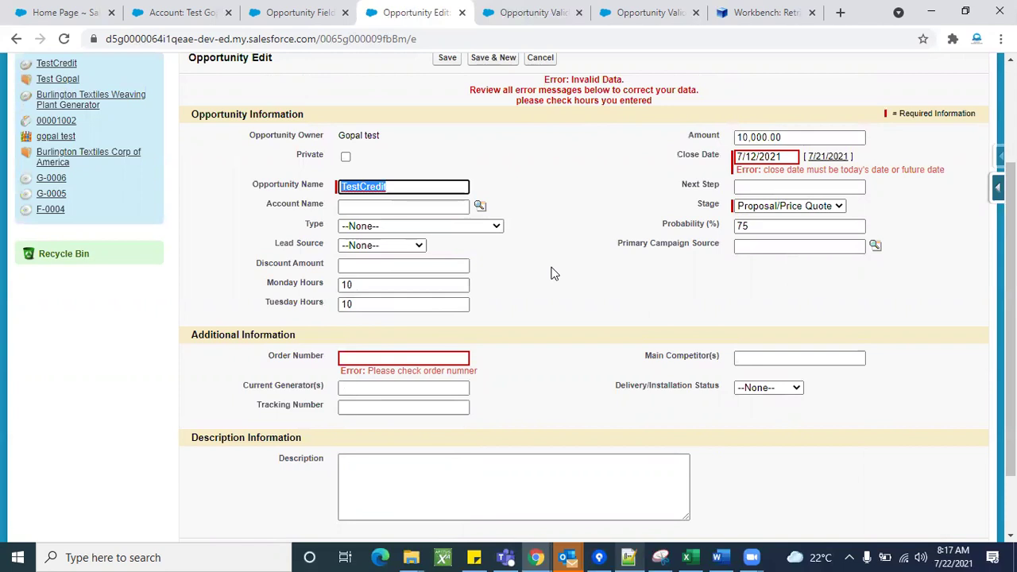
Compare the close date, order number and hours errors on TestCredit's edit form with the Hours rule's formula.
scroll(554, 273, up, 1)
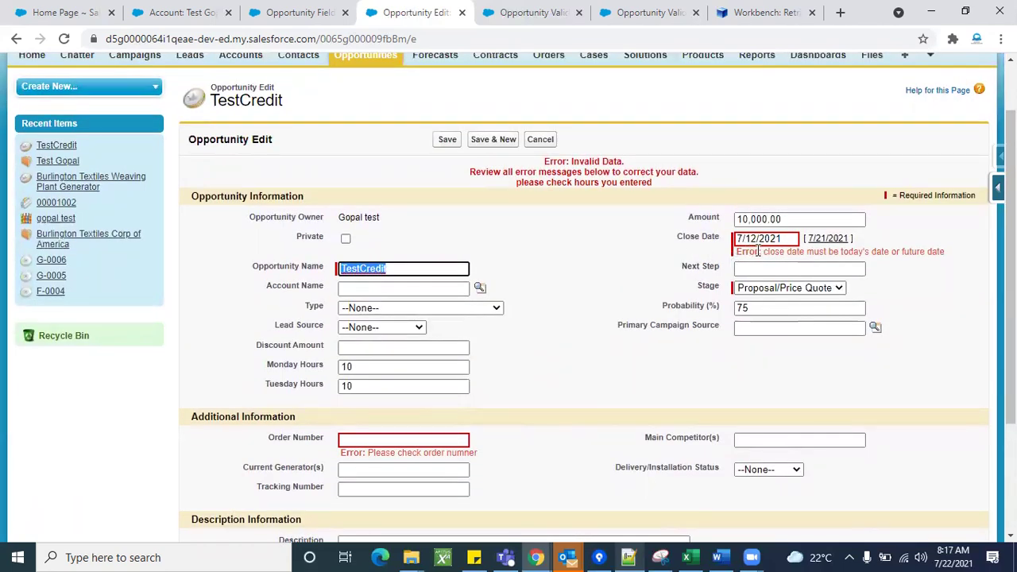
scroll(613, 341, down, 1)
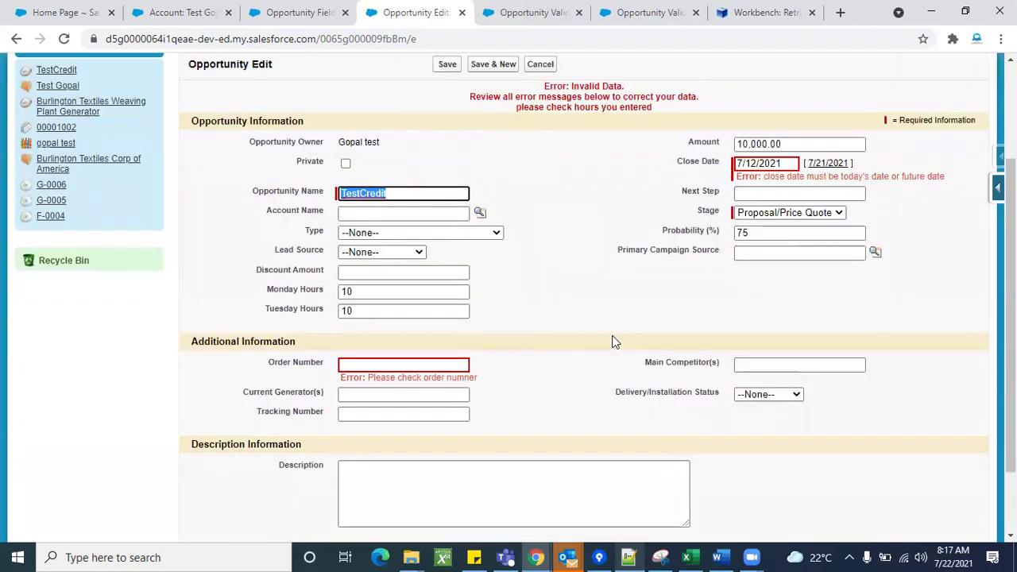
click(396, 376)
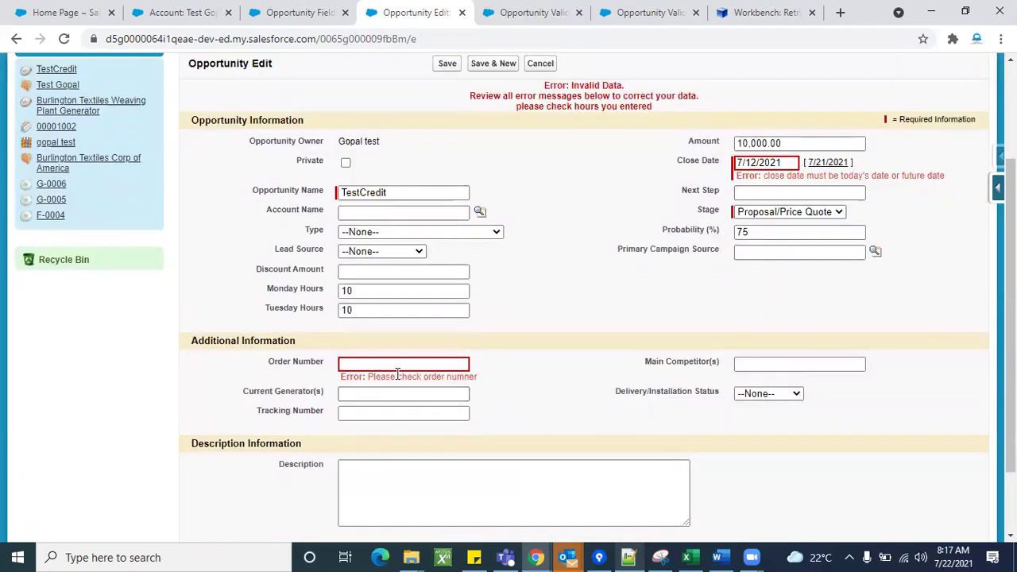
double_click(363, 291)
click(604, 341)
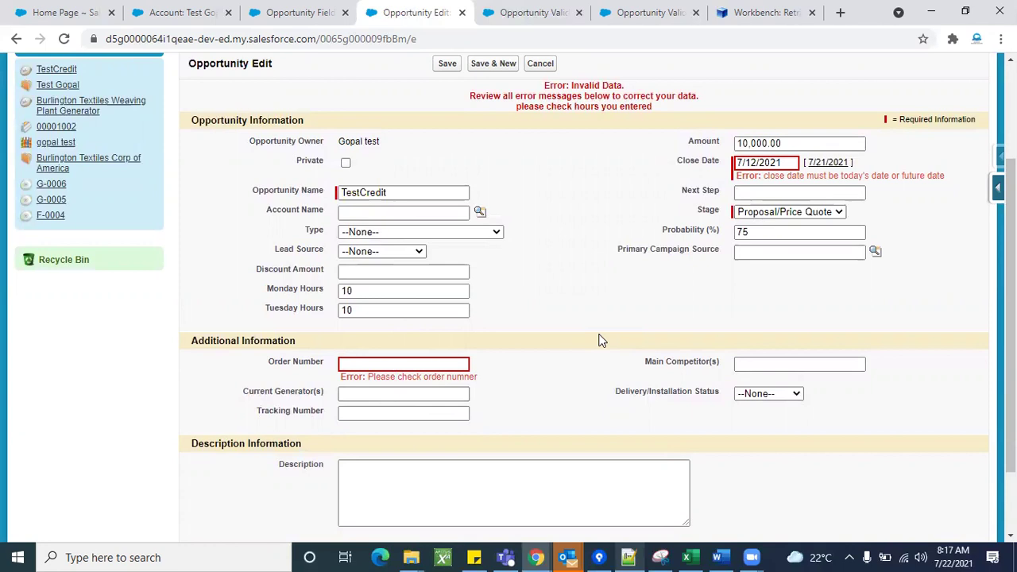
click(525, 12)
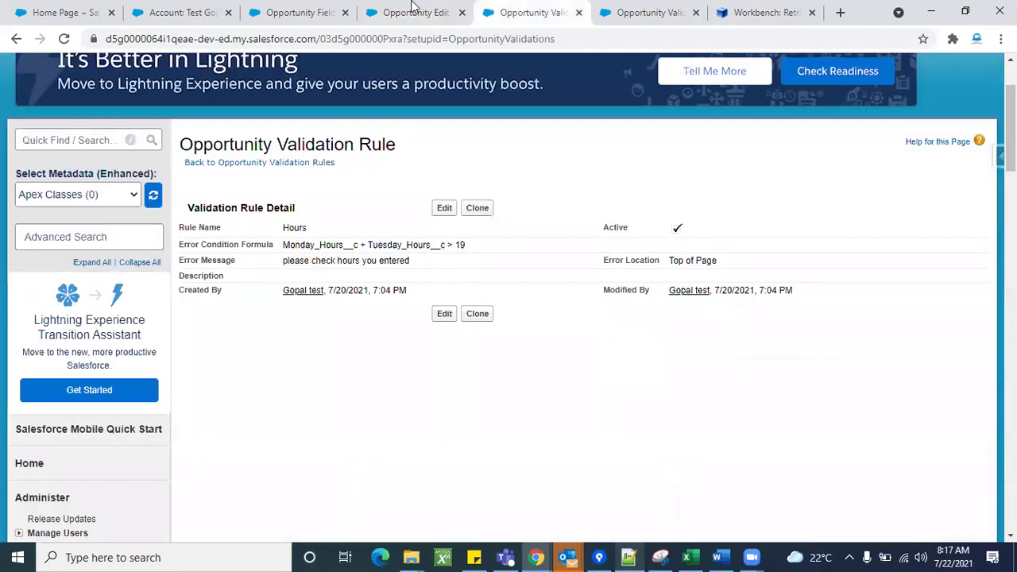
key(ctrl+shift+Tab)
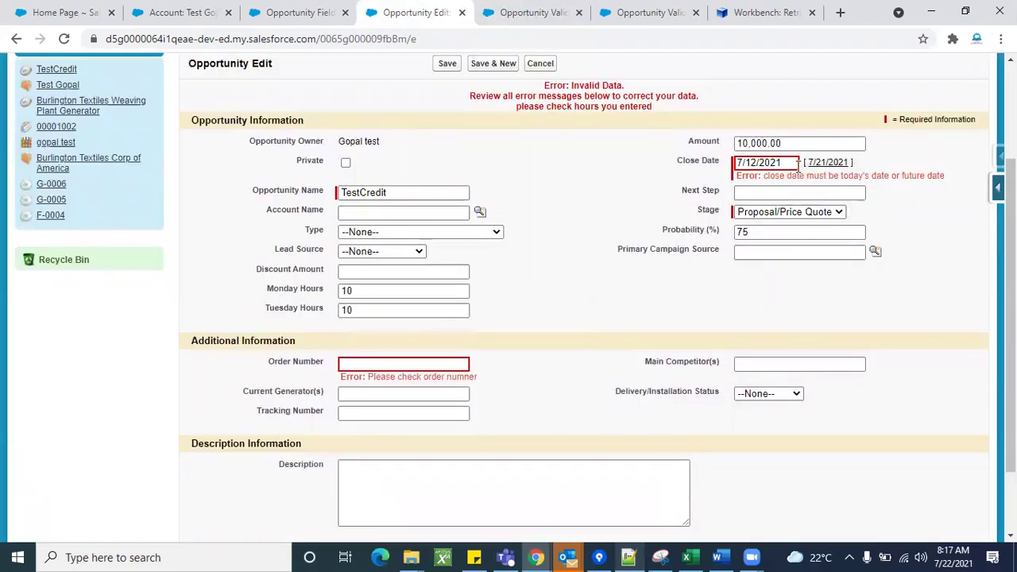
Set TestCredit's close date to 7/23/2021 and try saving the opportunity.
click(794, 164)
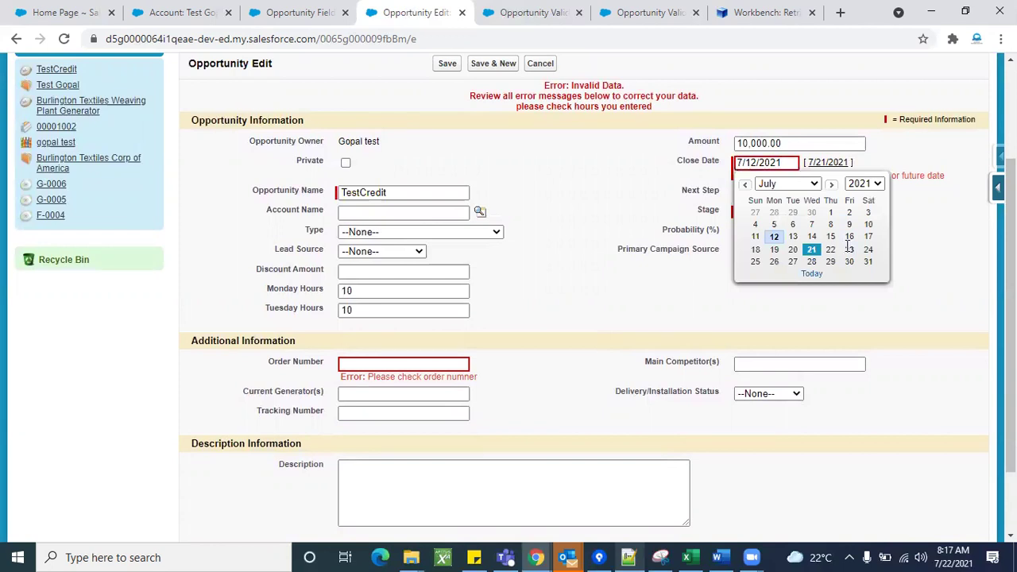
click(849, 249)
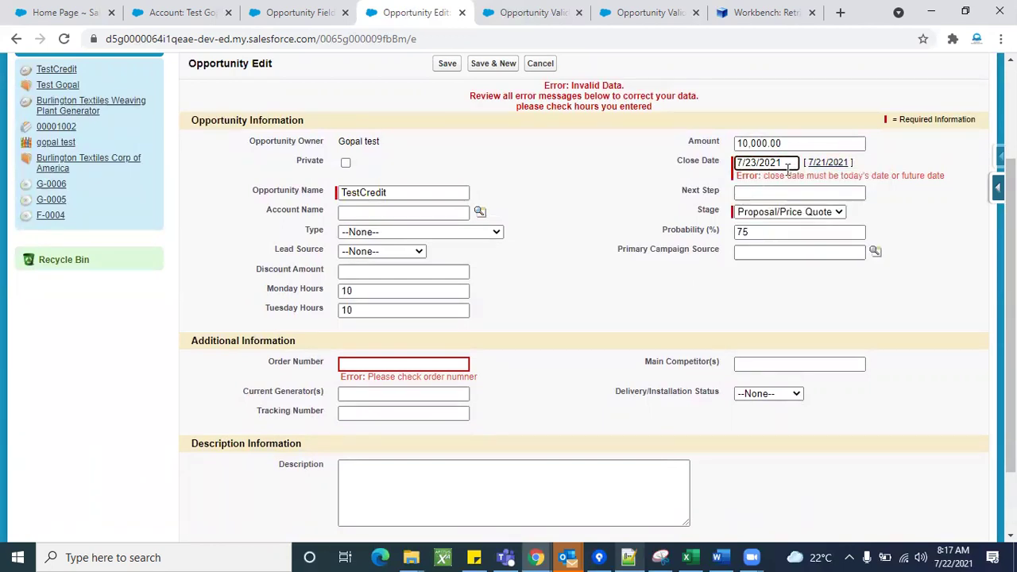
click(449, 68)
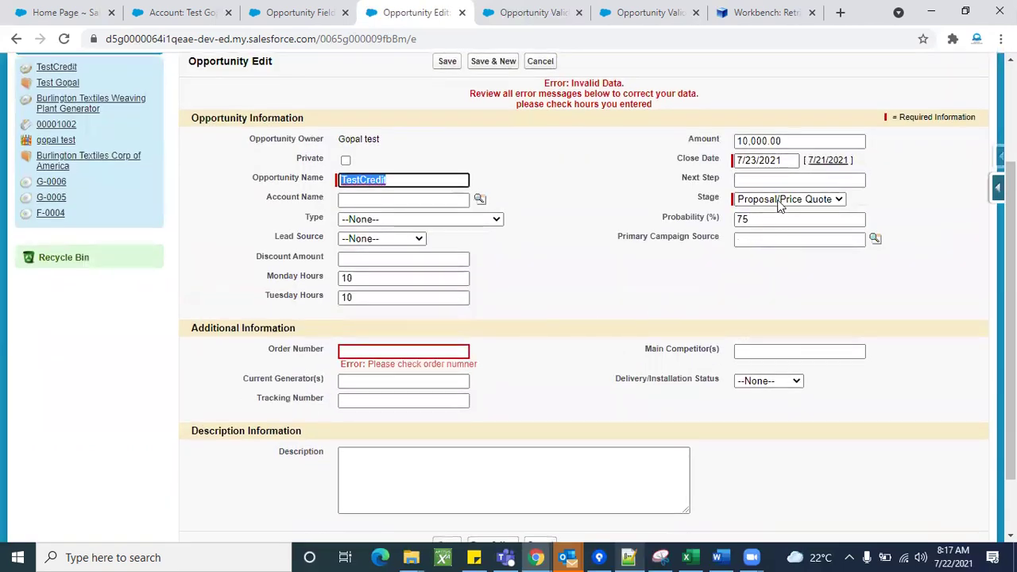
Fill in TestCredit's order number and try saving the opportunity with the current hours.
click(415, 350)
text(34646)
click(474, 330)
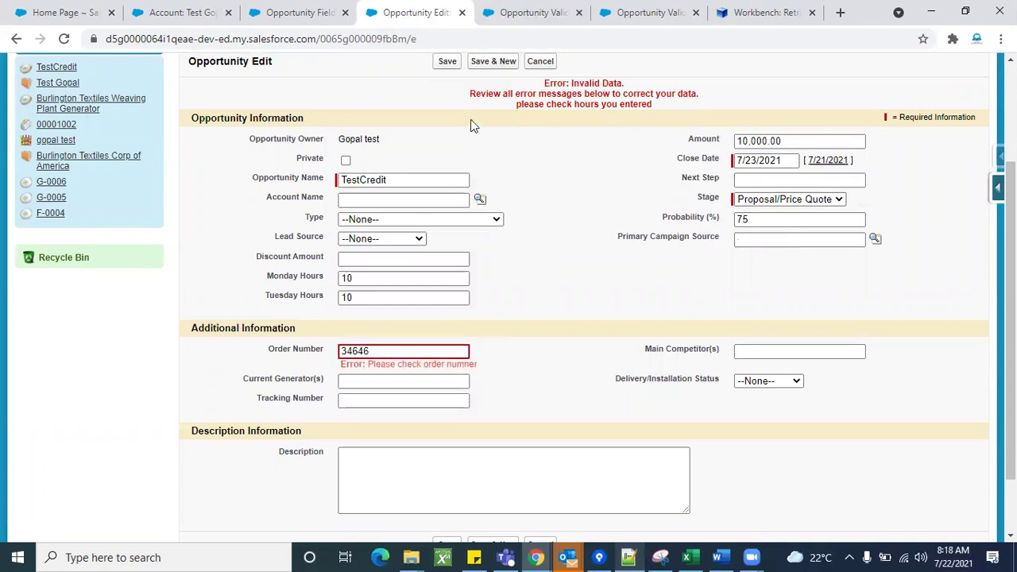
click(447, 62)
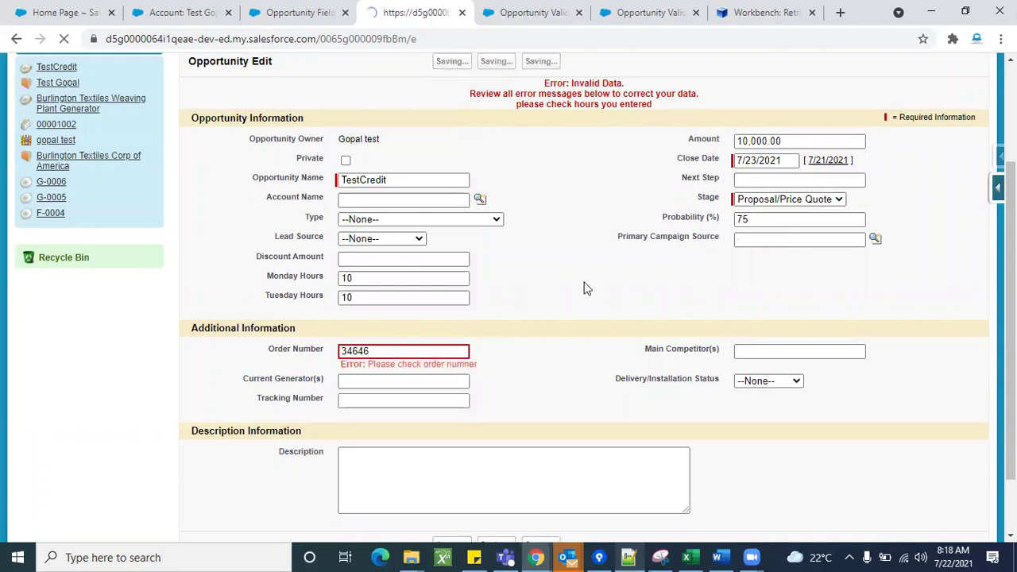
scroll(558, 421, down, 2)
scroll(593, 224, up, 2)
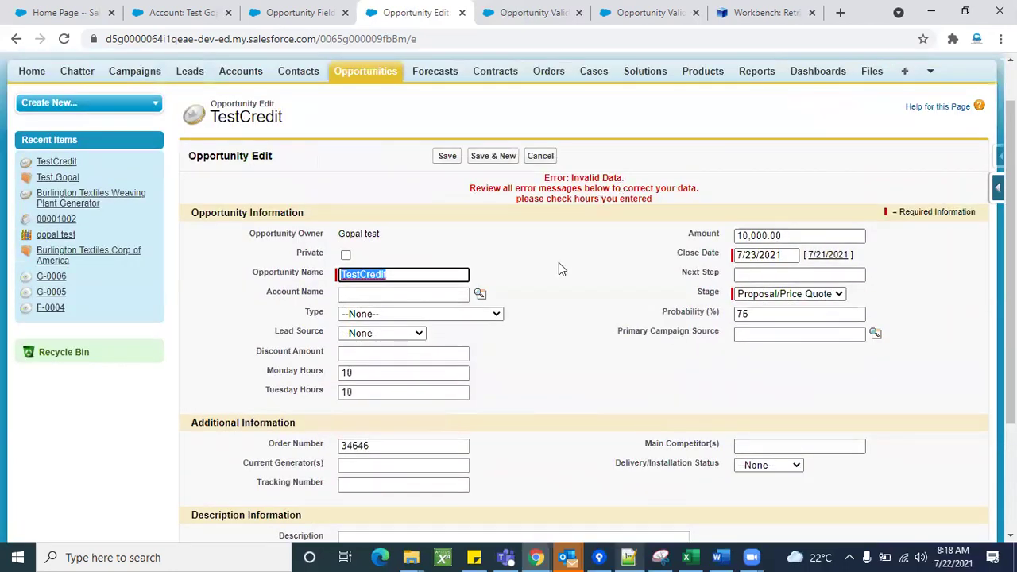
Set TestCredit's Monday Hours to 8, save the opportunity and check its saved details.
click(581, 226)
scroll(568, 343, down, 1)
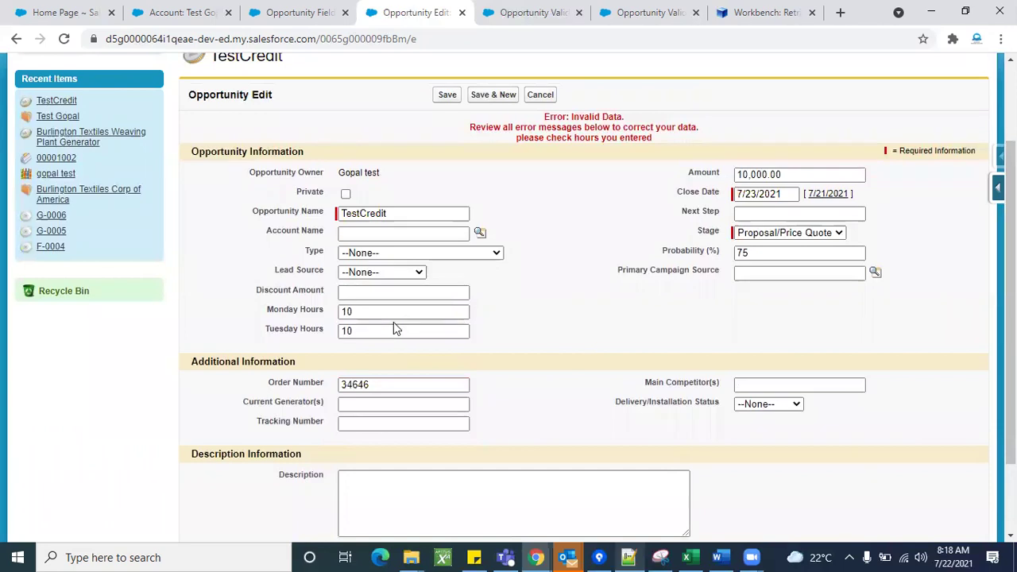
double_click(393, 312)
text(1)
key(BackSpace)
text(8)
click(579, 331)
scroll(568, 345, up, 1)
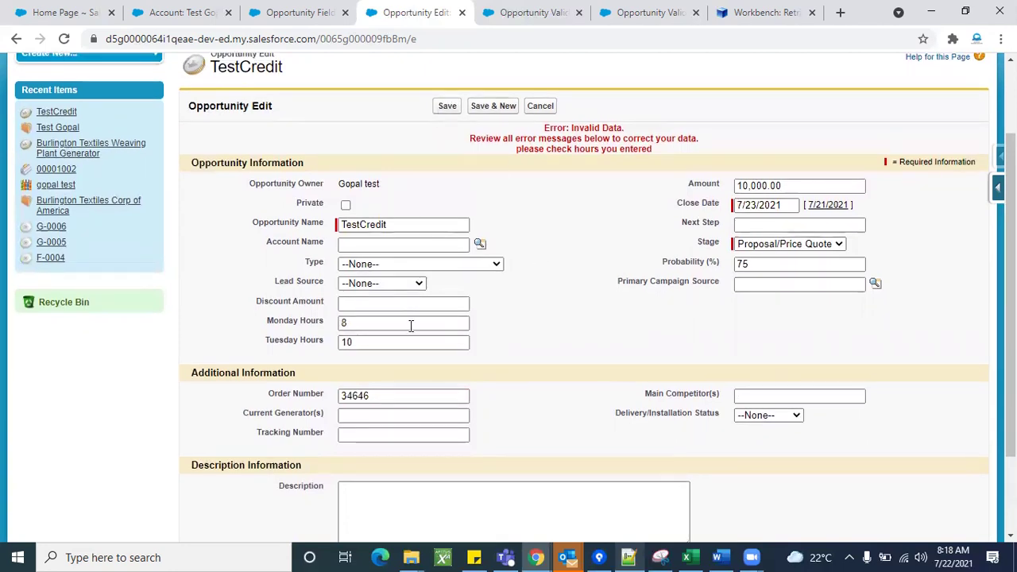
click(447, 105)
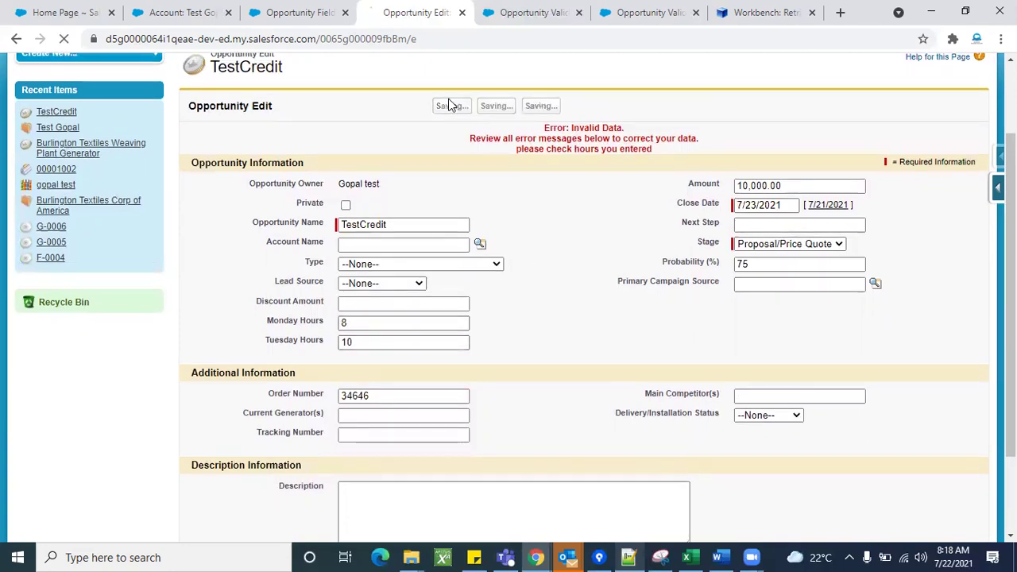
scroll(602, 392, down, 4)
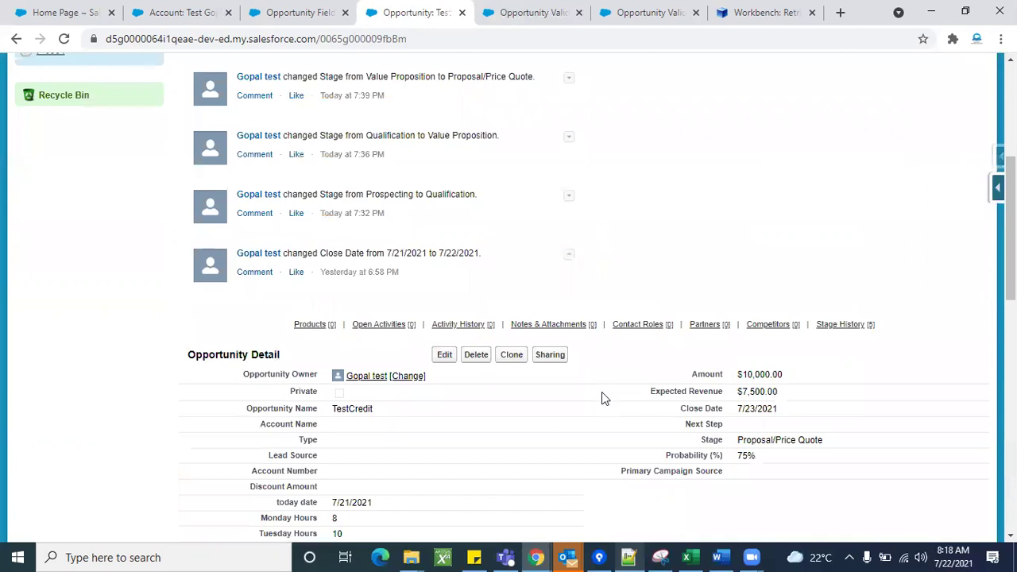
scroll(602, 392, down, 3)
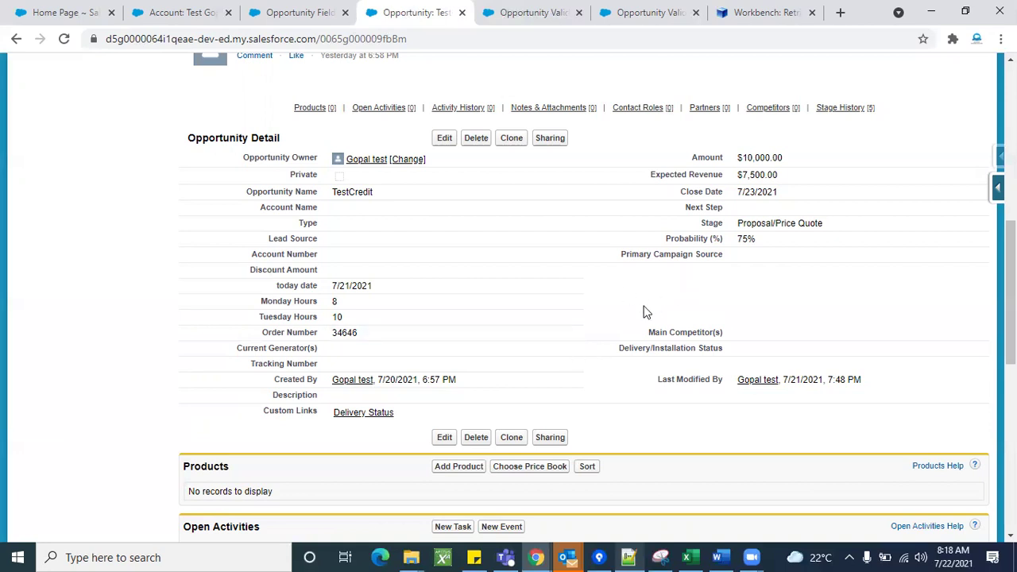
scroll(645, 312, up, 5)
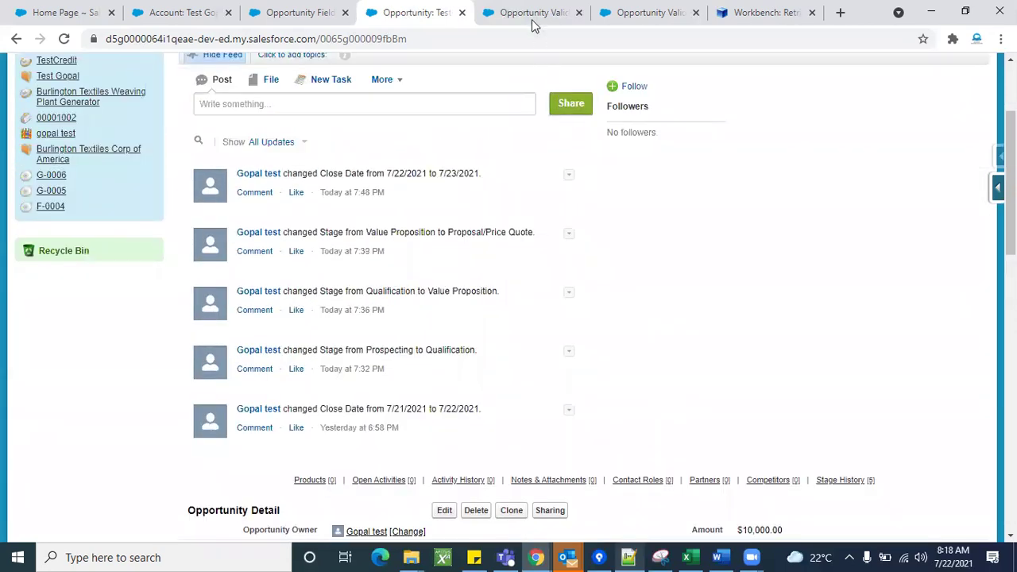
Close the Hours rule page, then open the Stage_Validation rule from the refreshed Opportunity validation rules list.
click(533, 20)
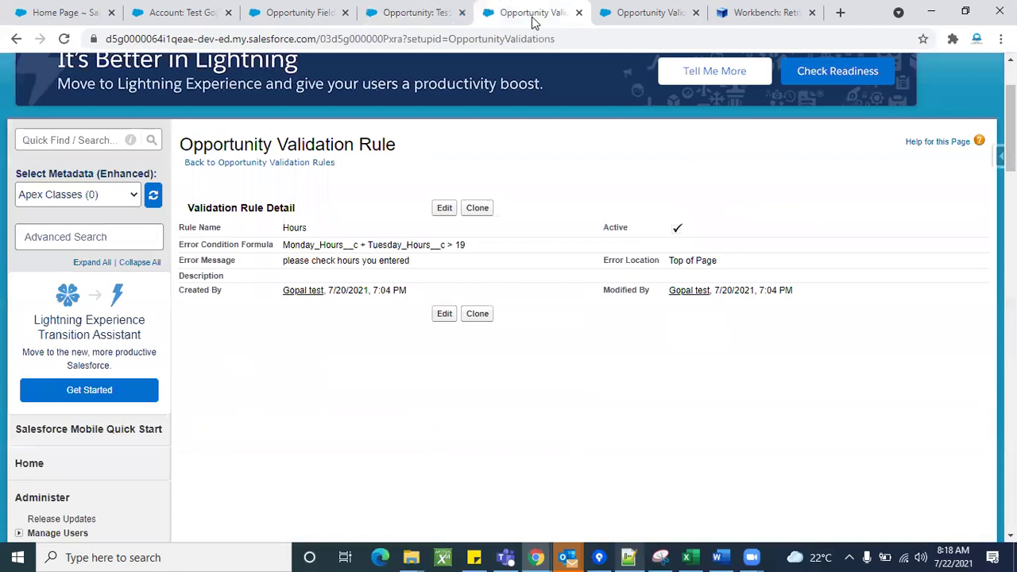
click(643, 16)
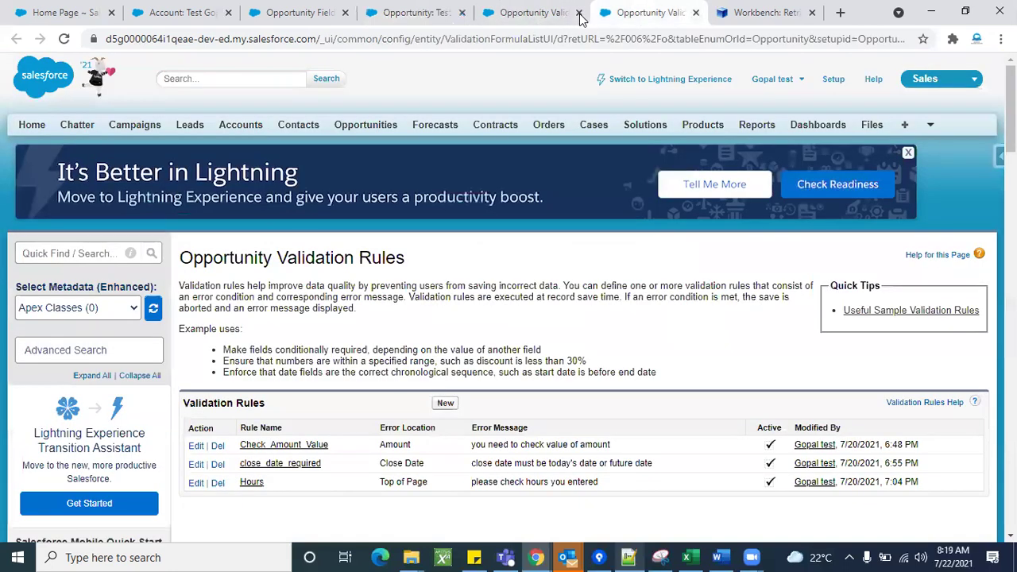
click(579, 13)
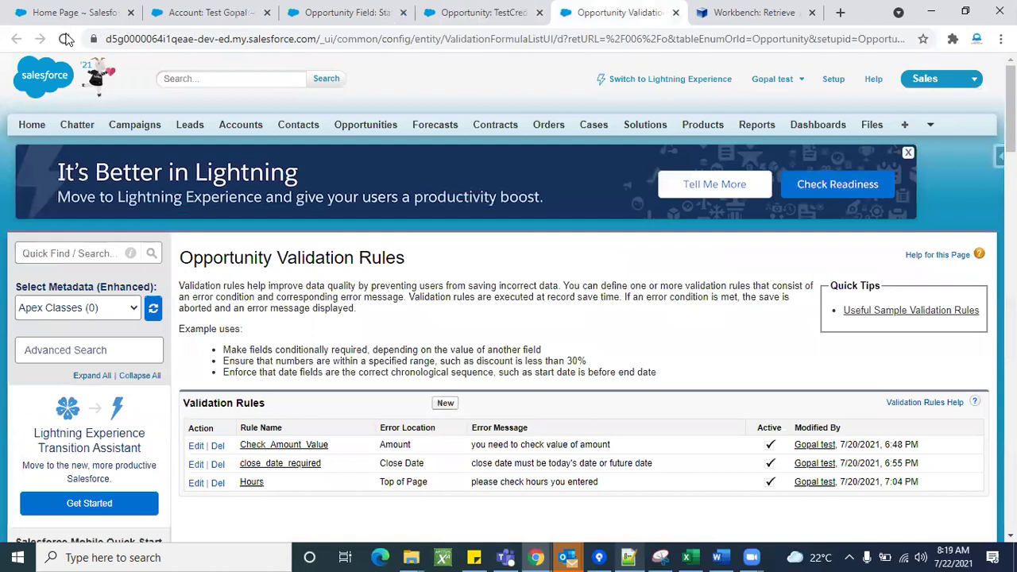
scroll(438, 290, down, 2)
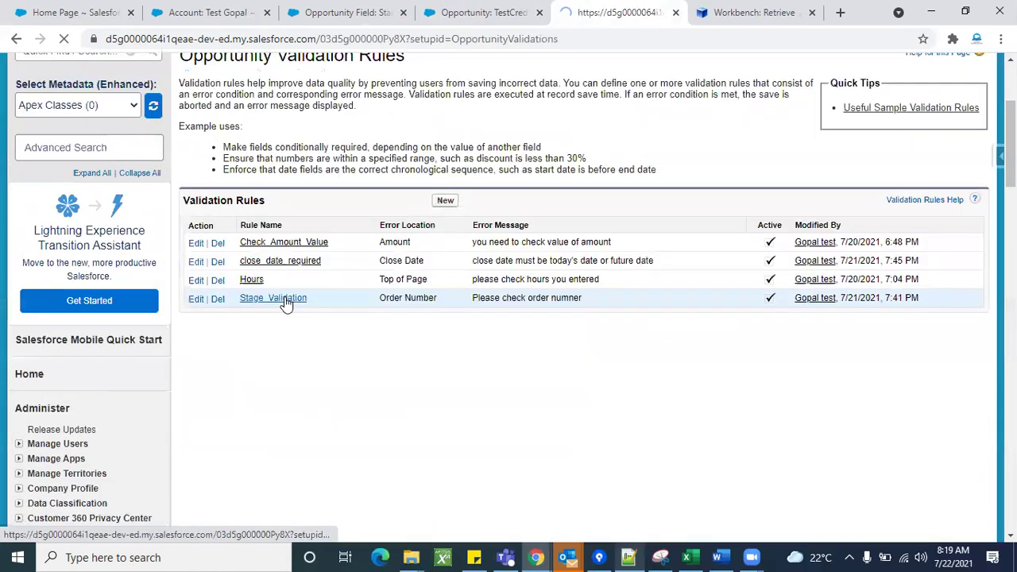
click(283, 300)
Examine the Stage_Validation rule's error condition formula, error message and error location.
scroll(540, 356, down, 1)
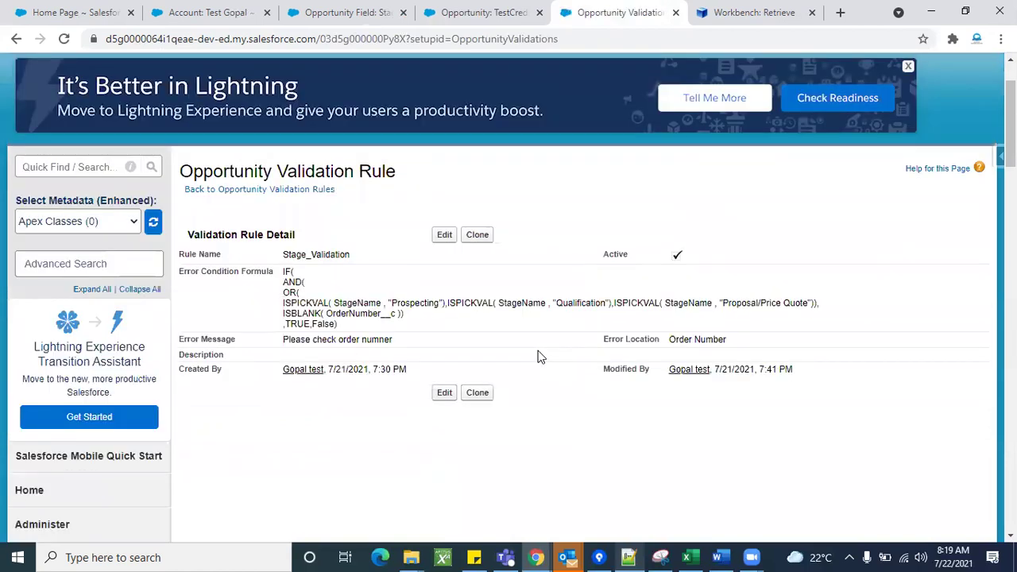
scroll(541, 357, up, 3)
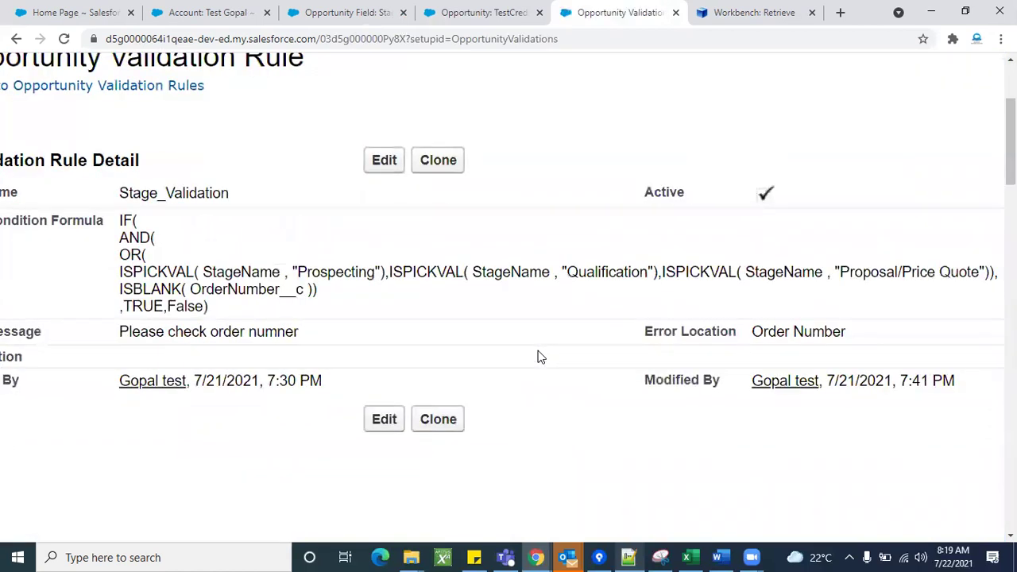
scroll(540, 357, right, 1)
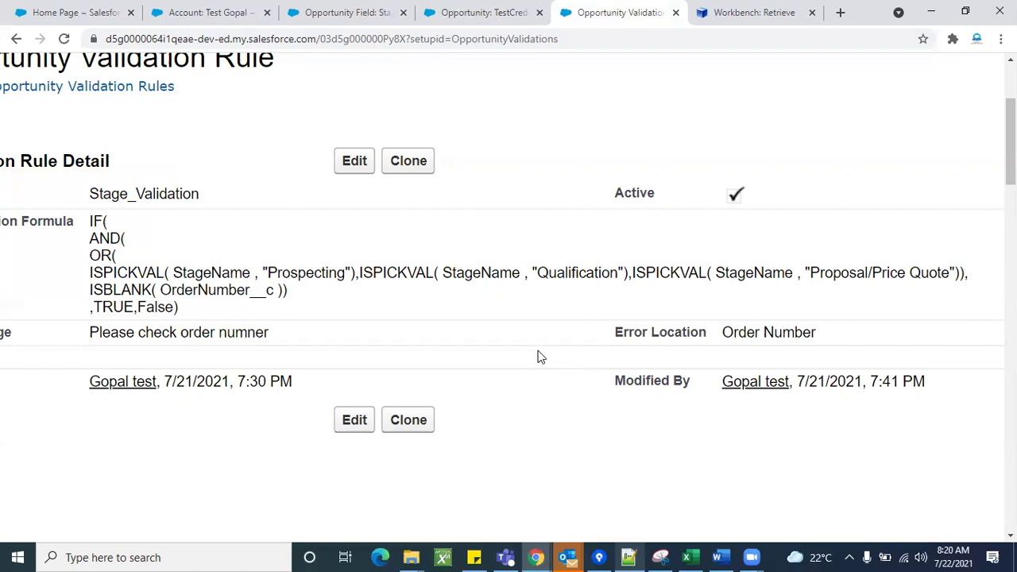
scroll(544, 425, left, 1)
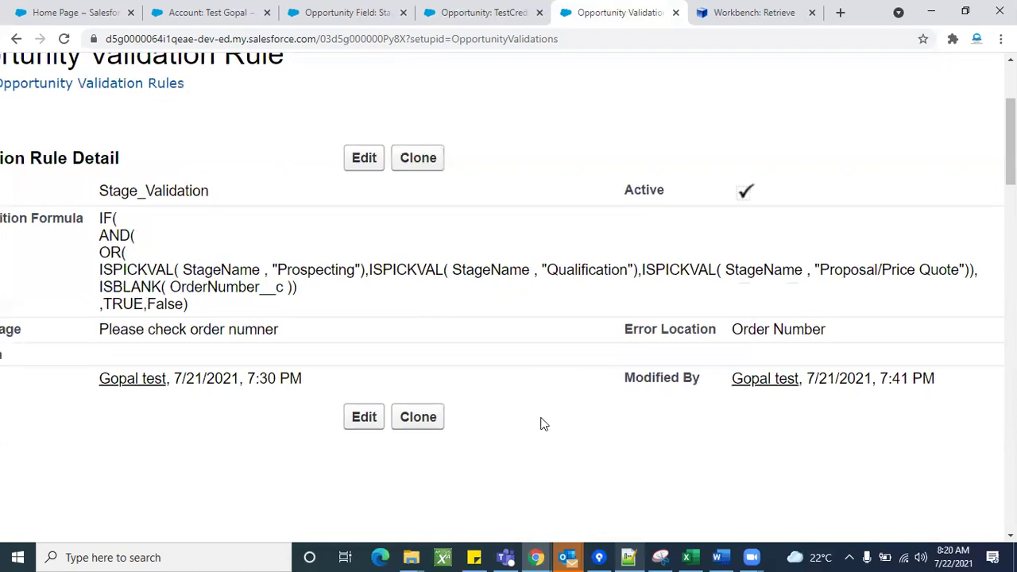
scroll(543, 425, left, 2)
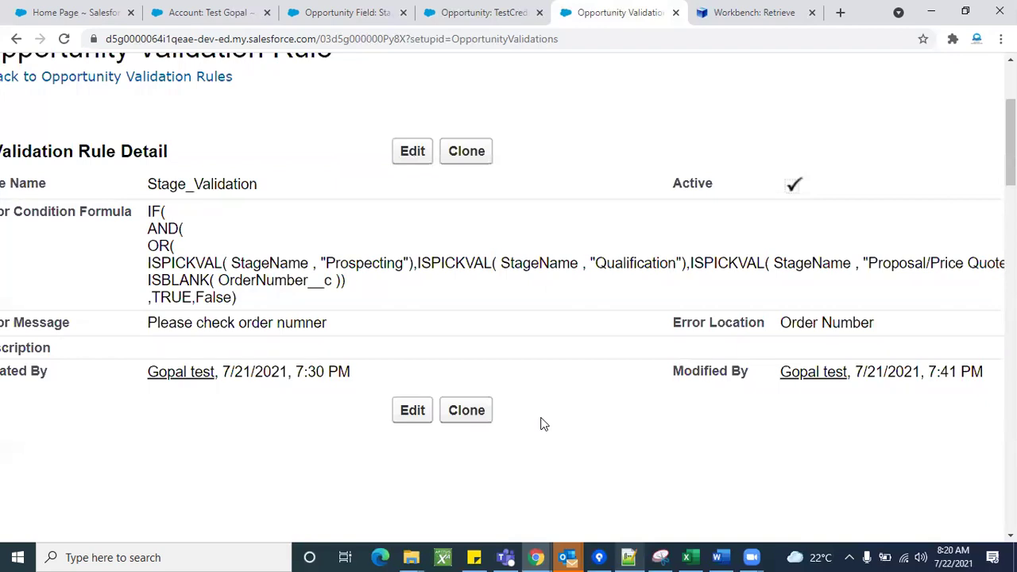
scroll(541, 424, down, 1)
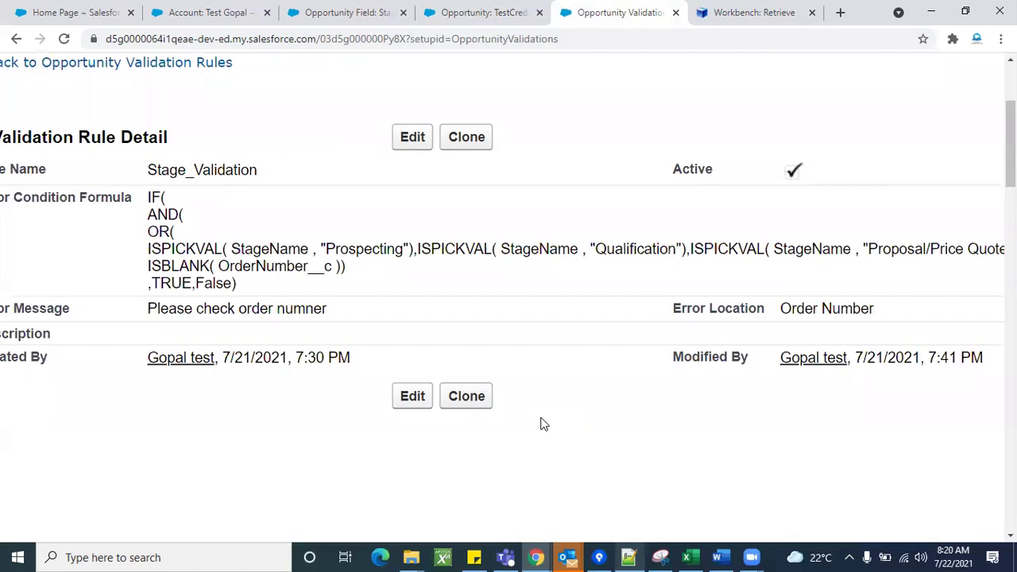
scroll(542, 419, down, 1)
scroll(612, 451, down, 2)
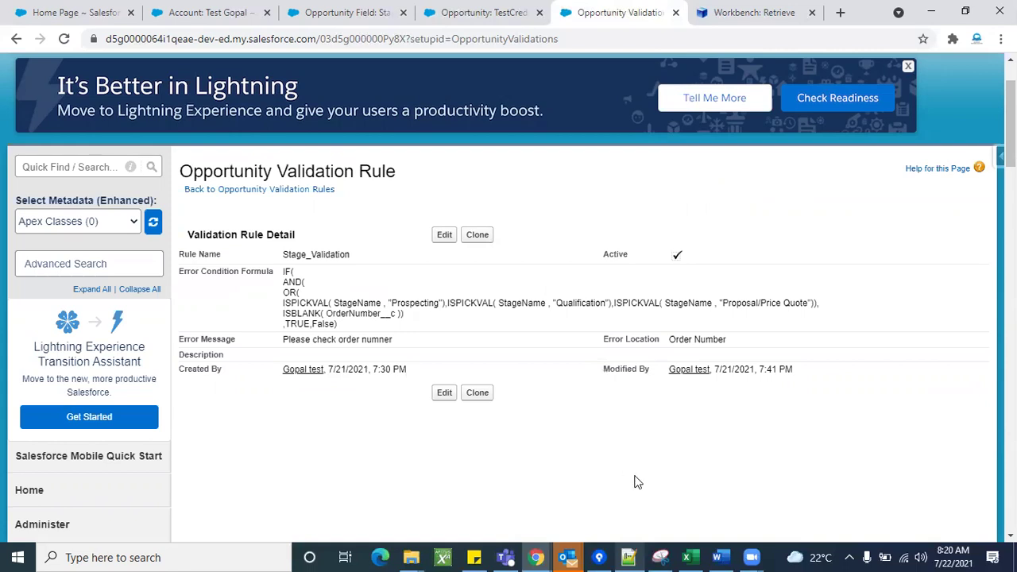
click(640, 522)
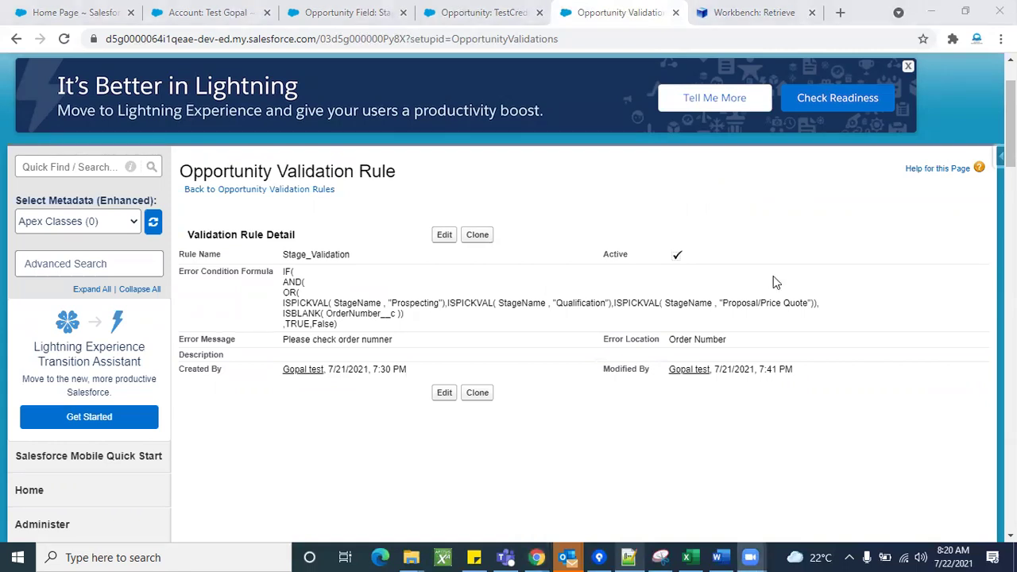